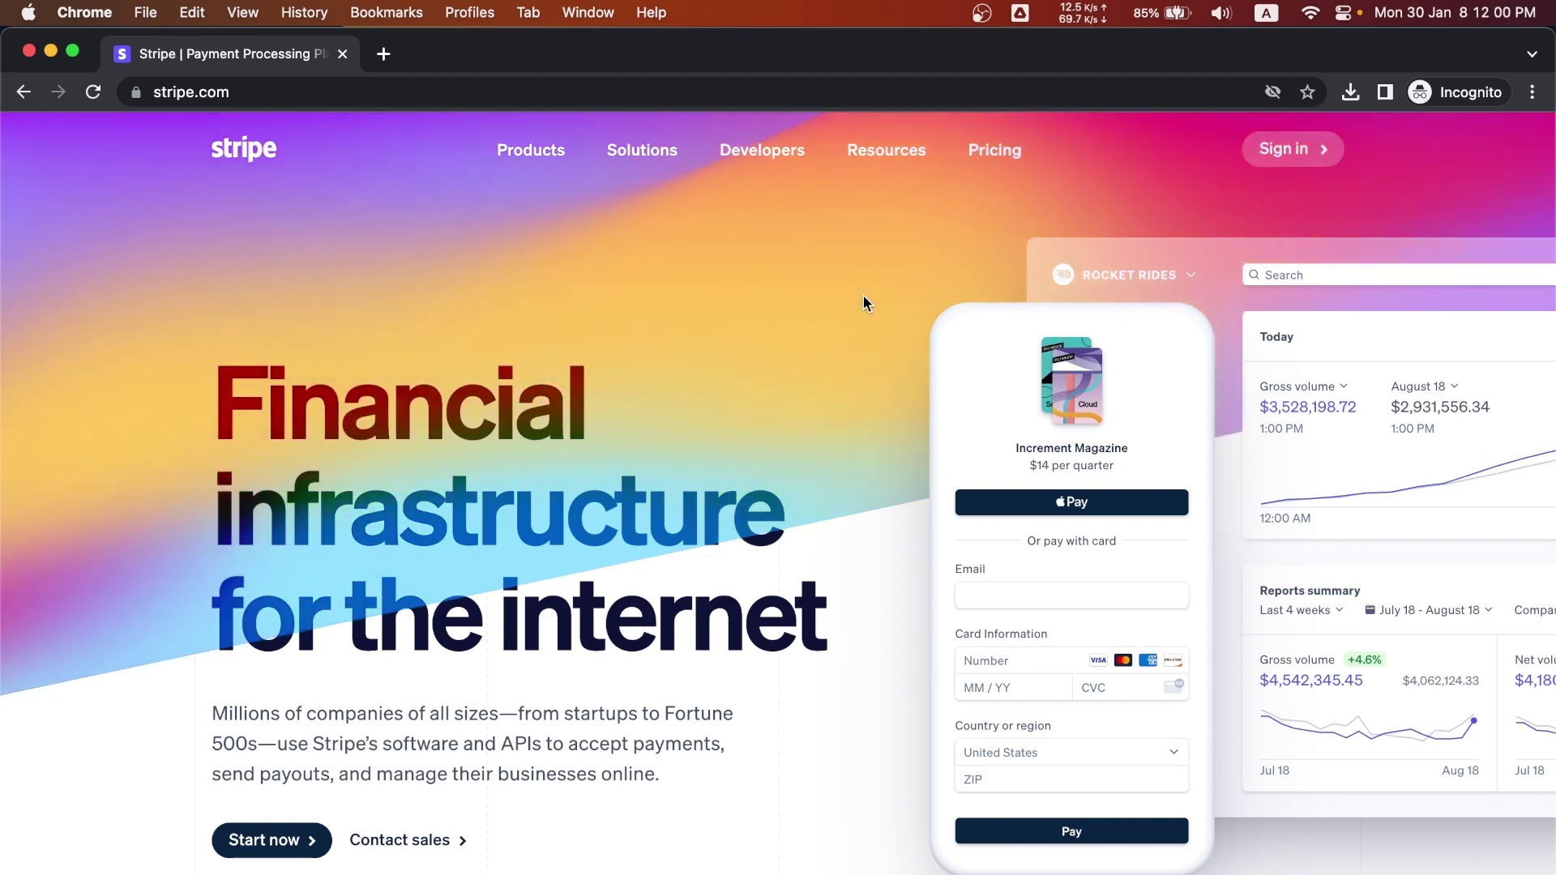
Go from the Stripe sign-in page to the account sign-up form.
click(1301, 160)
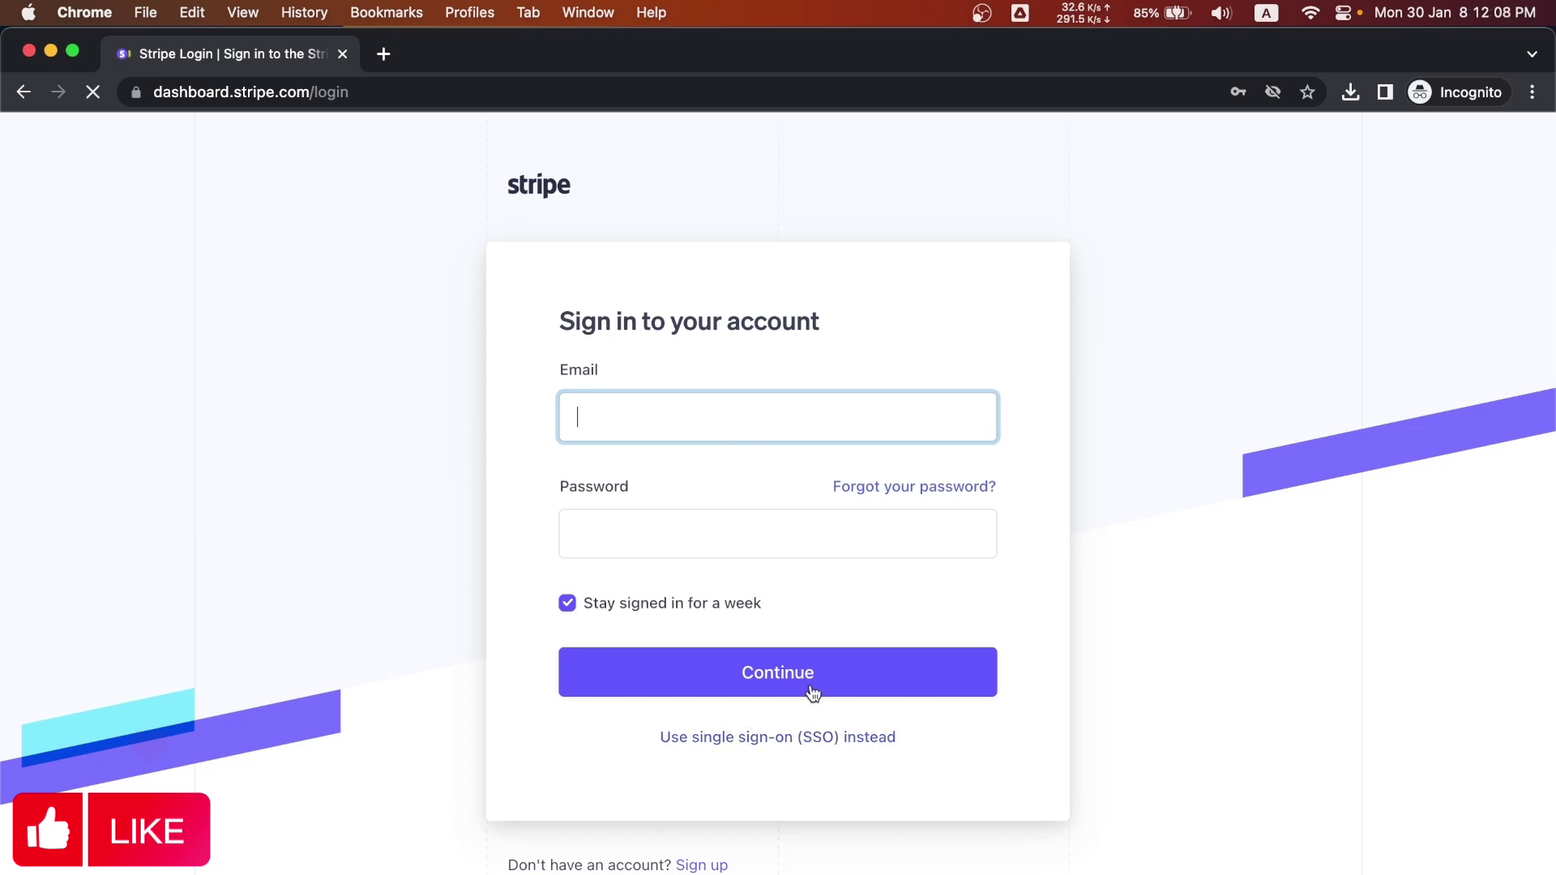
scroll(827, 635, down, 4)
click(702, 697)
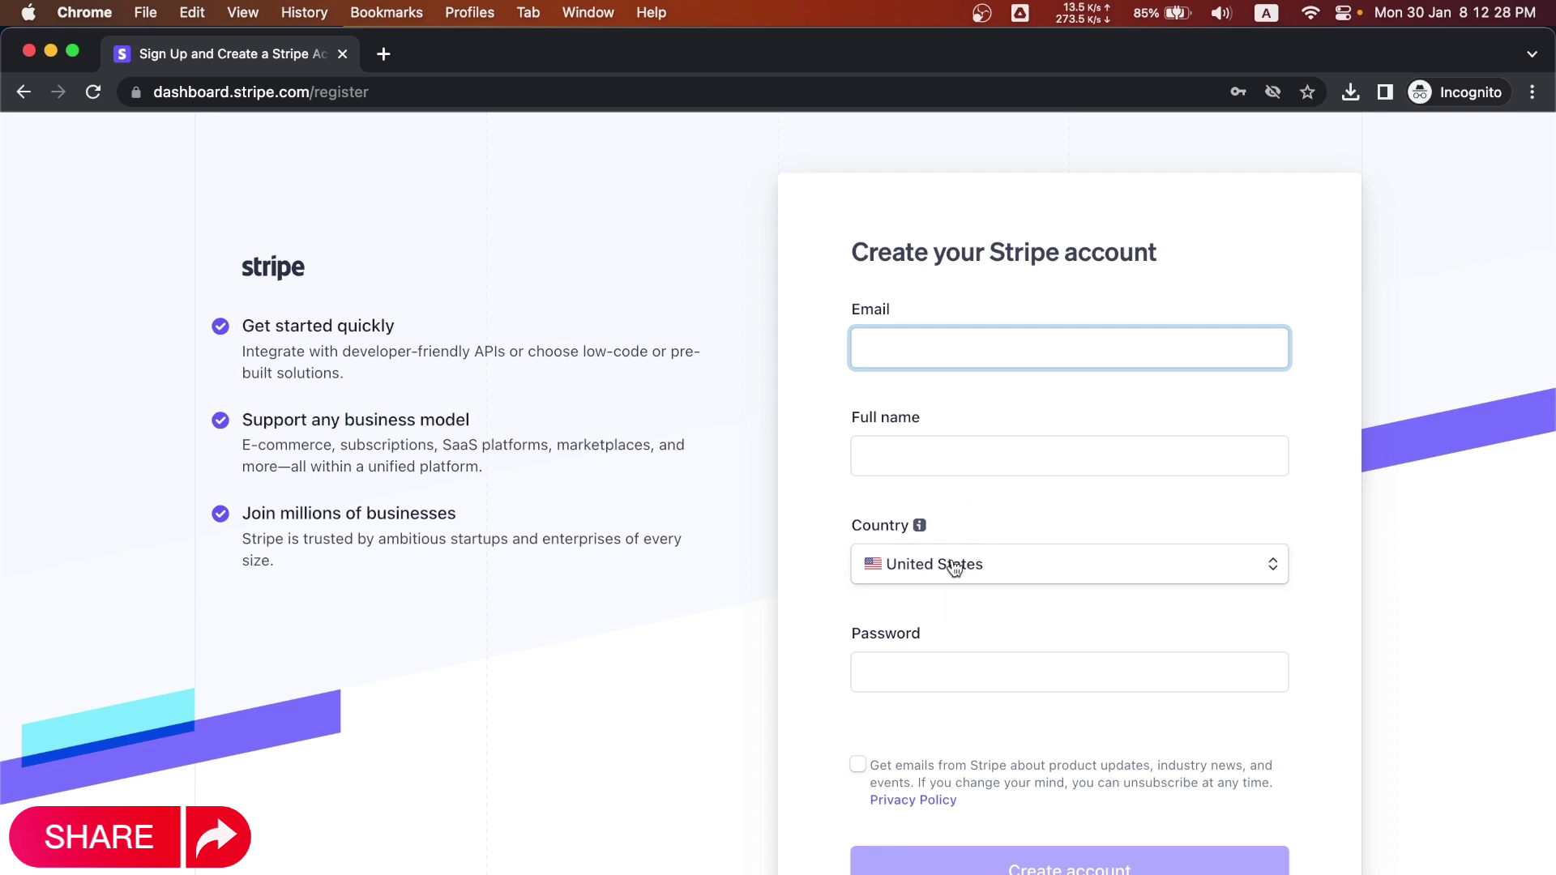
Set the sign-up form's Country to United Kingdom.
click(952, 564)
text(us)
key(BackSpace)
text(ni)
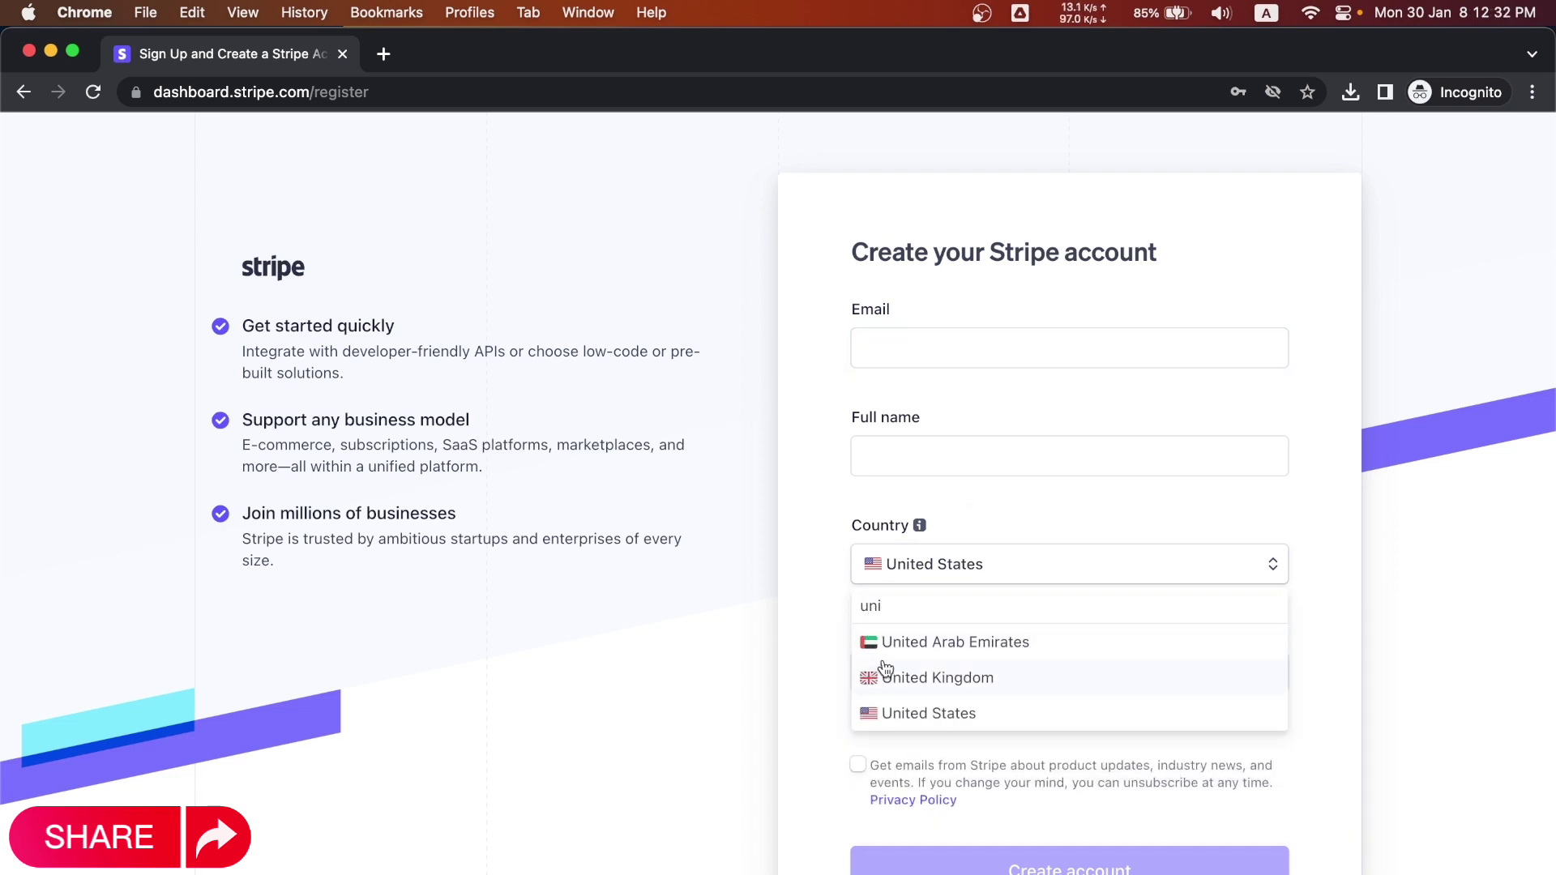
click(887, 673)
Close the incognito Stripe sign-up window.
click(800, 699)
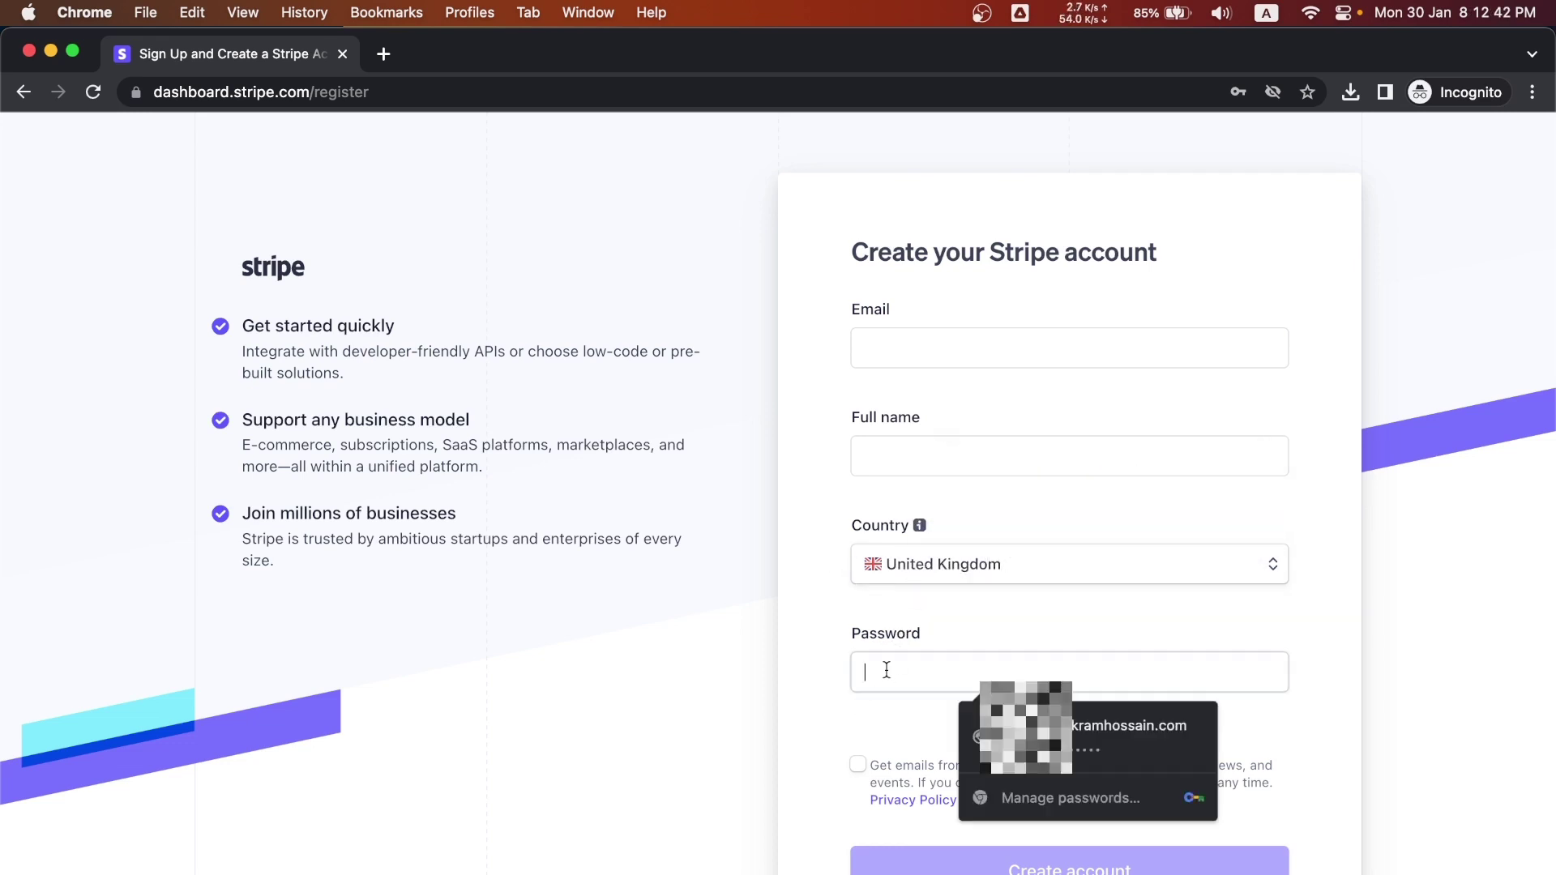
click(819, 615)
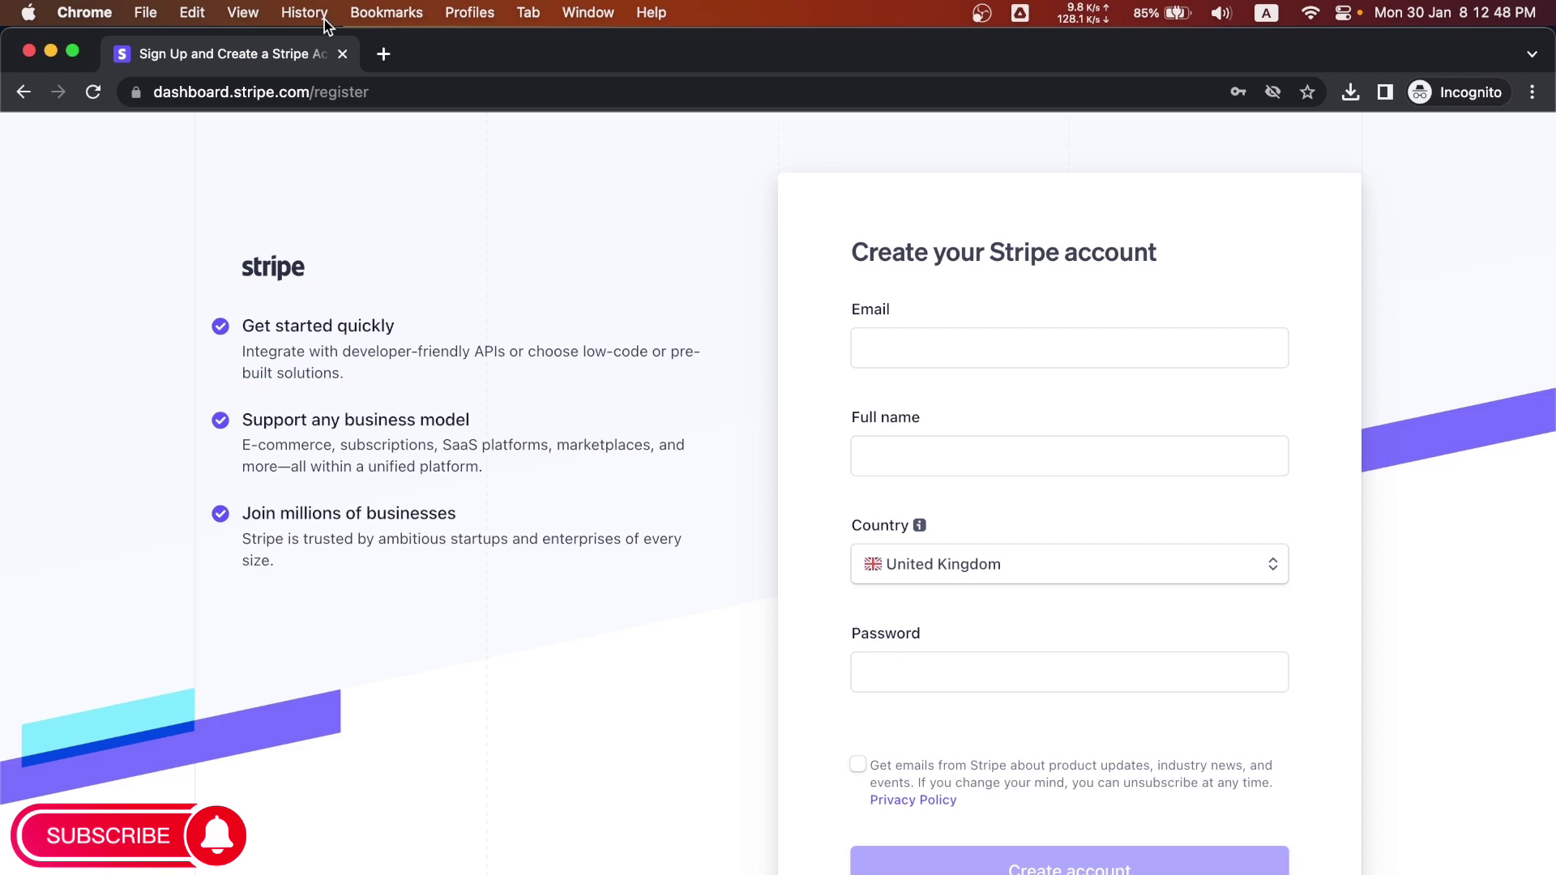
click(344, 54)
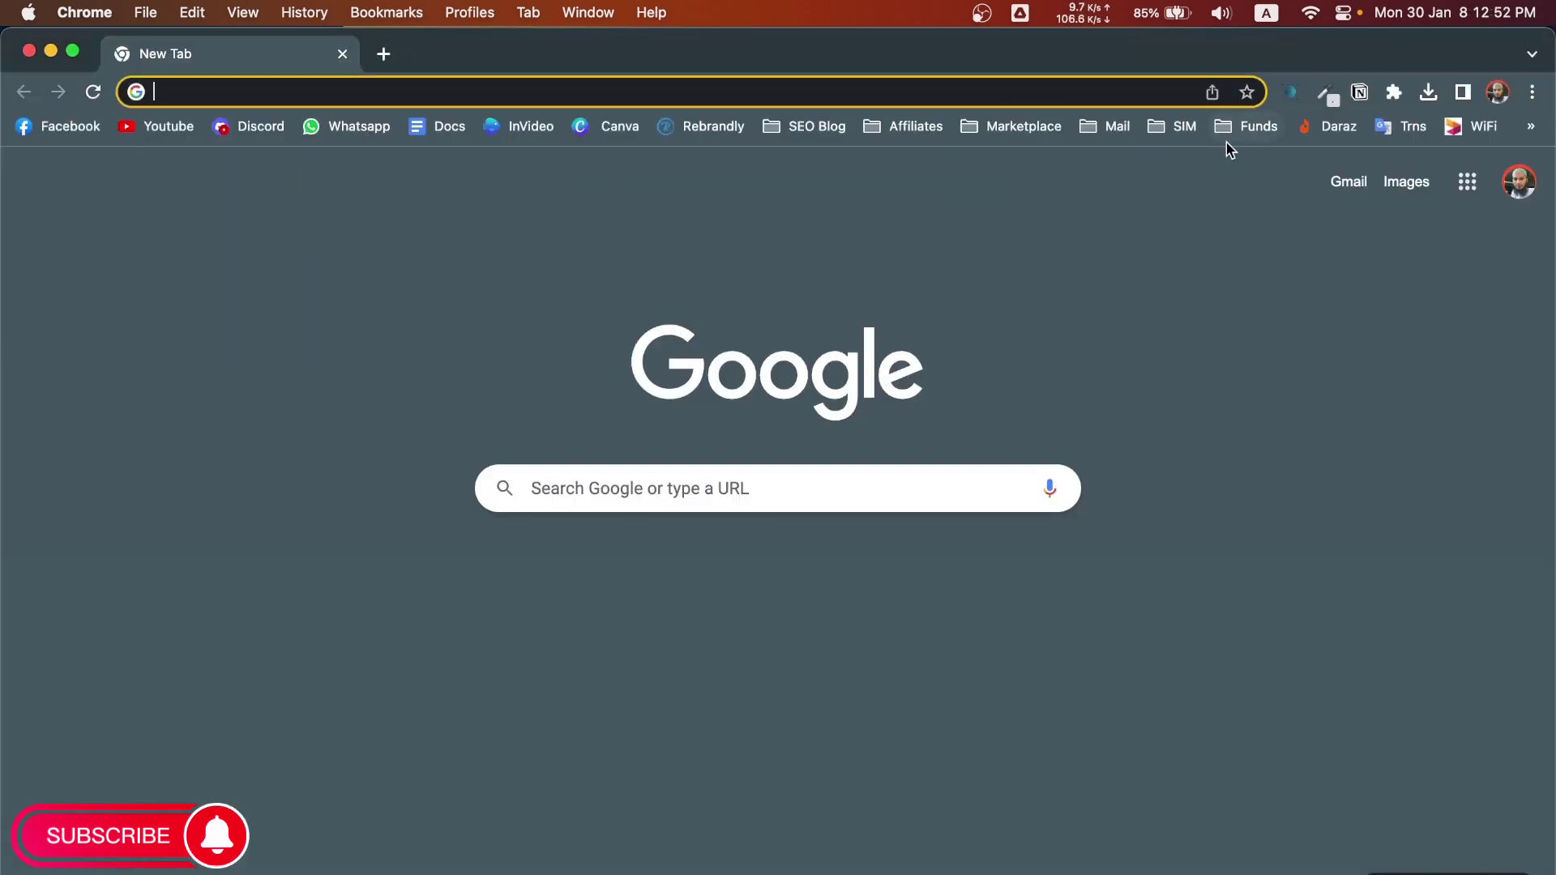
Open the Stripe dashboard from the Funds bookmark and cancel creating a new account.
click(1248, 127)
click(1254, 227)
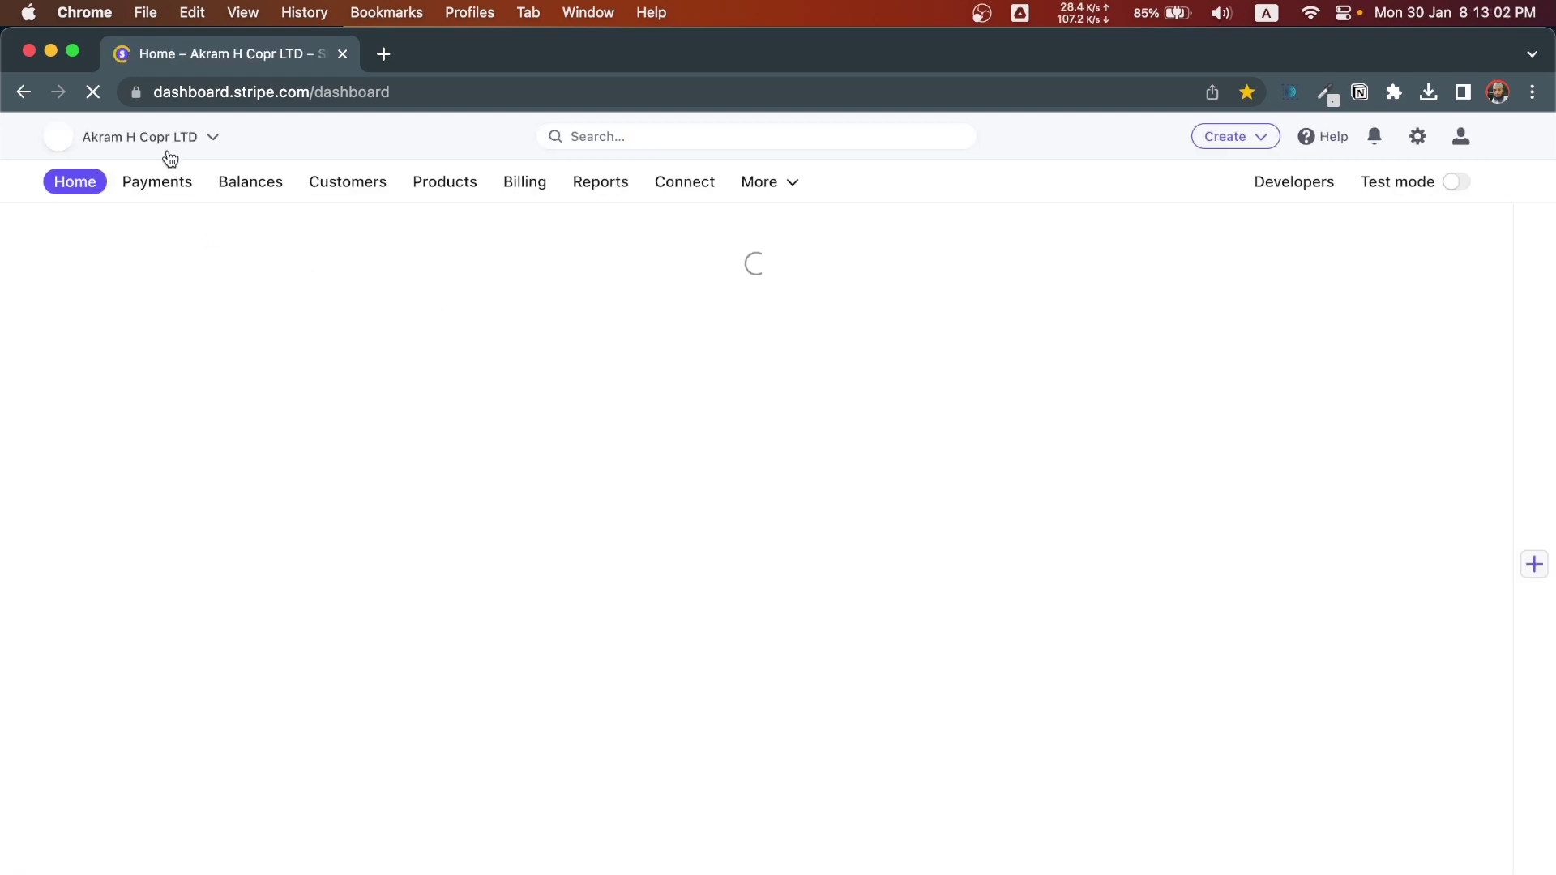
click(169, 155)
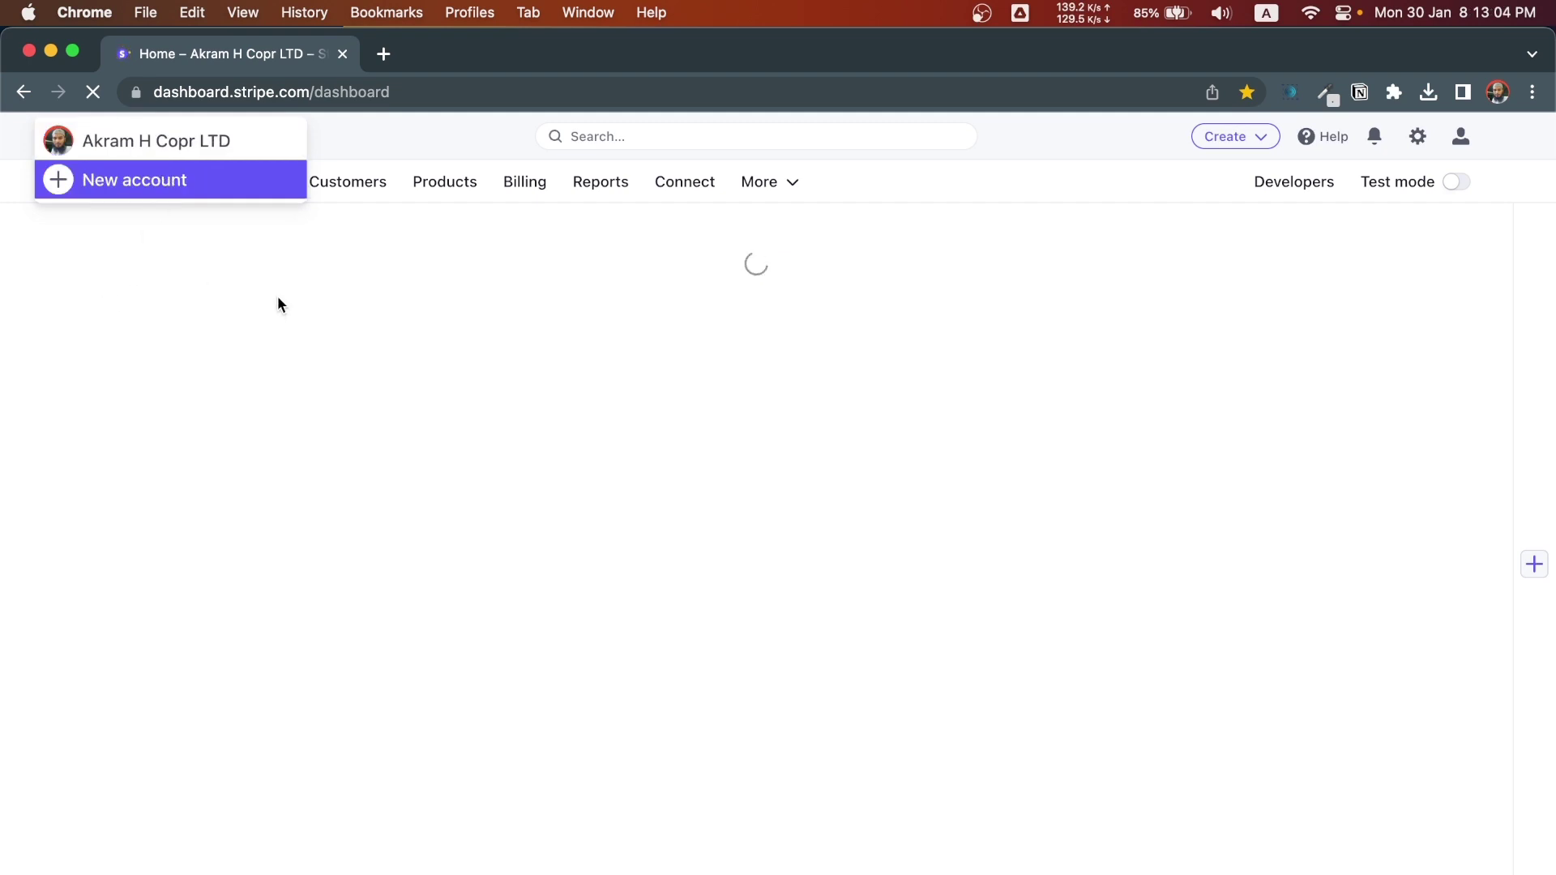
click(190, 148)
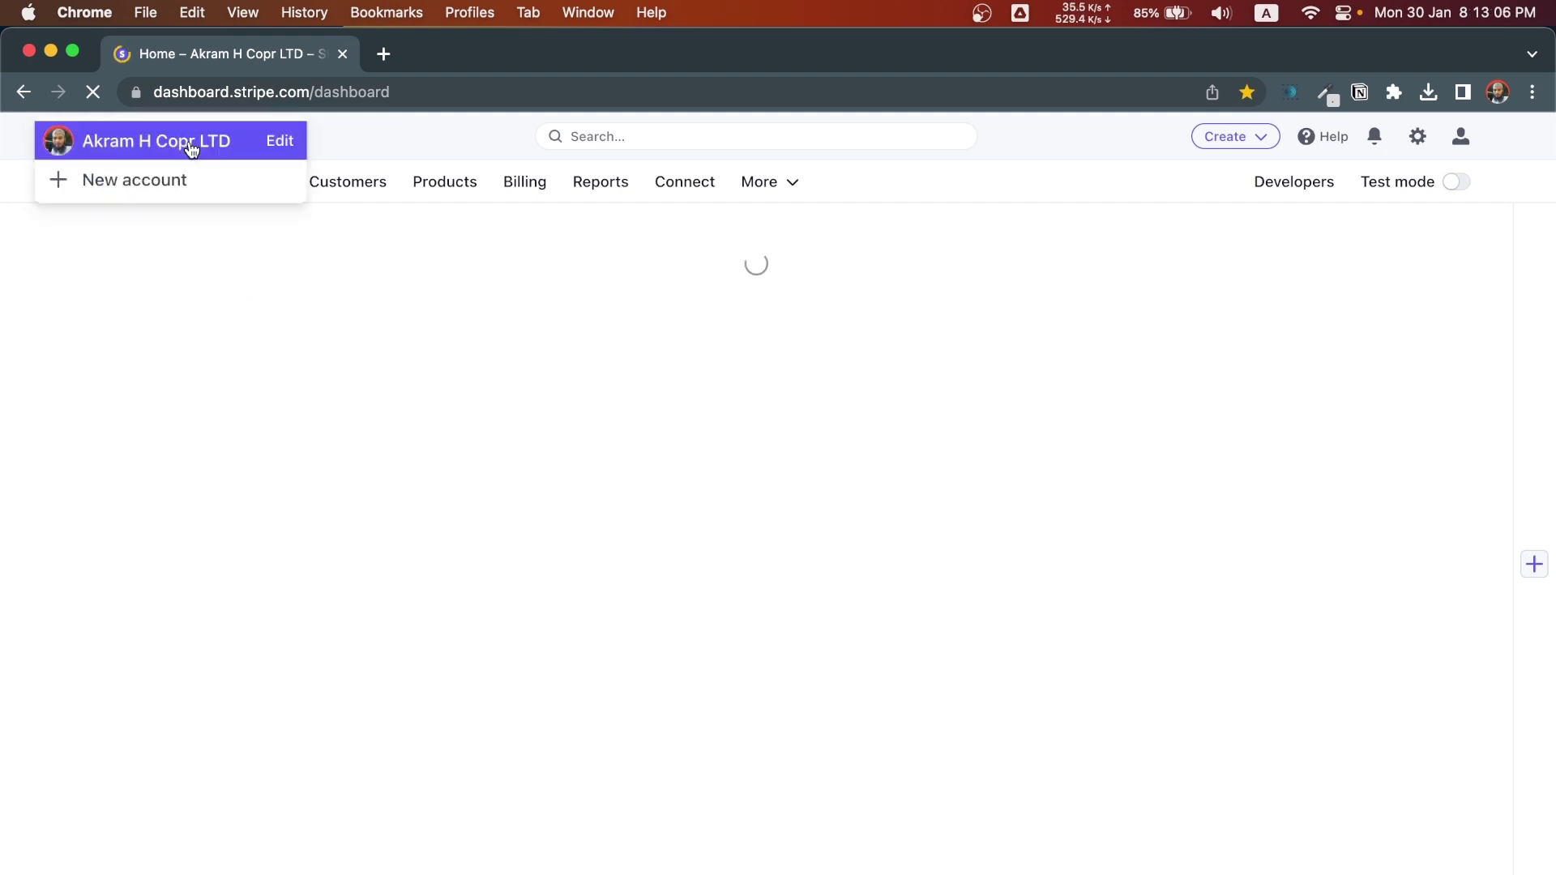
click(99, 182)
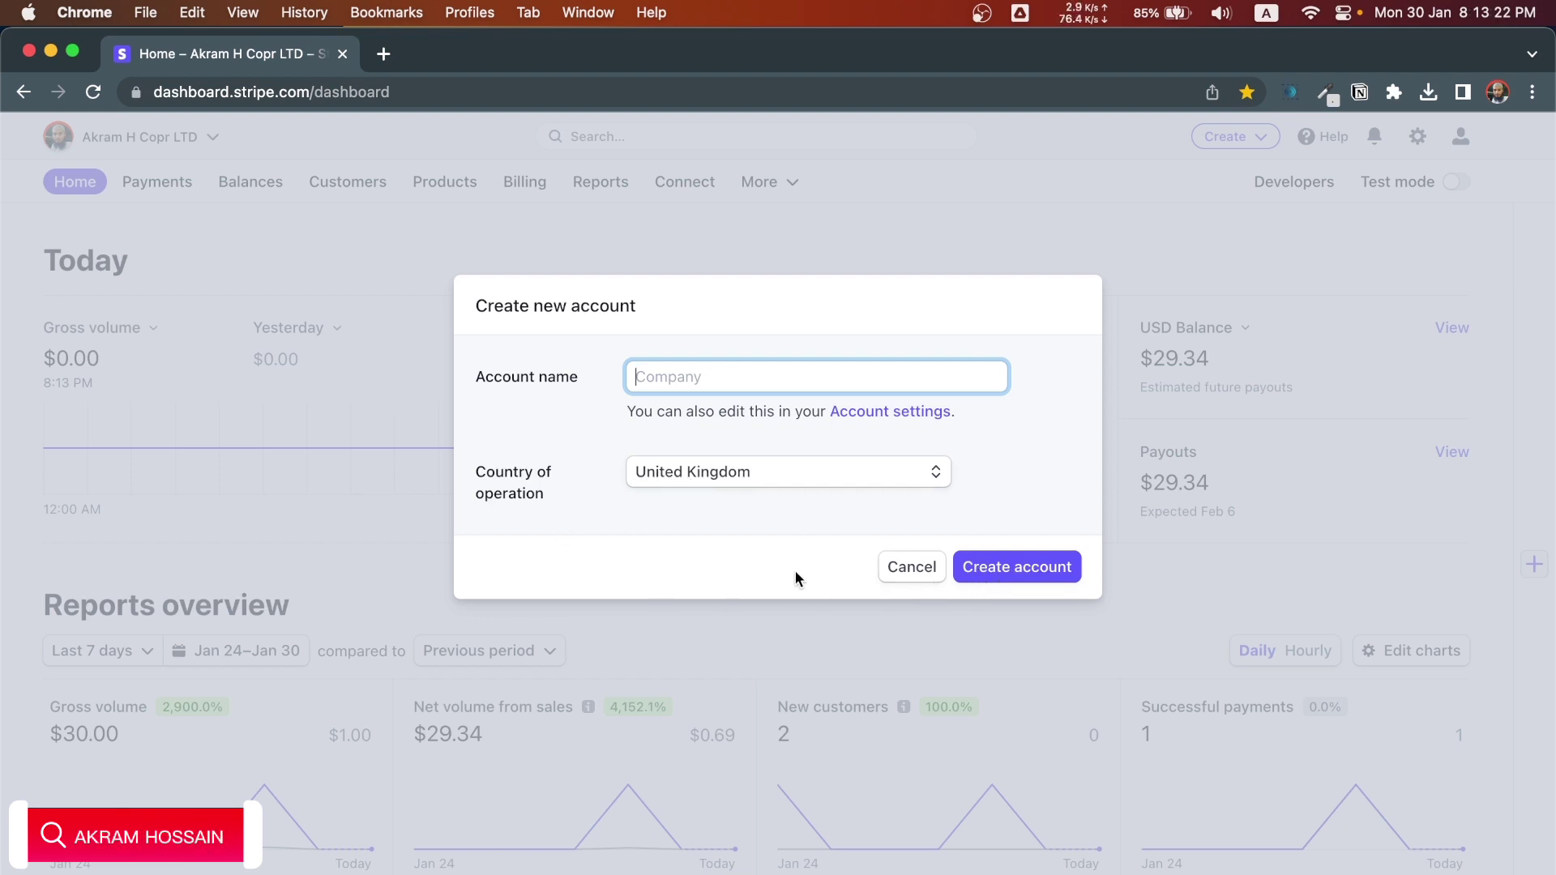
click(918, 567)
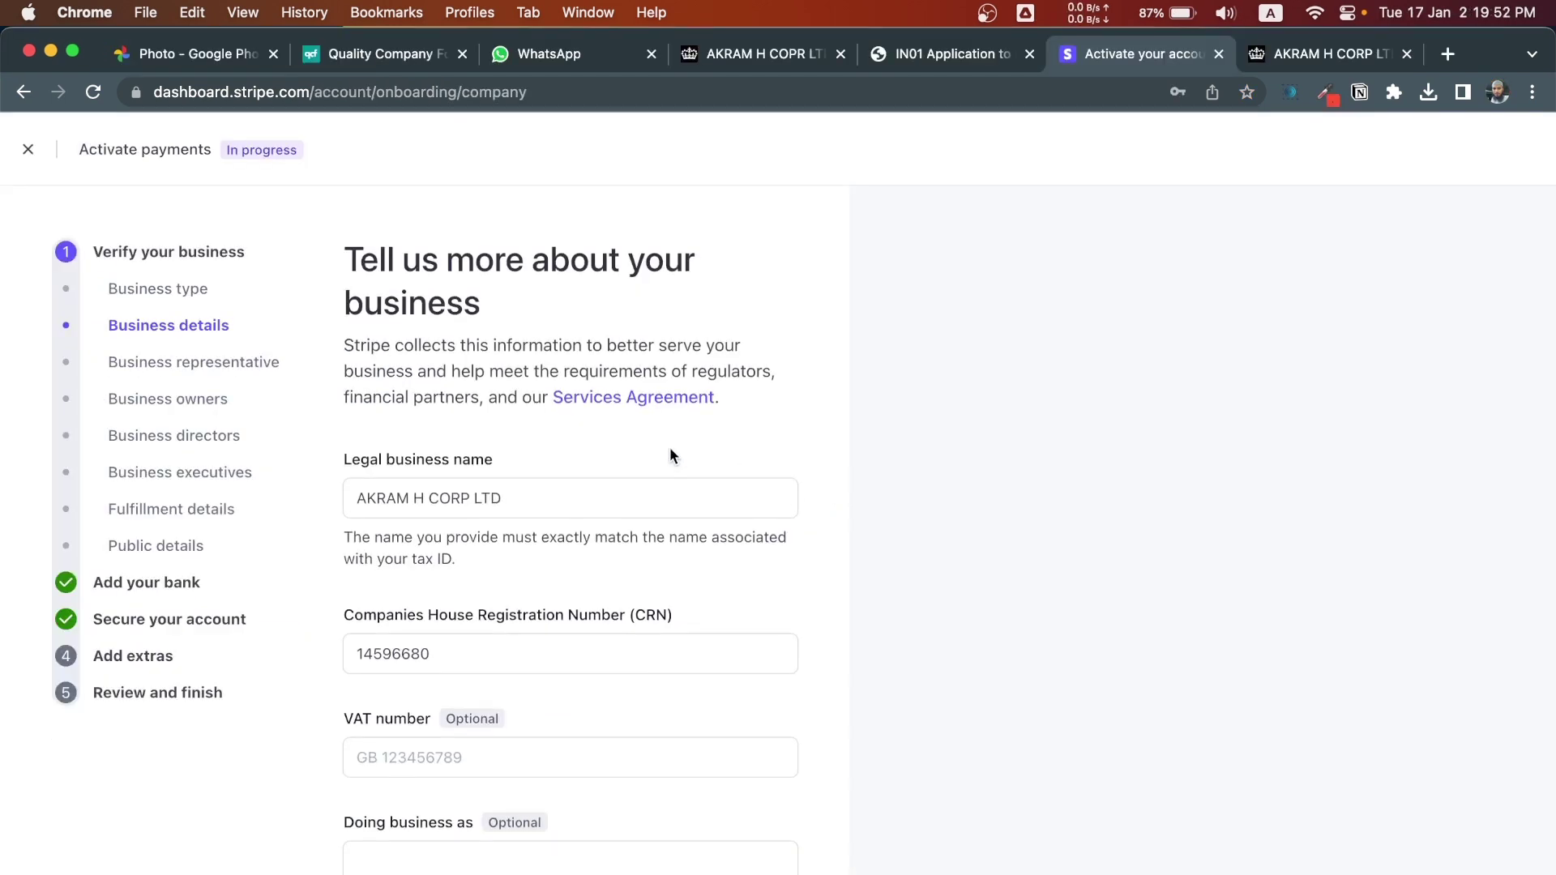
Choose Consulting services as the business industry.
scroll(671, 456, down, 5)
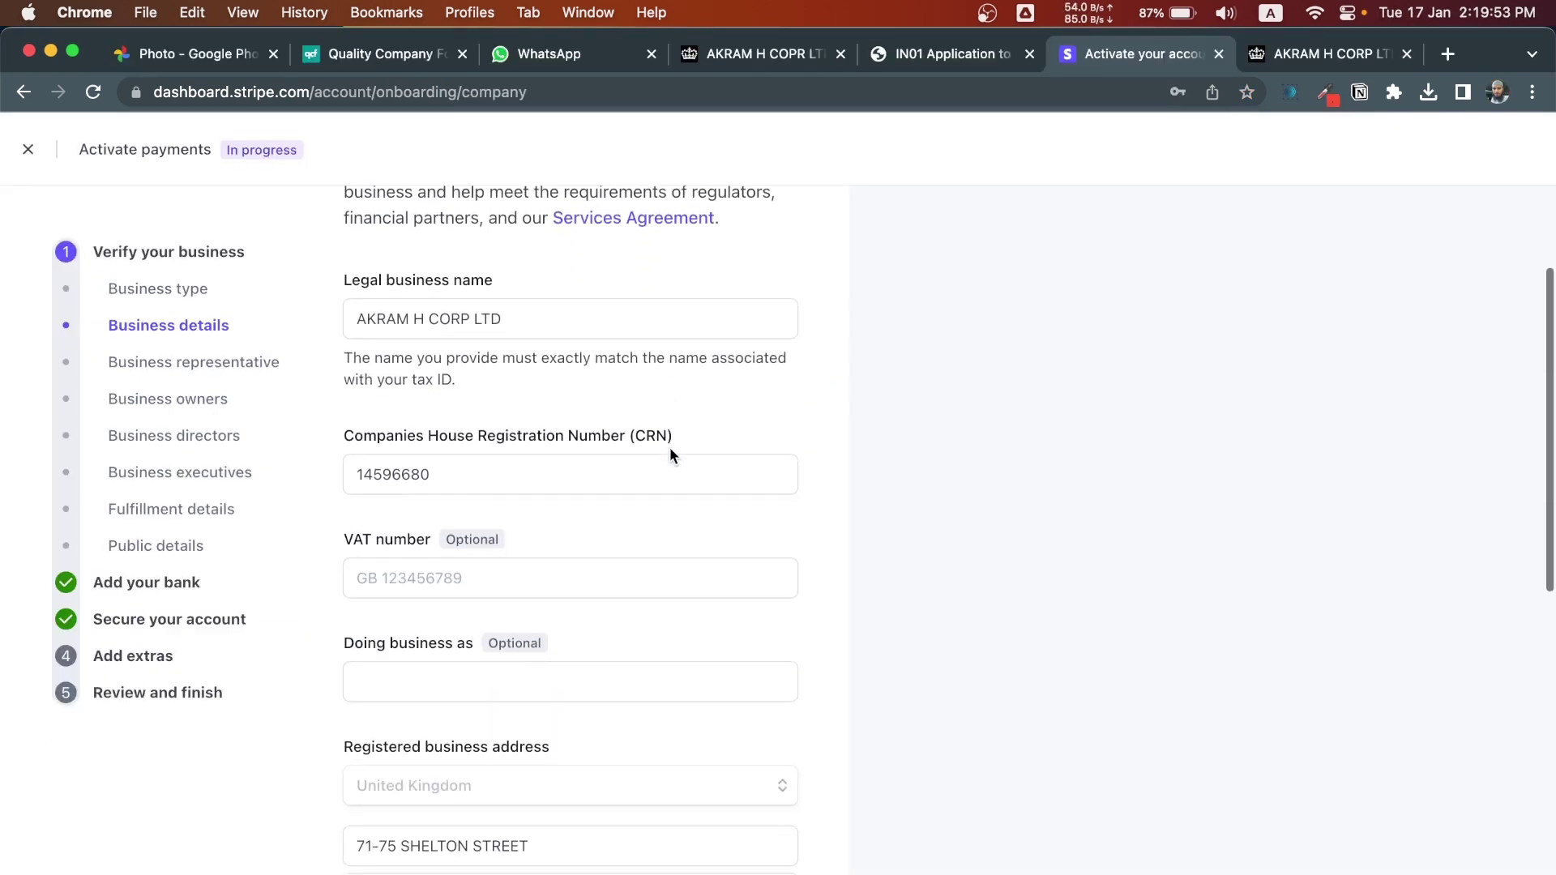
scroll(669, 455, down, 3)
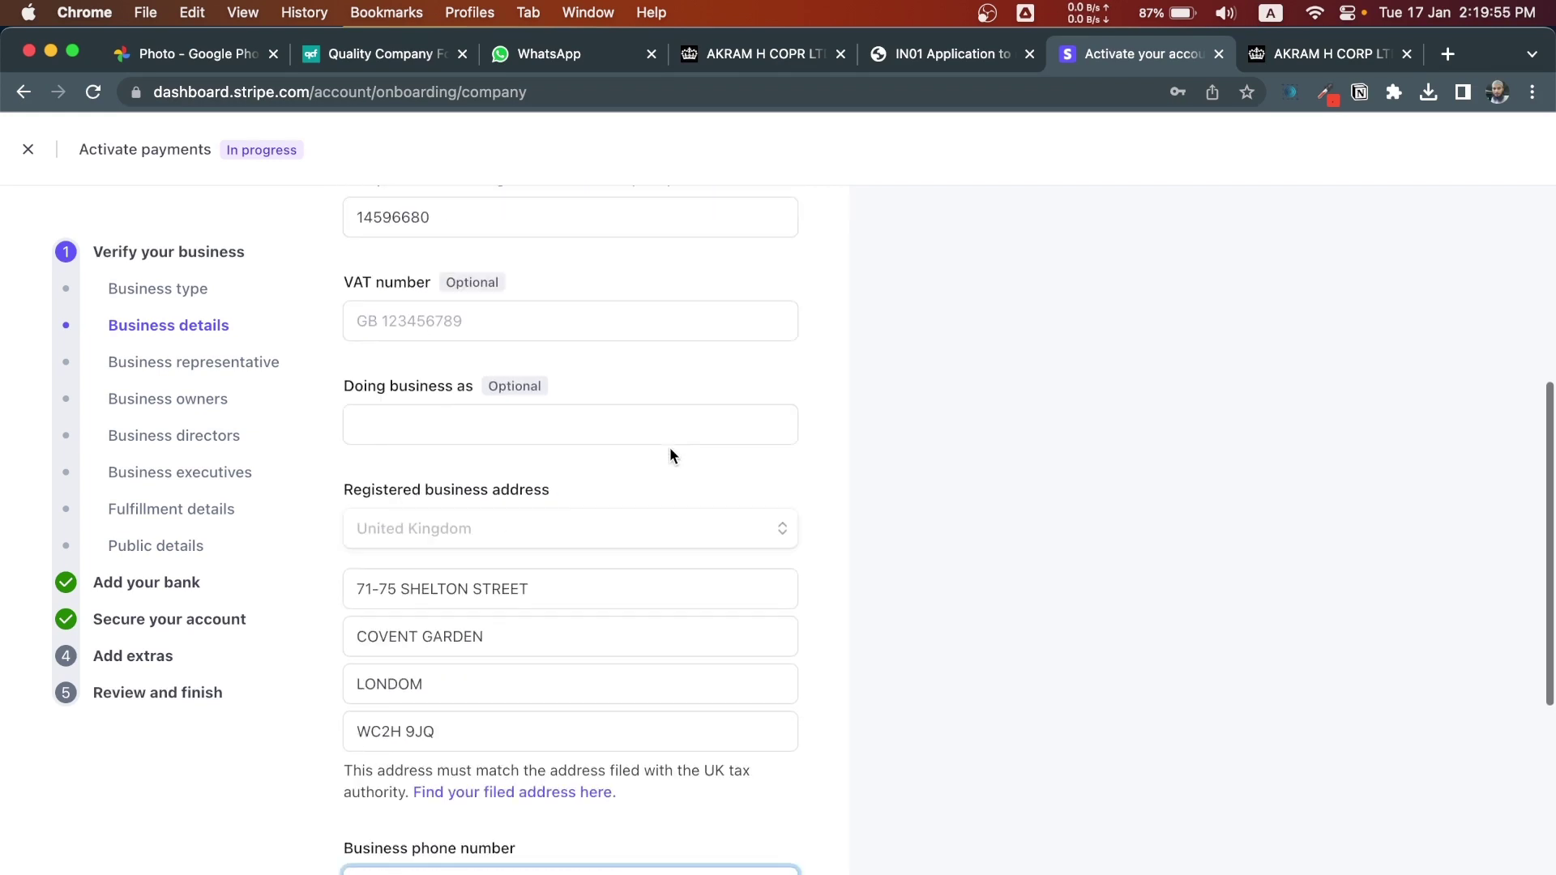
scroll(669, 454, down, 4)
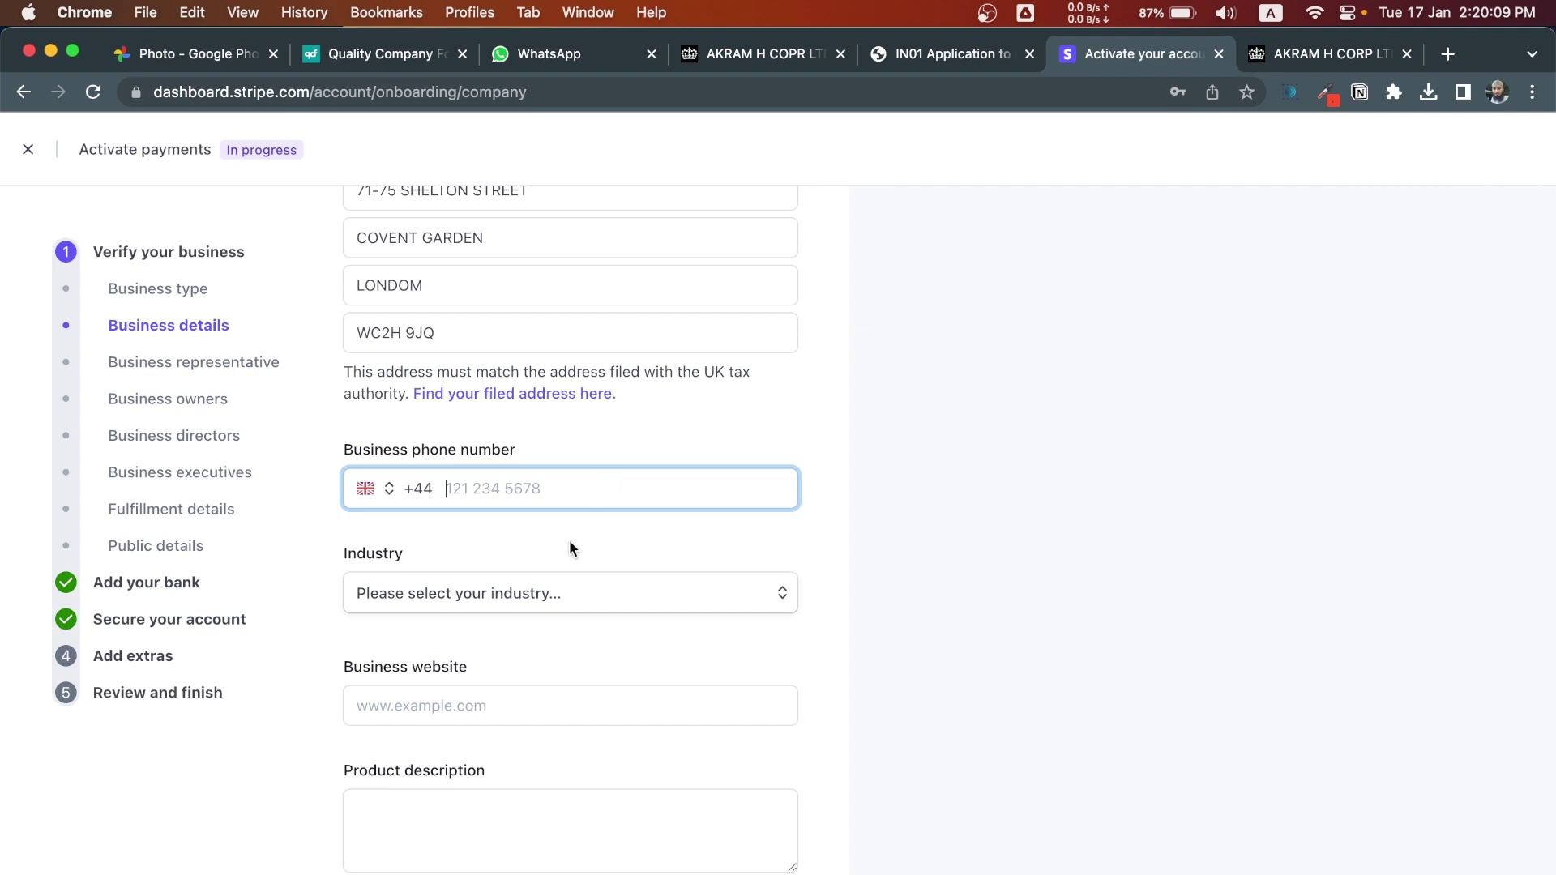
click(548, 592)
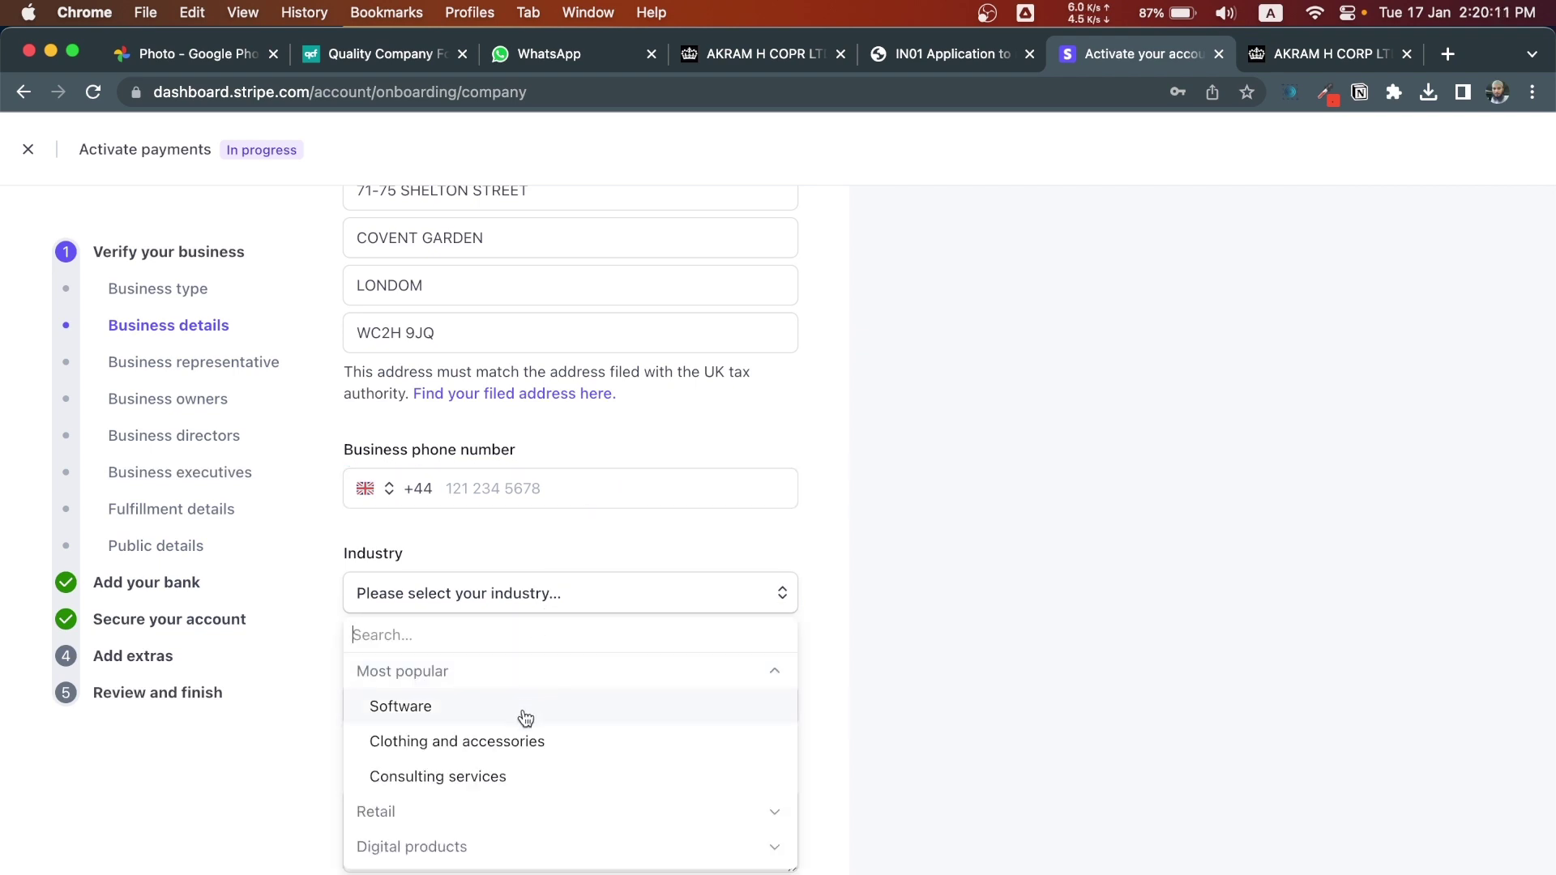
scroll(520, 736, down, 1)
click(515, 744)
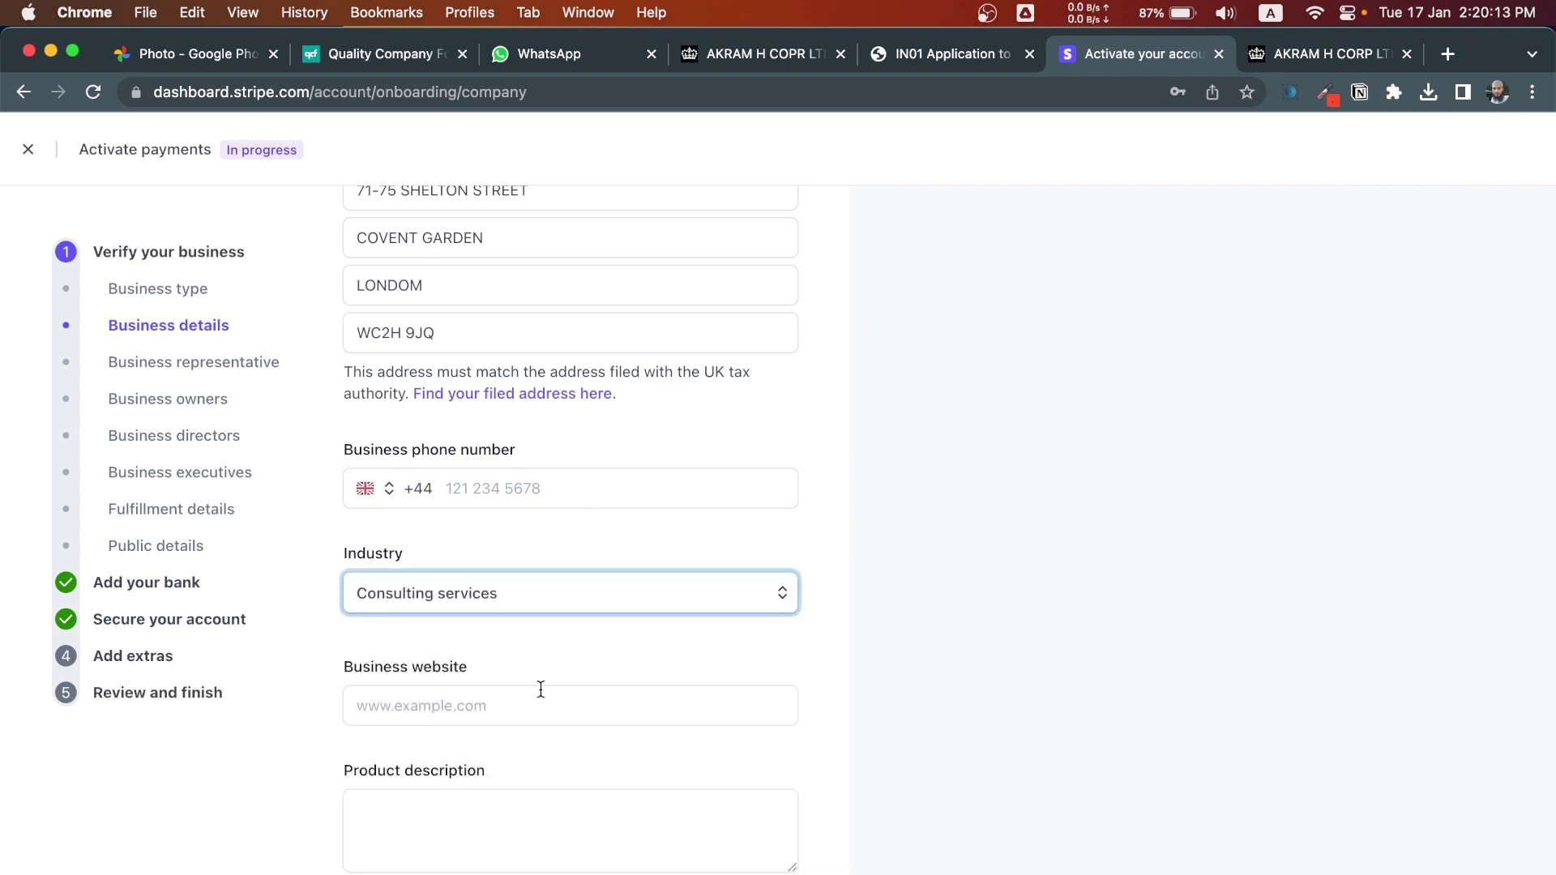
click(526, 694)
text(https)
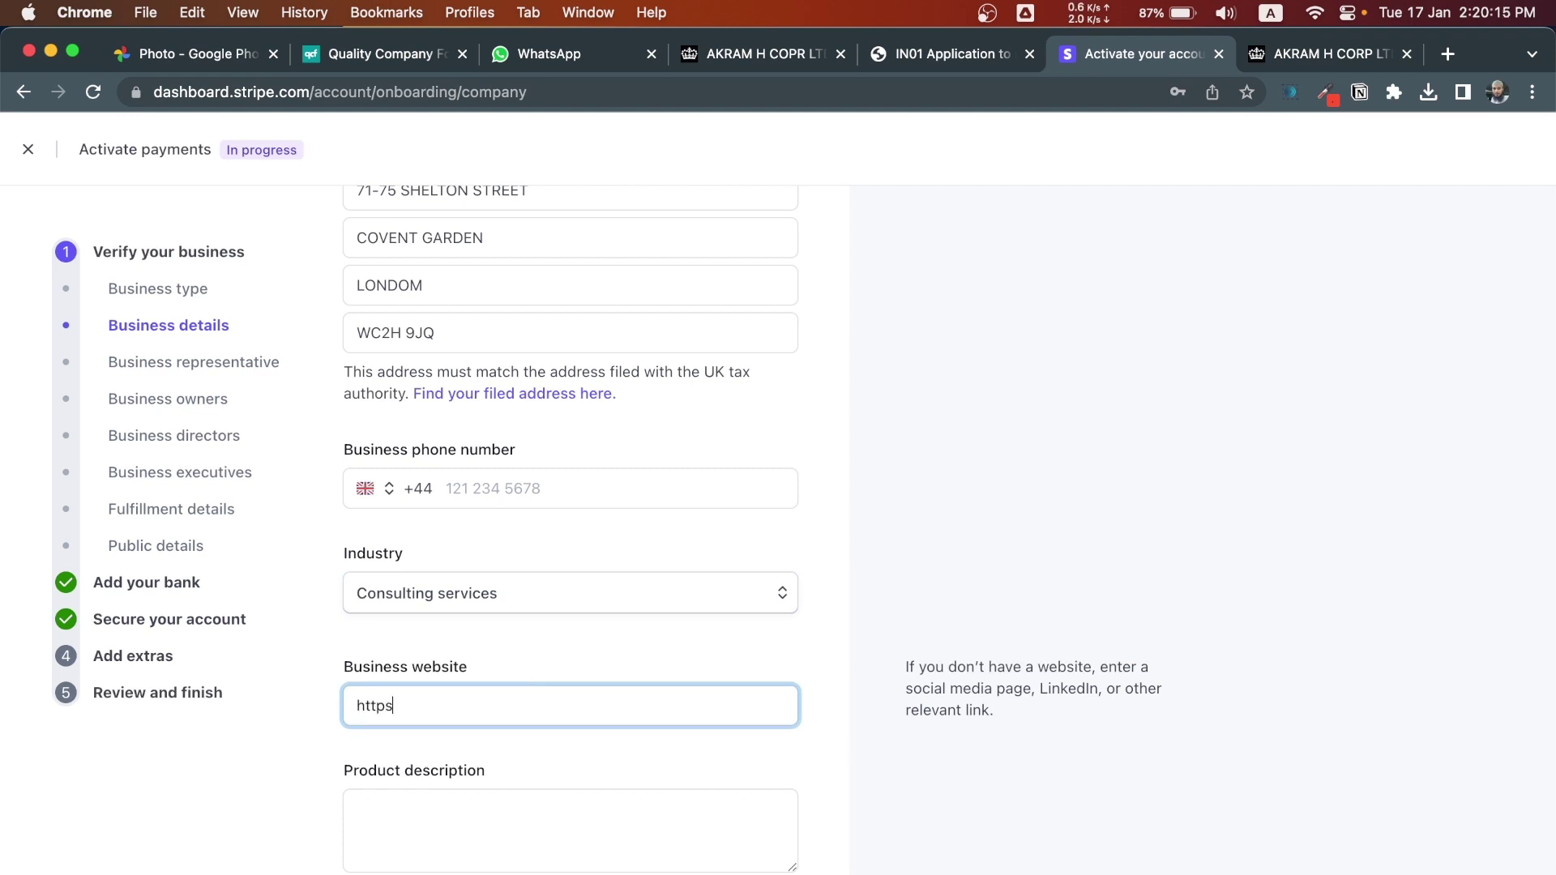
text(://akramhossain.com)
scroll(467, 800, down, 2)
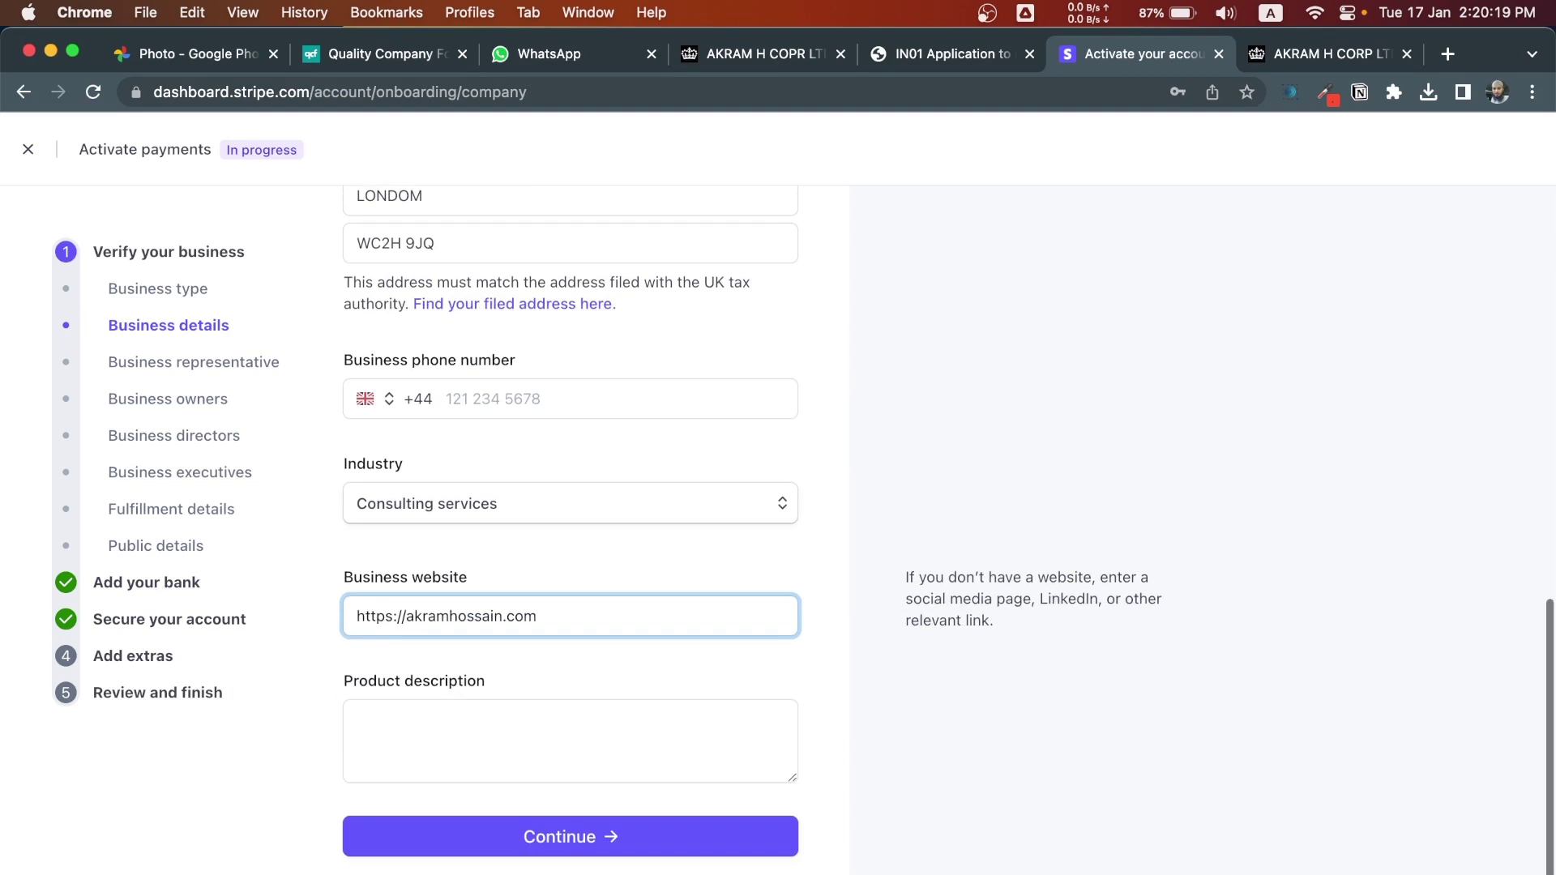
click(487, 757)
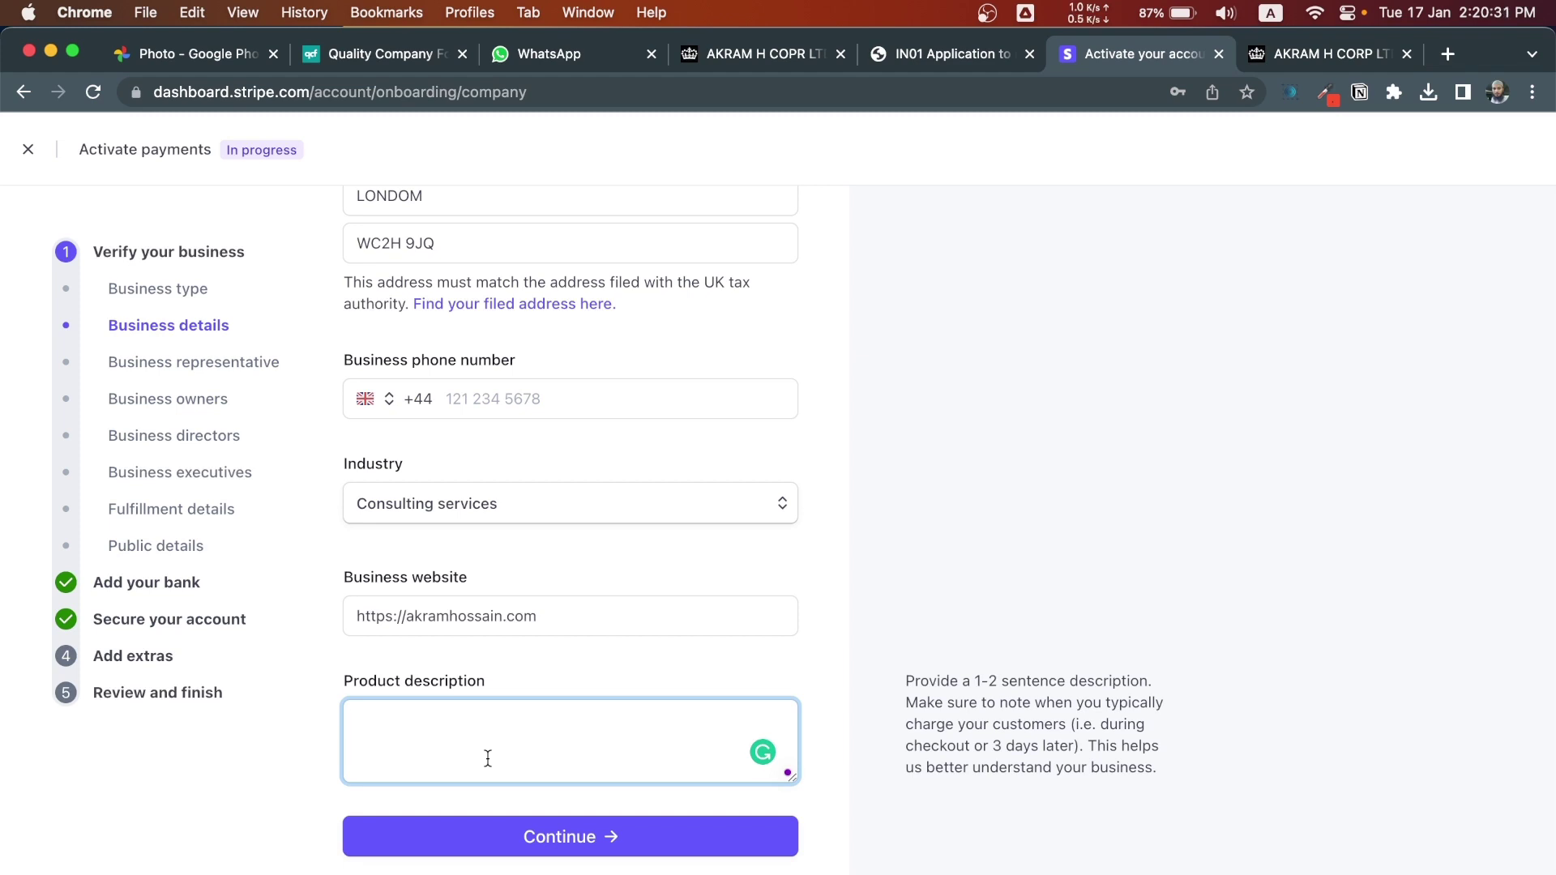
scroll(487, 759, up, 2)
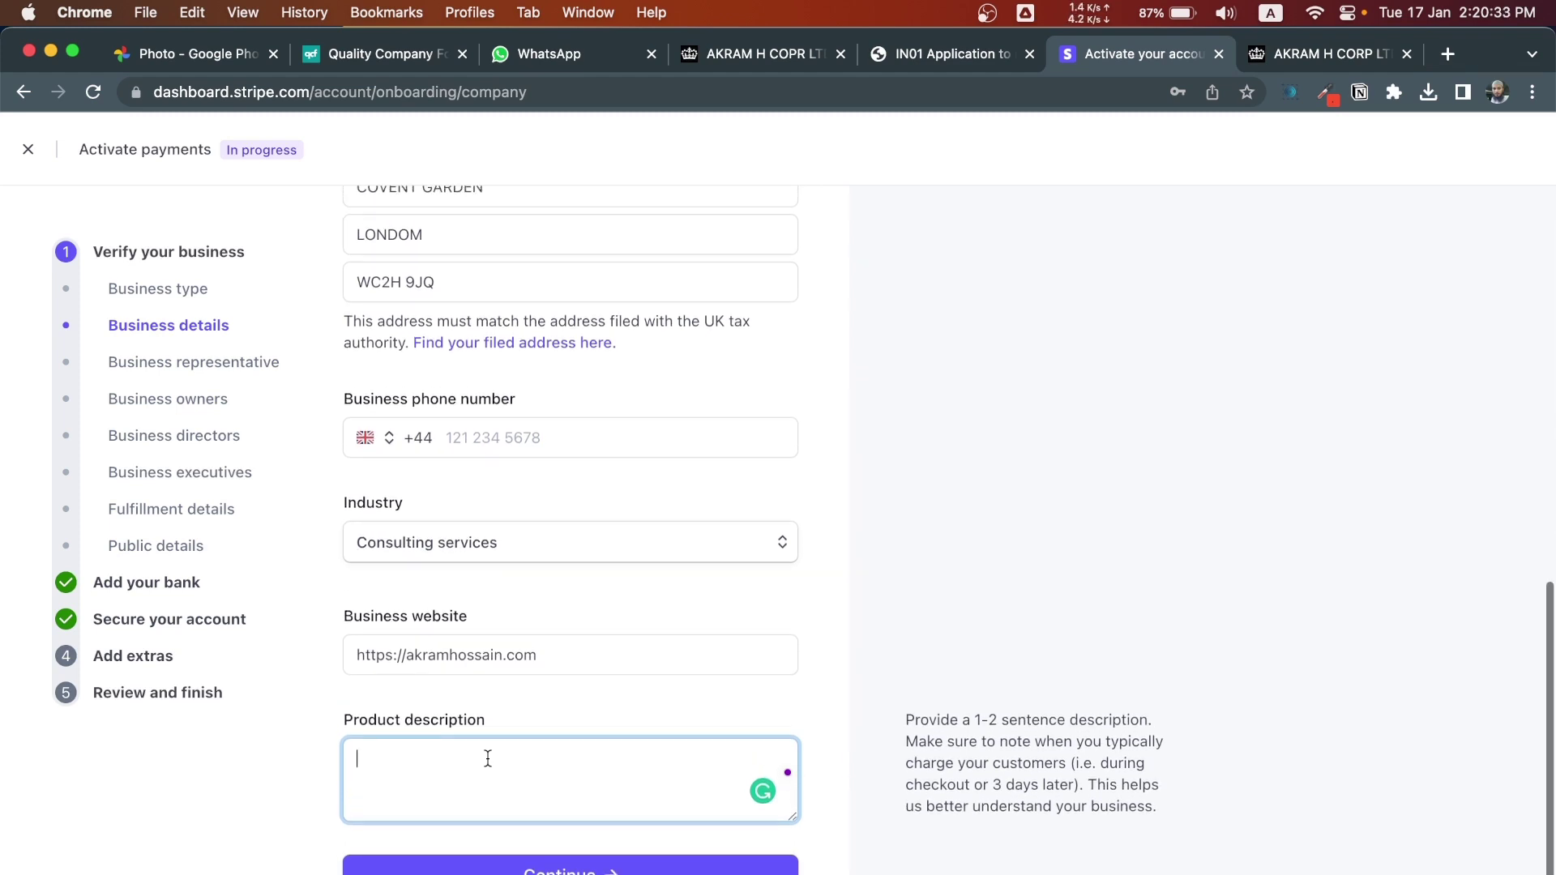
click(536, 502)
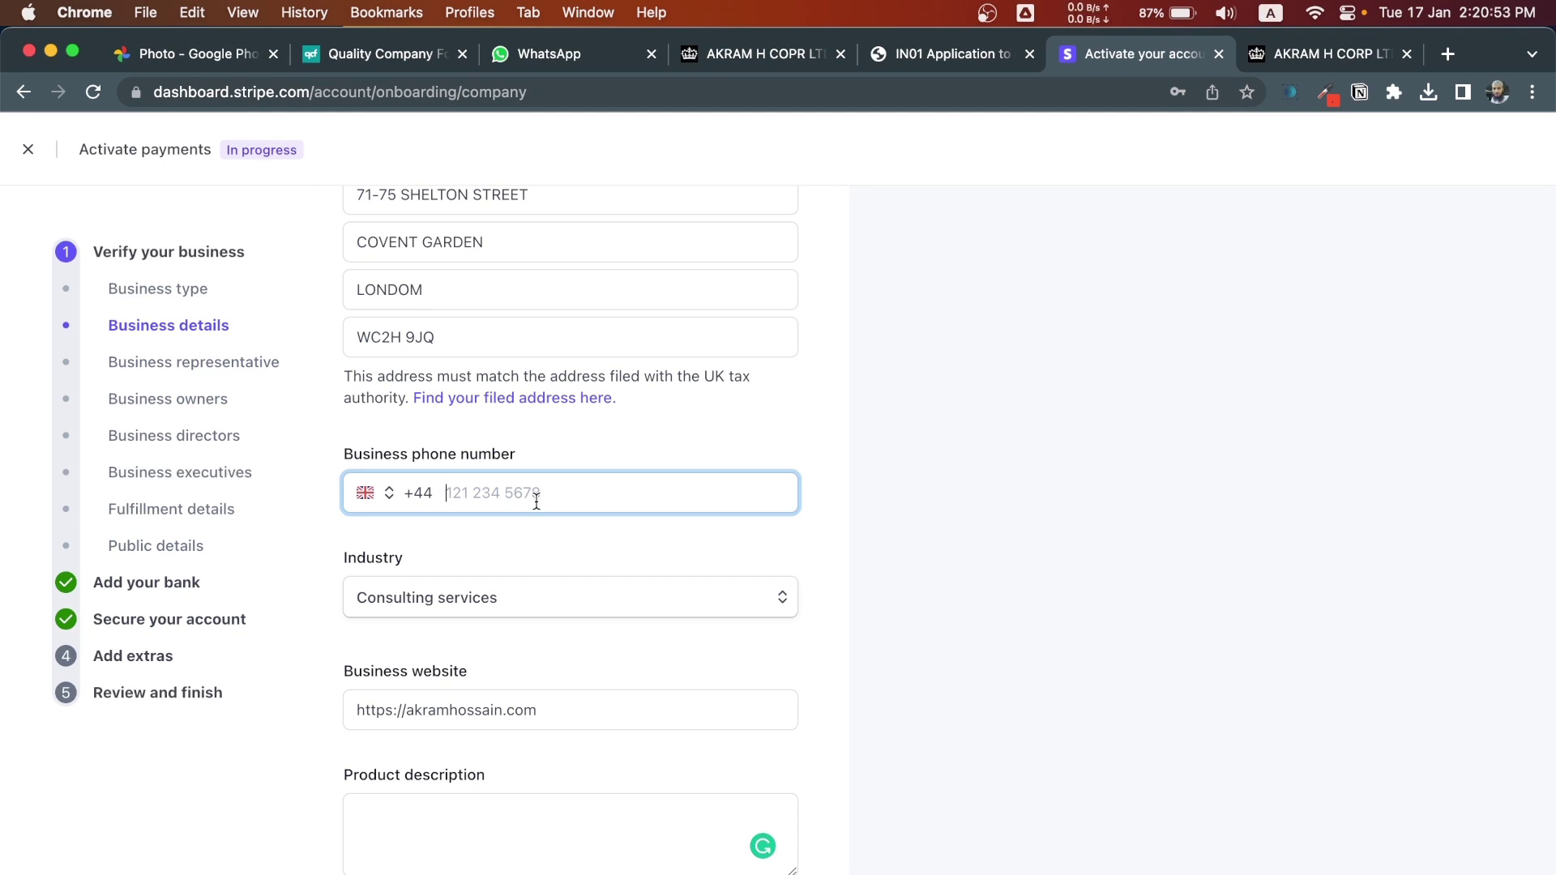
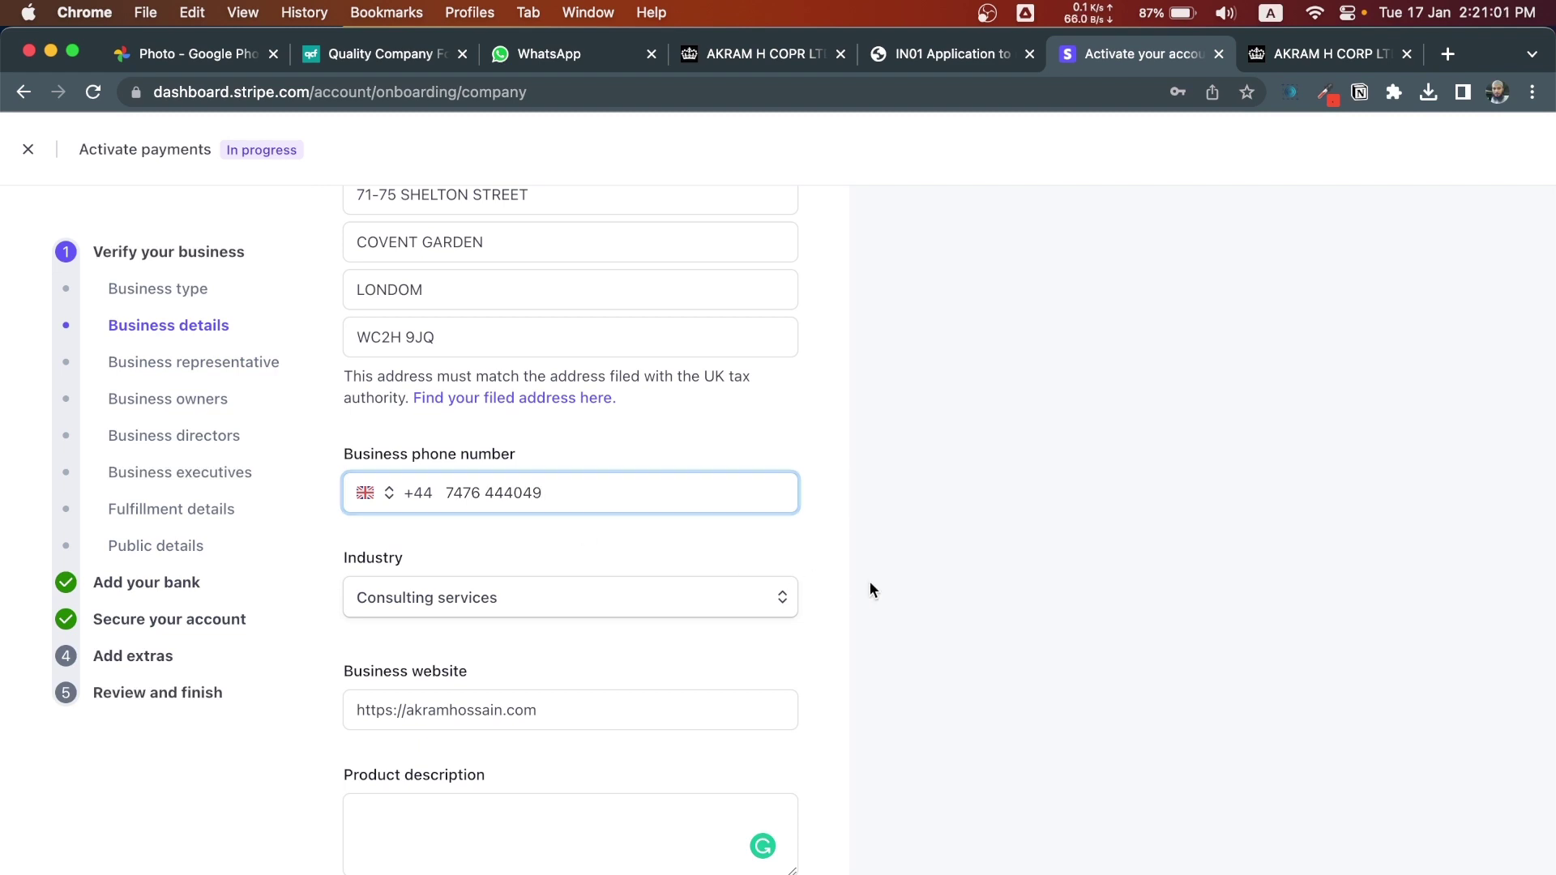
scroll(869, 581, down, 2)
Write the digital marketing services product description and submit the business details.
click(462, 724)
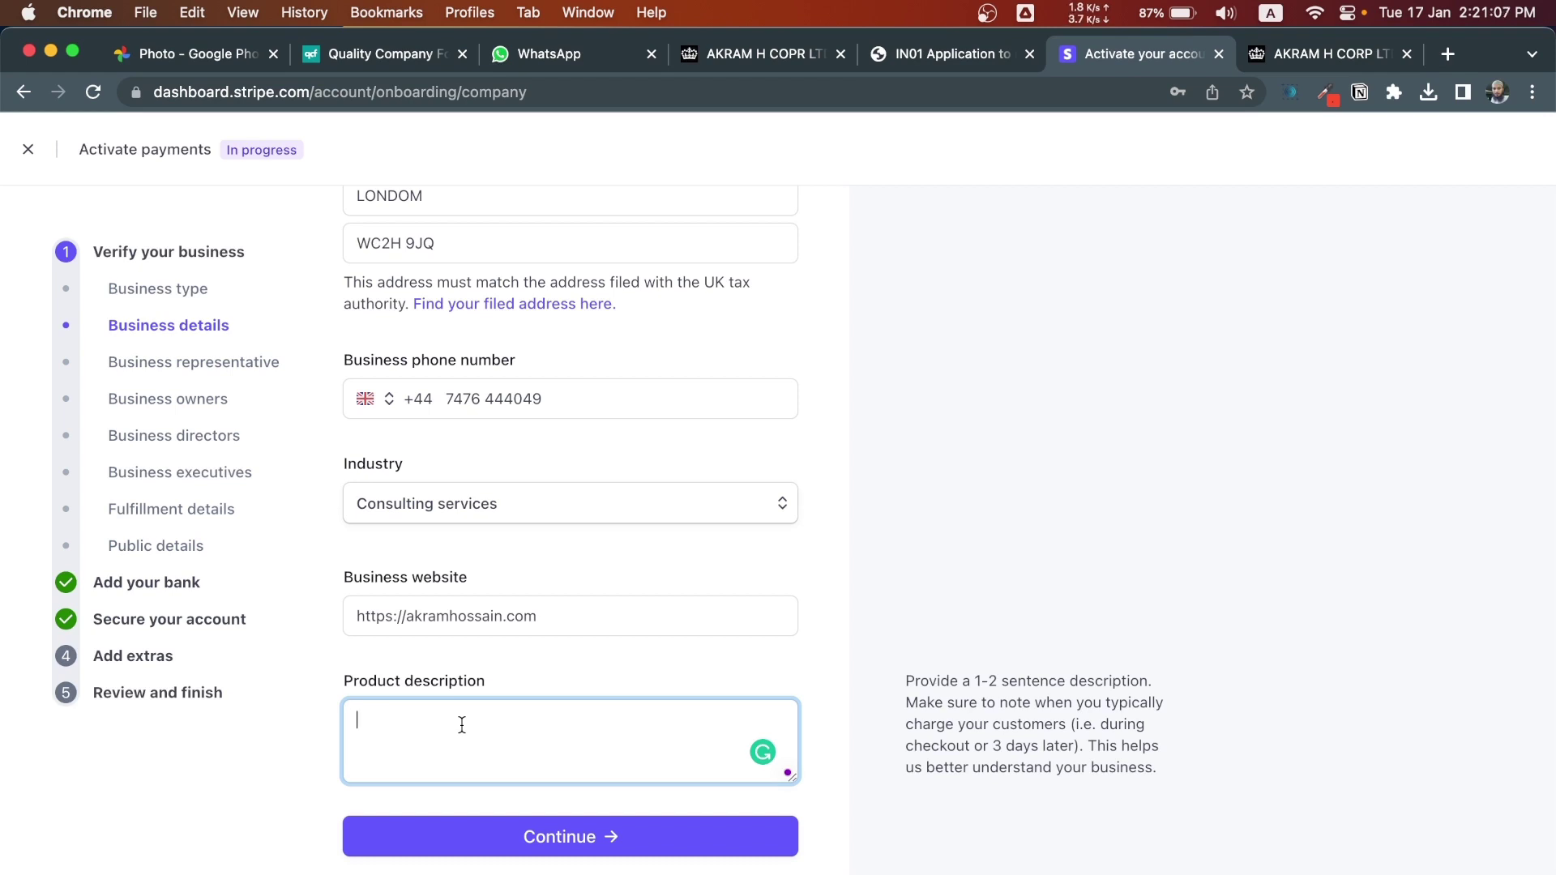
text(Thi)
key(BackSpace)
key(BackSpace)
key(BackSpace)
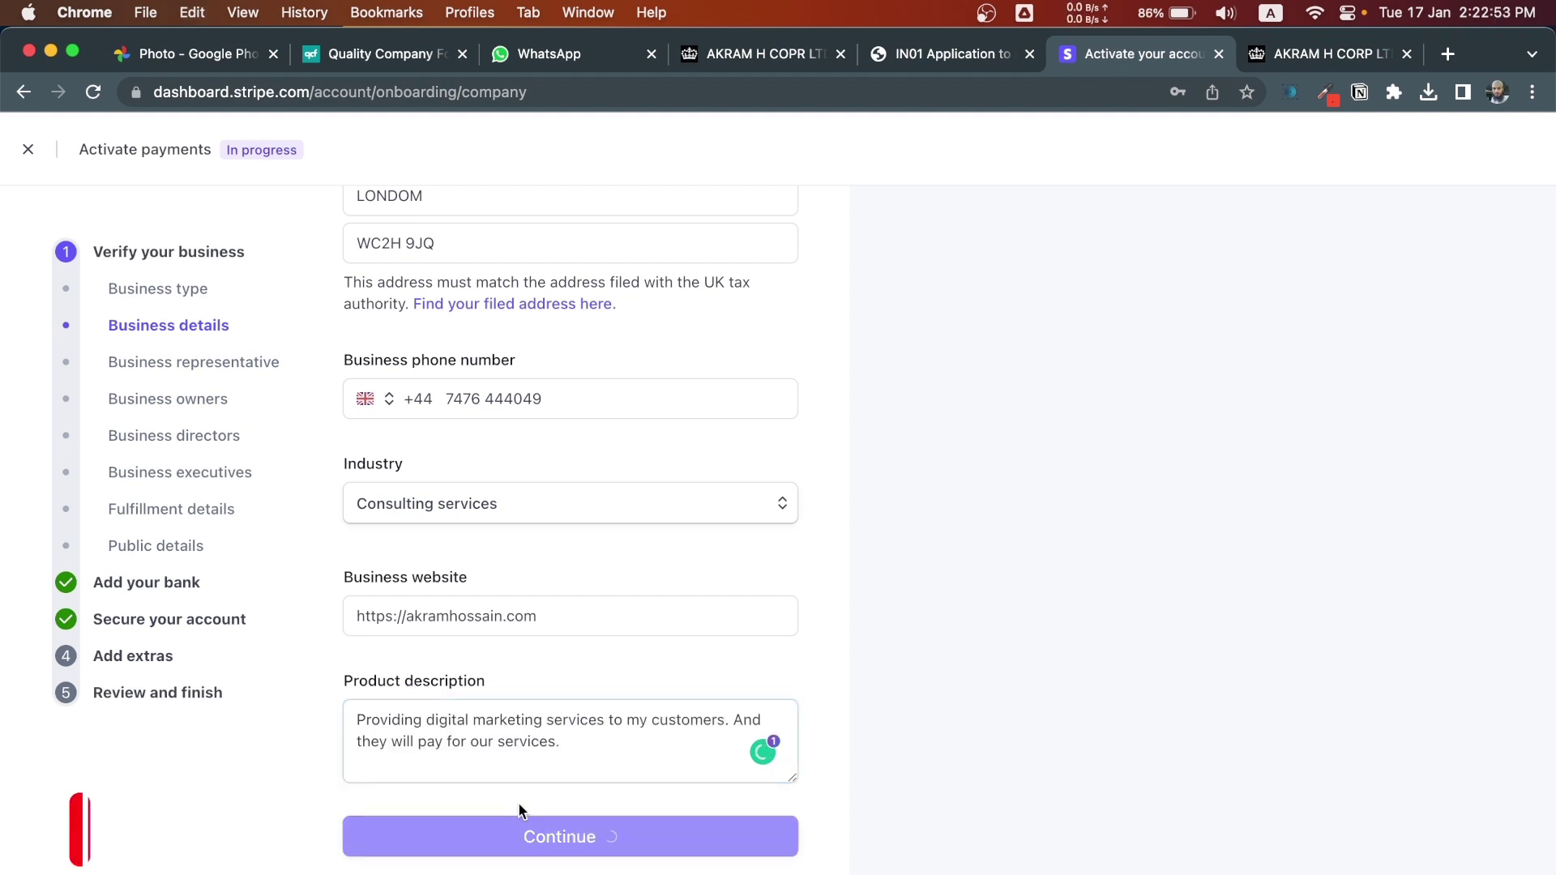
click(521, 823)
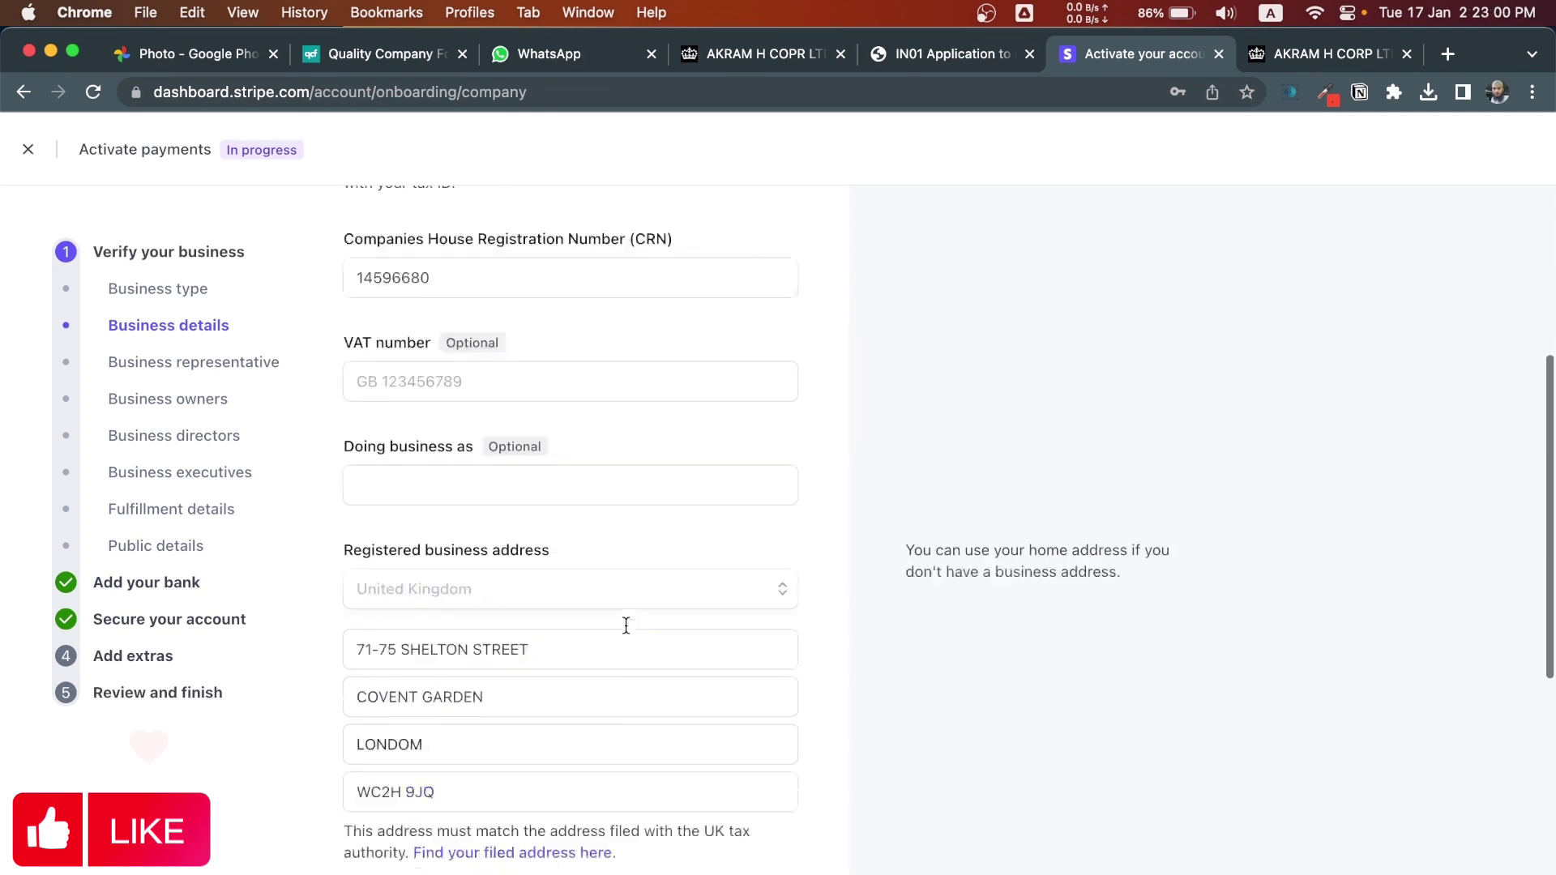
Fill in the representative's name, pasted phone number and the field below the email.
scroll(625, 624, down, 1)
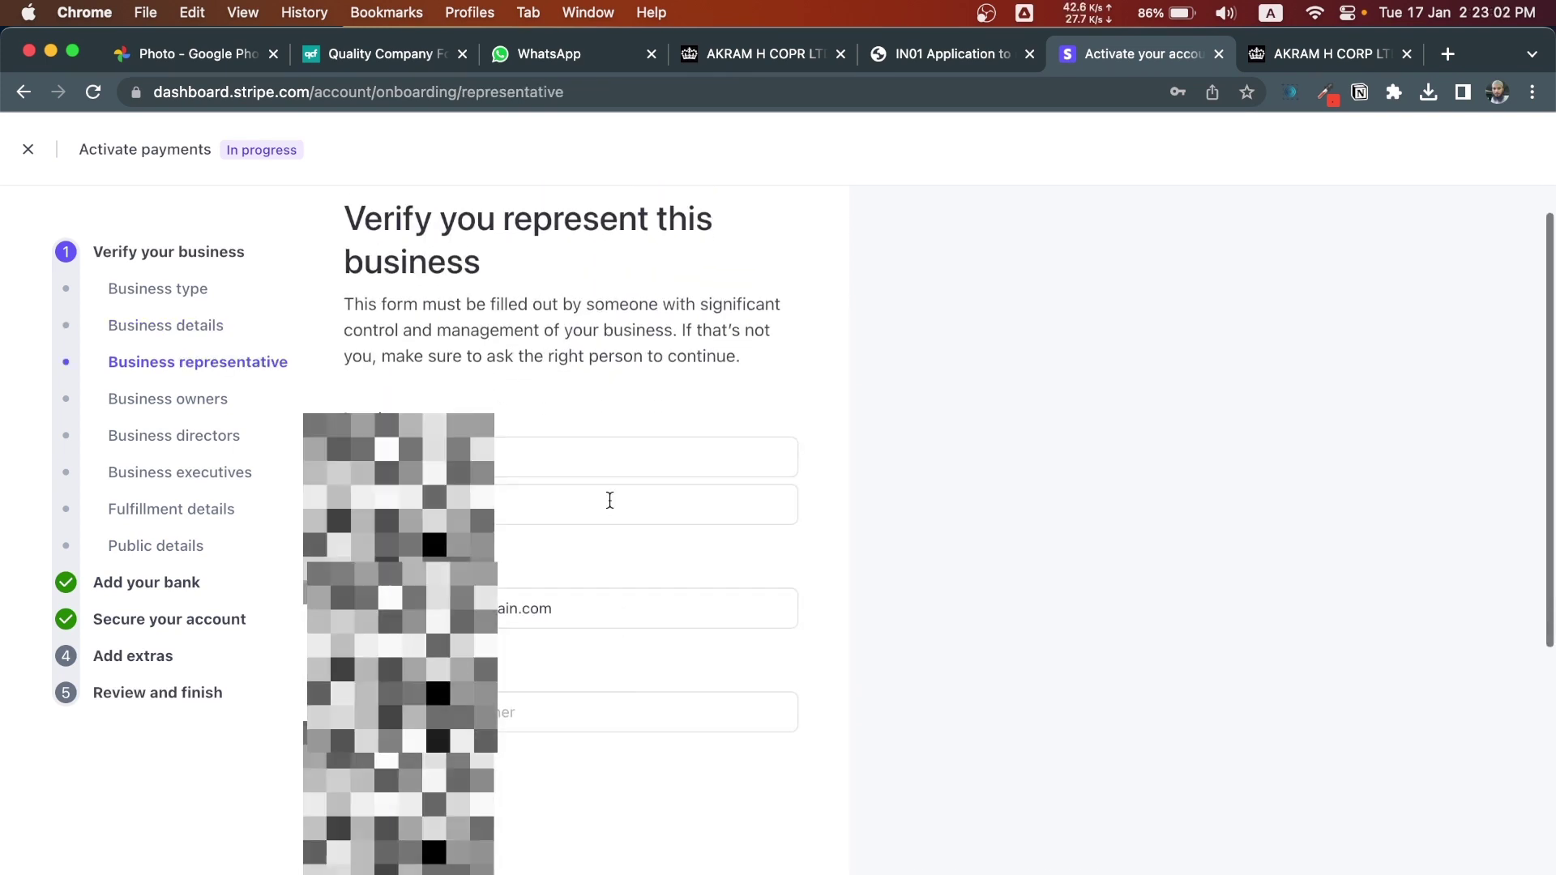
click(540, 470)
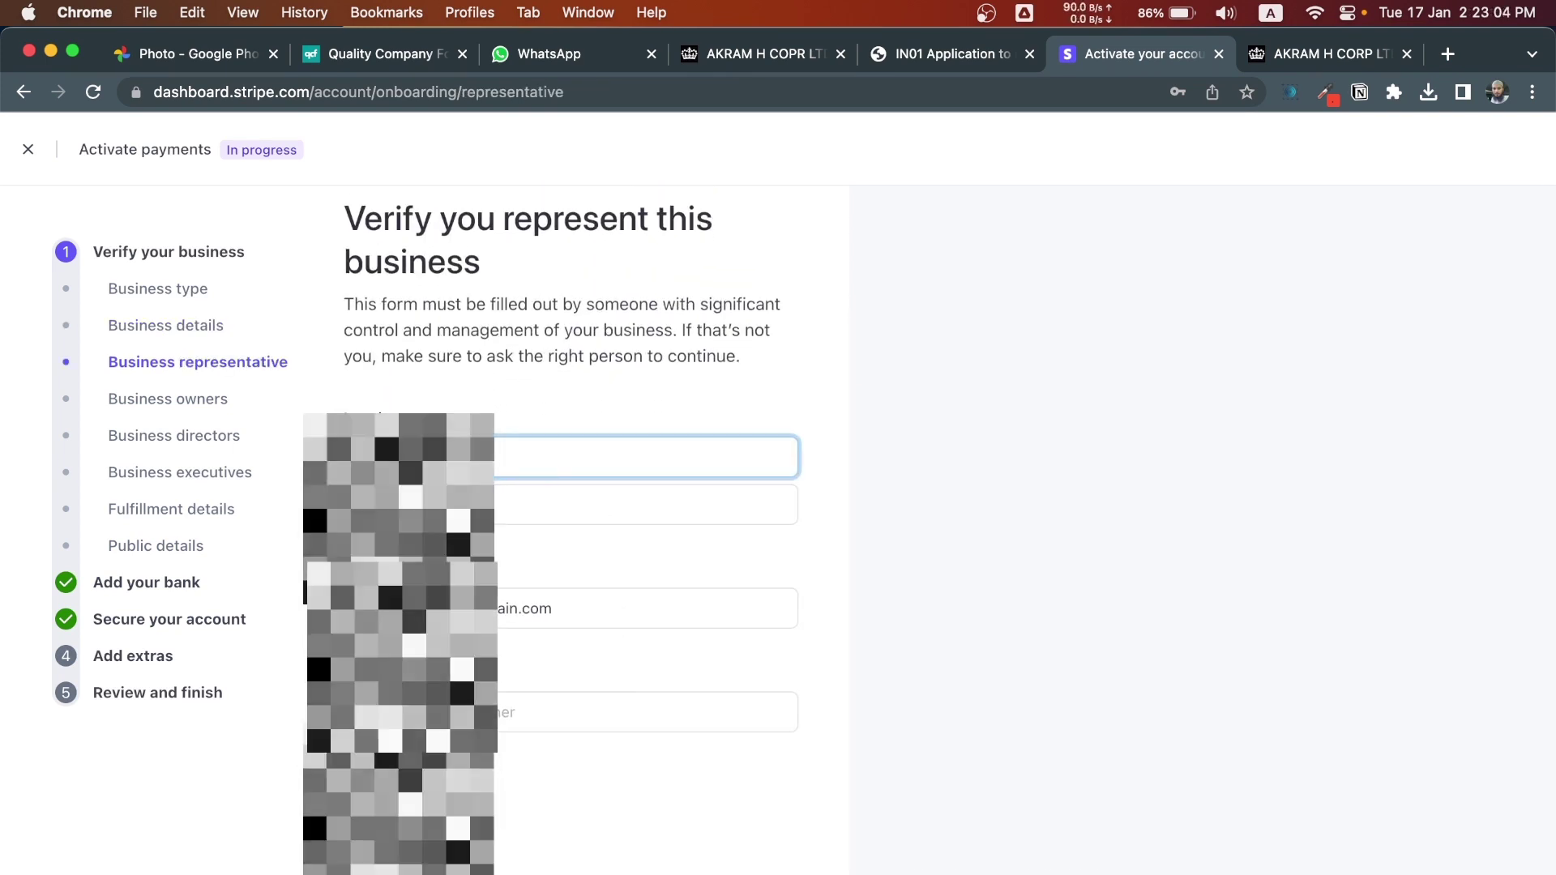
key(Tab)
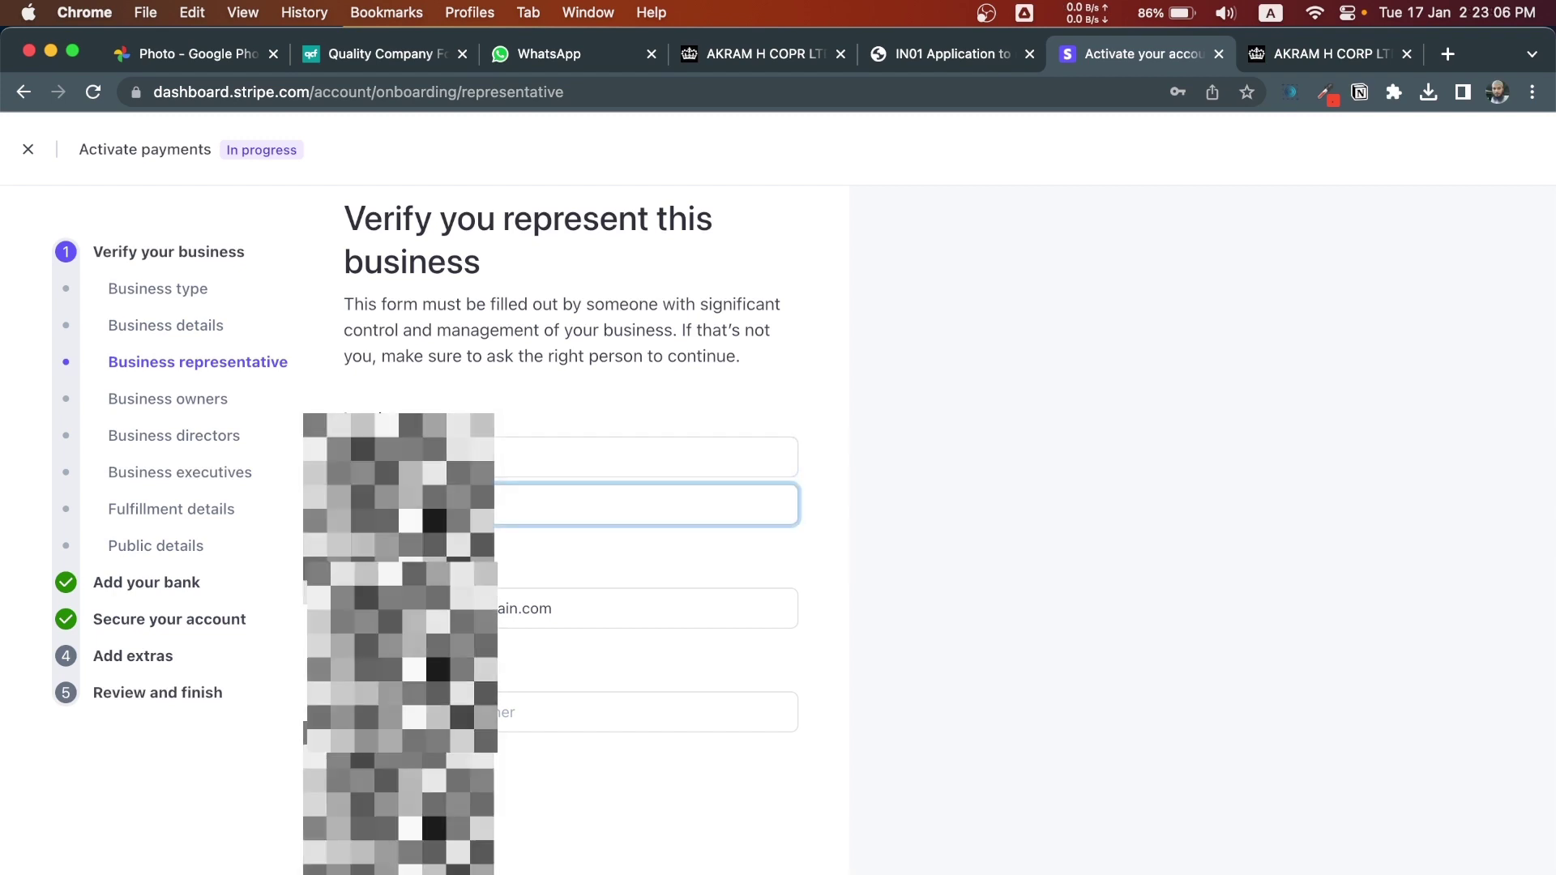
key(Tab)
key(Tab)
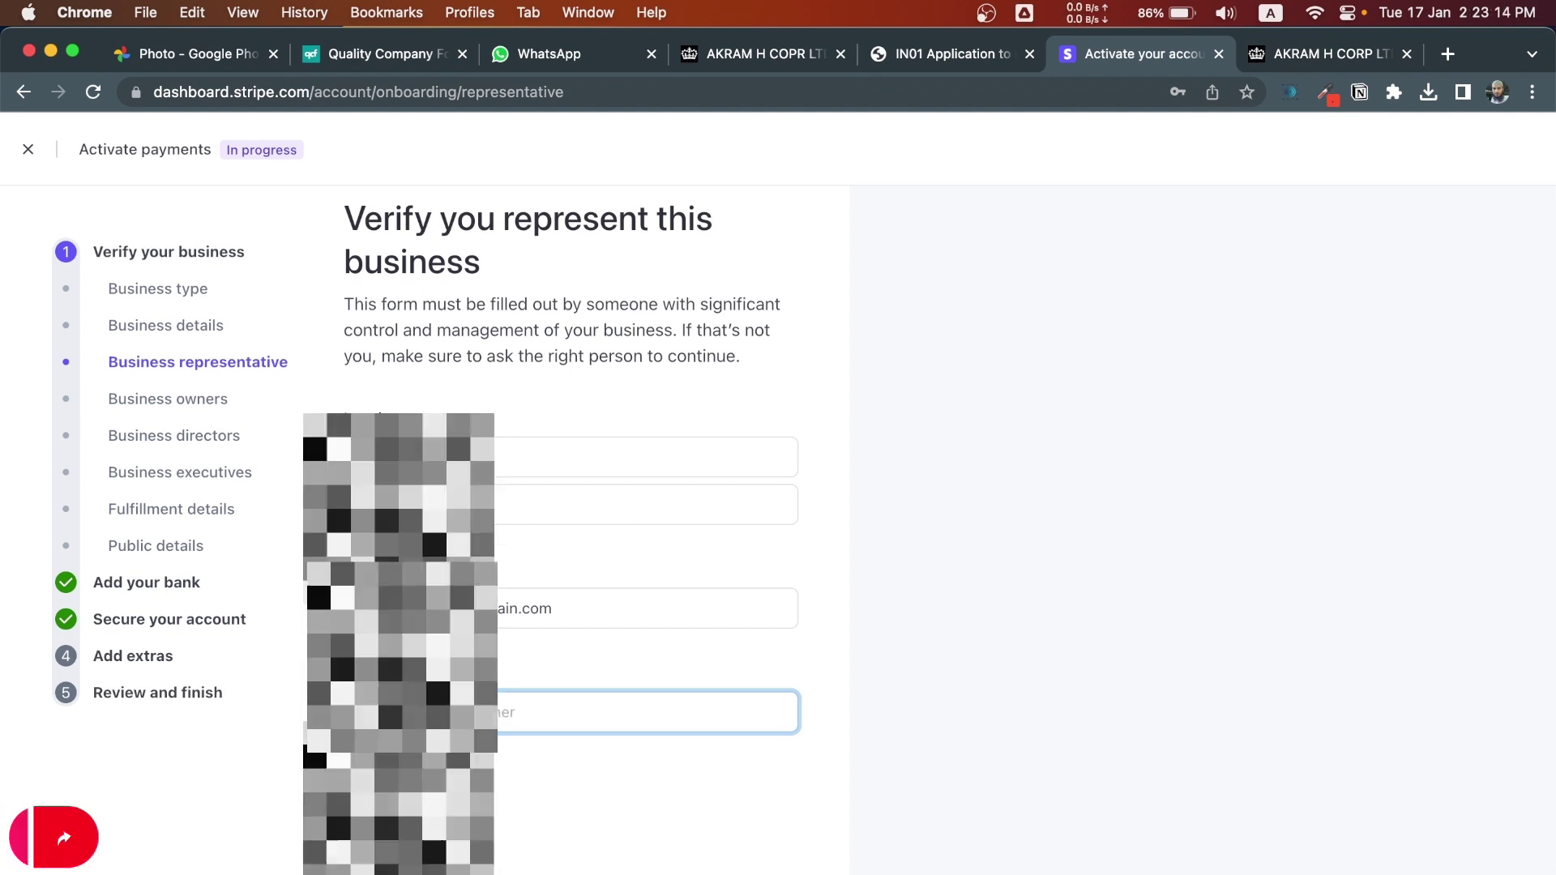
key(super+v)
scroll(497, 624, down, 3)
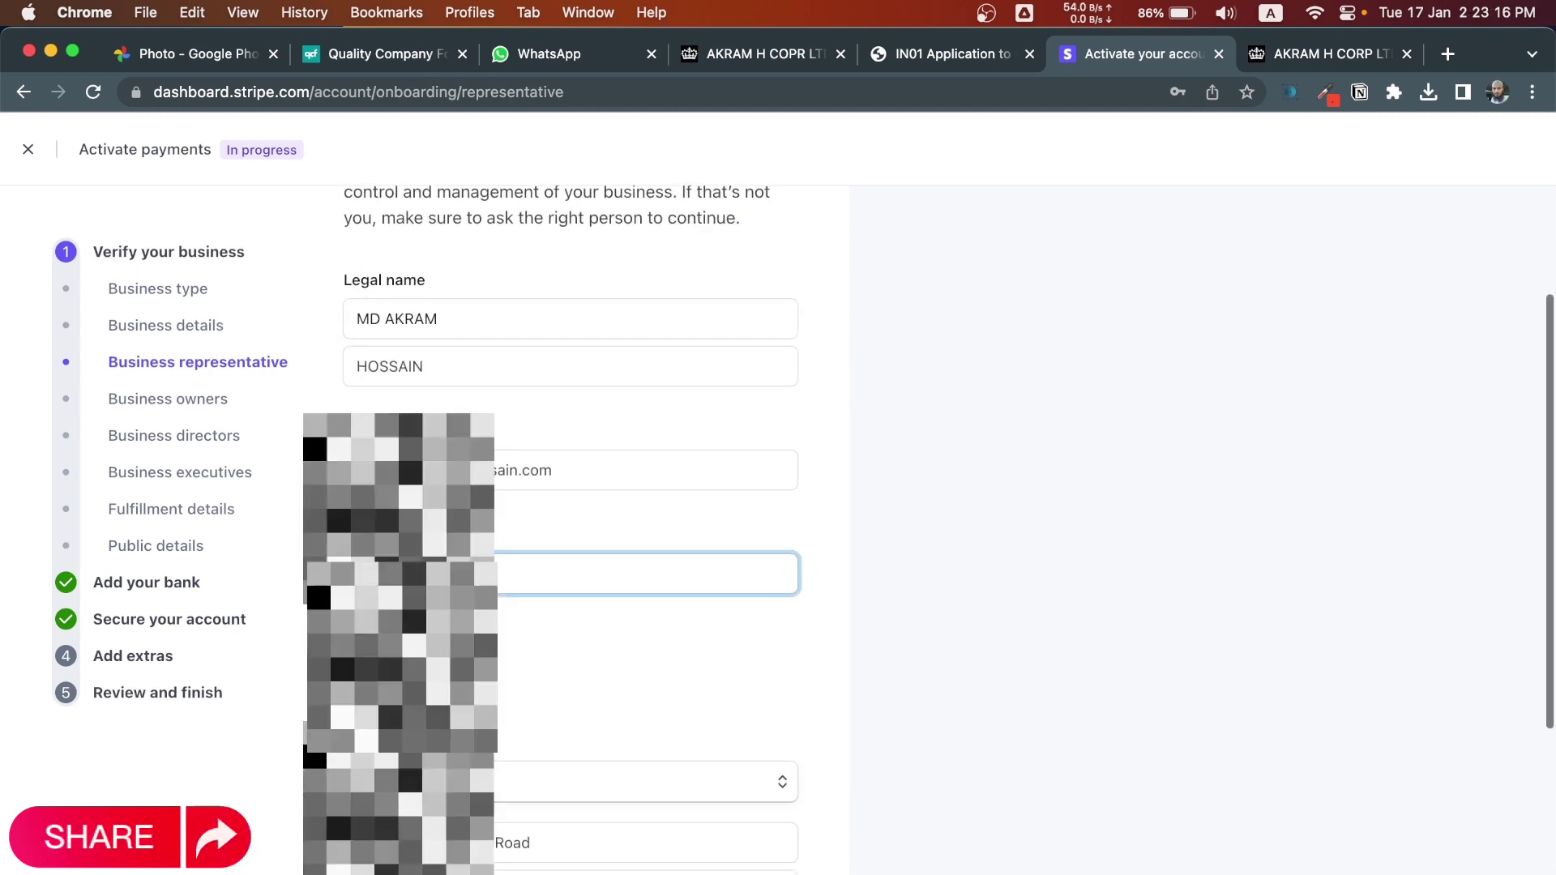
click(497, 624)
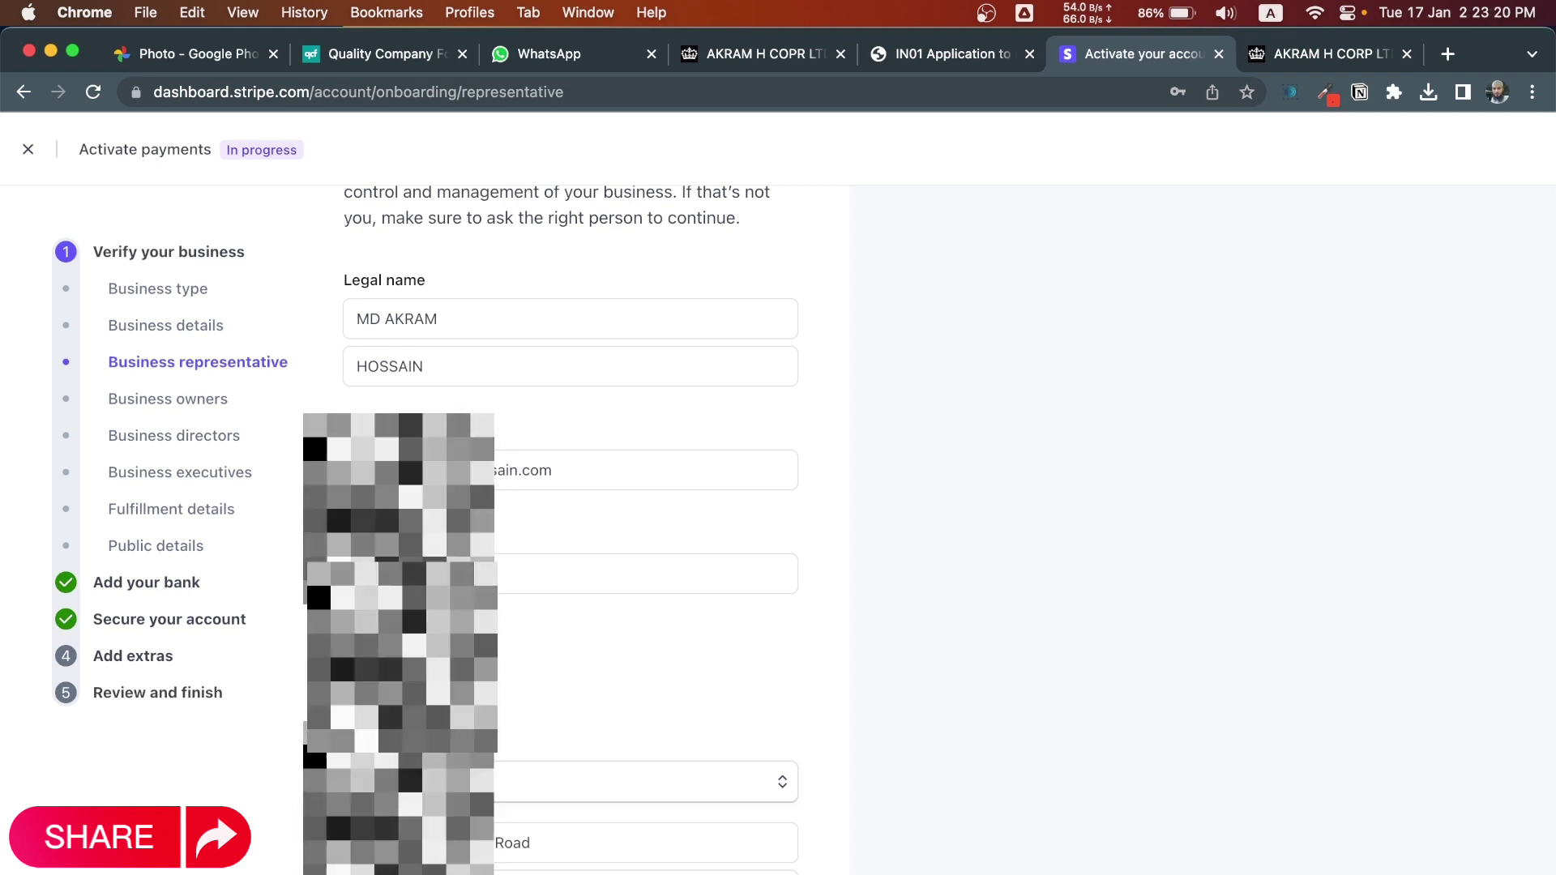
click(519, 574)
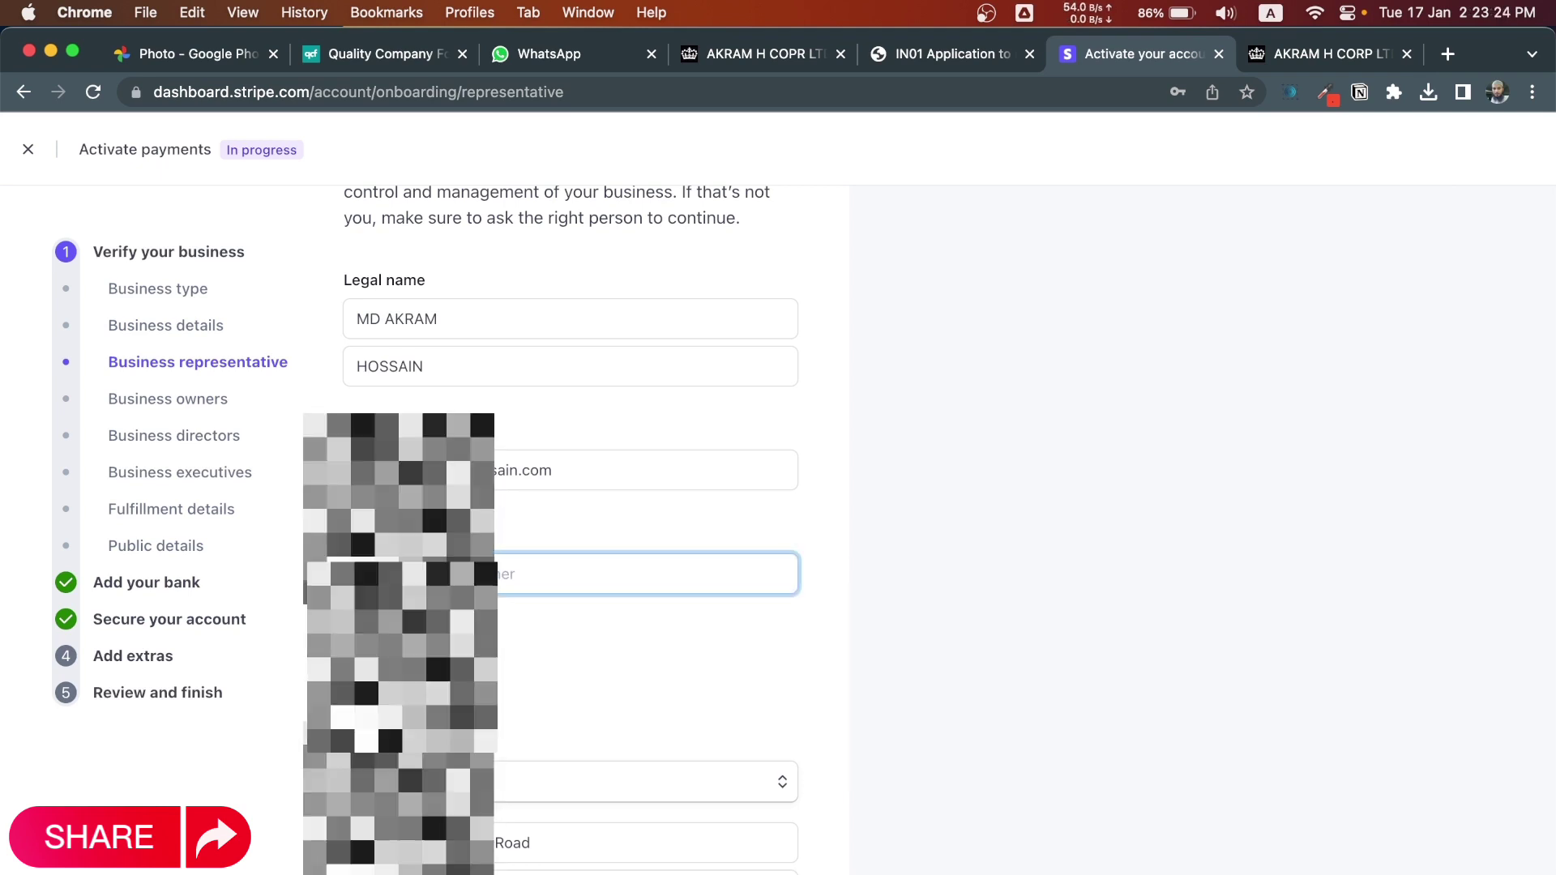
scroll(596, 518, up, 3)
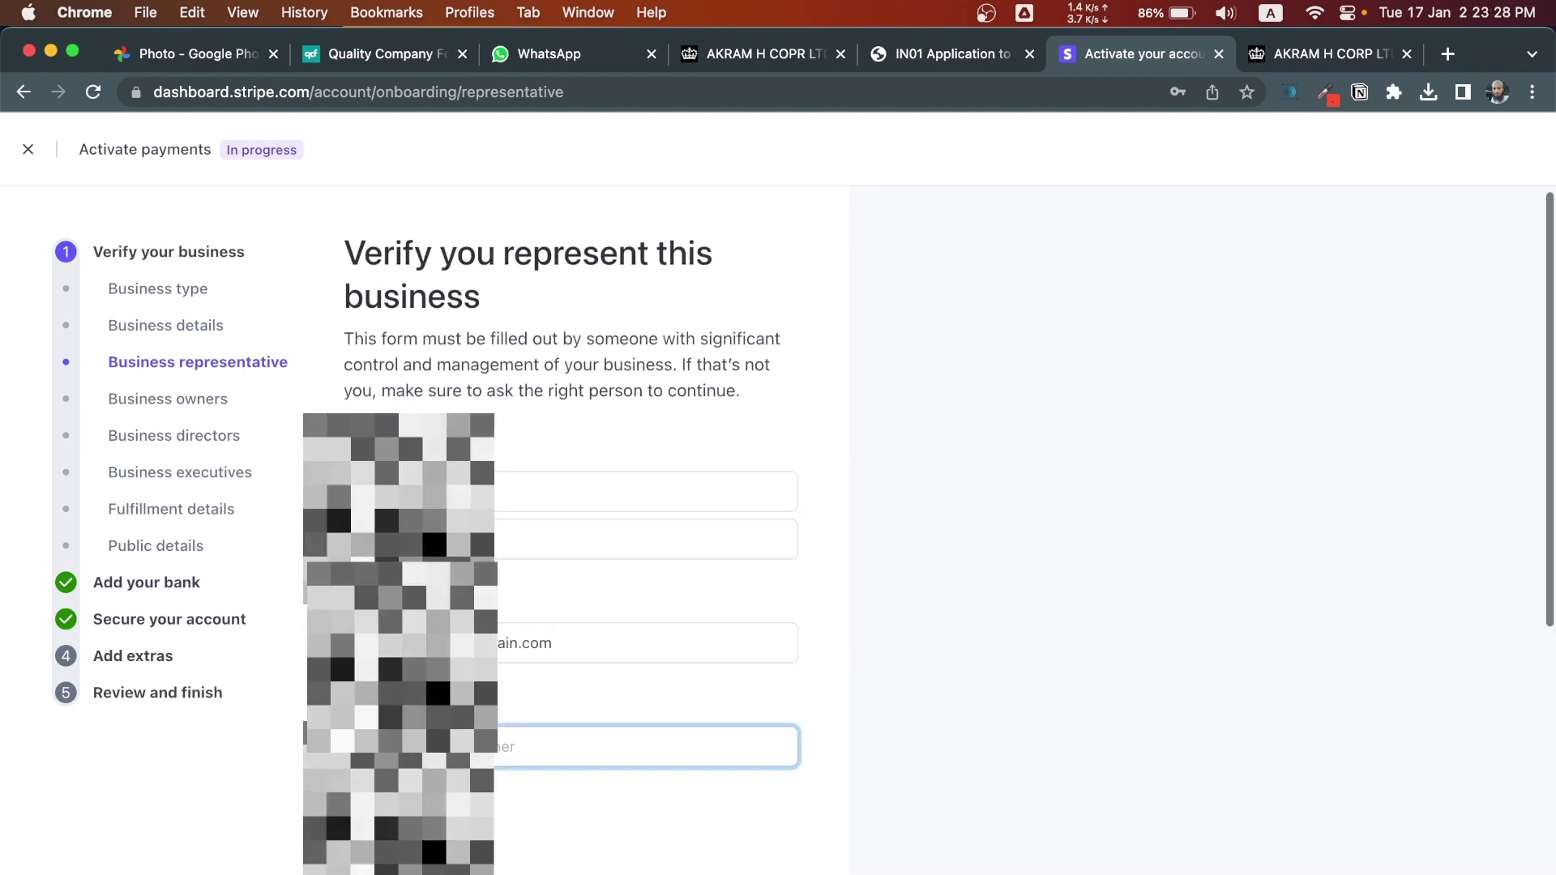
scroll(596, 519, down, 2)
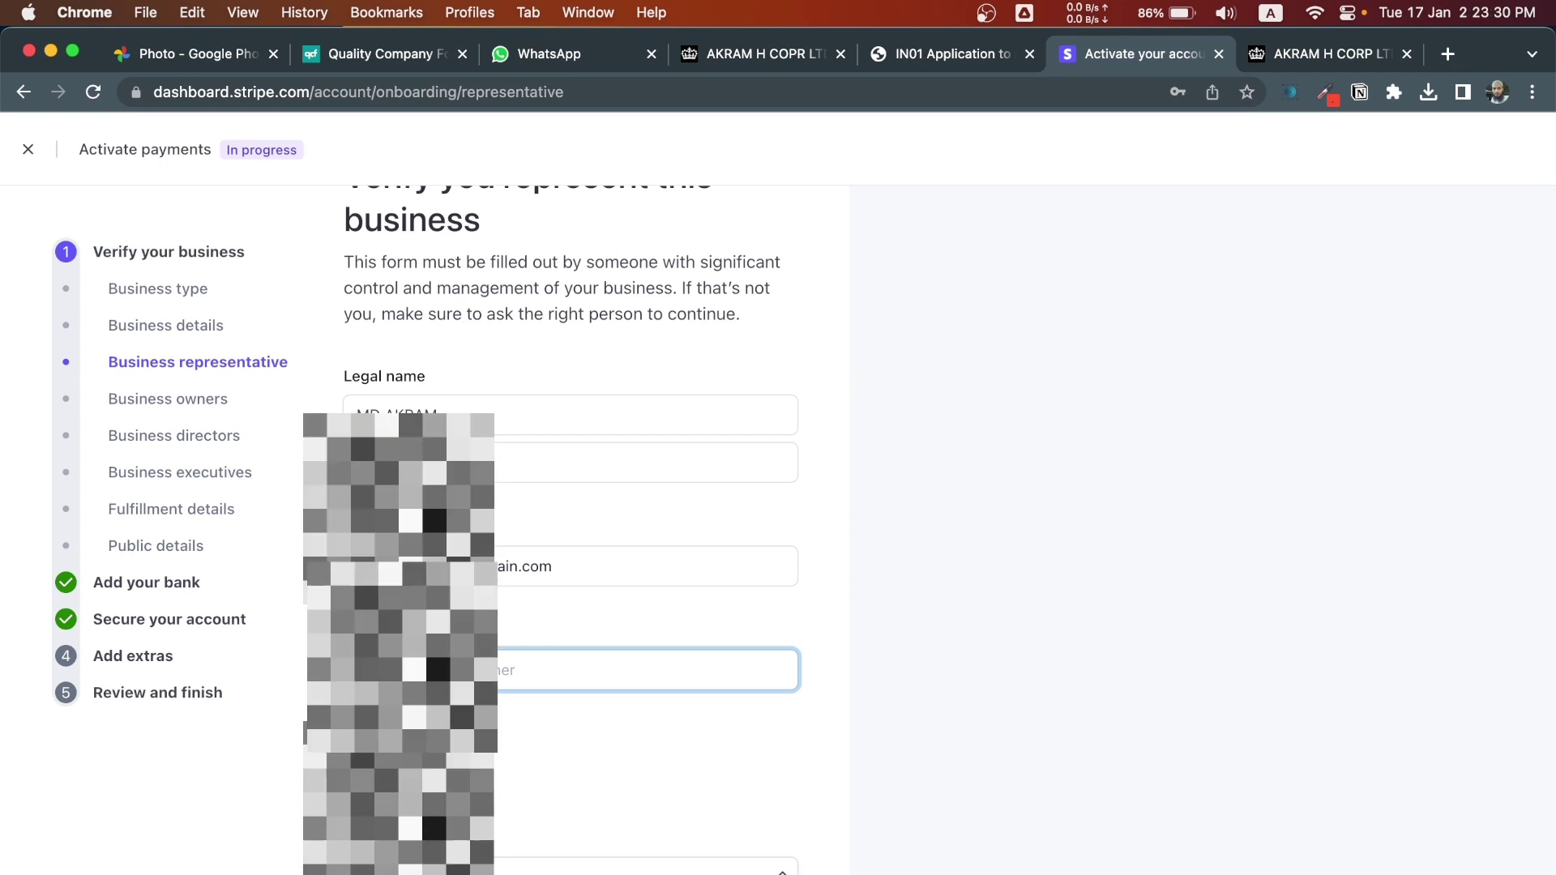
text(0)
key(Tab)
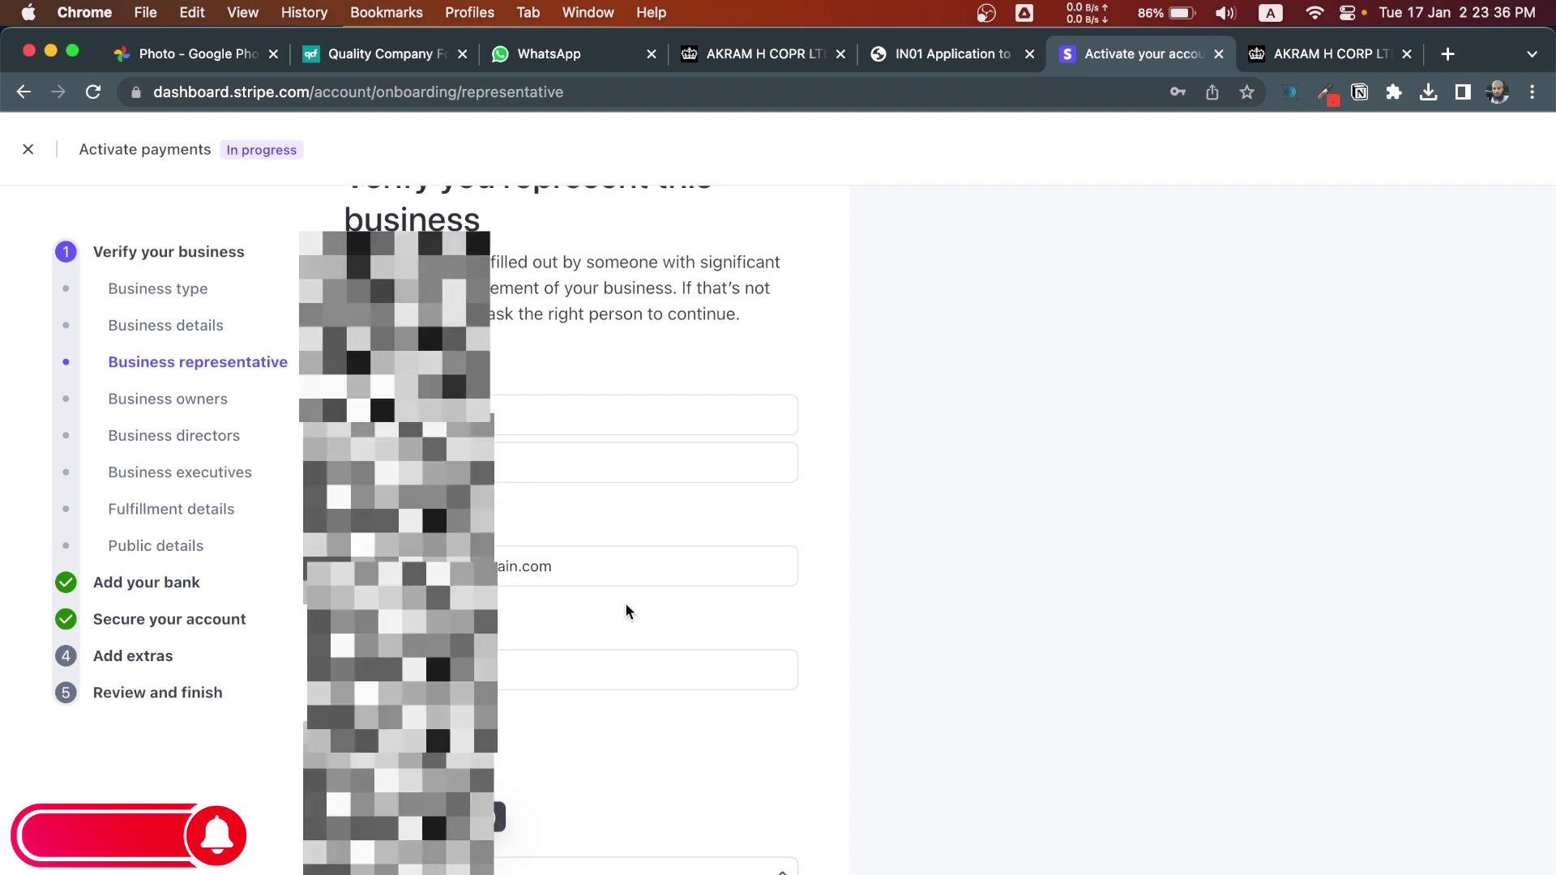
Pick the representative's address and retype its first address line.
scroll(617, 743, down, 3)
scroll(616, 743, down, 1)
click(636, 656)
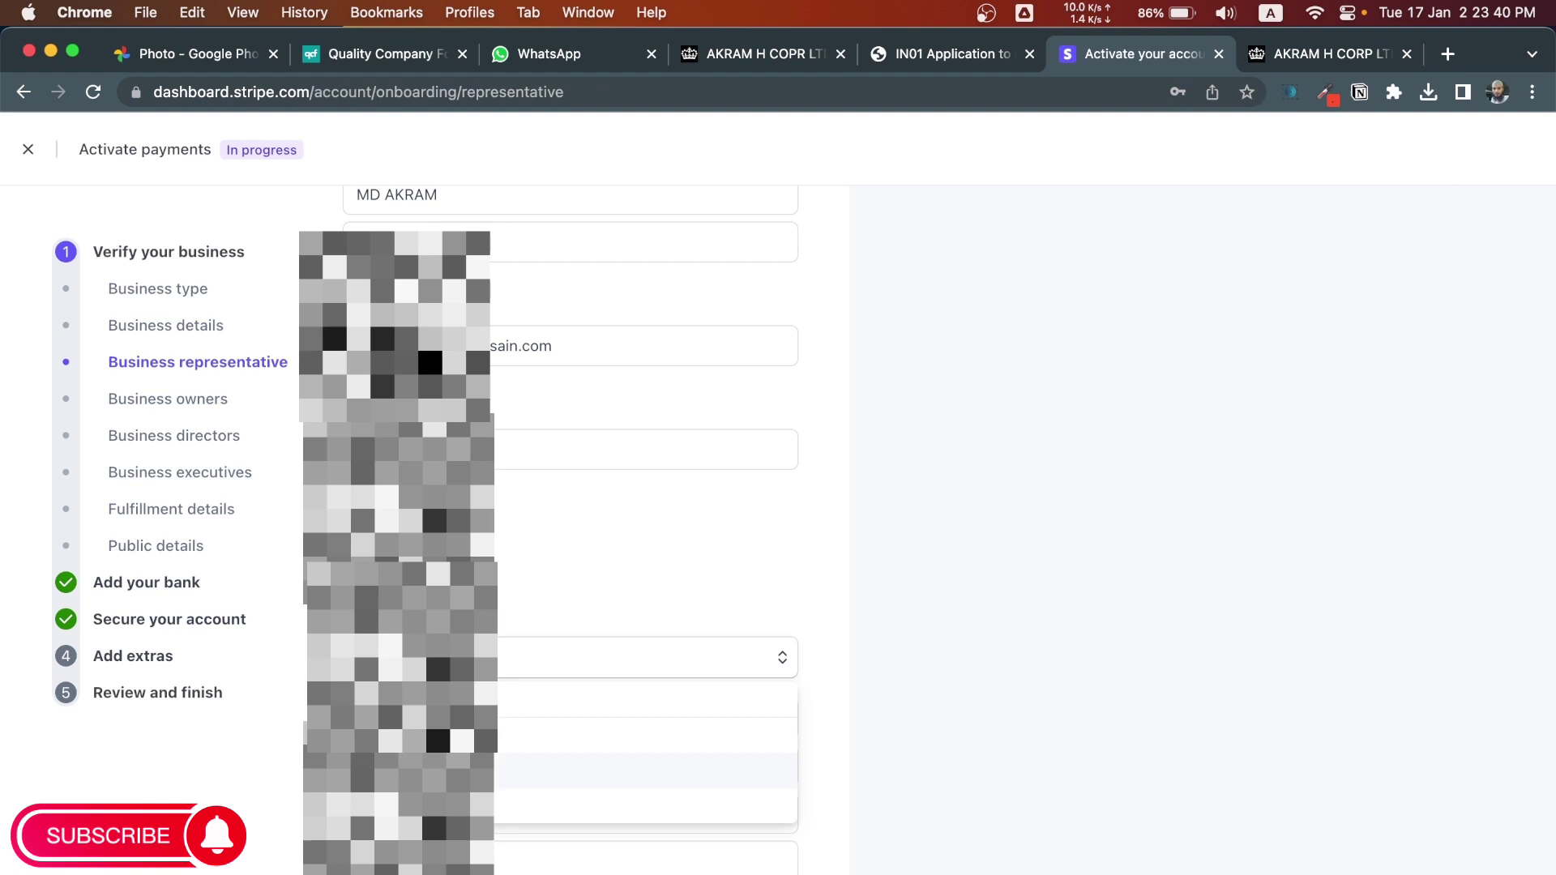
click(496, 775)
click(574, 714)
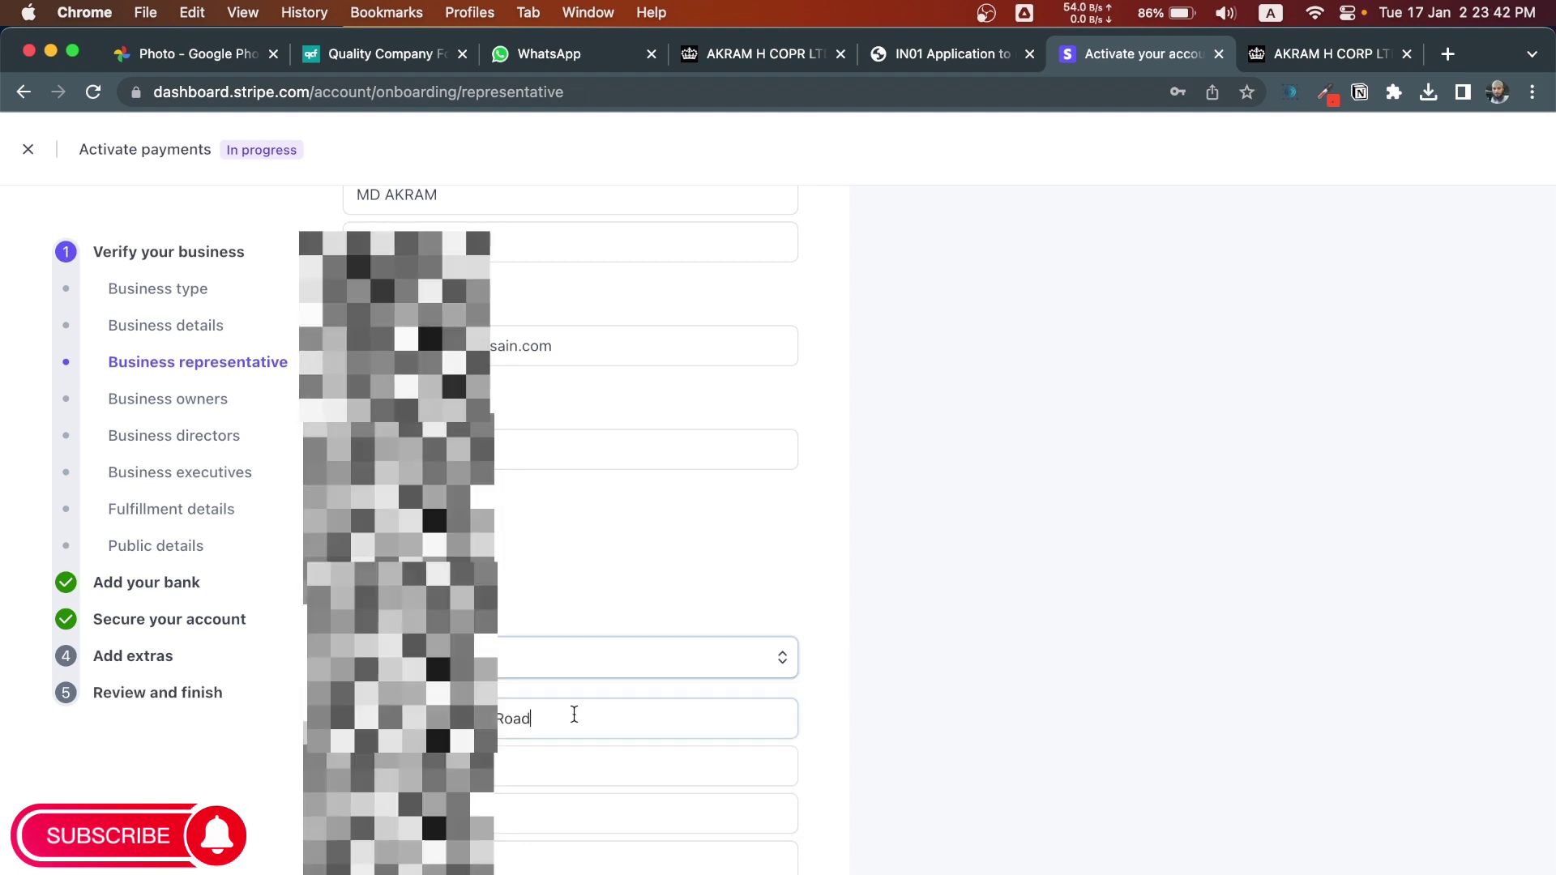
double_click(574, 714)
key(BackSpace)
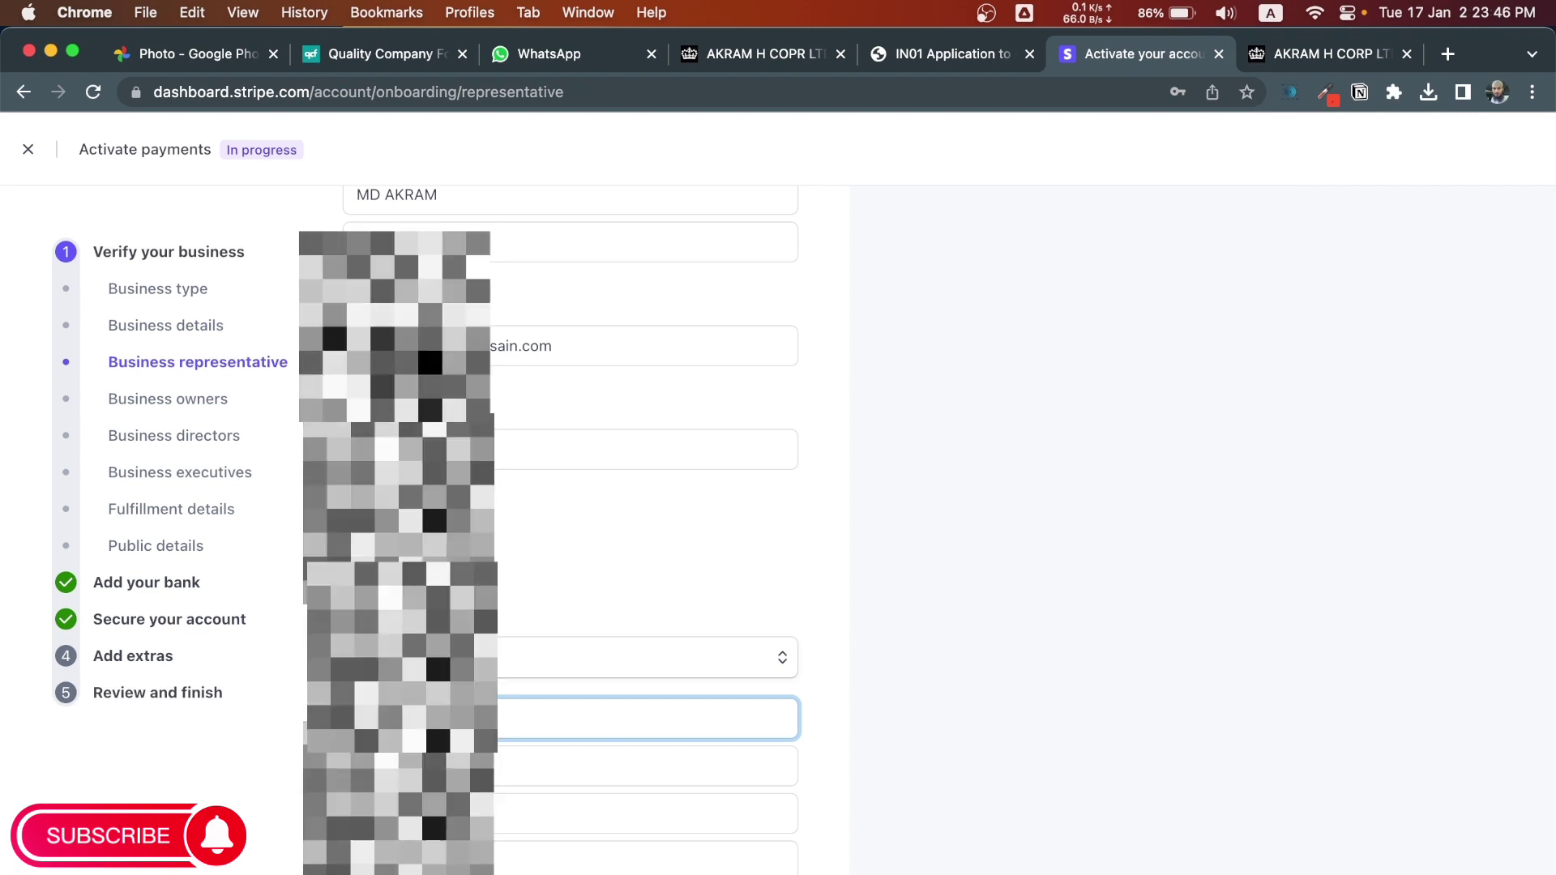
text(kachuri)
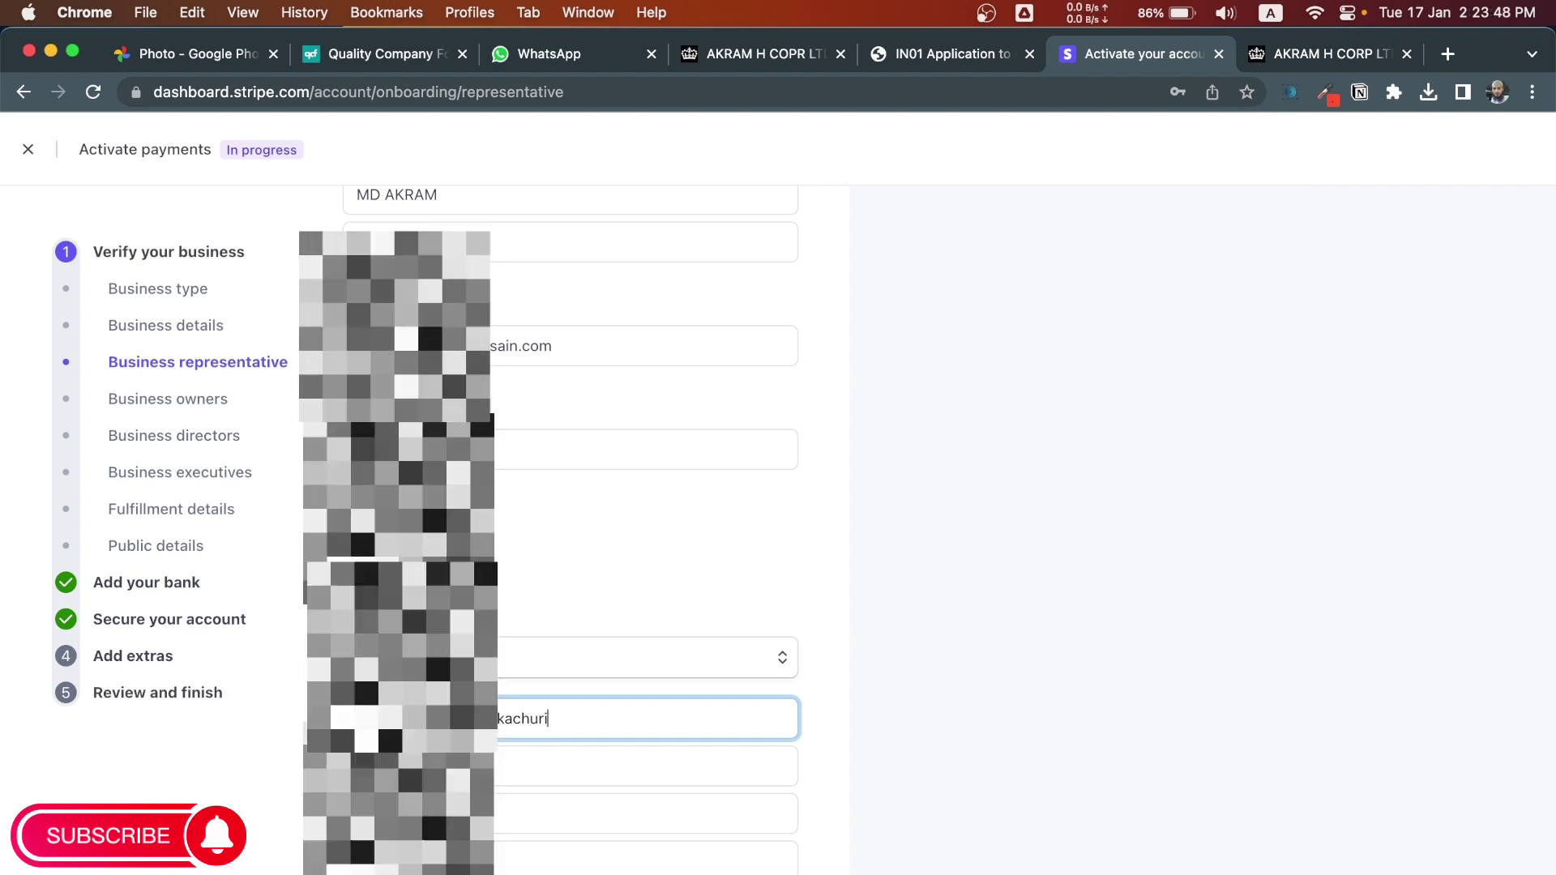
key(Tab)
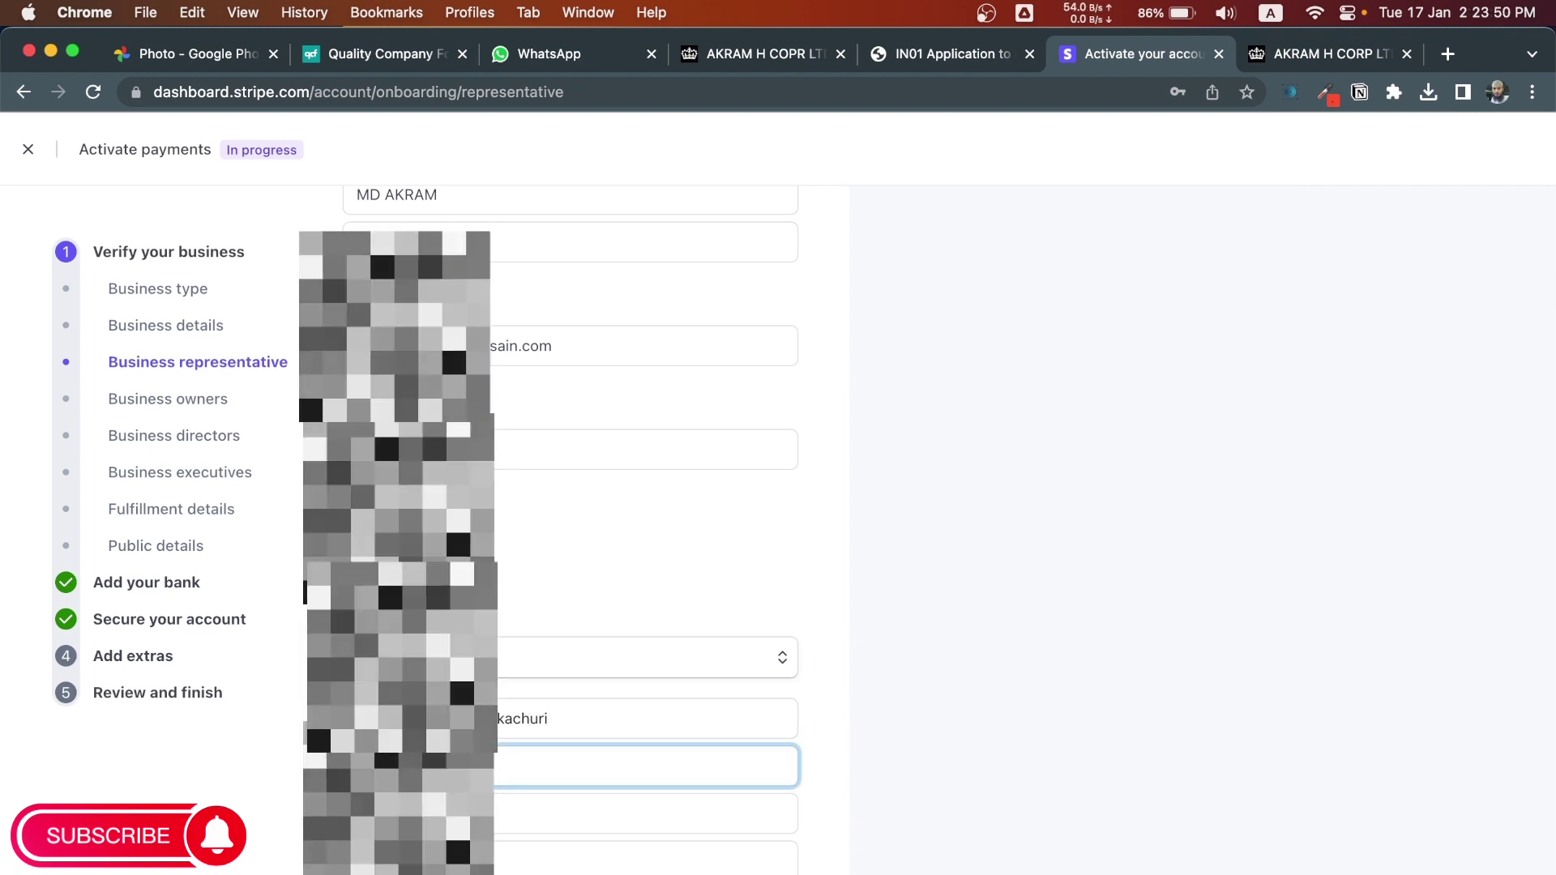
Correct the second line of the representative's home address.
scroll(572, 774, down, 3)
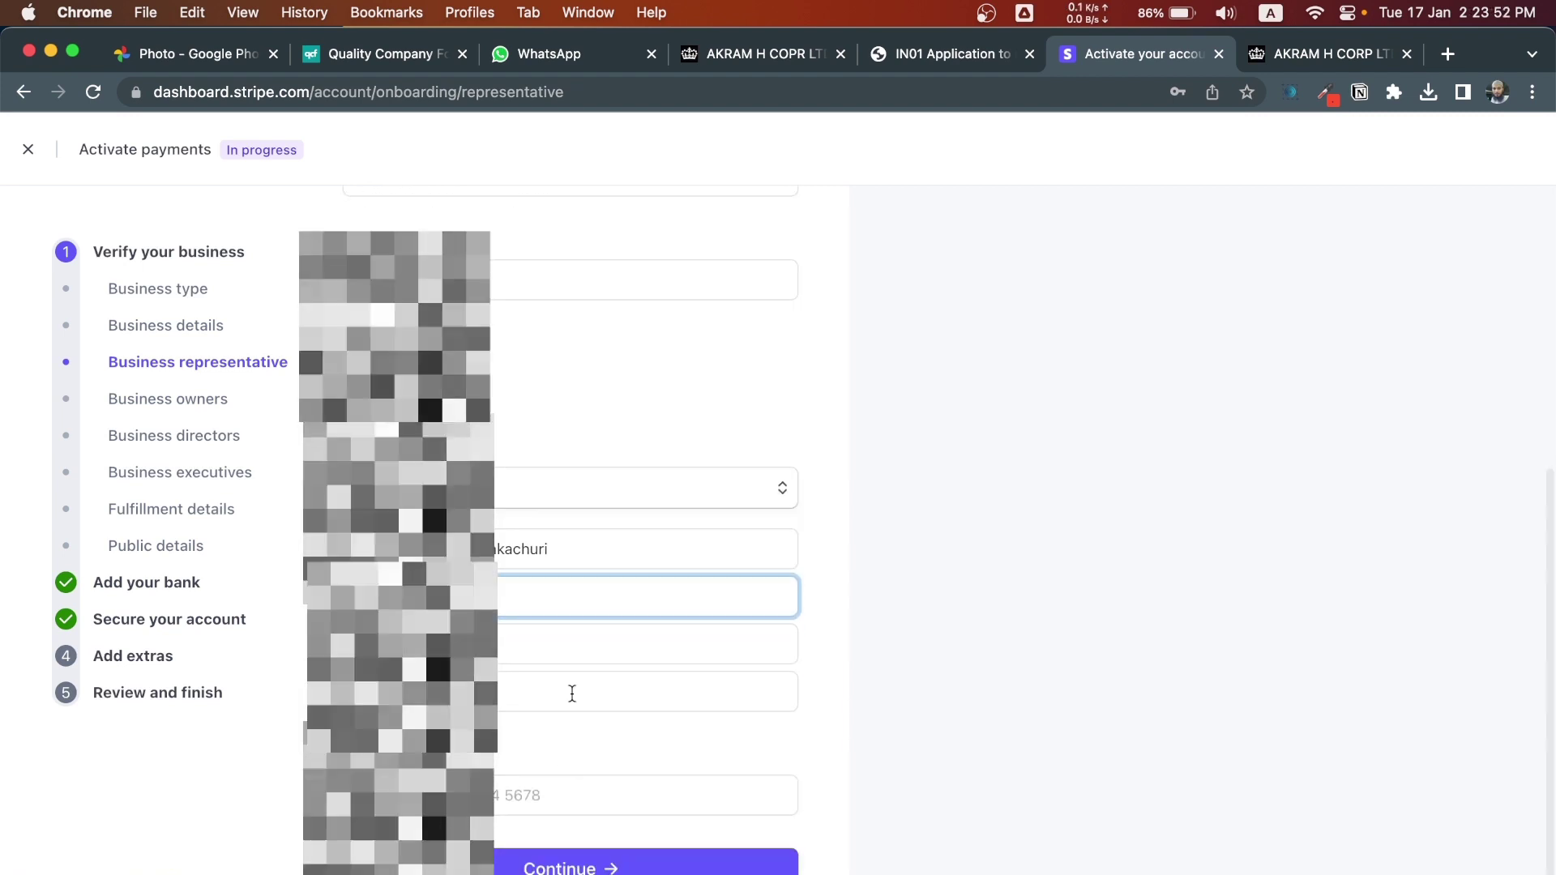
click(587, 653)
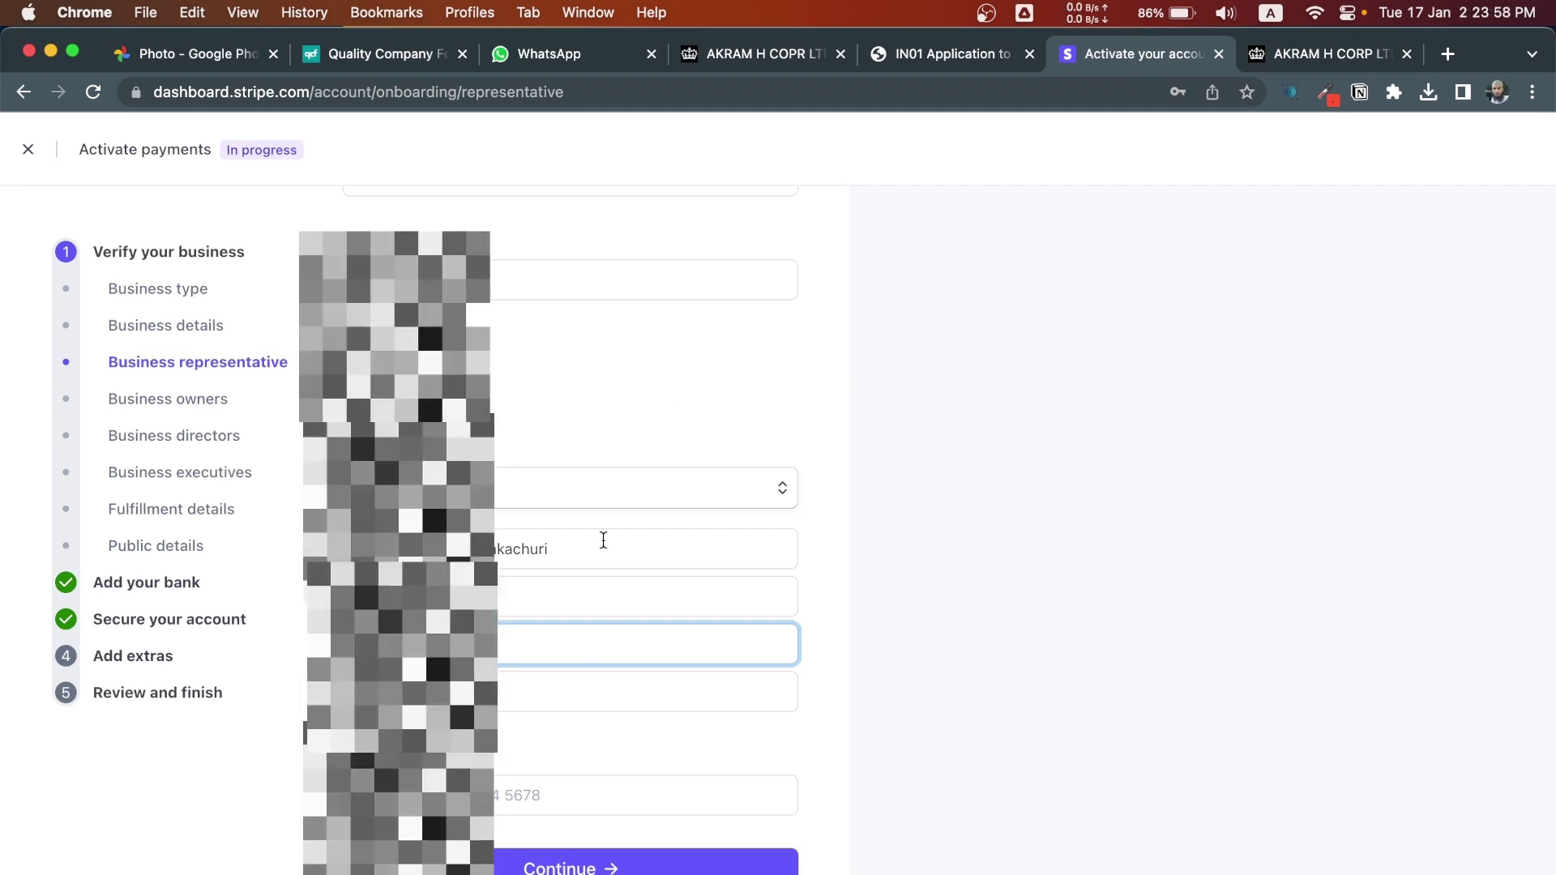
click(512, 587)
text(ganj)
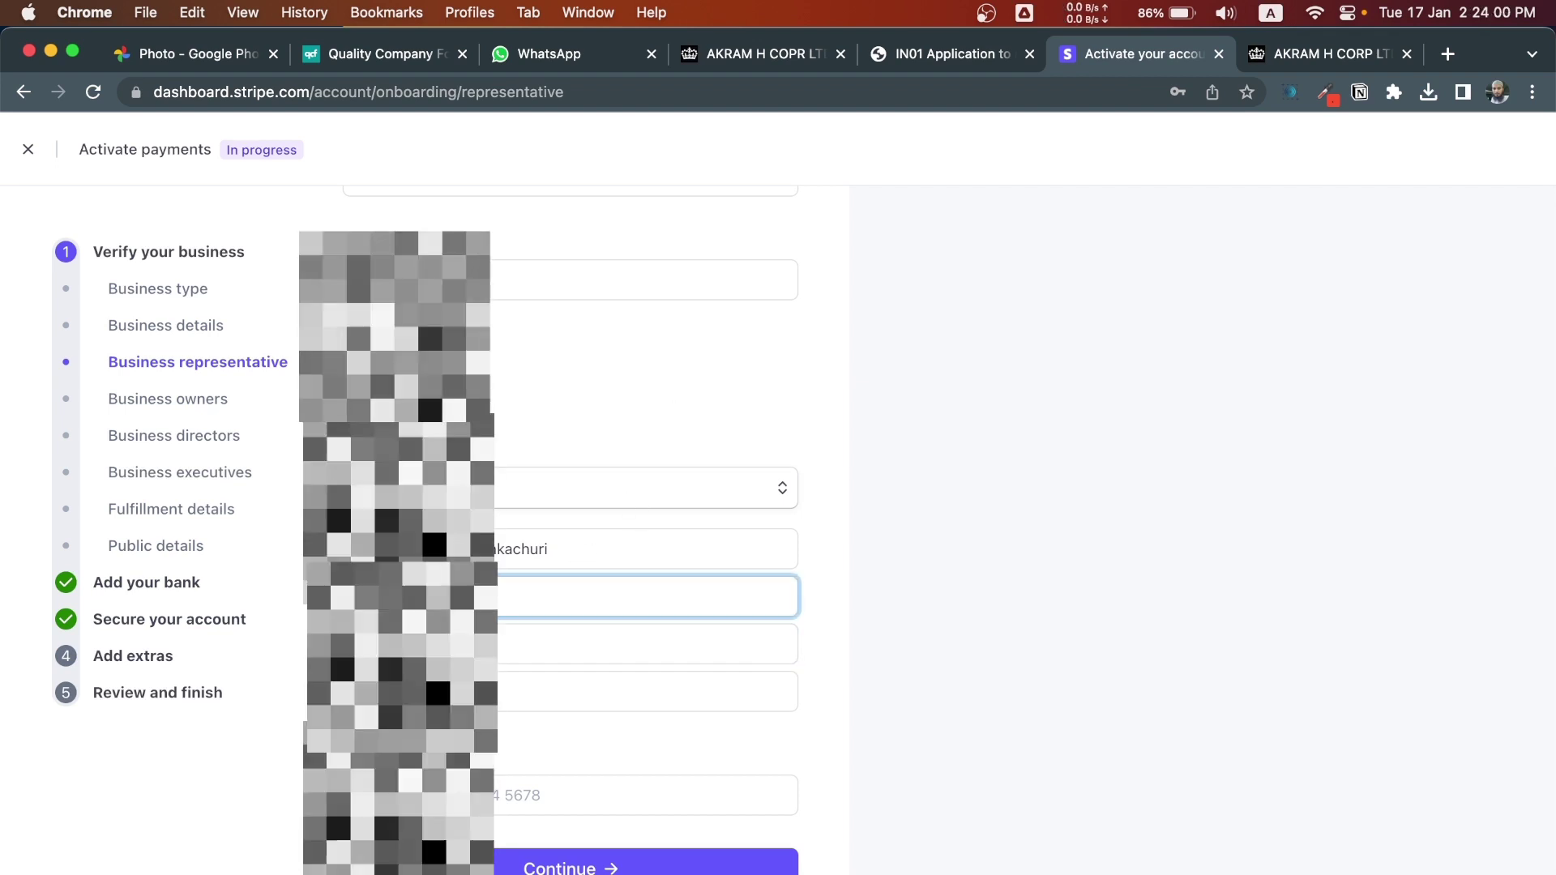
text( Sada)
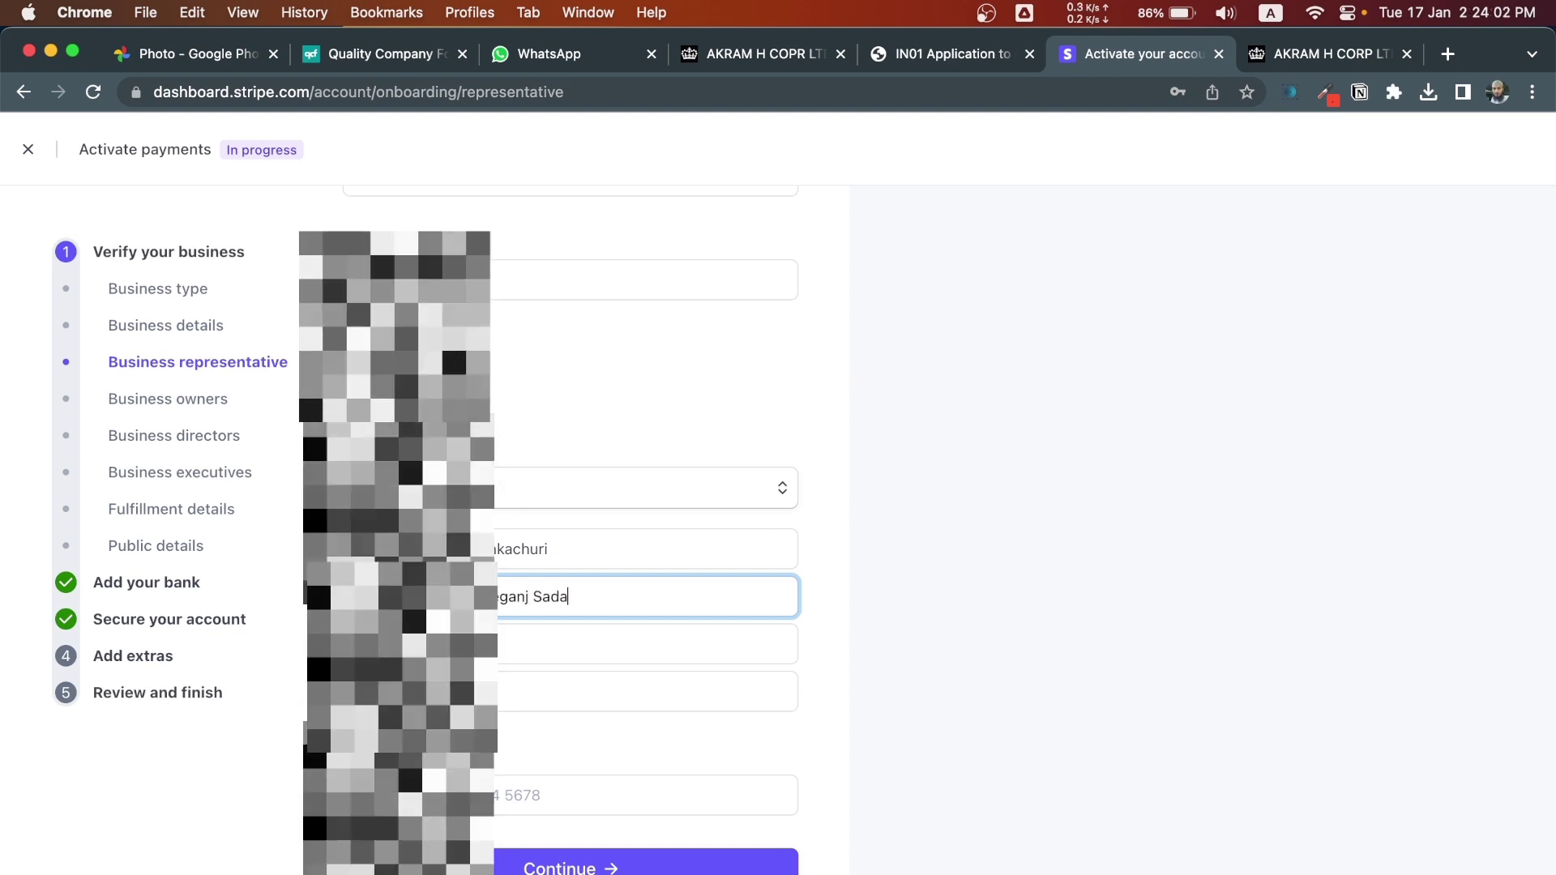
key(BackSpace)
key(BackSpace)
text(dar)
key(Tab)
key(Tab)
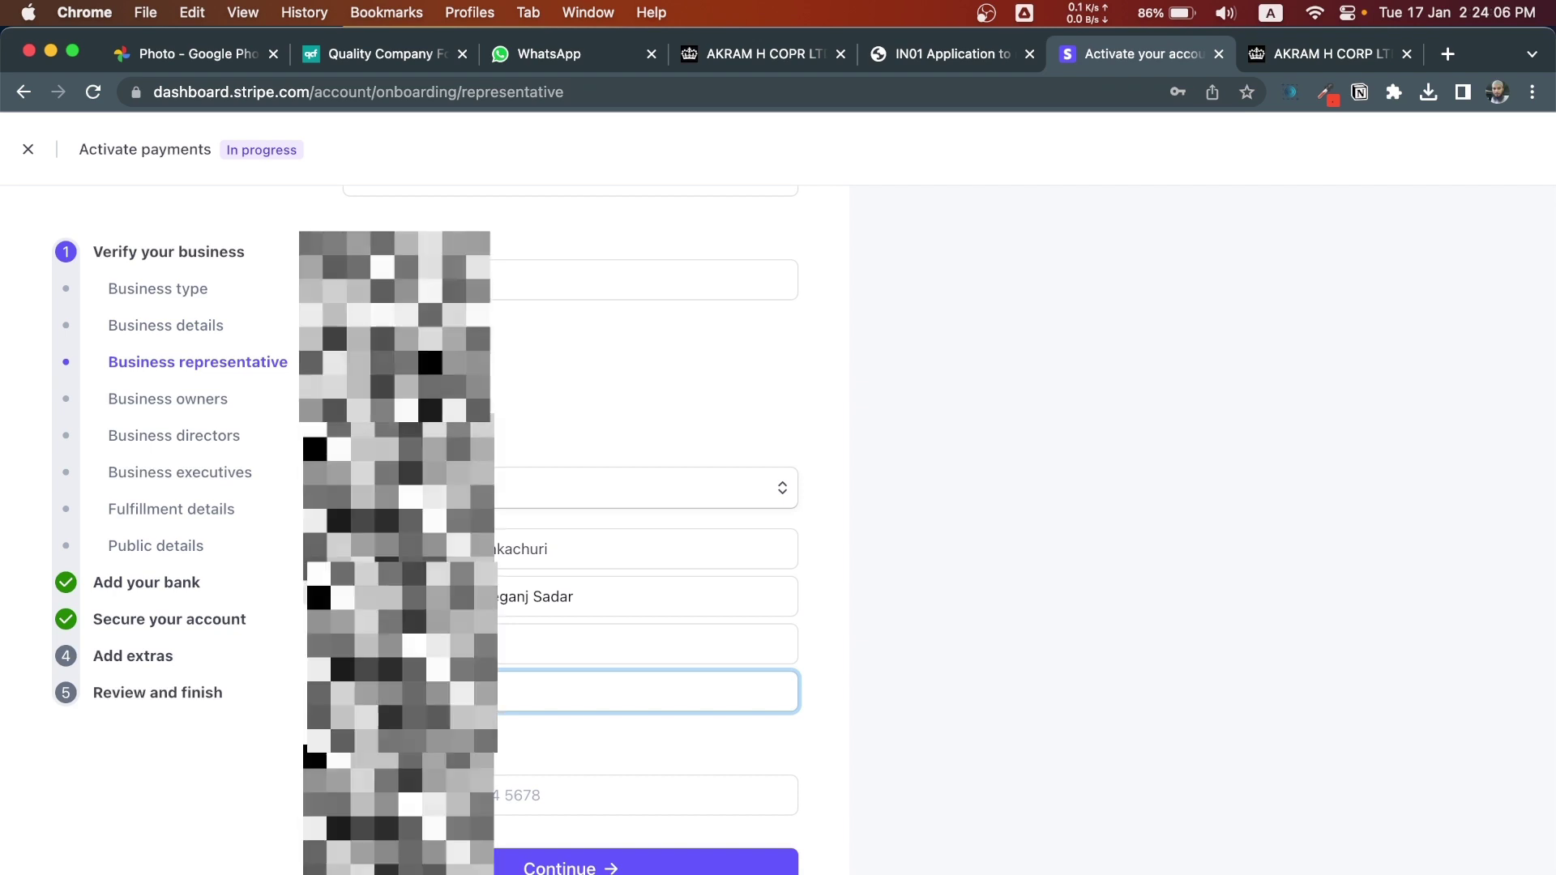
Choose the phone country code and enter the representative's phone number.
key(Tab)
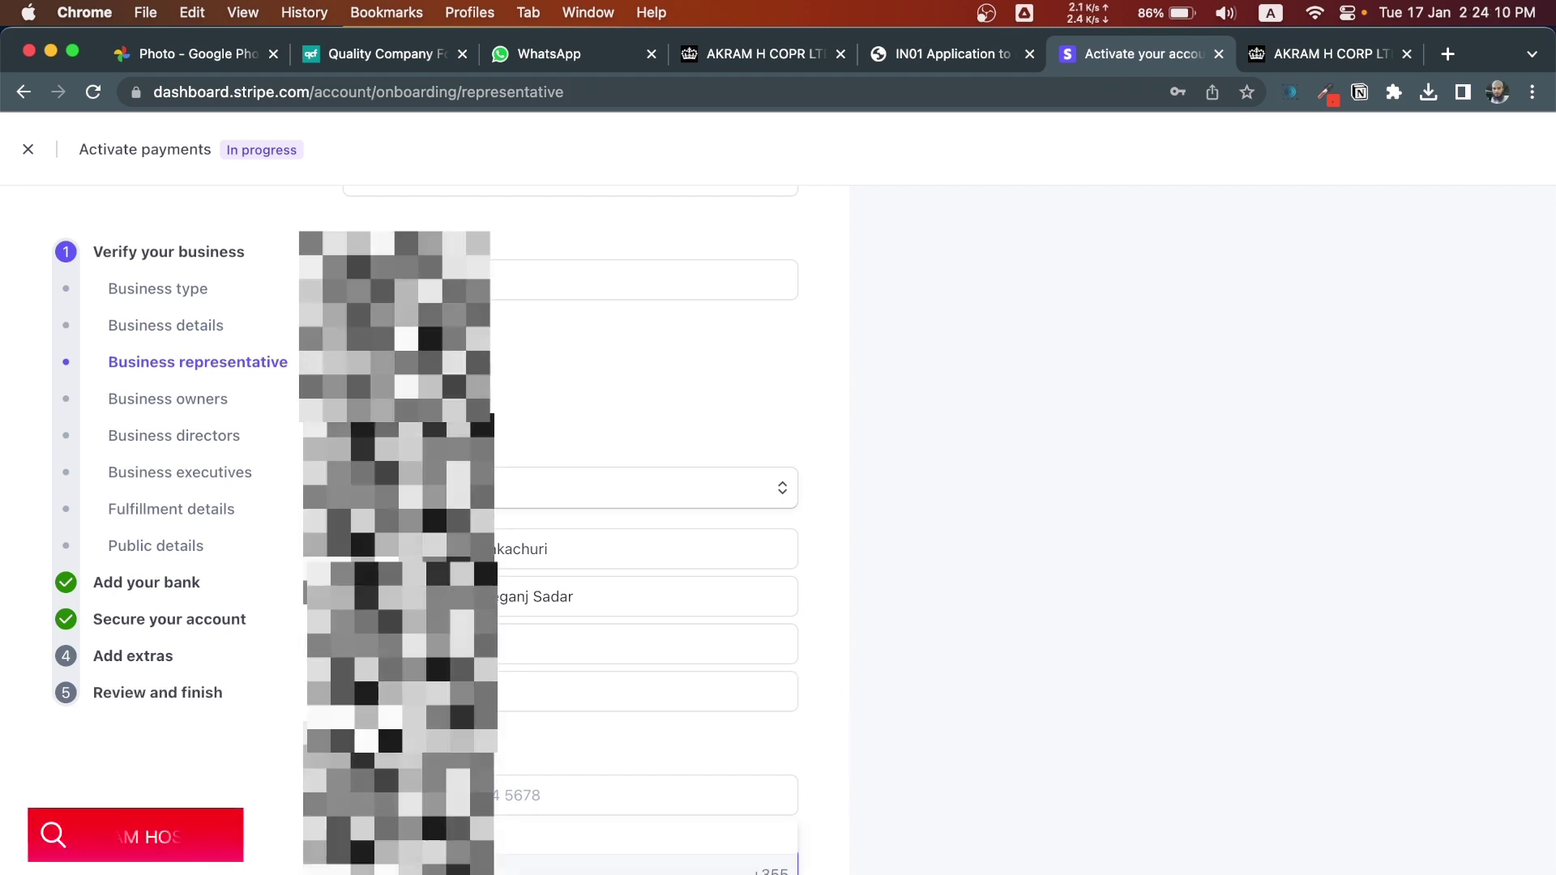
key(Return)
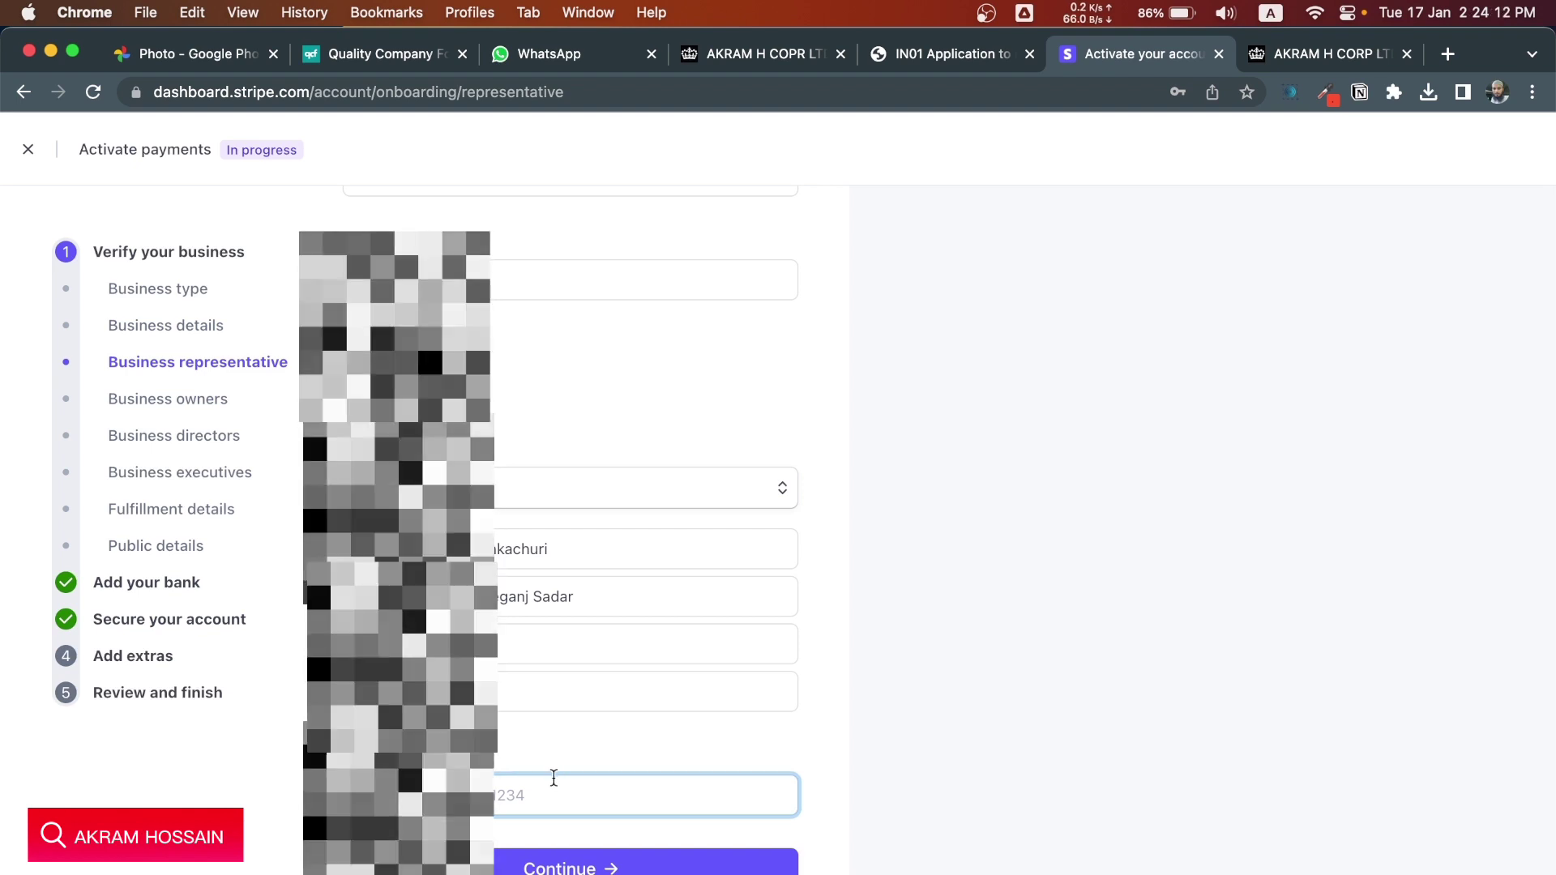
text(066)
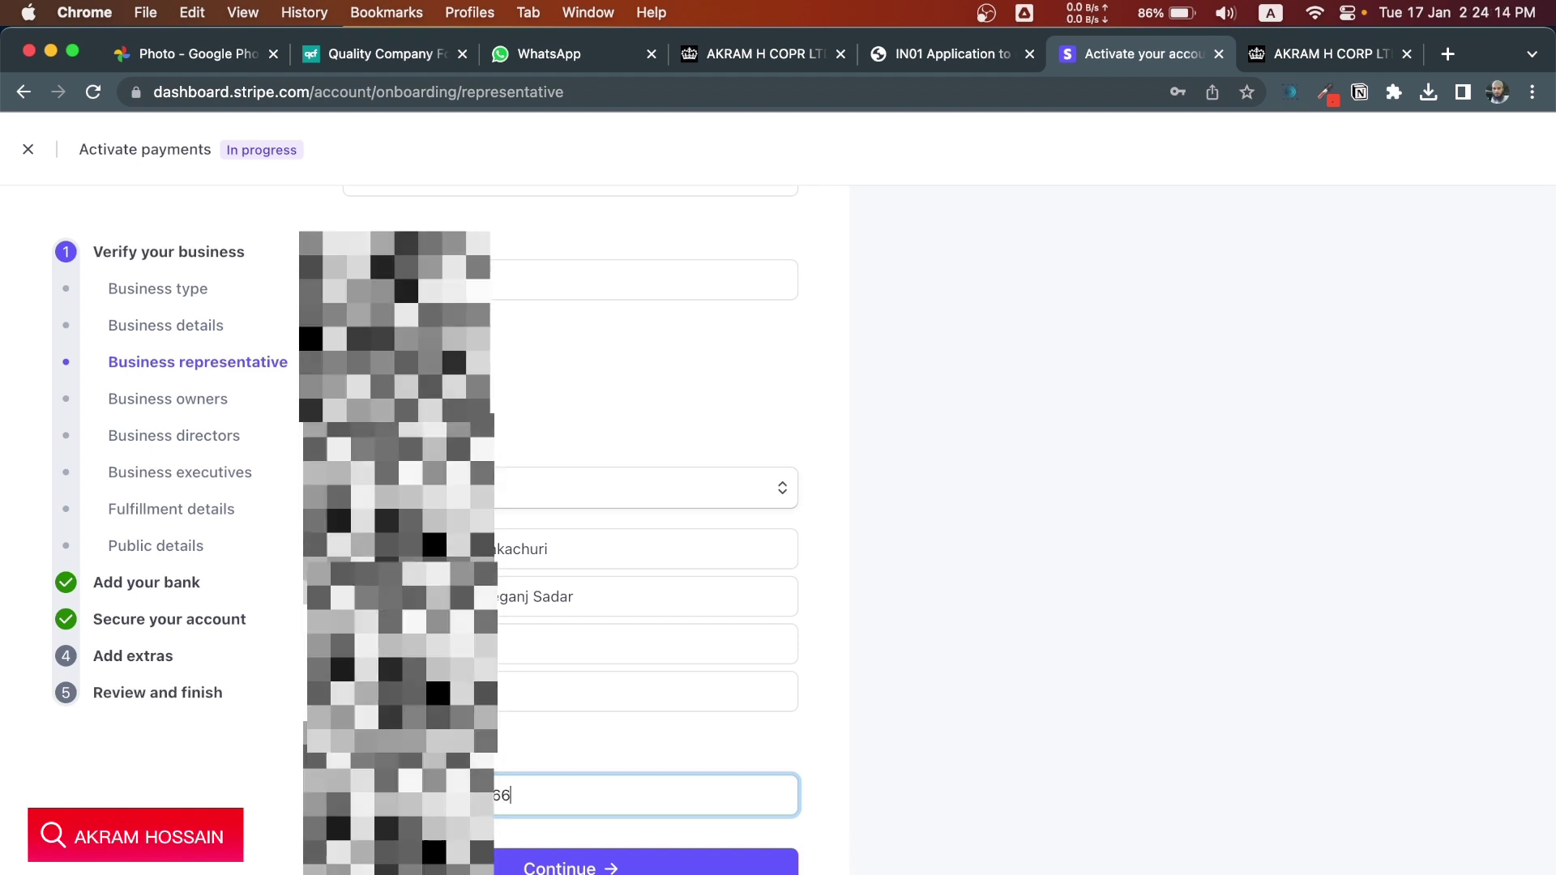
text(4009)
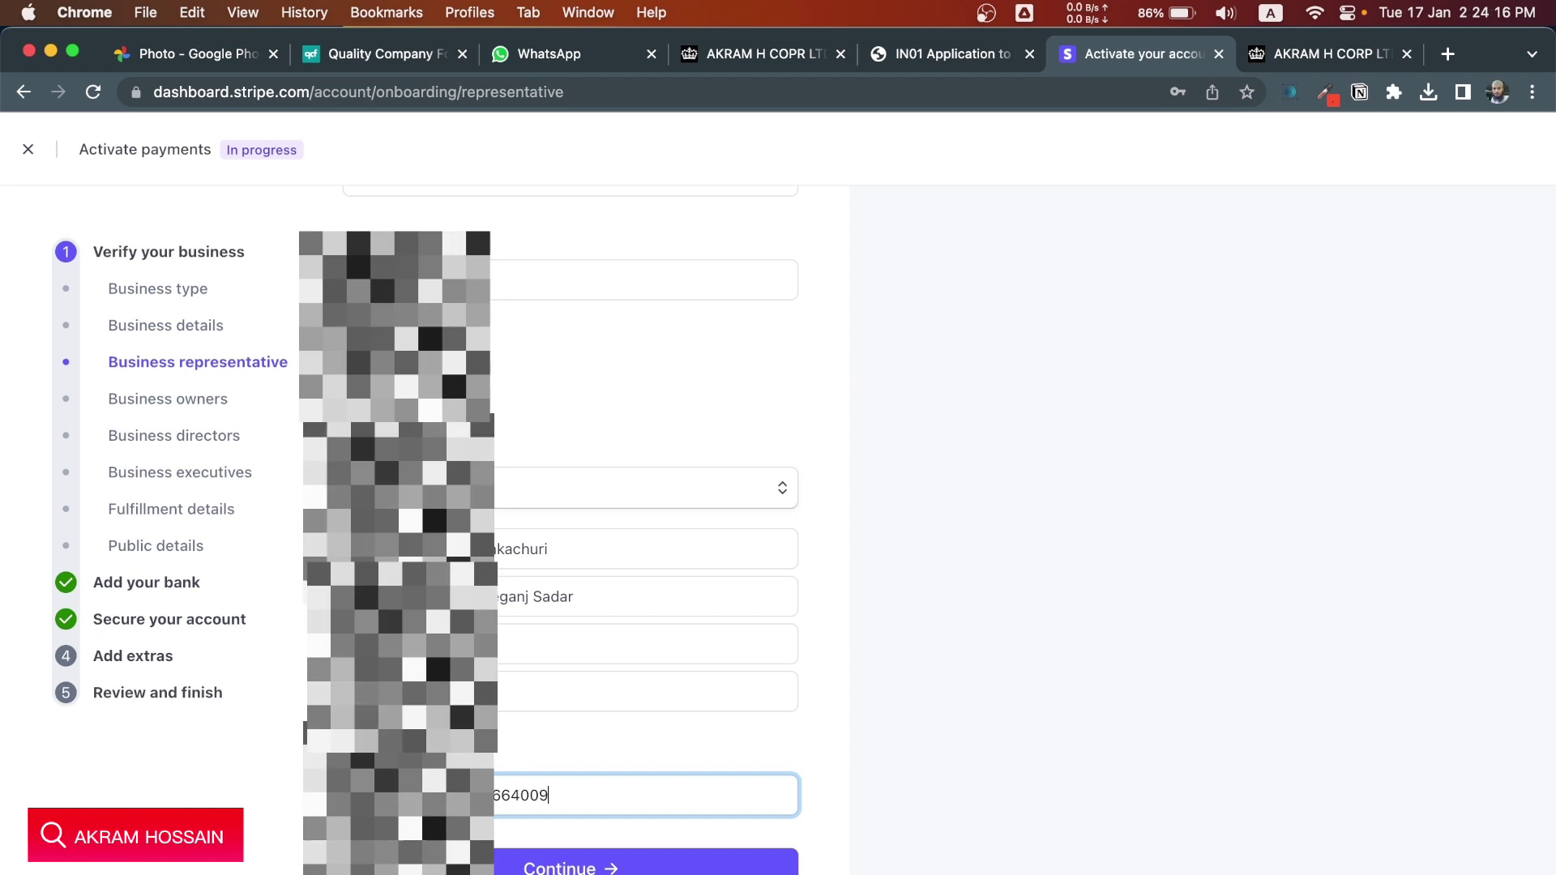
scroll(569, 769, down, 1)
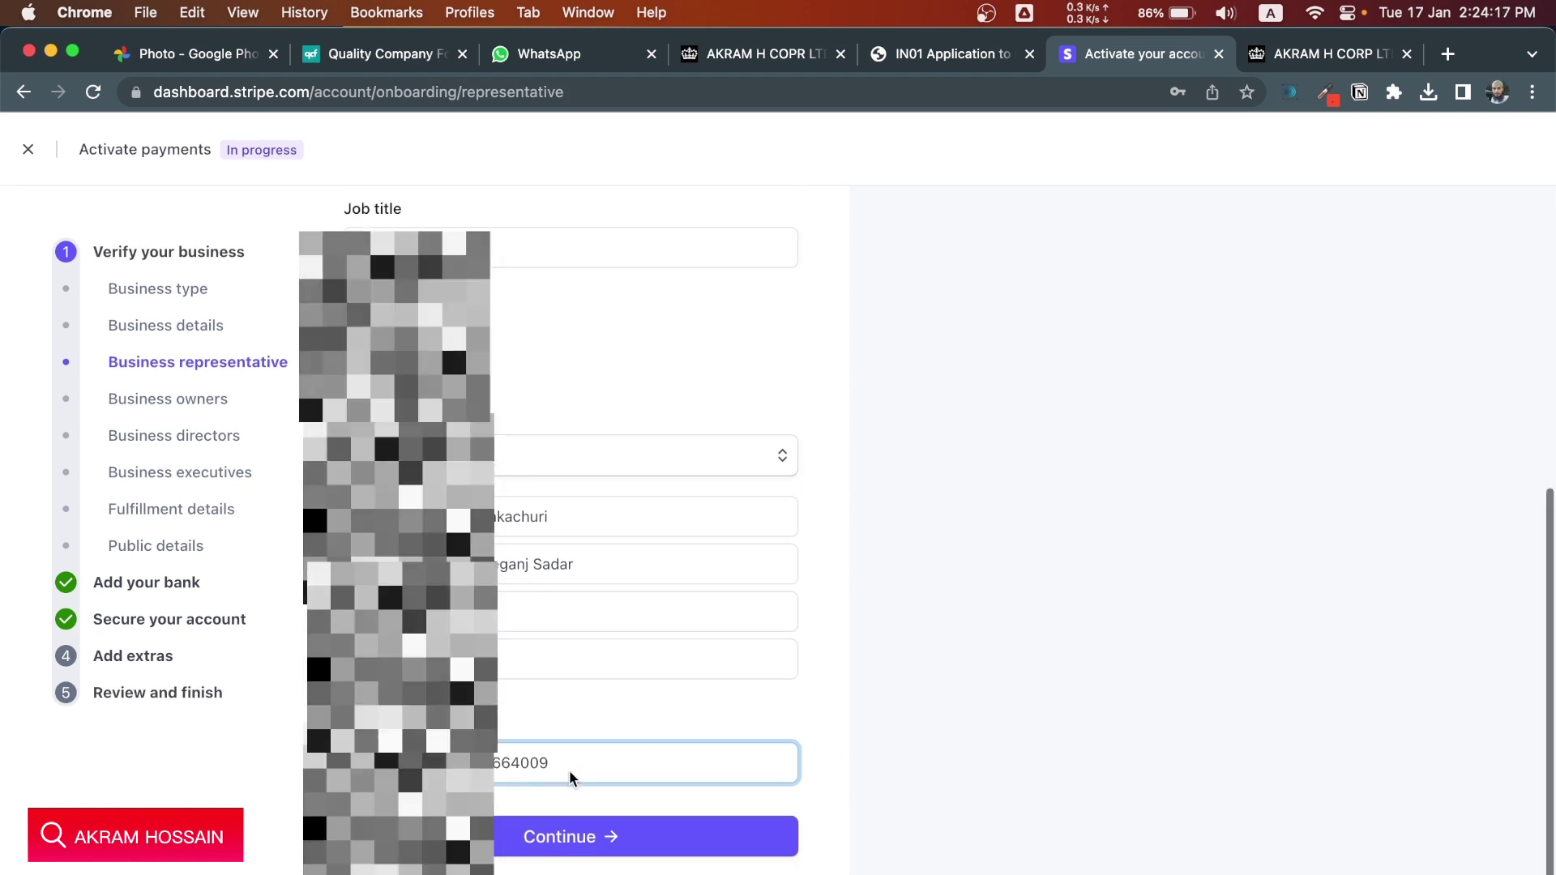
Submit the representative details and add that person as the business owner.
click(543, 837)
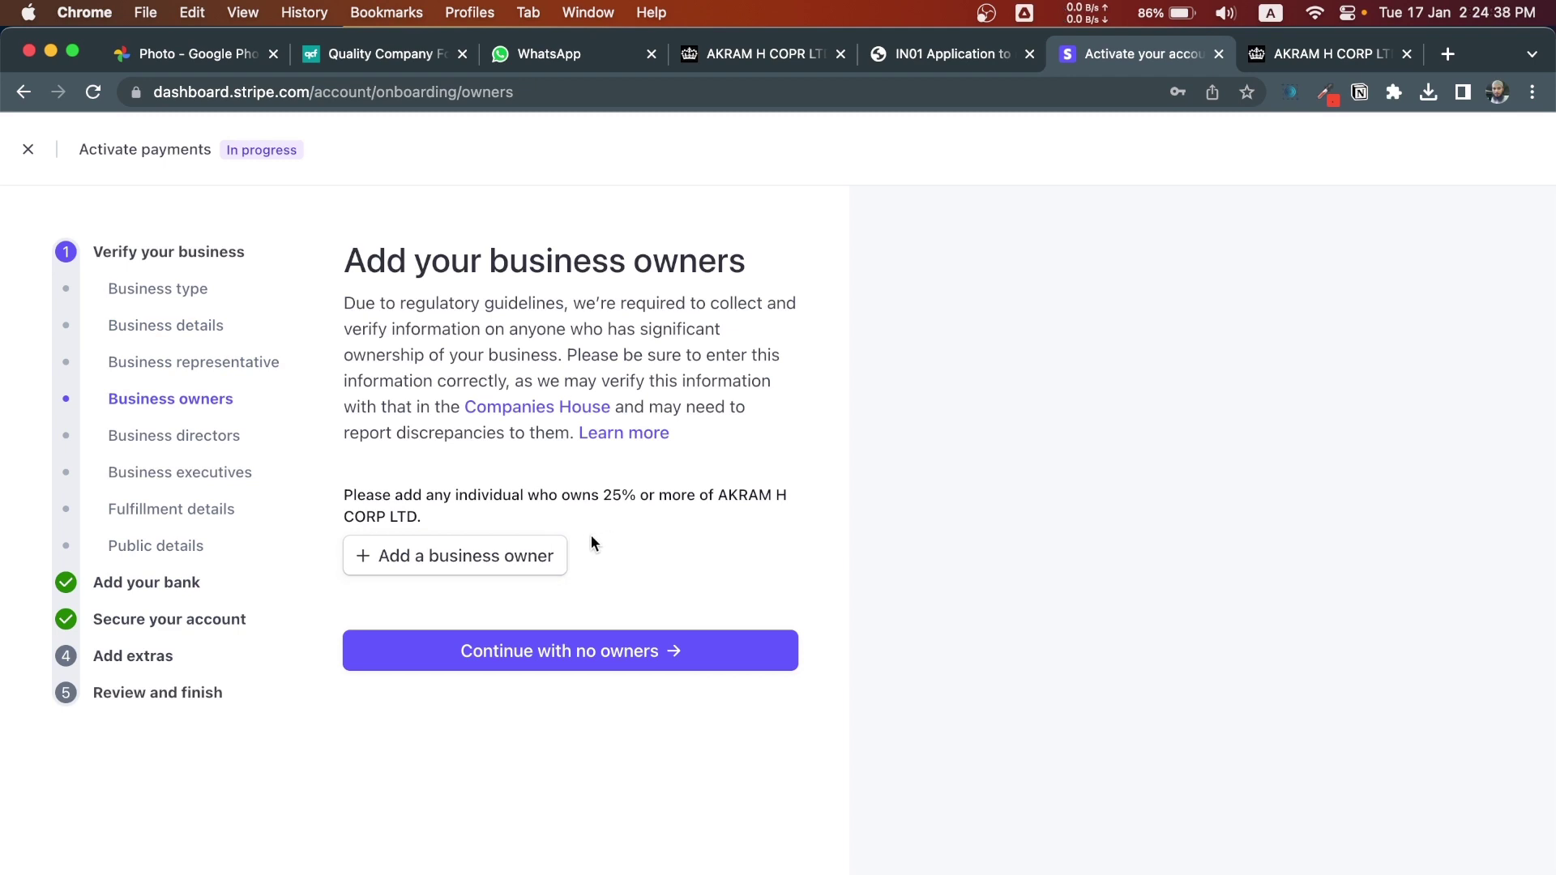
click(547, 558)
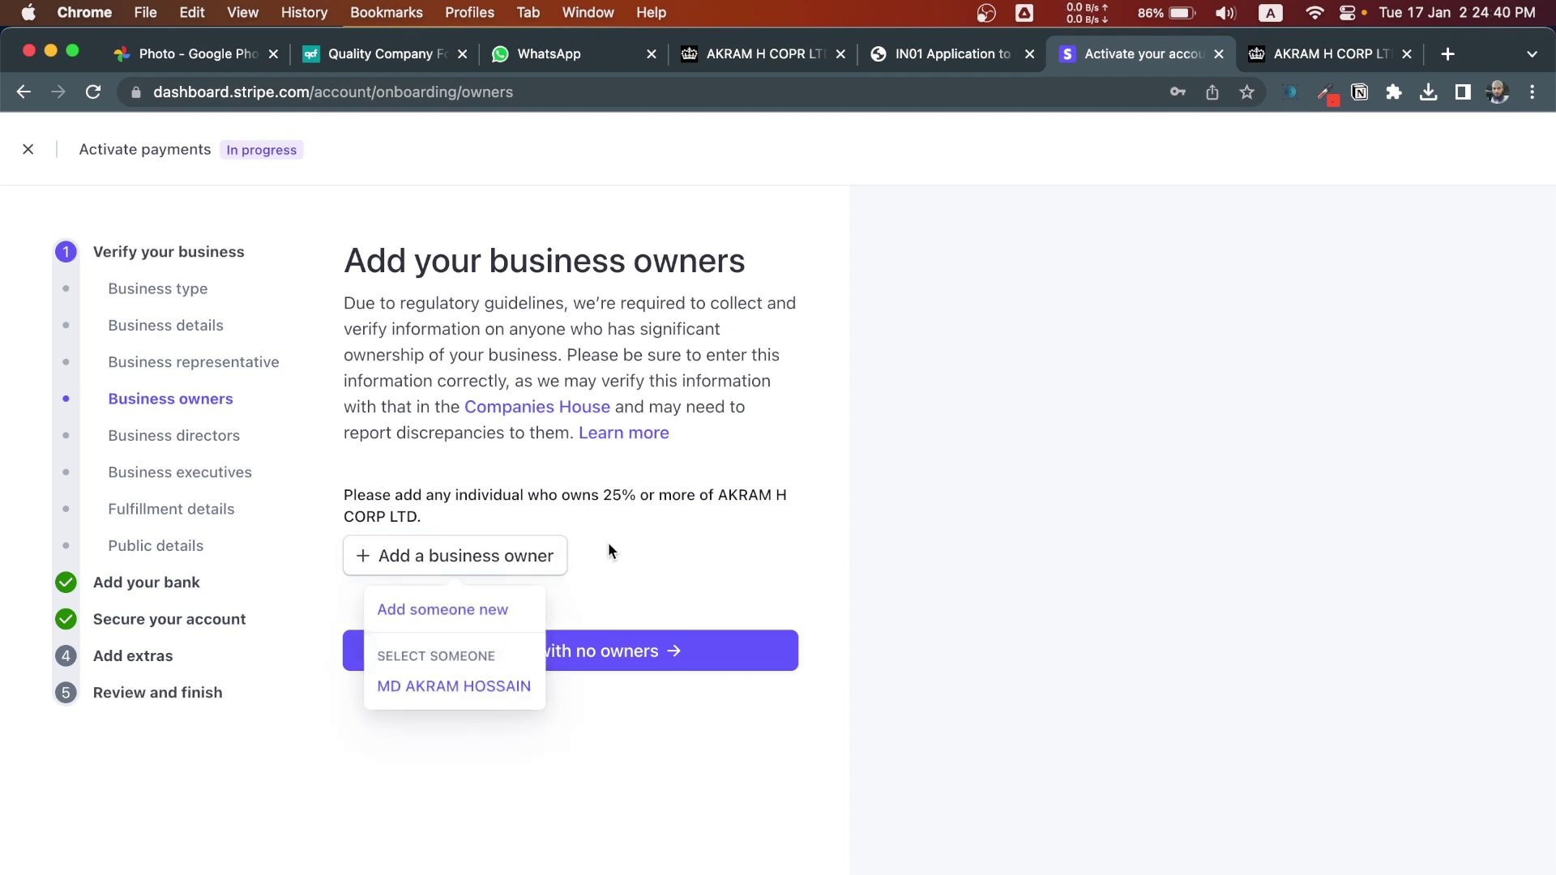
click(470, 687)
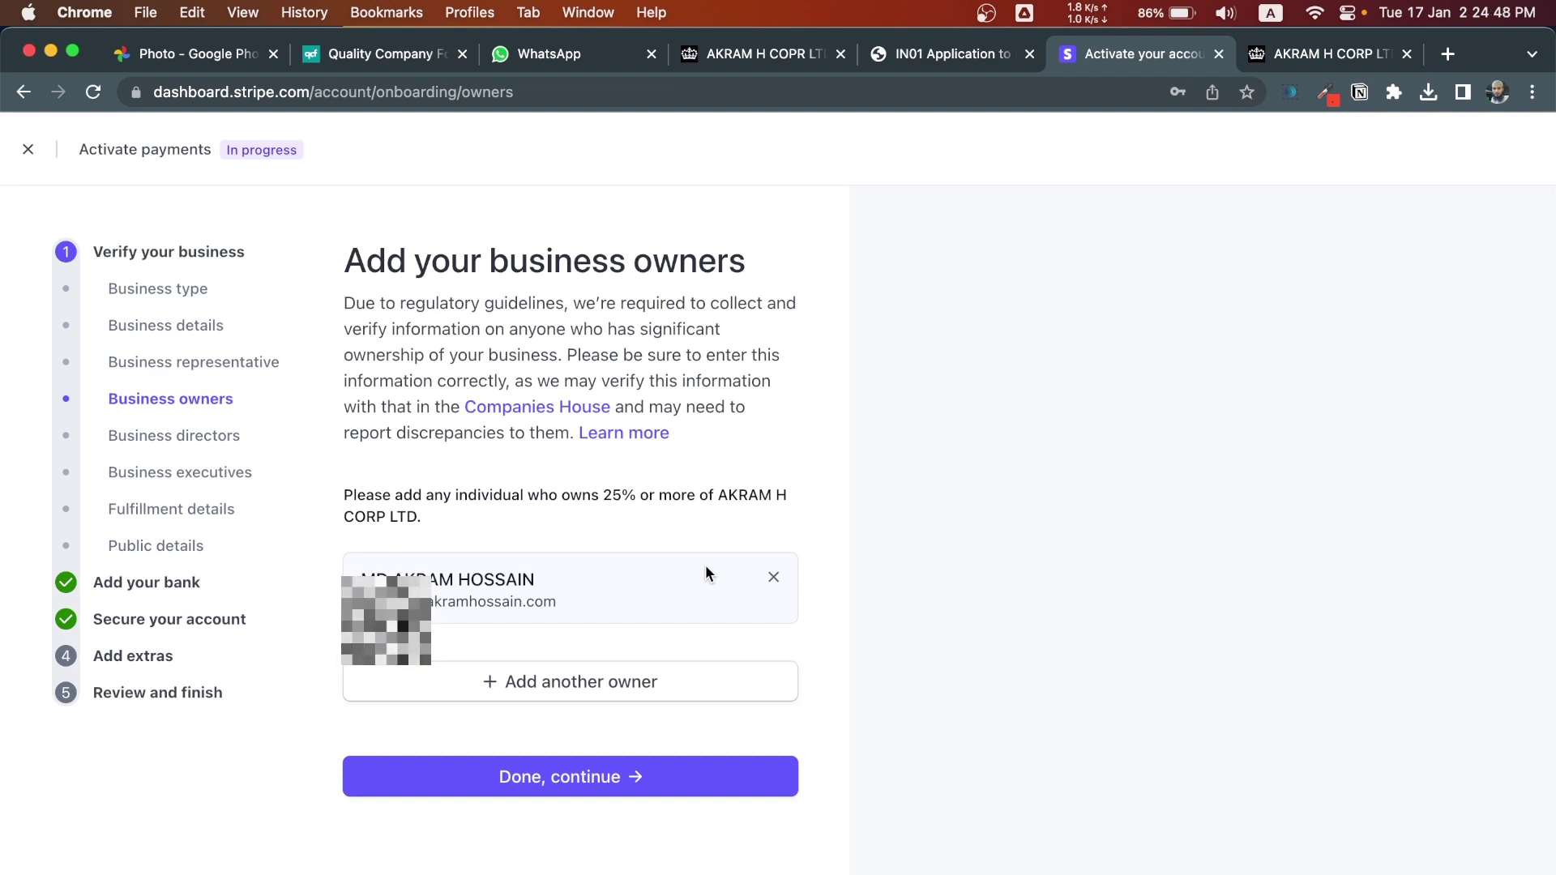
click(552, 775)
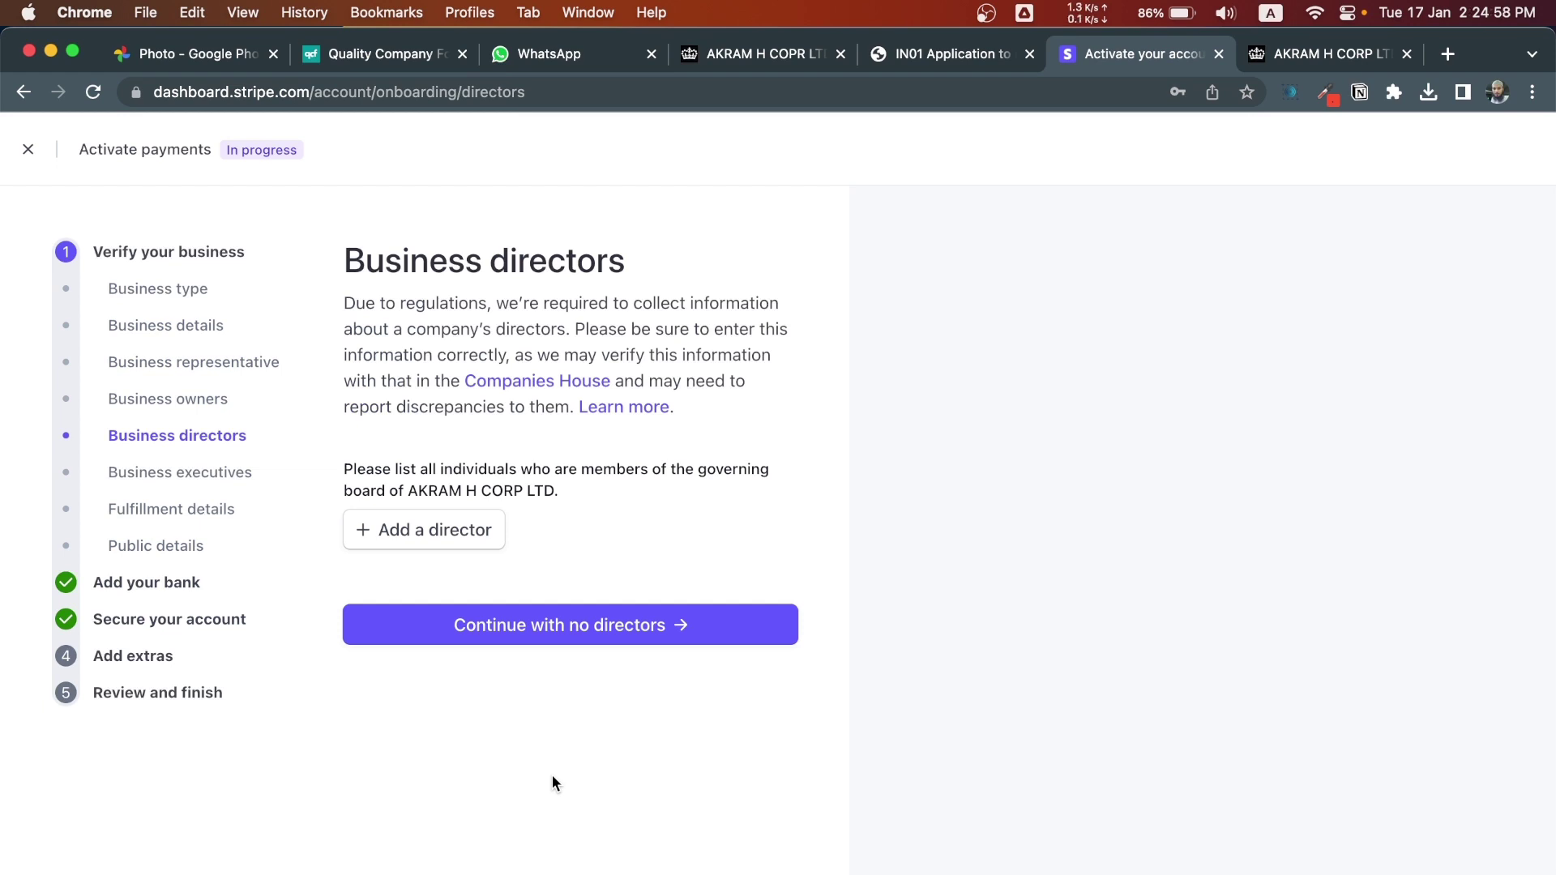
Add the same person as director and confirm the executives list.
click(489, 540)
click(456, 659)
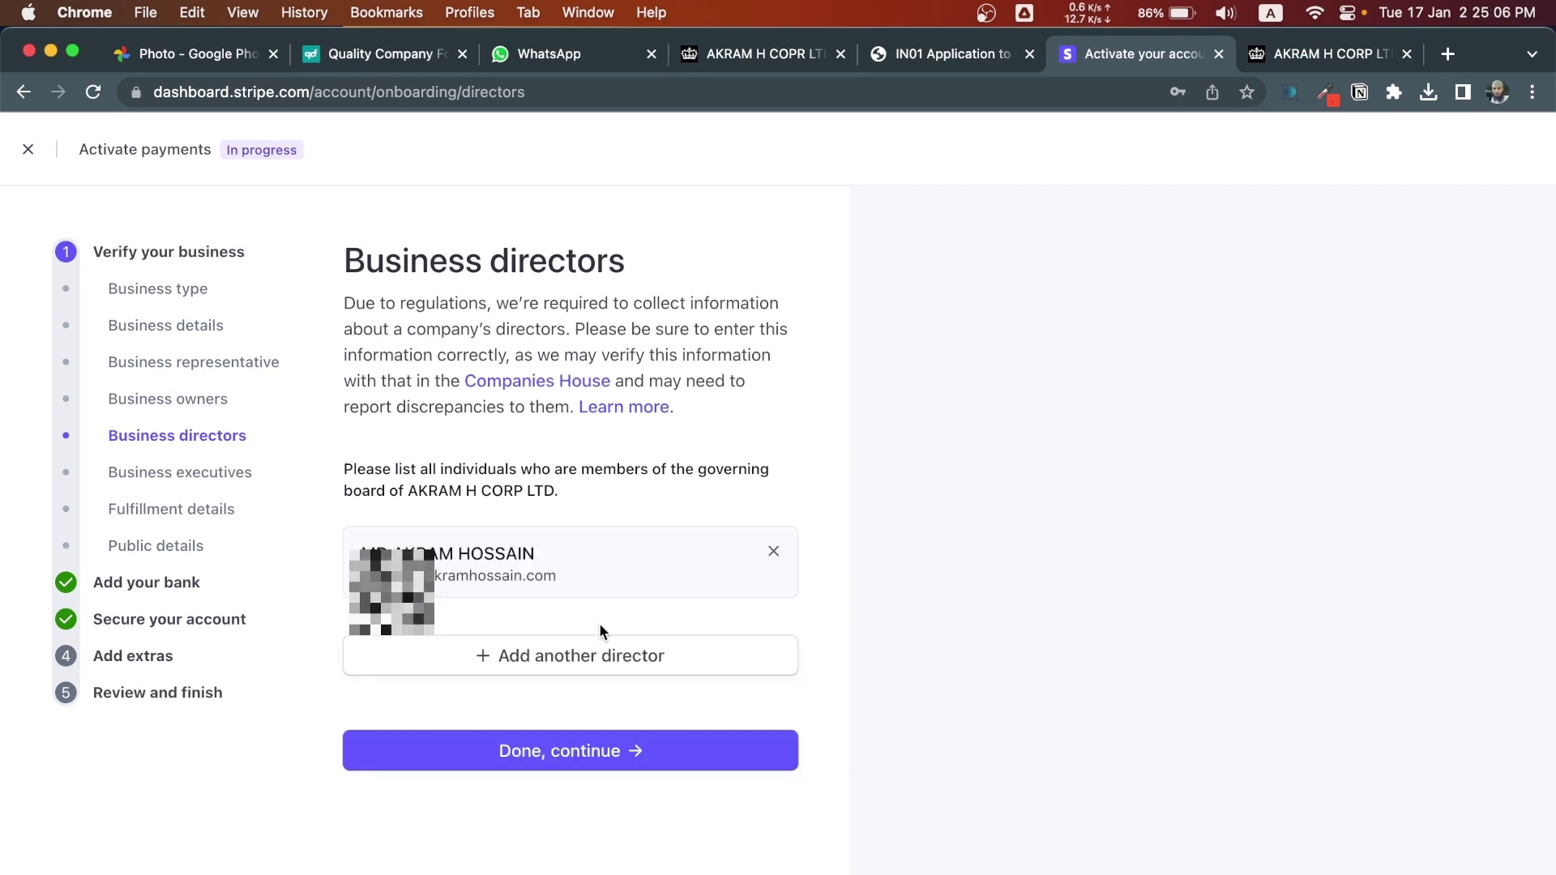
click(565, 750)
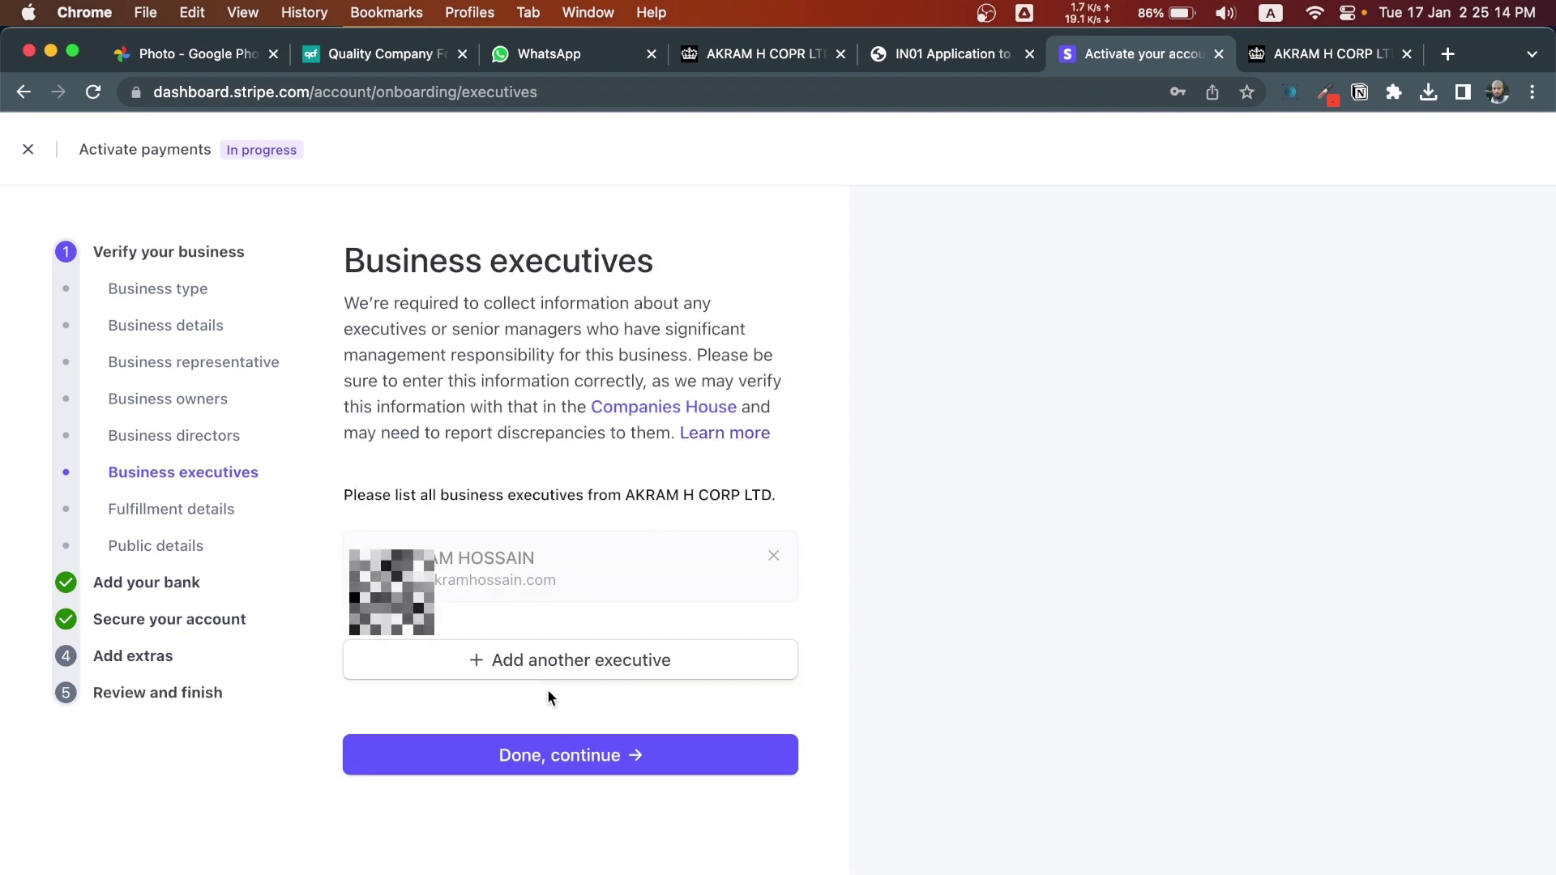
click(532, 766)
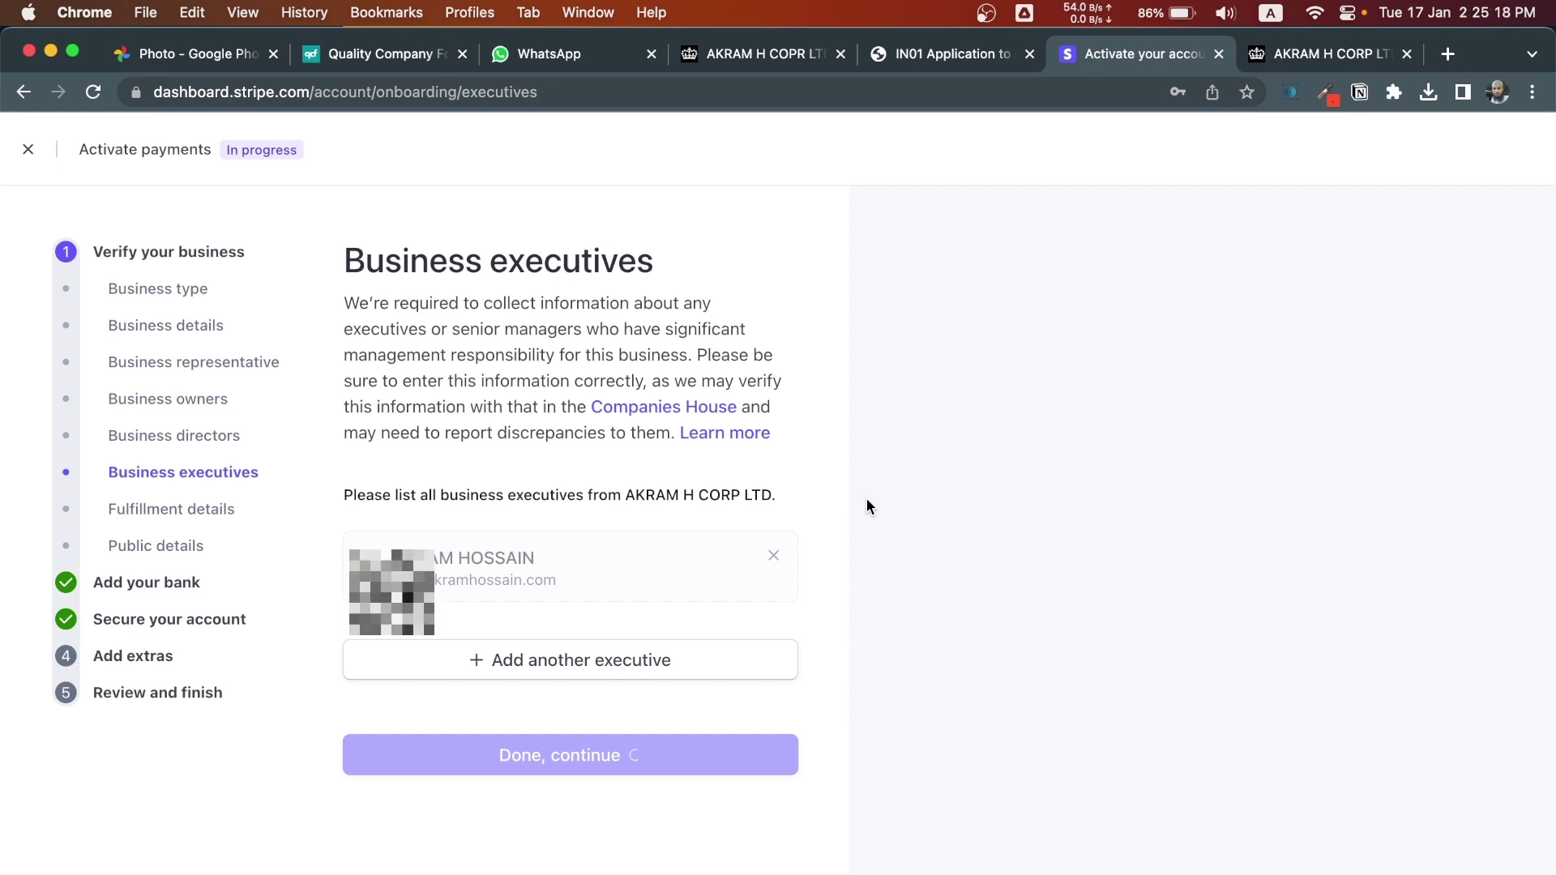
Set the order fulfillment time to 'Within 2 weeks' and continue.
click(465, 515)
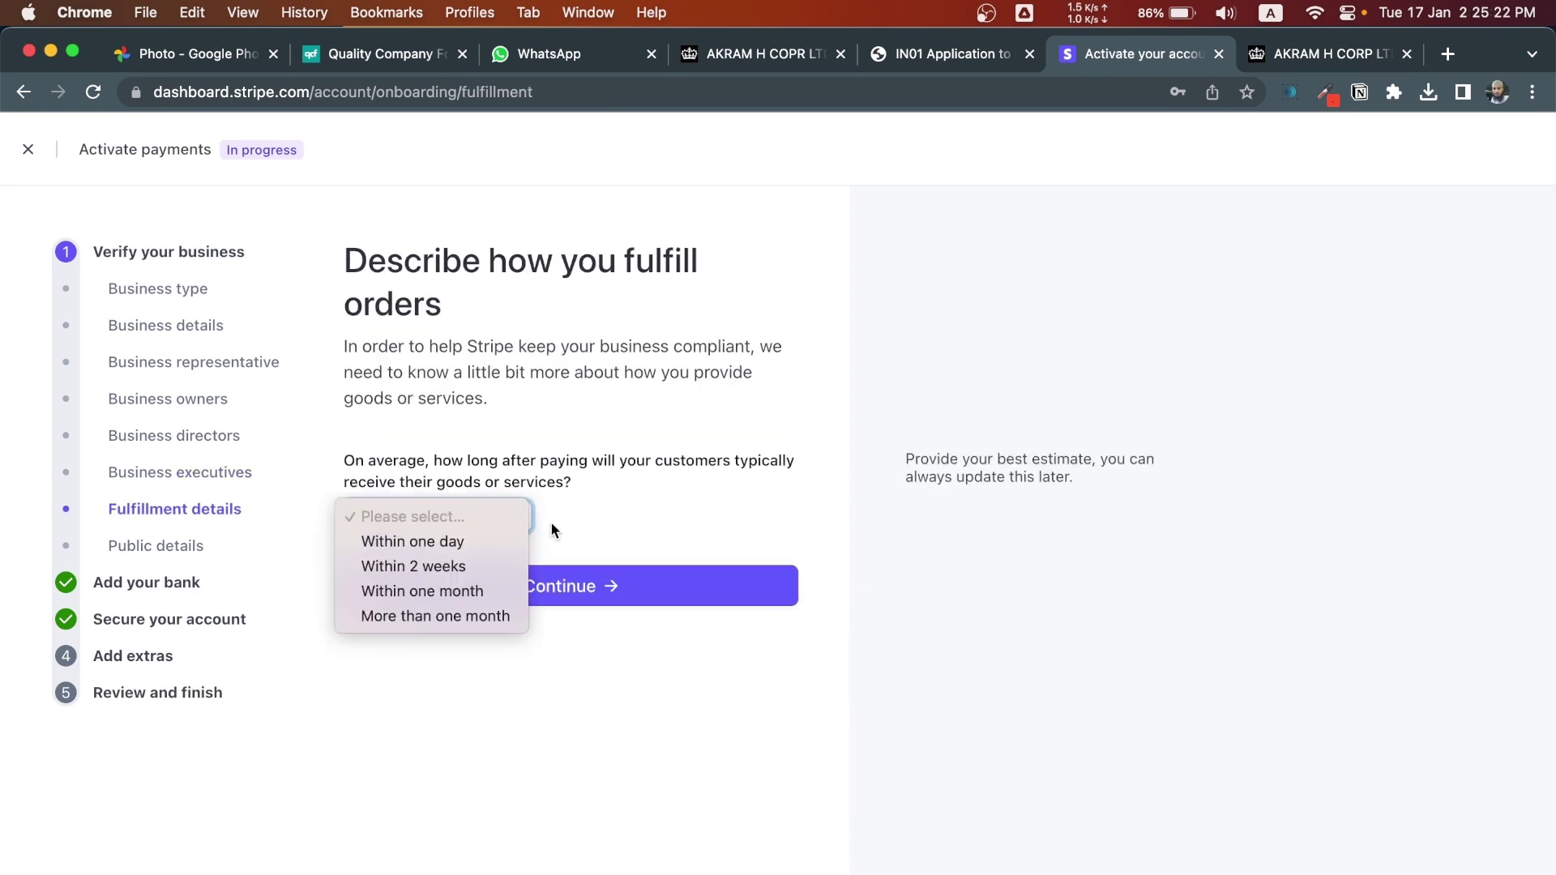
click(616, 525)
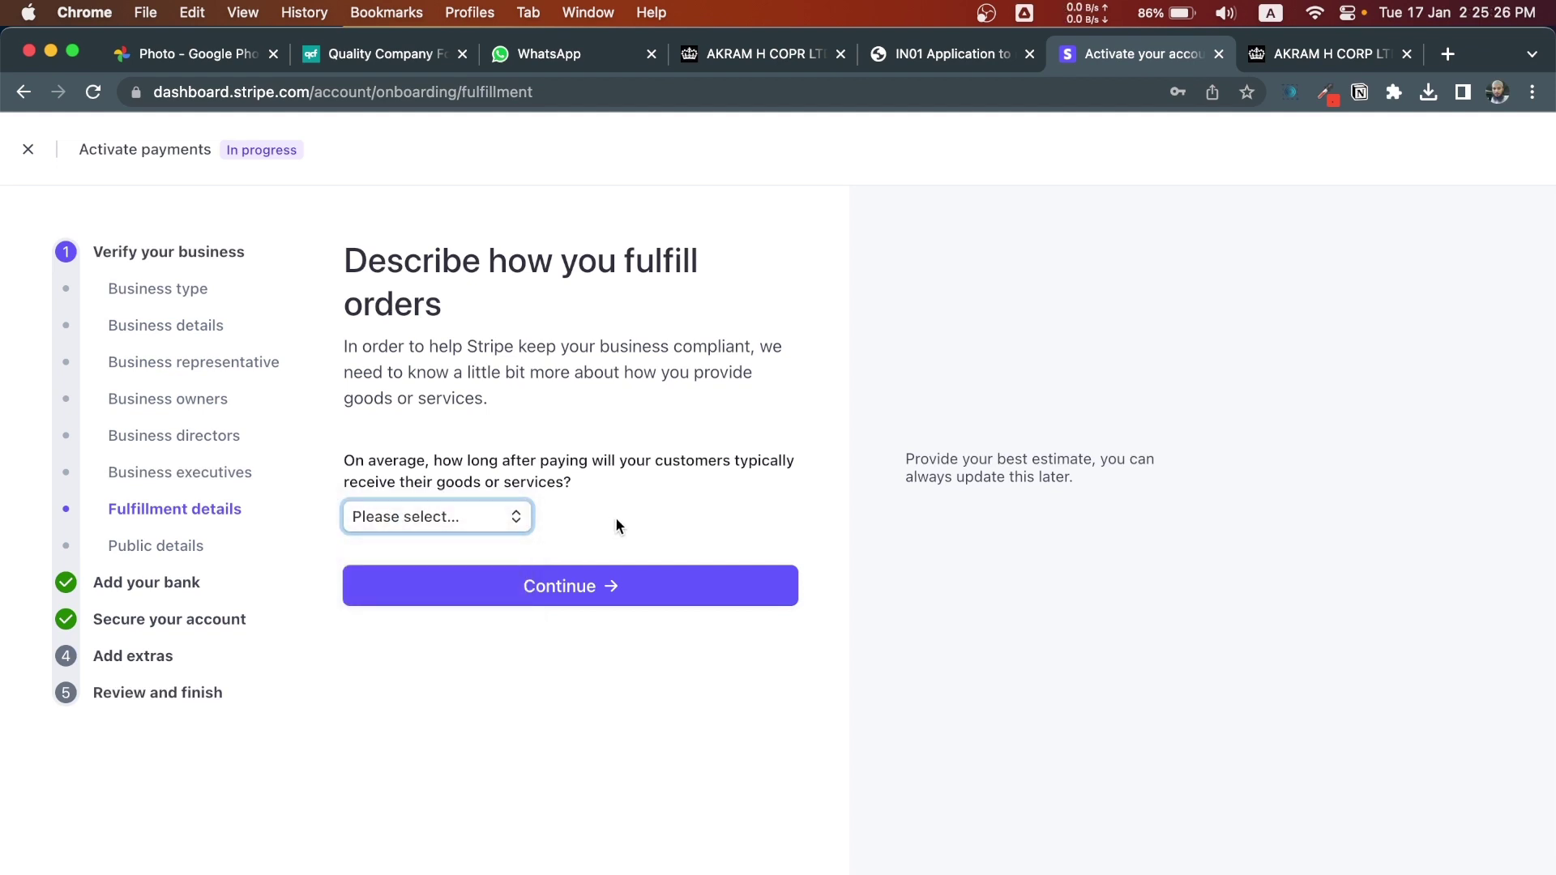
click(457, 523)
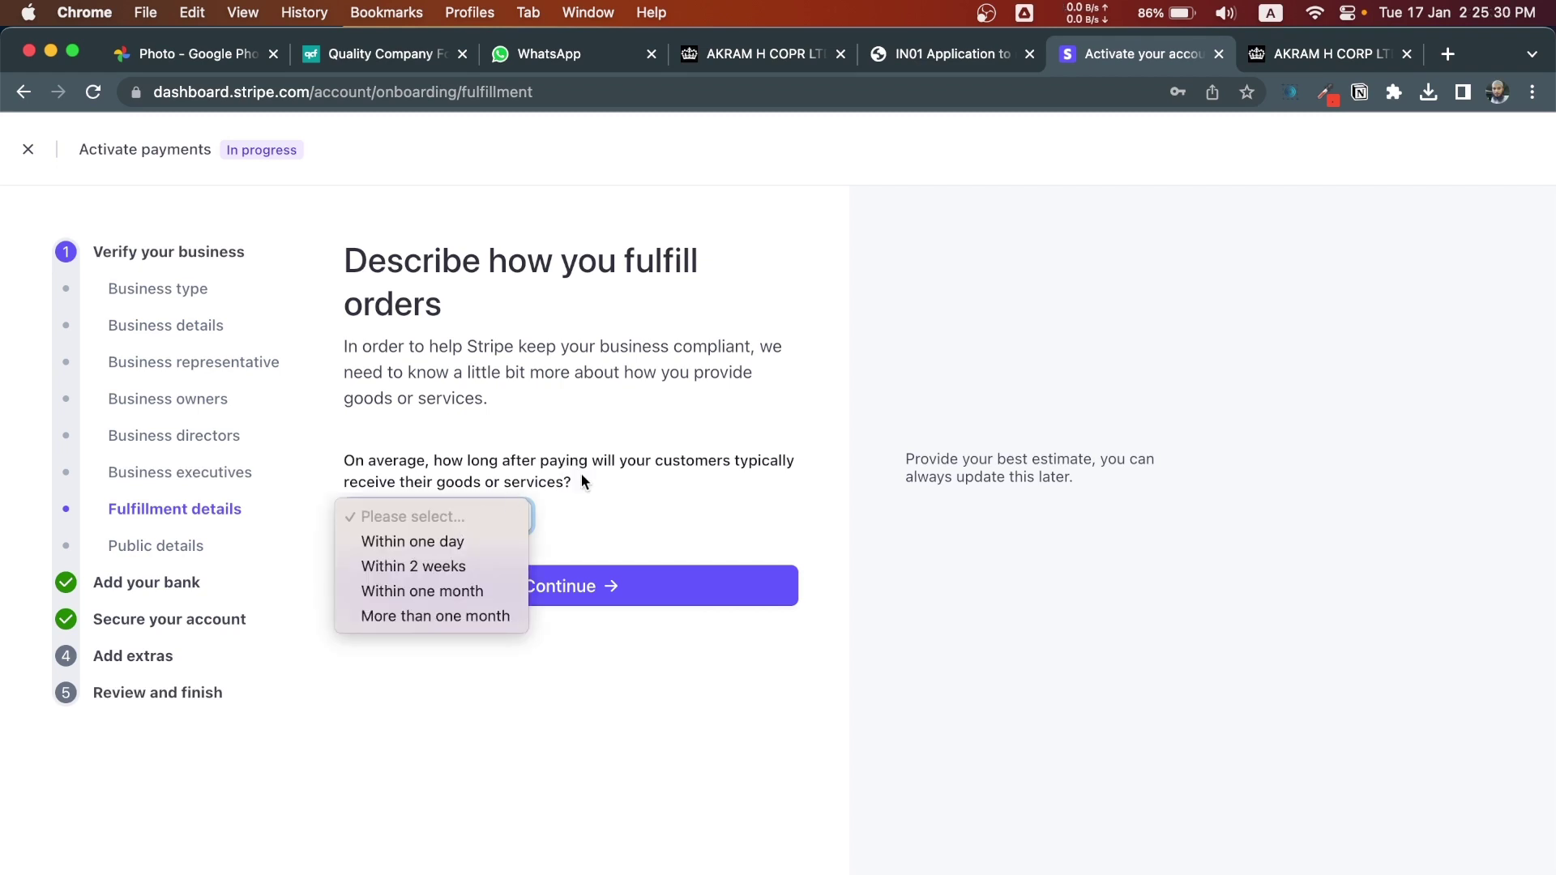
click(594, 498)
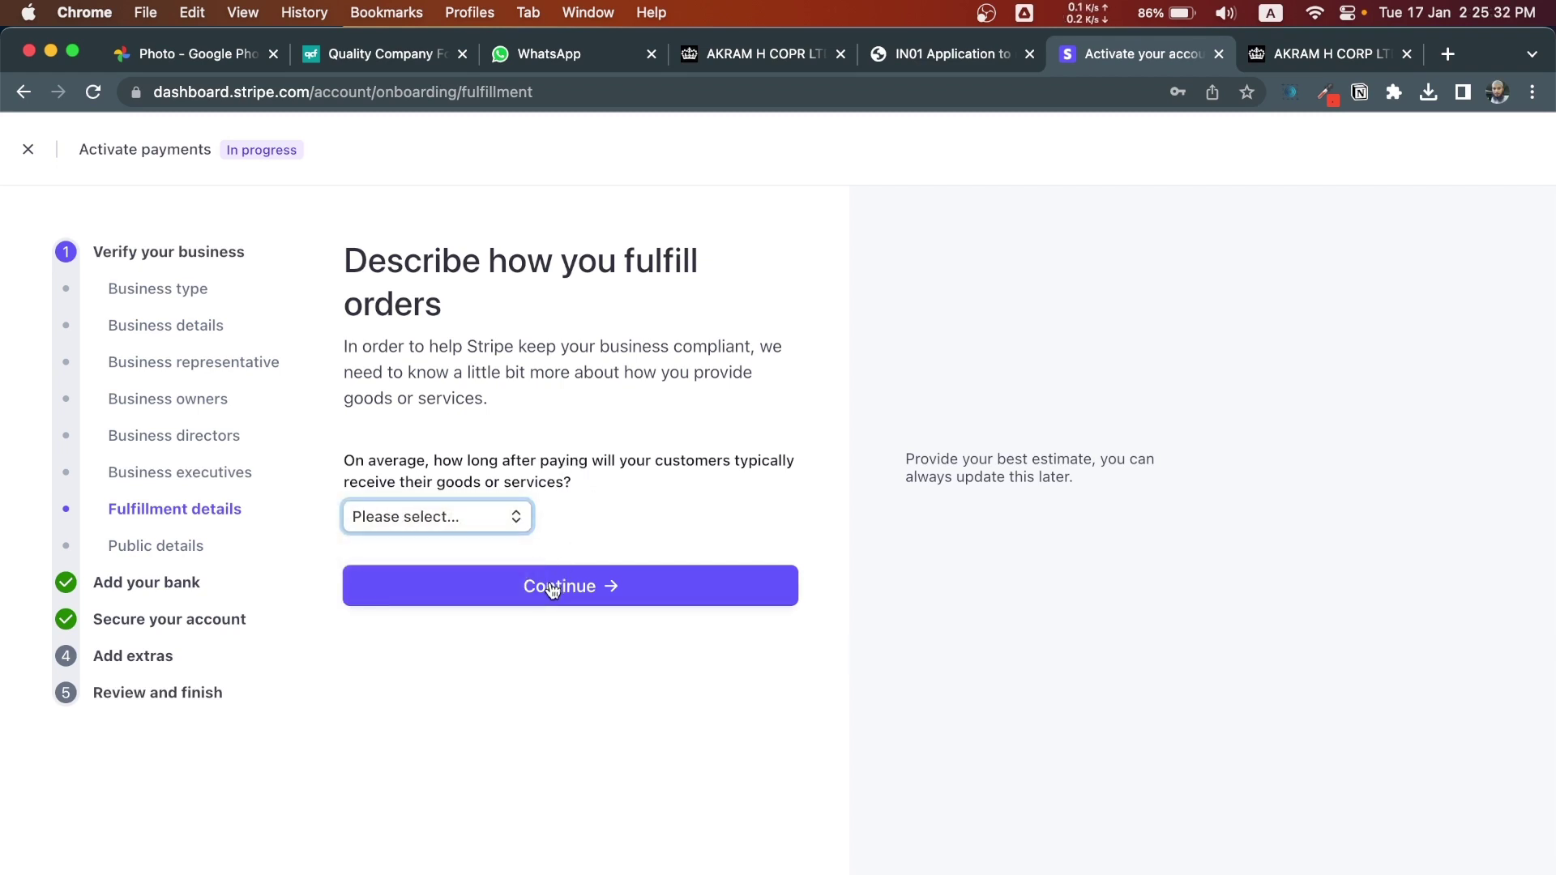
click(548, 587)
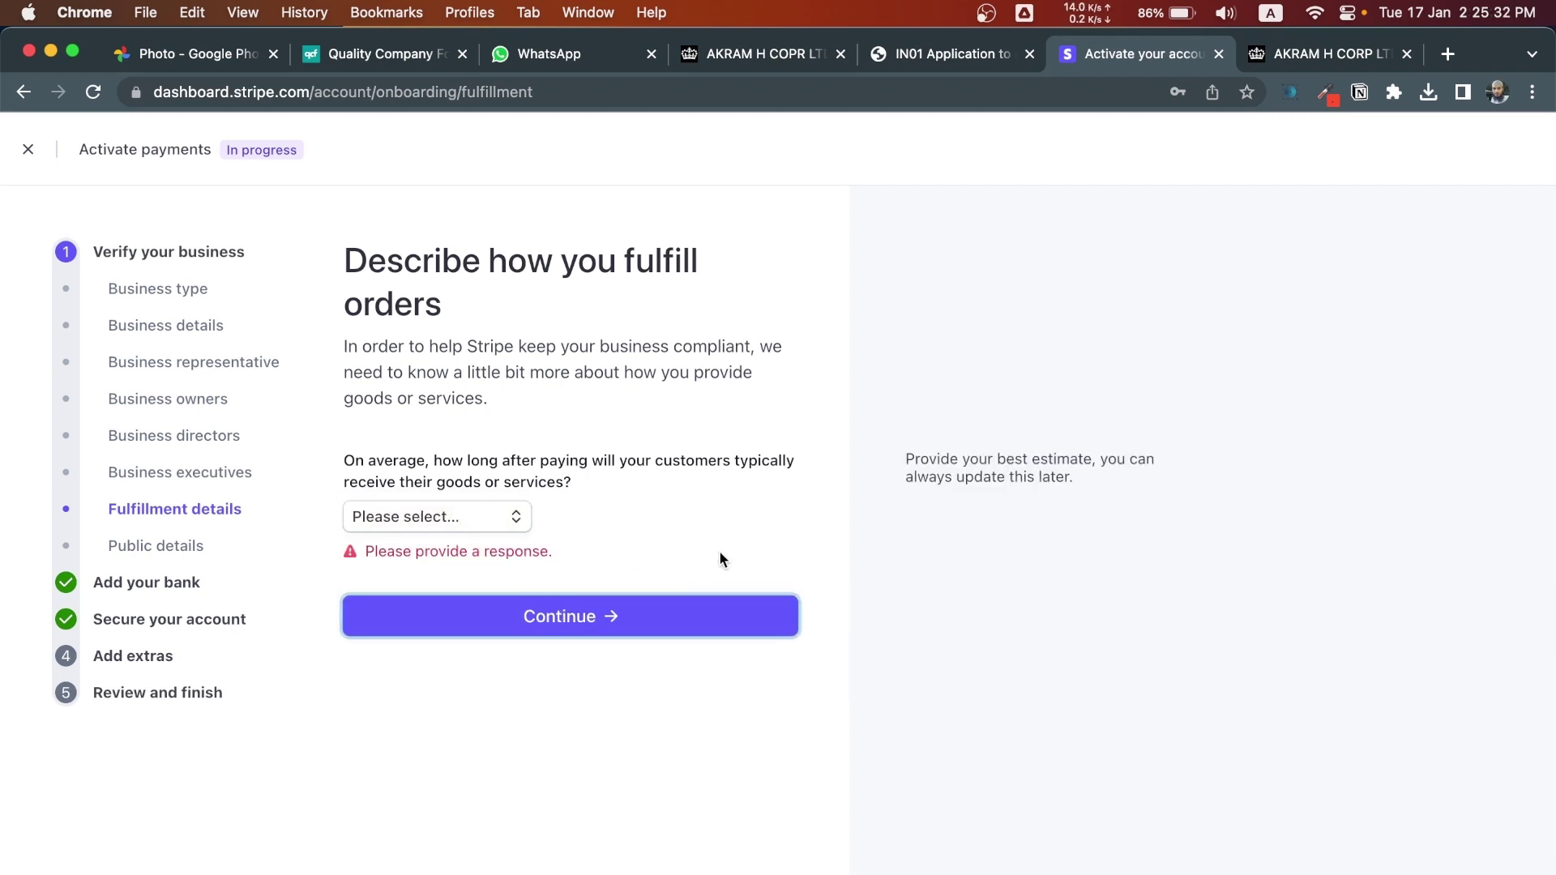
click(466, 515)
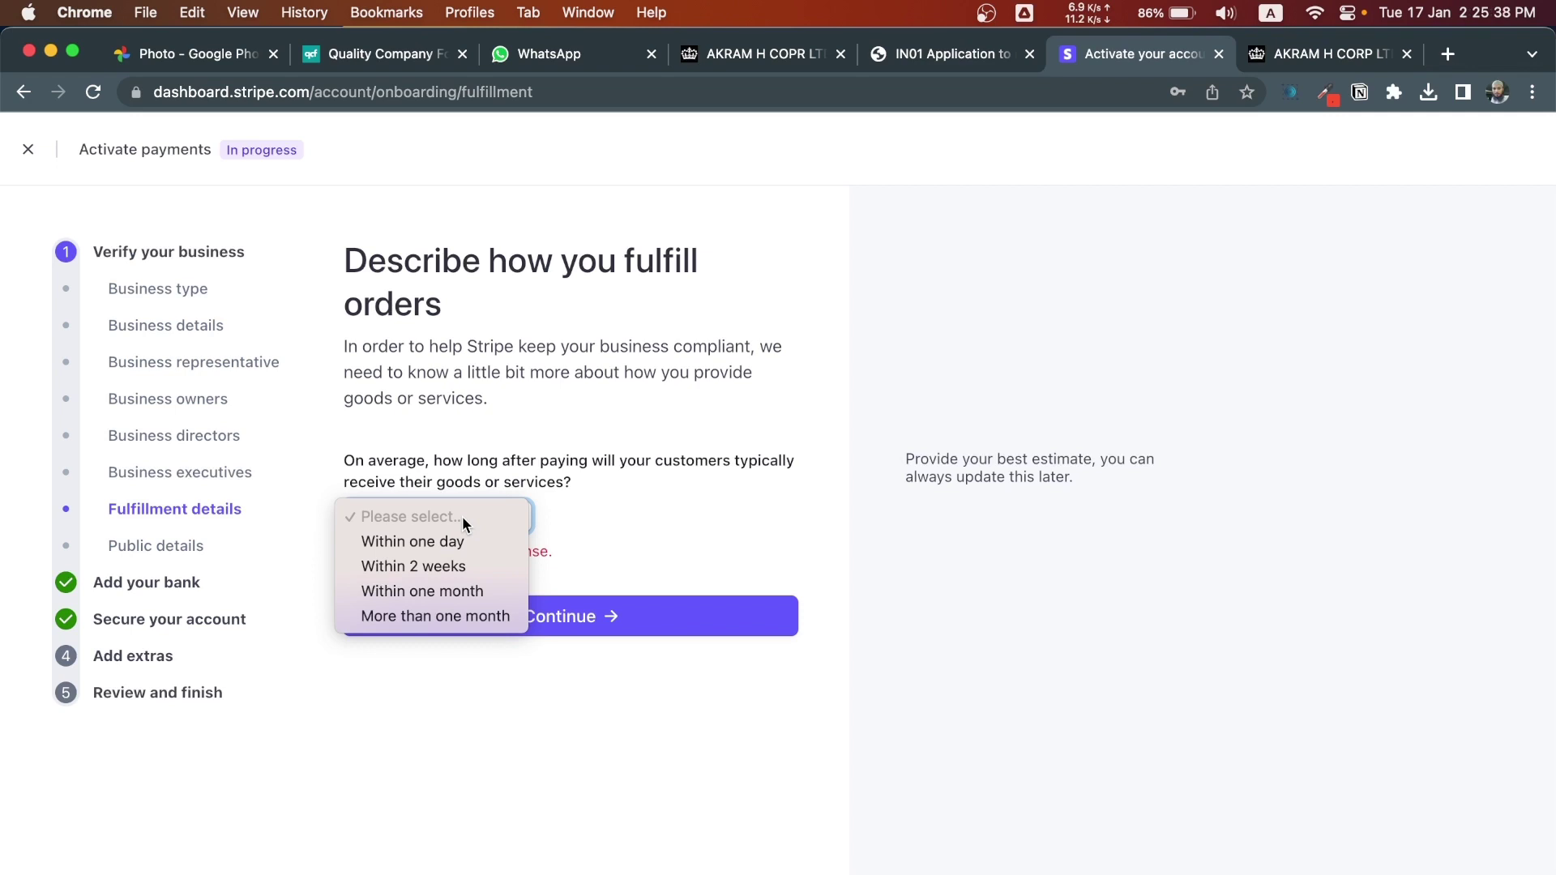
click(458, 569)
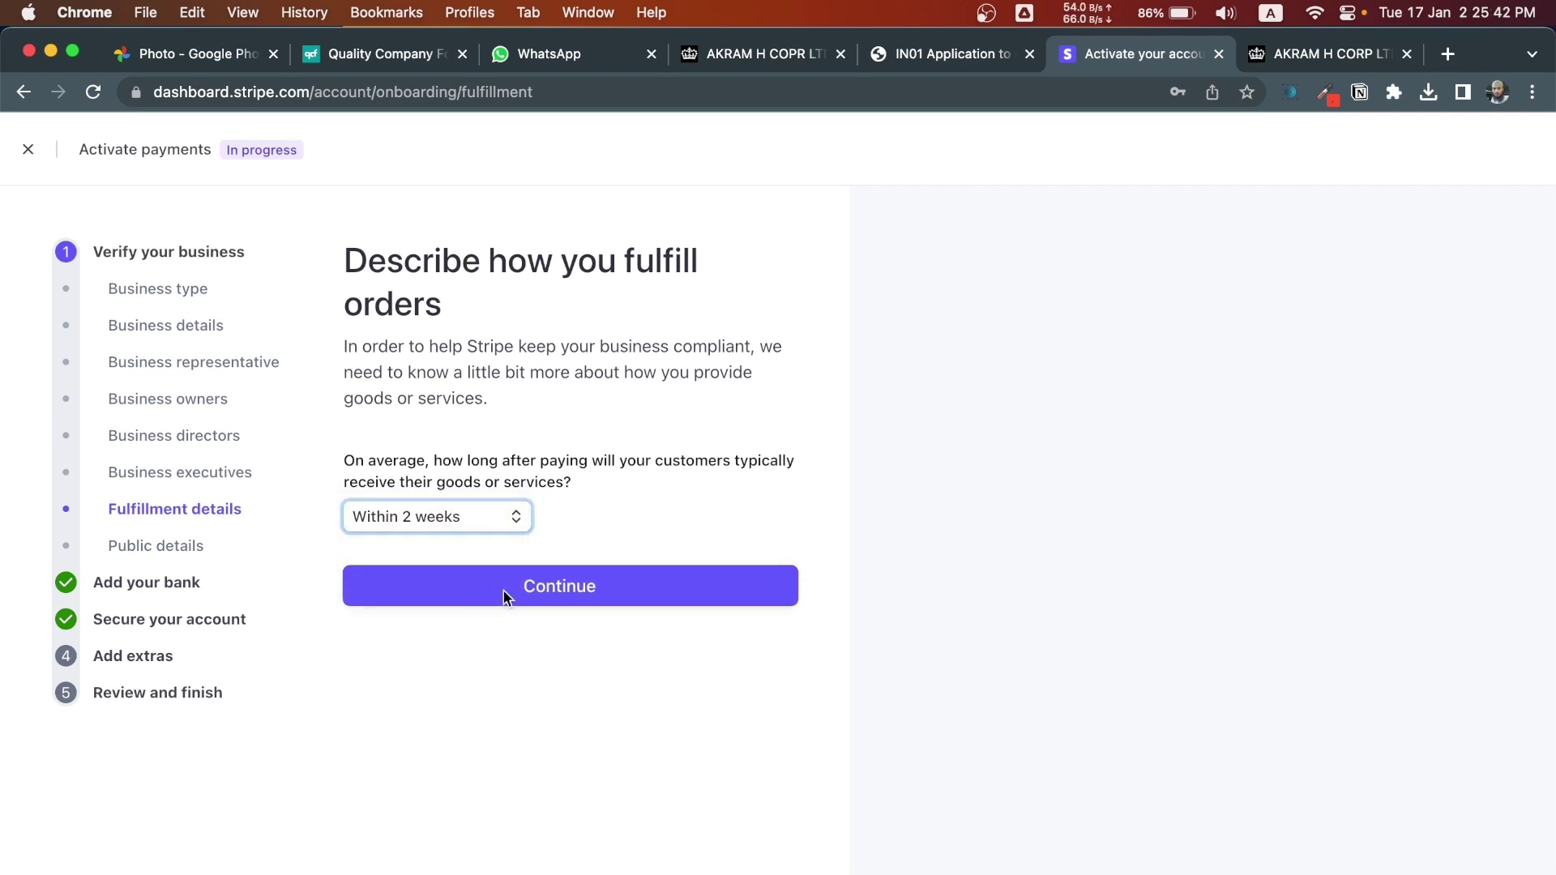
click(505, 592)
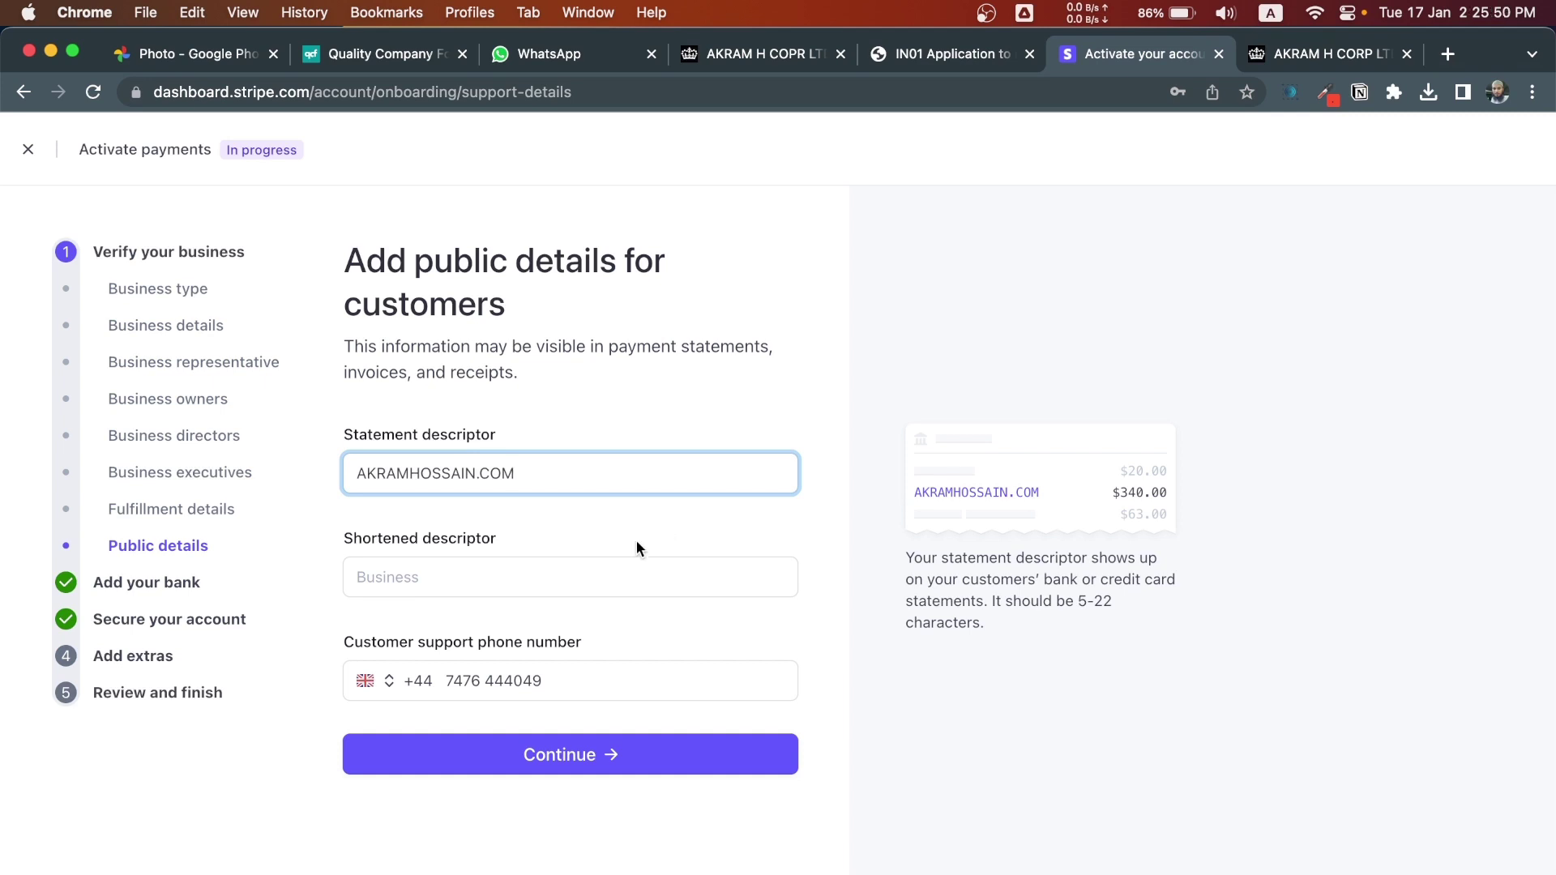
Type an abbreviated company name ending in LDT as the shortened descriptor.
click(525, 584)
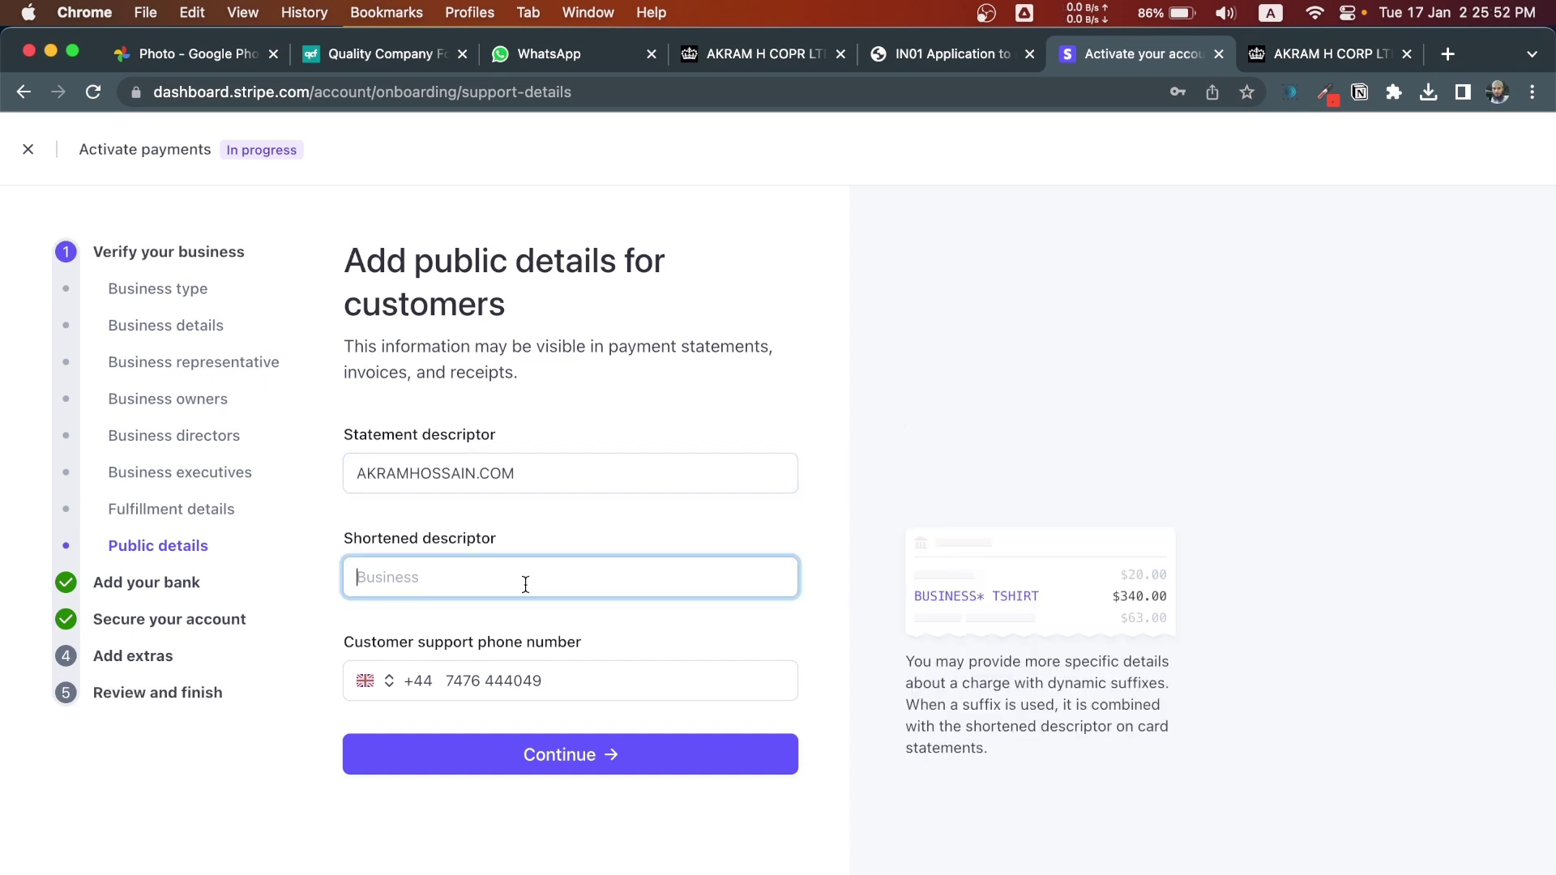
text(AKRAM)
key(BackSpace)
key(BackSpace)
key(BackSpace)
key(BackSpace)
text(KRAM)
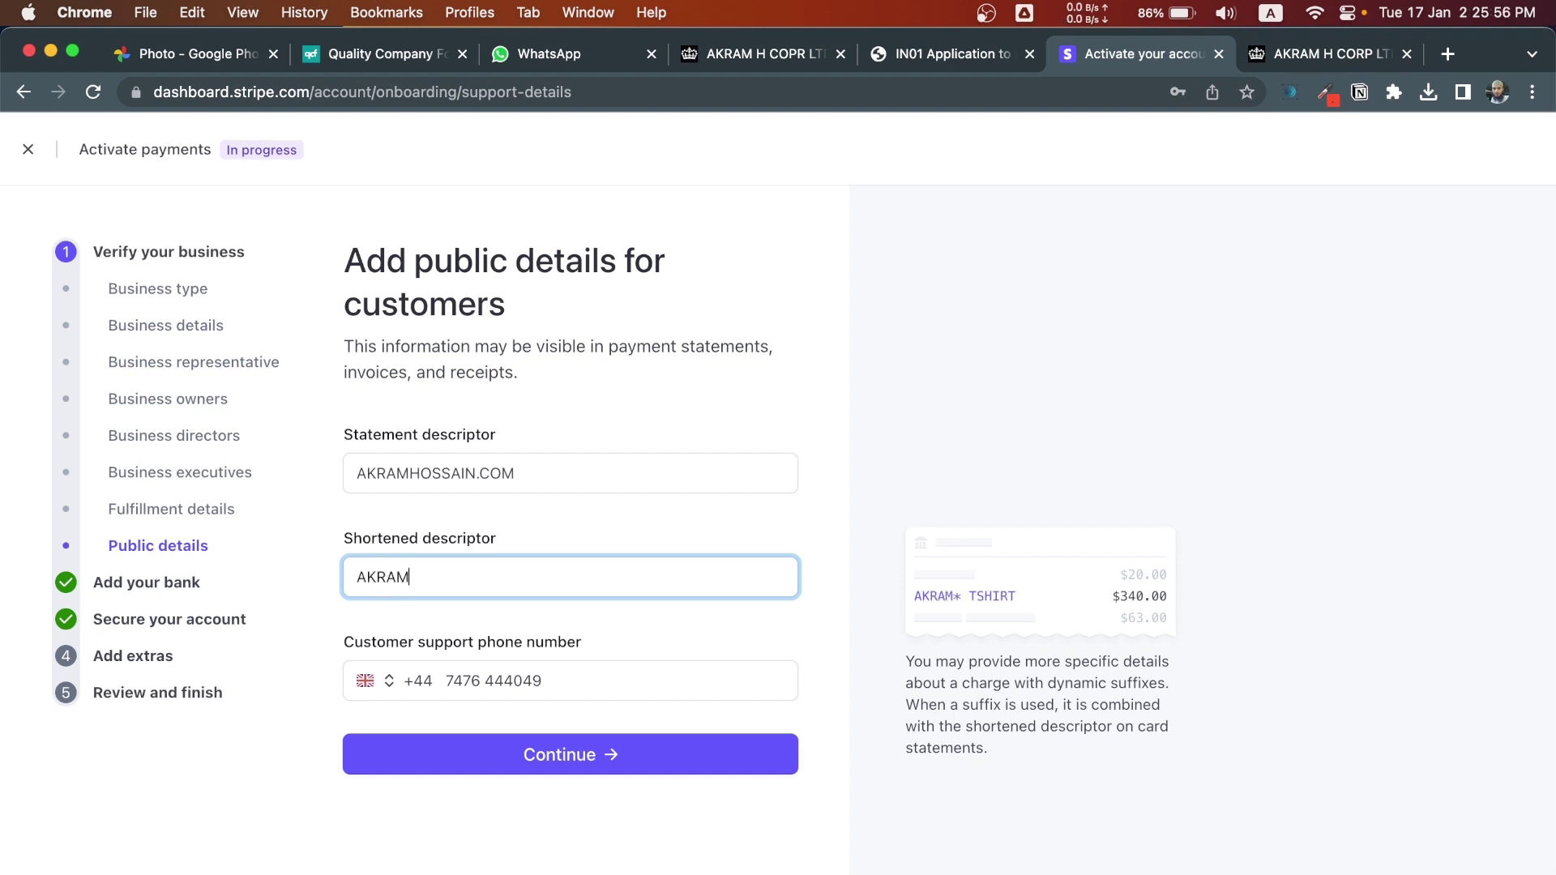
text(HCPR)
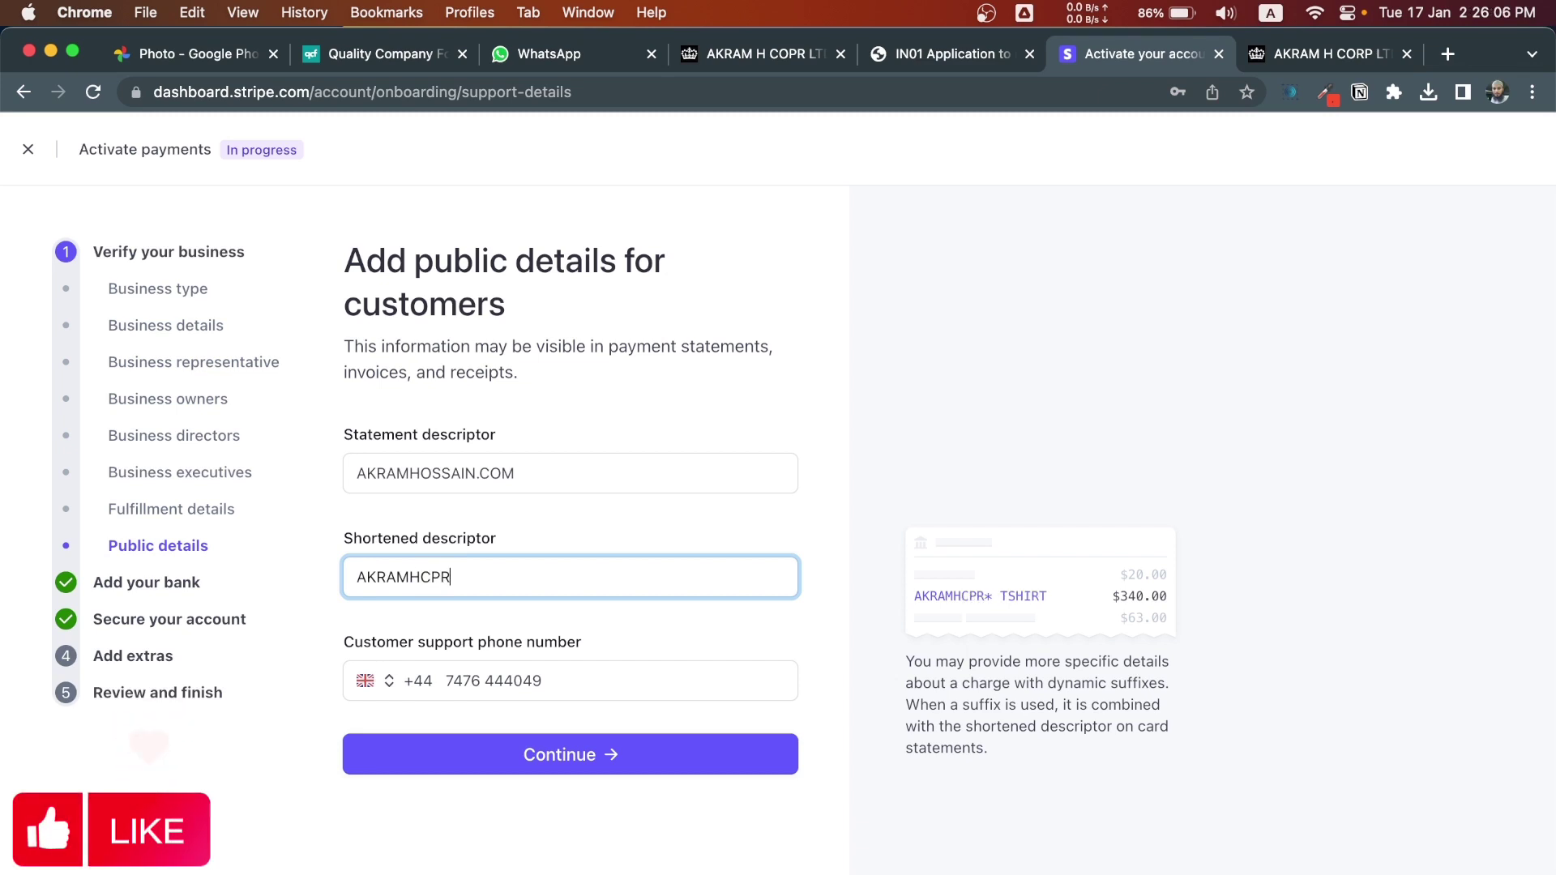
text(L)
key(BackSpace)
key(BackSpace)
key(BackSpace)
key(BackSpace)
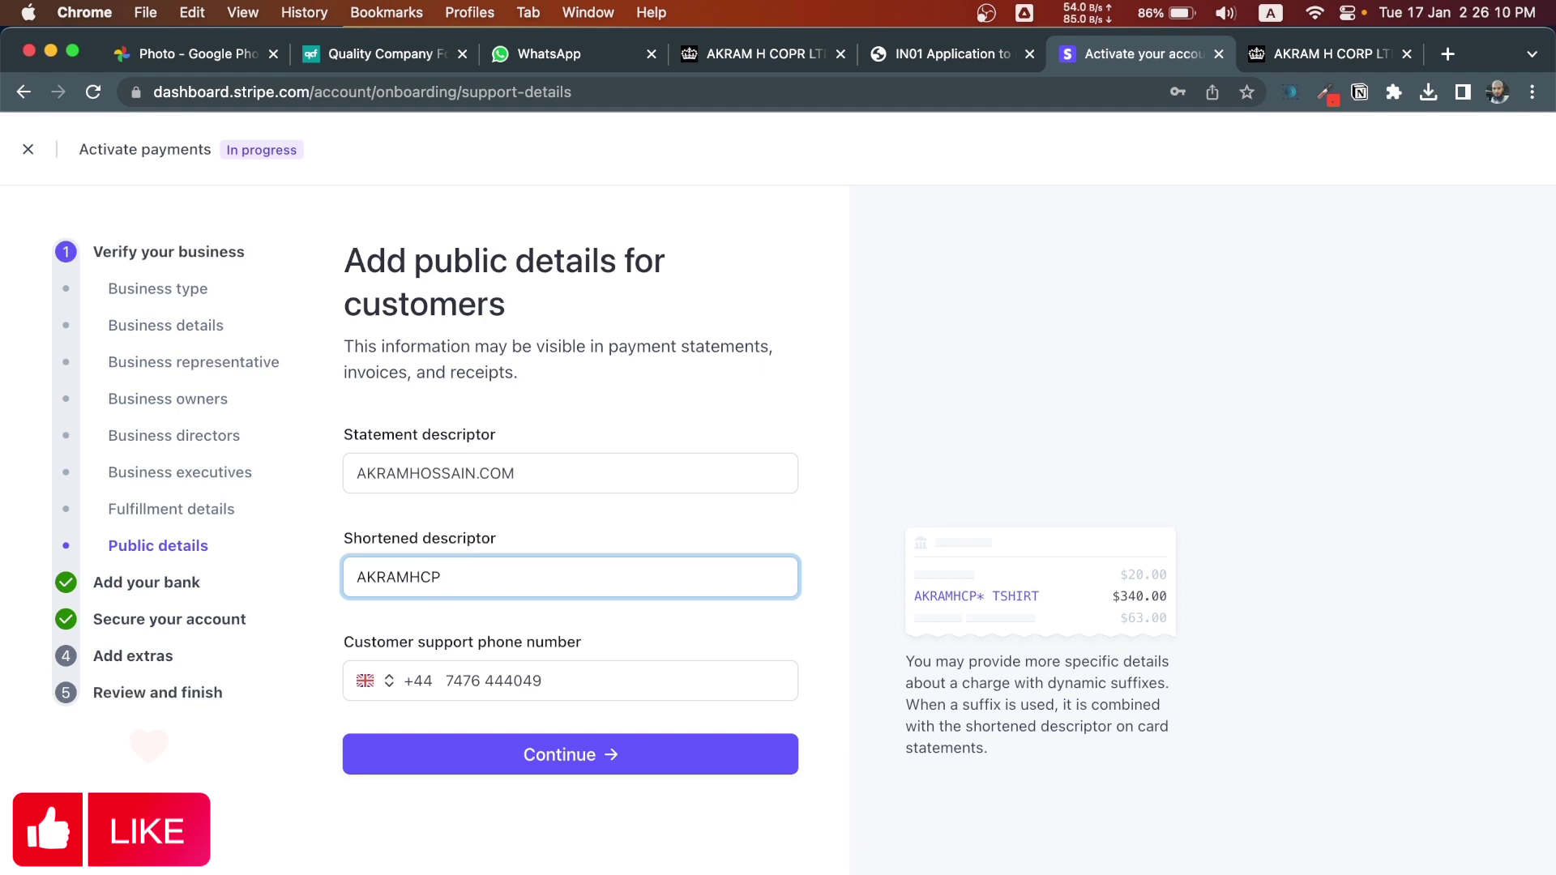
text(LDT)
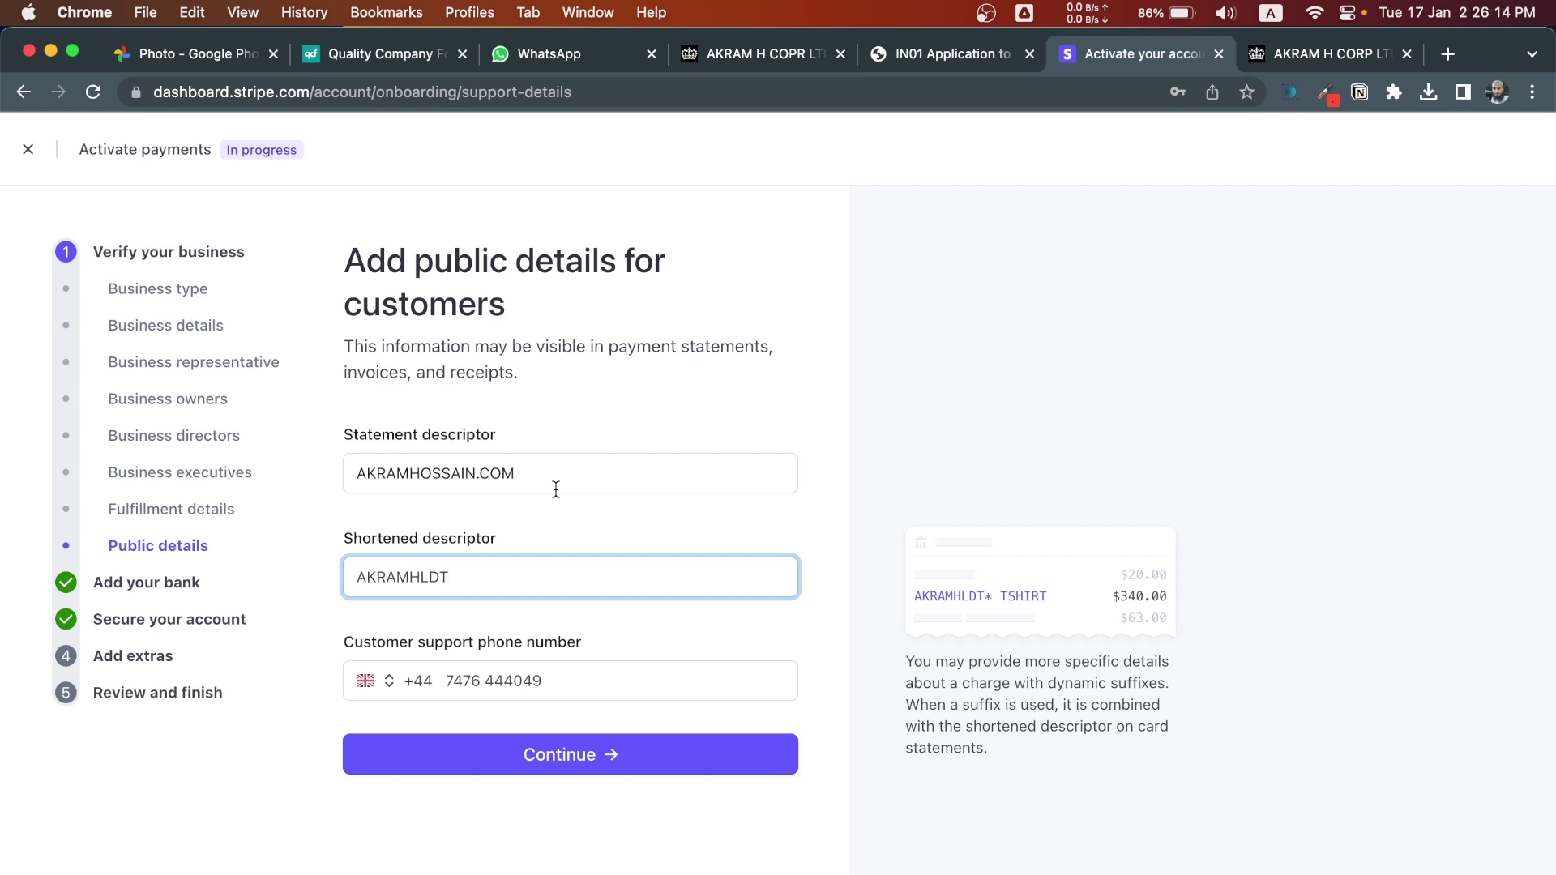
Keep the UK country code on the support phone and submit the public details.
click(606, 672)
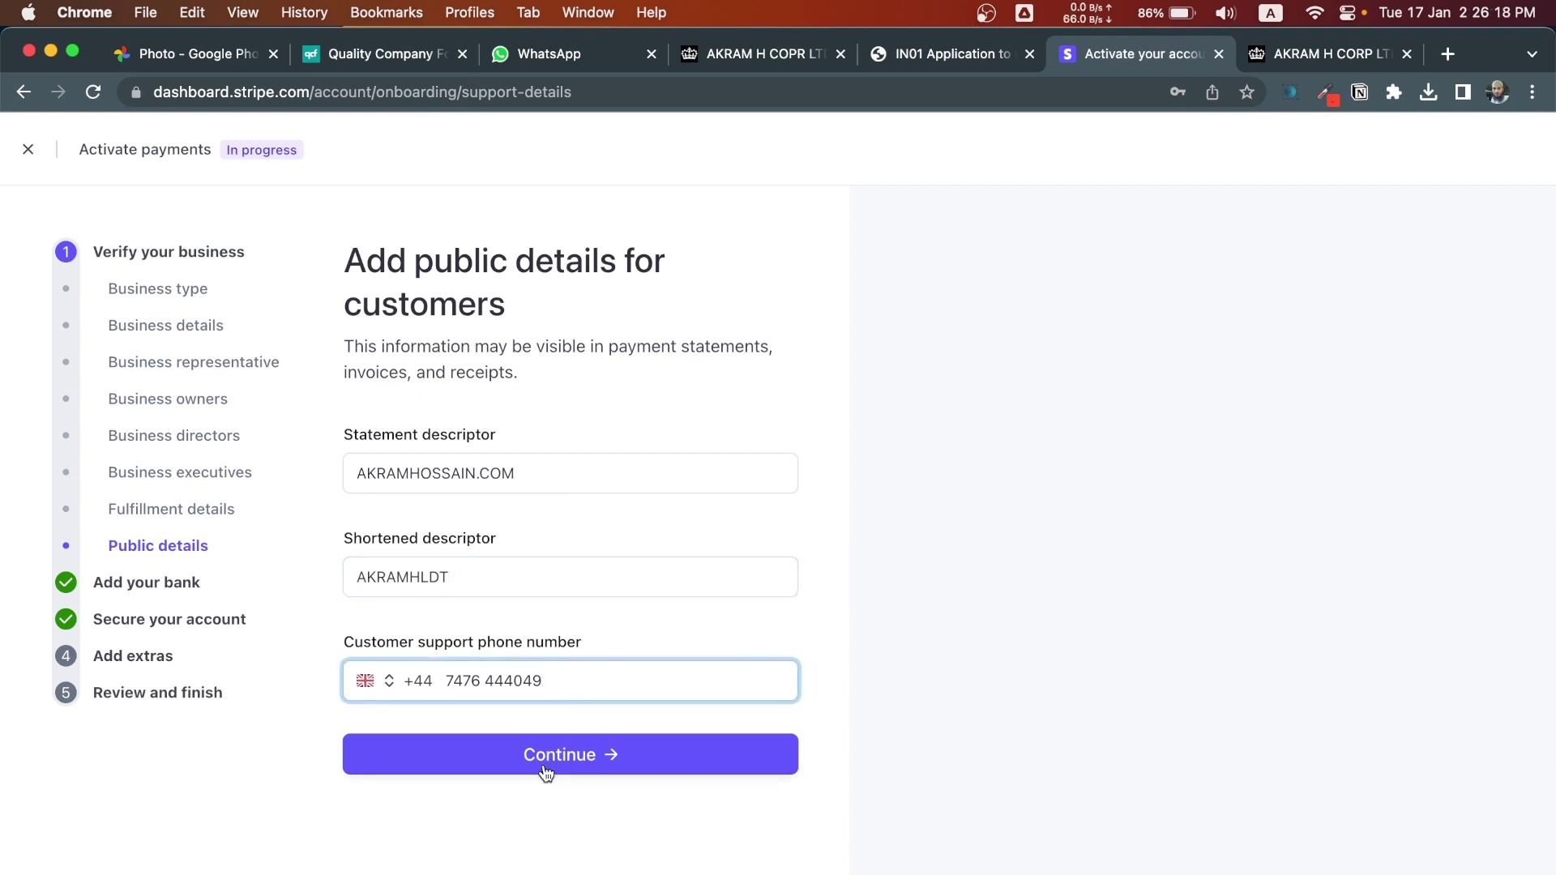
click(370, 685)
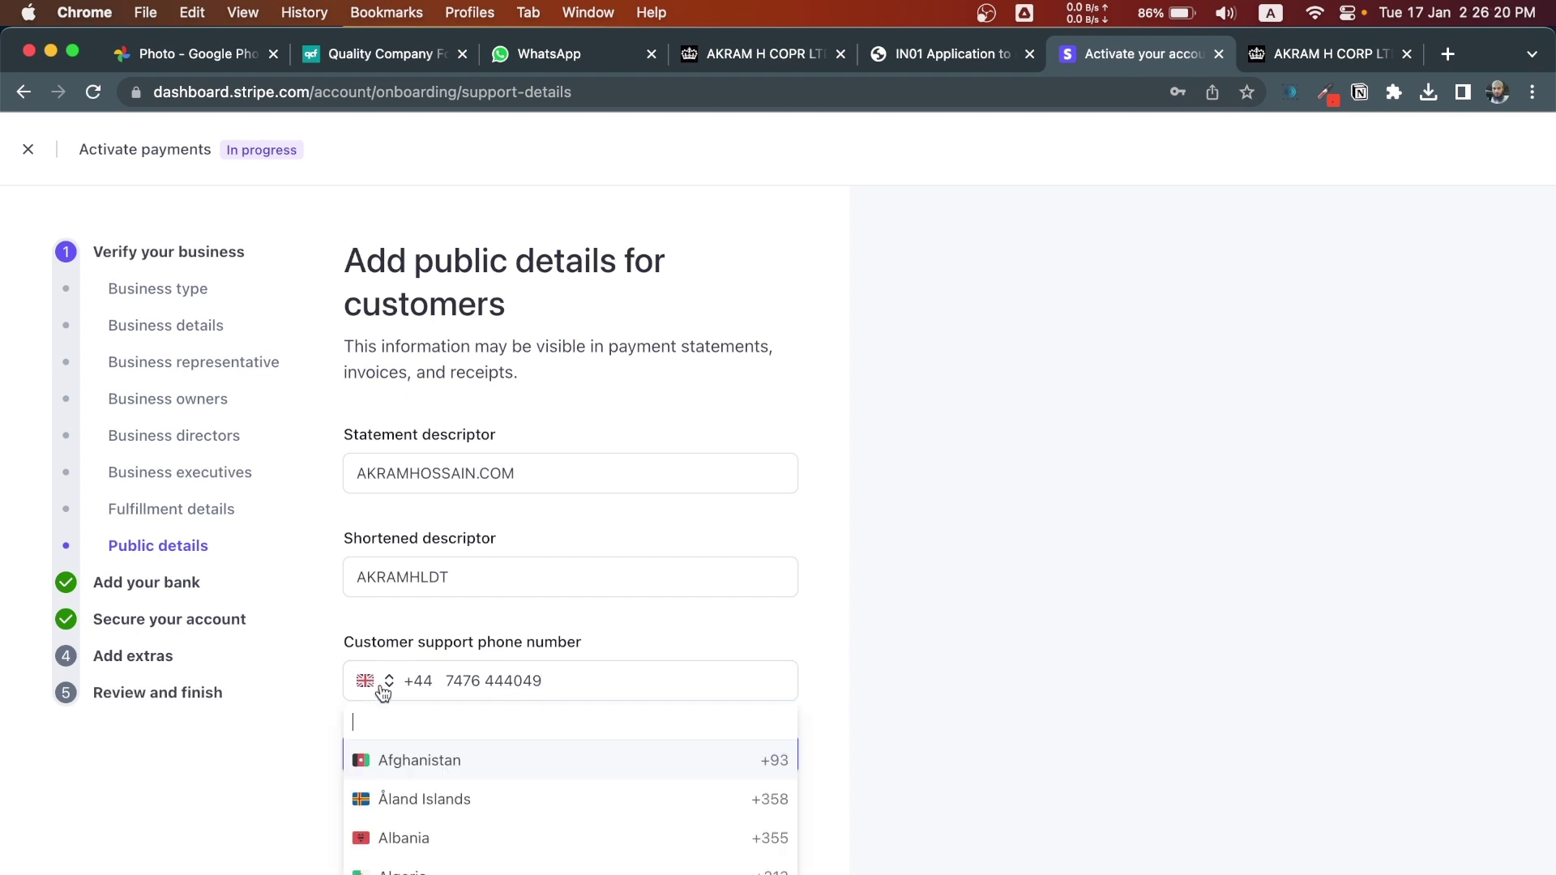
click(621, 620)
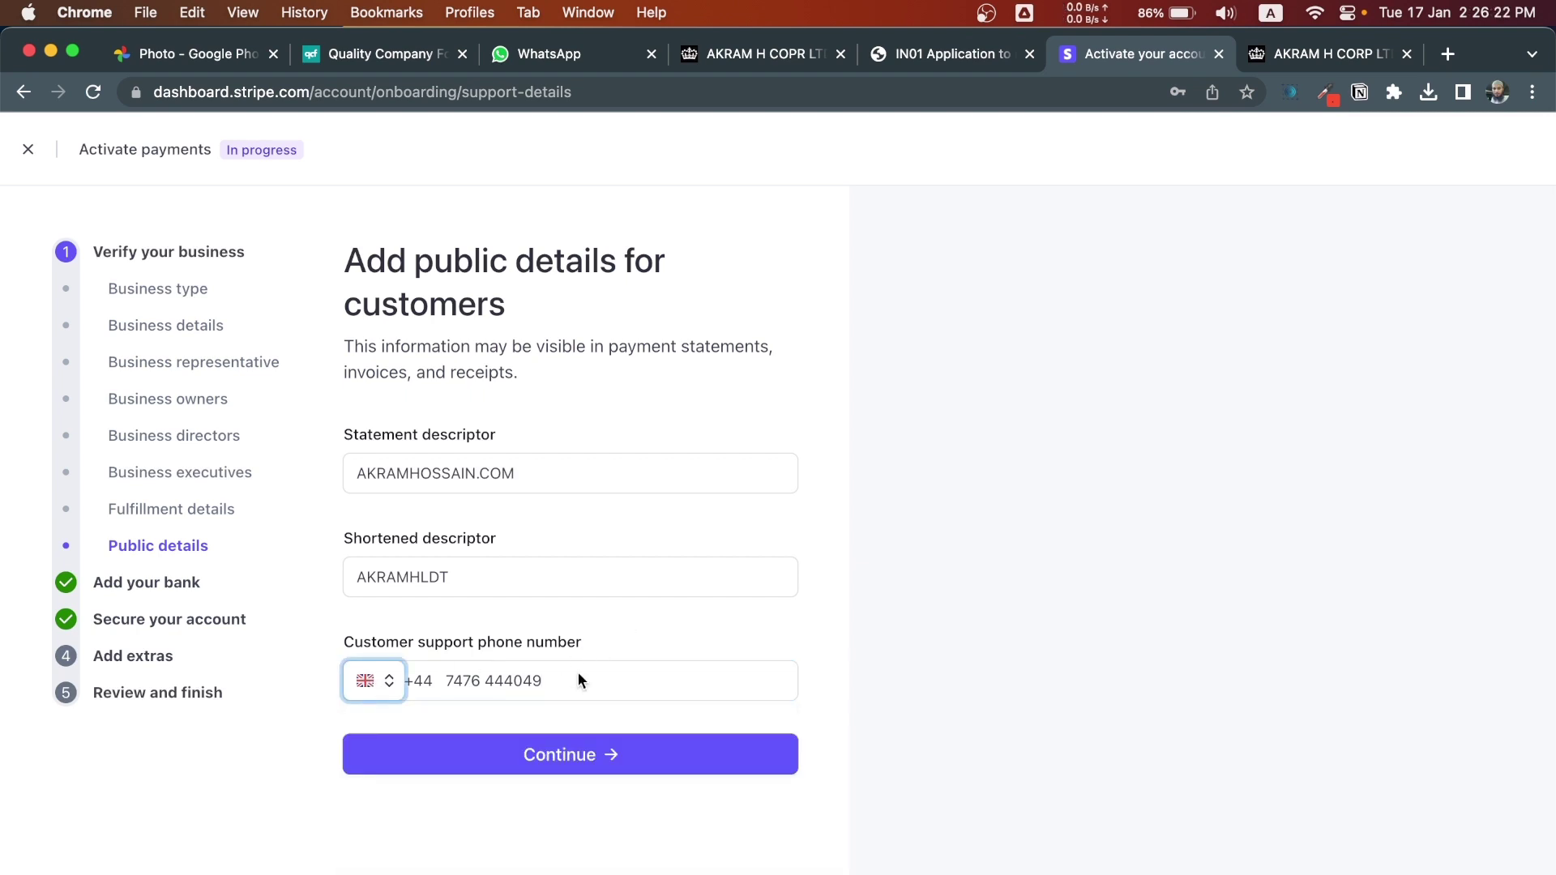
click(537, 764)
mouse_move(639, 576)
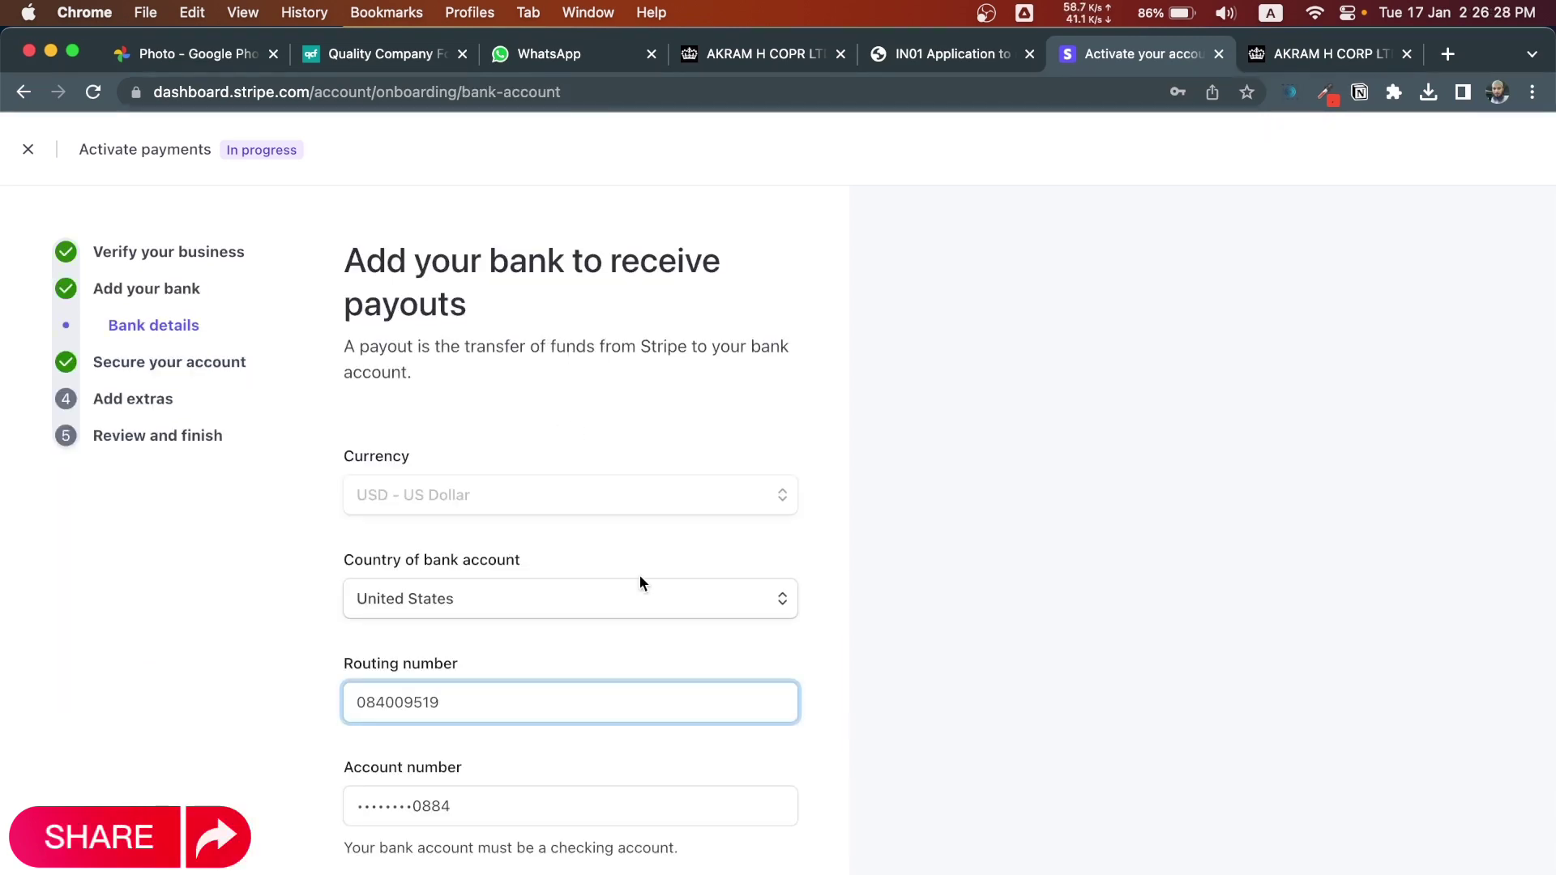
Confirm the bank details and continue.
click(270, 632)
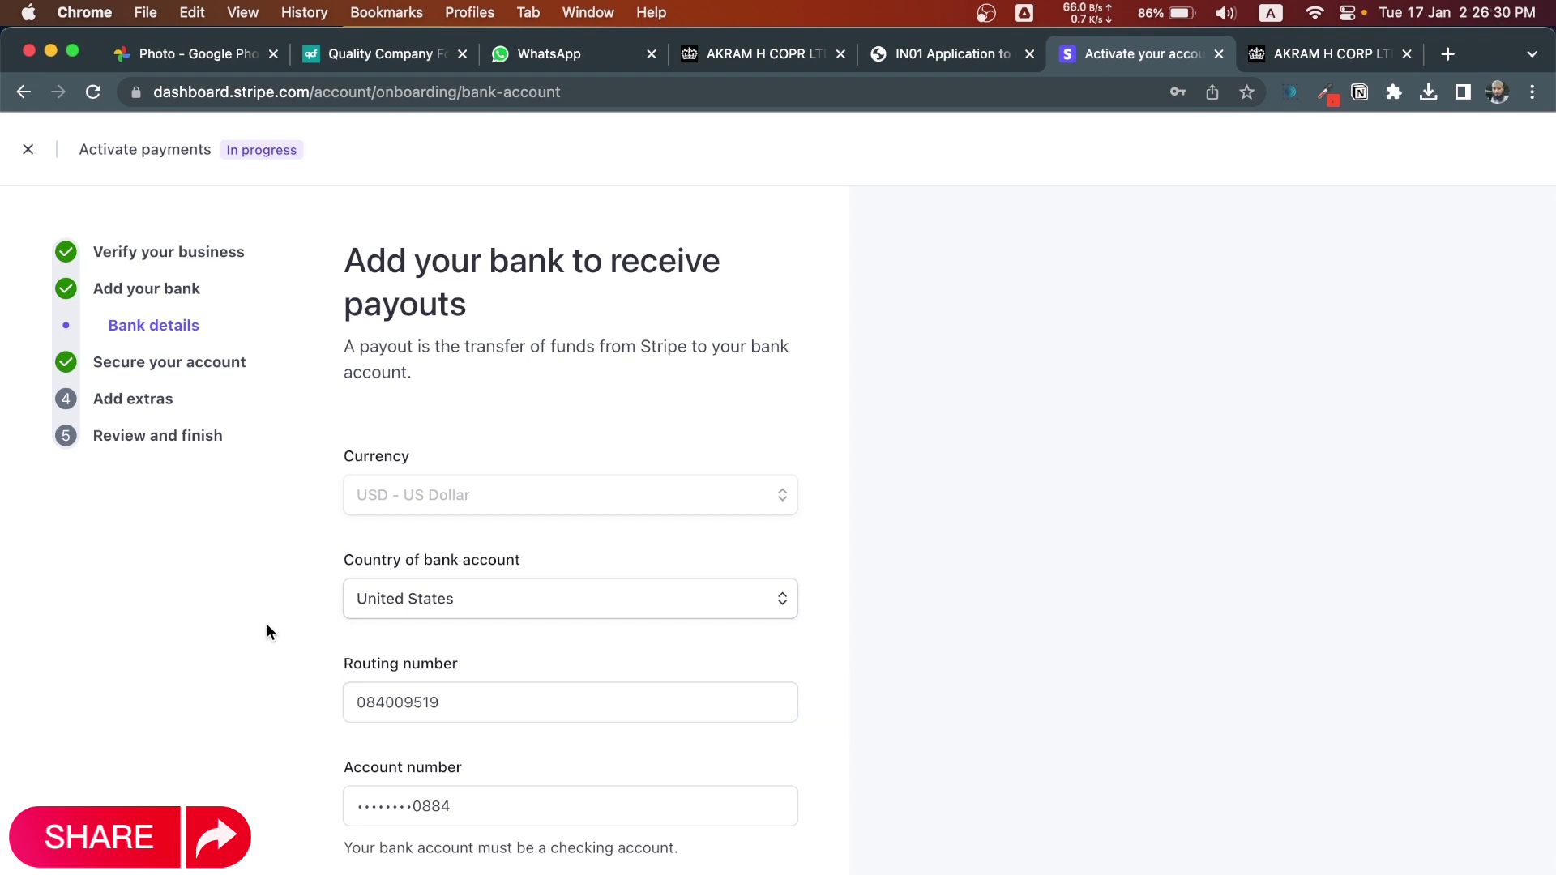
scroll(270, 632, down, 2)
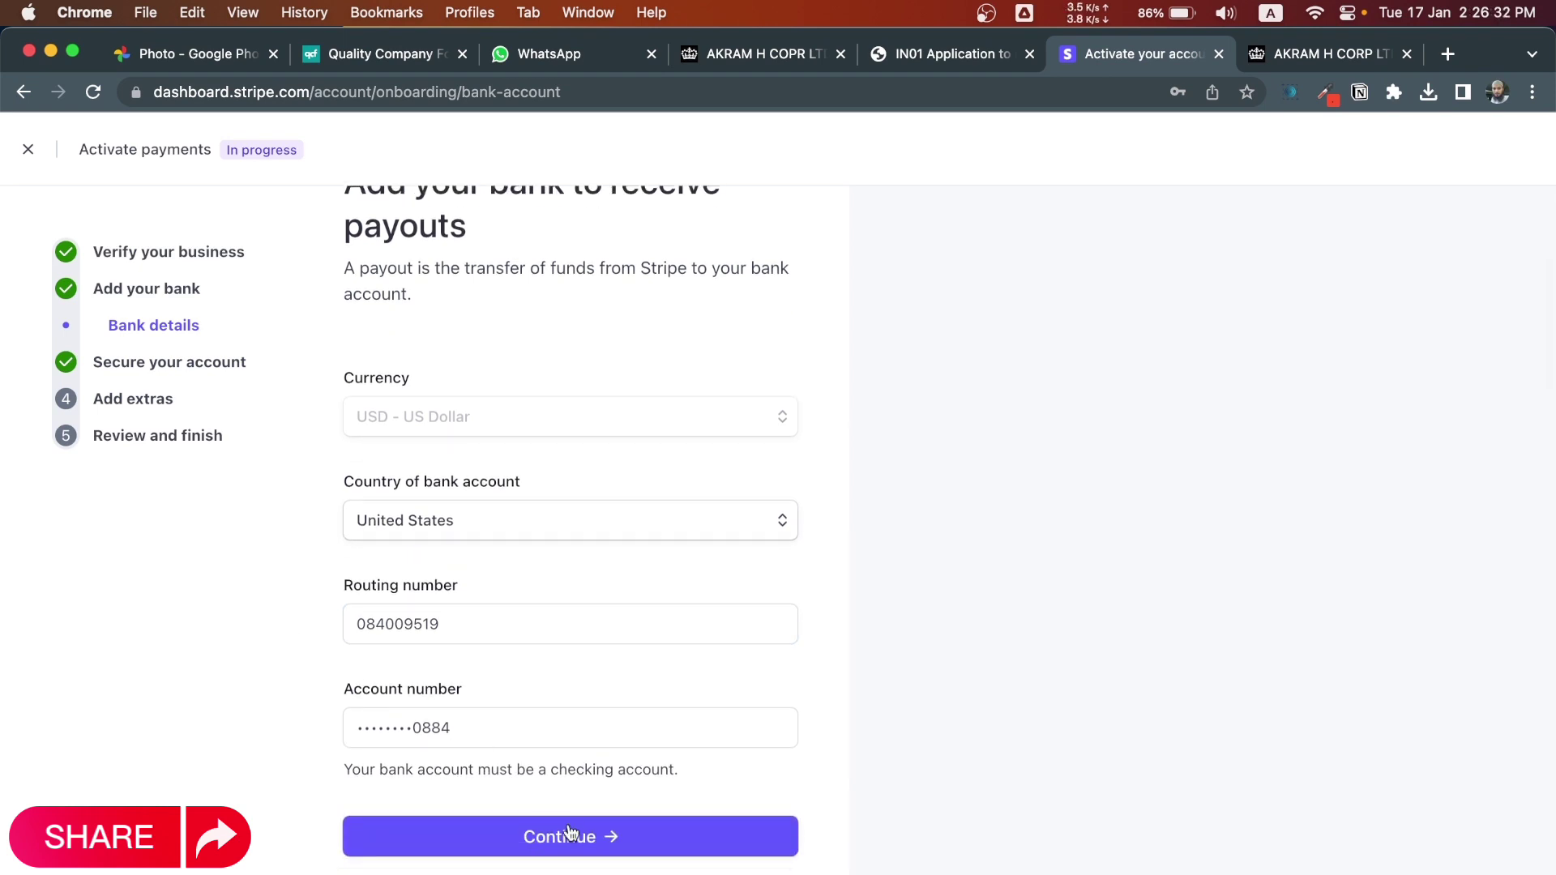
click(575, 843)
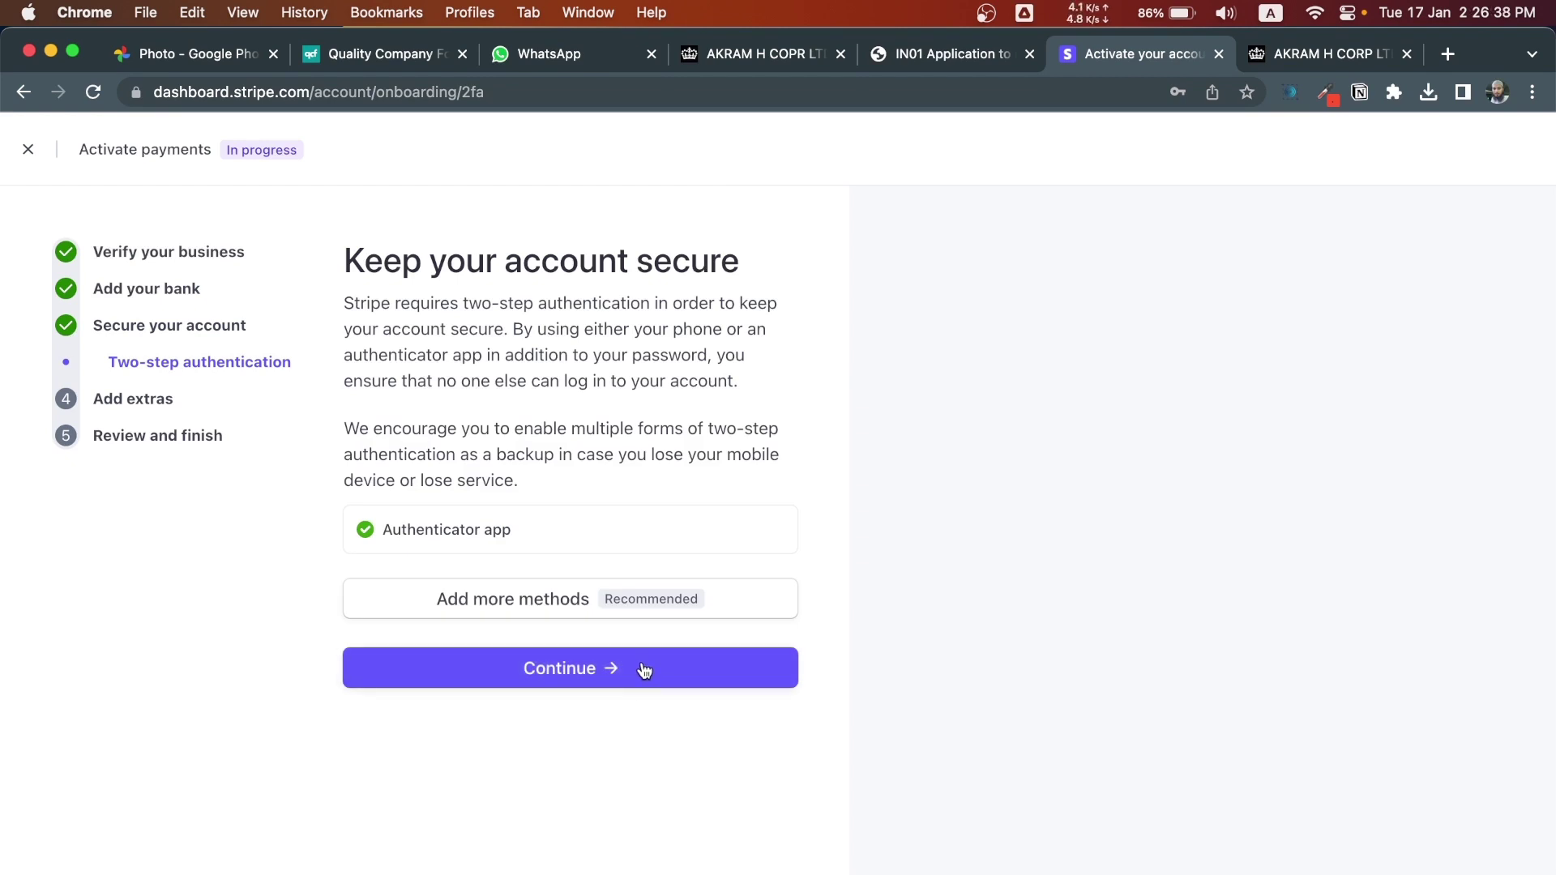
Add SMS two-step authentication, verifying with the texted six-digit code.
click(677, 598)
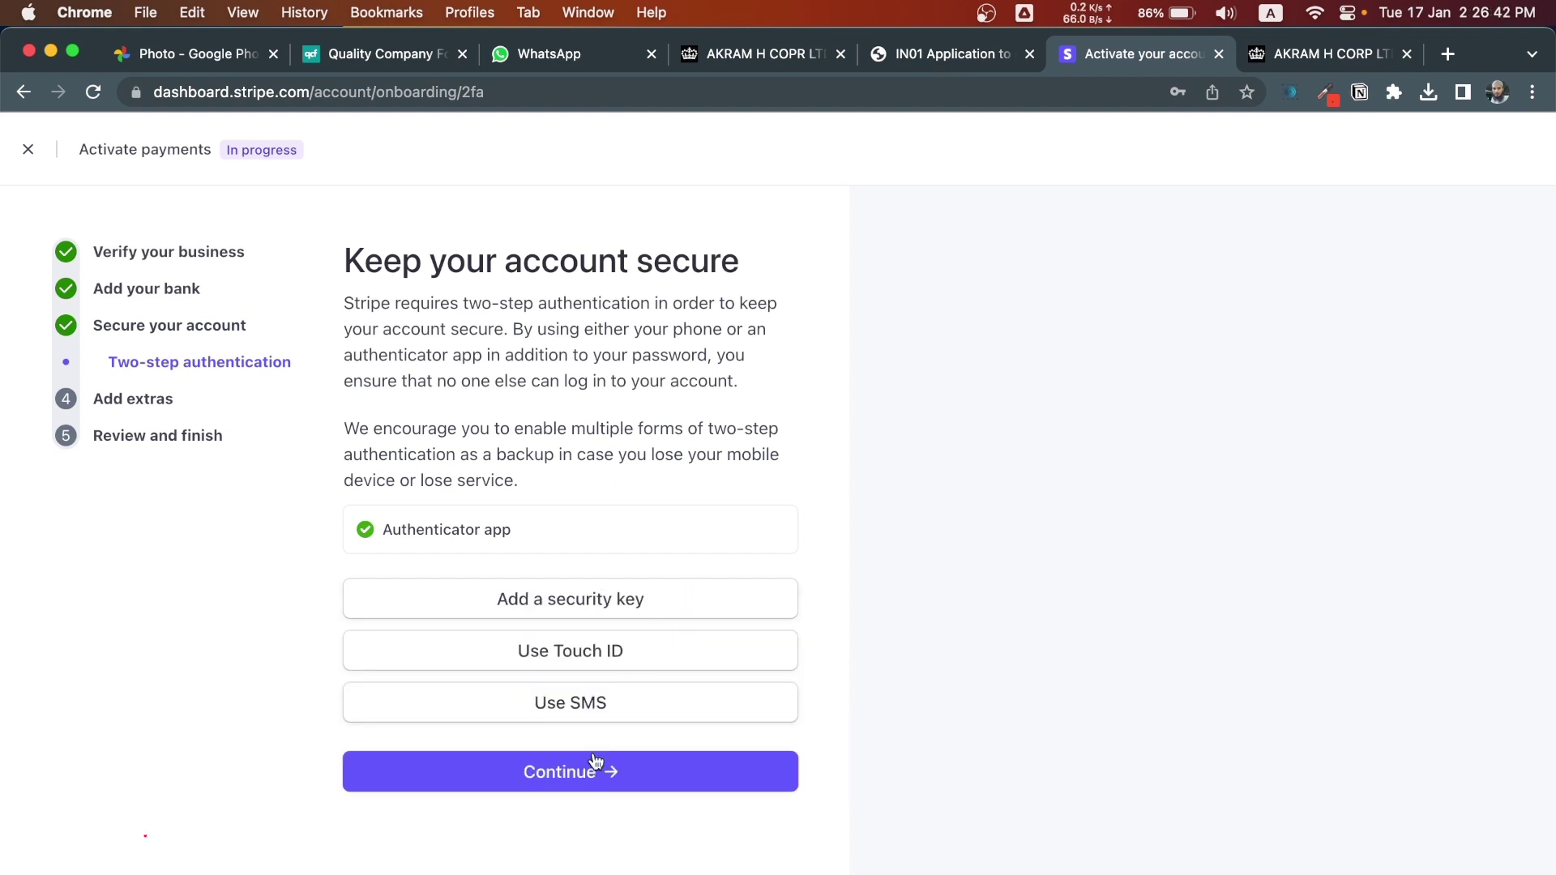
click(621, 704)
click(621, 701)
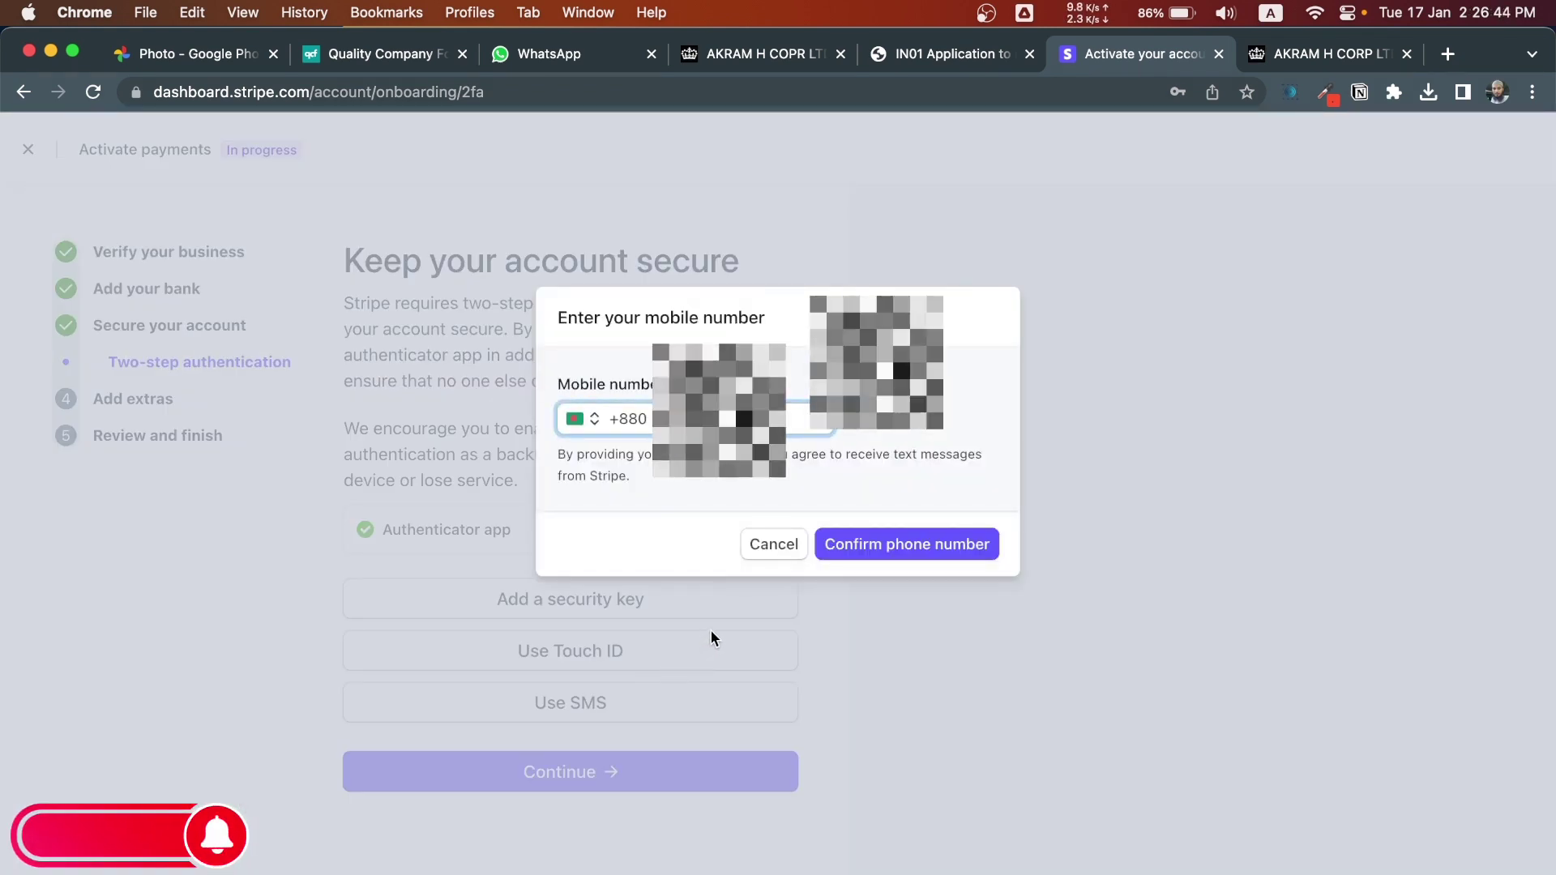
click(897, 546)
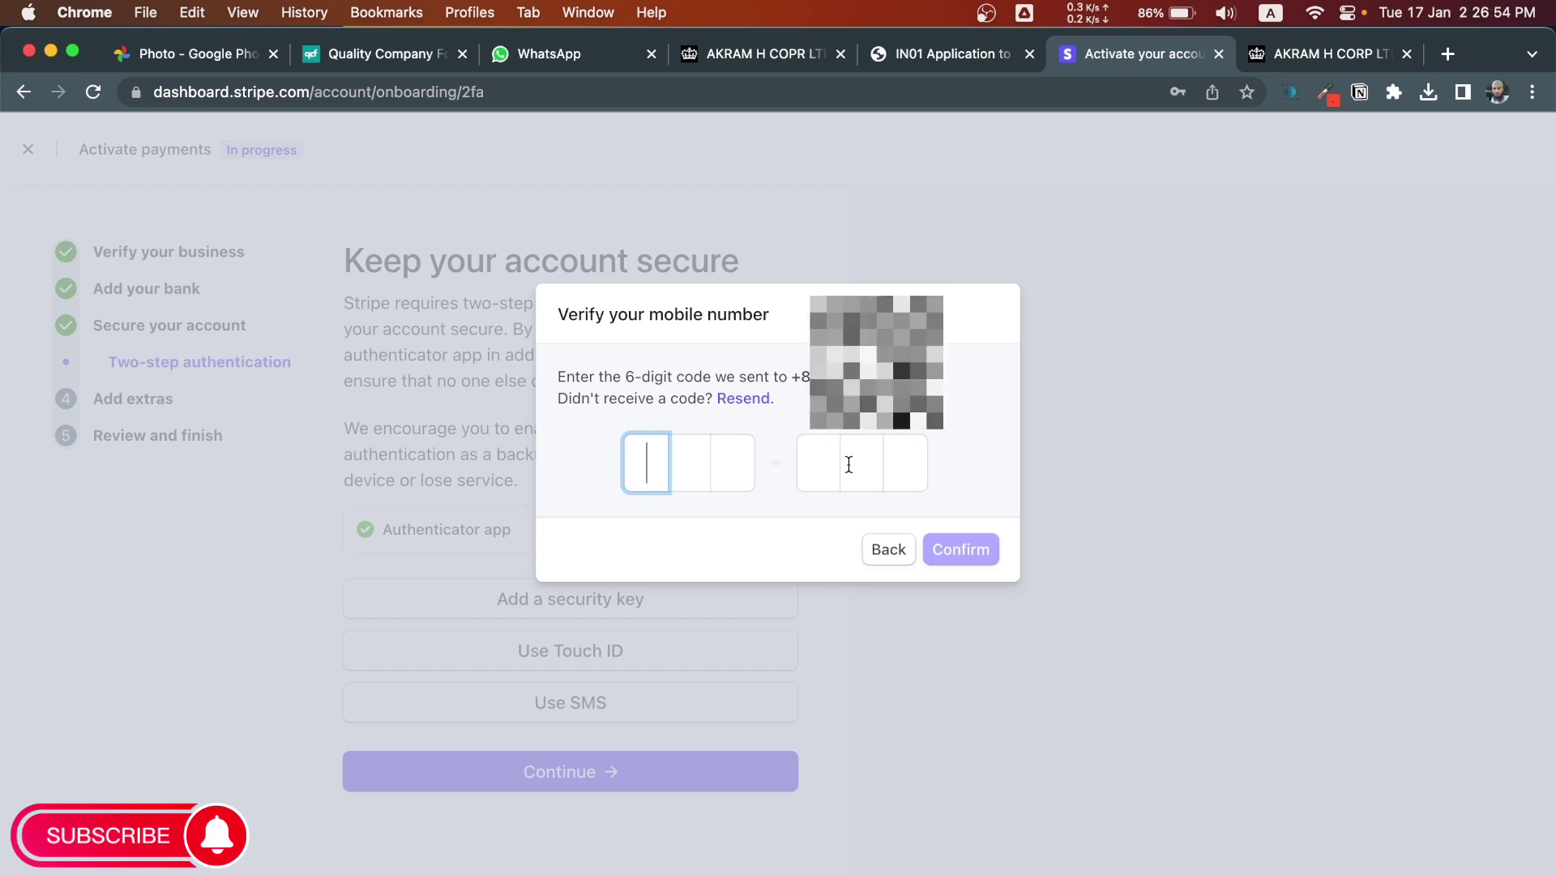
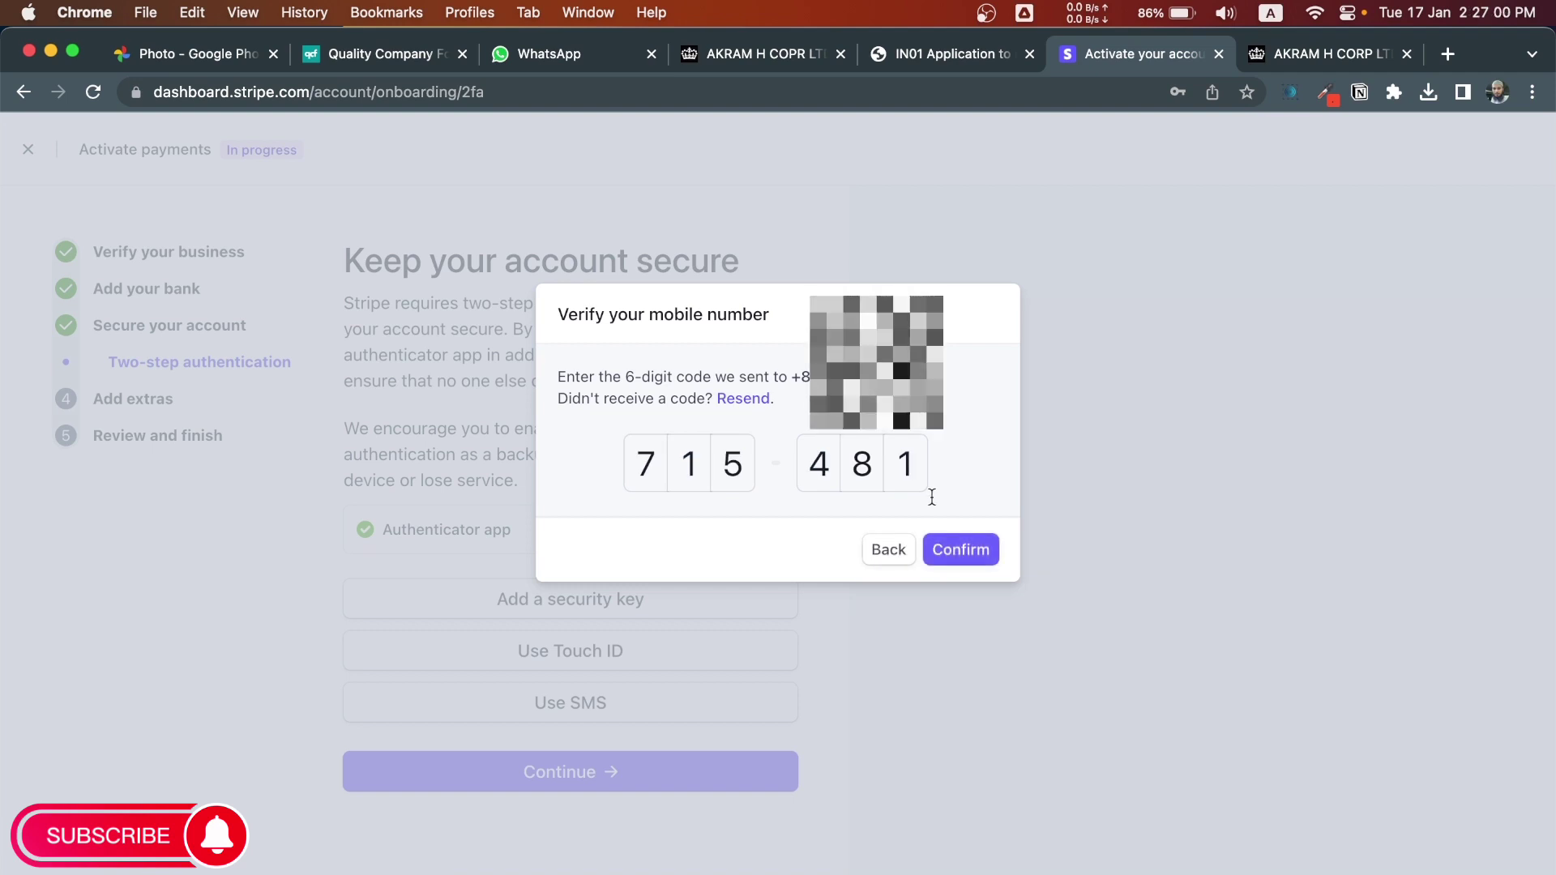
click(965, 516)
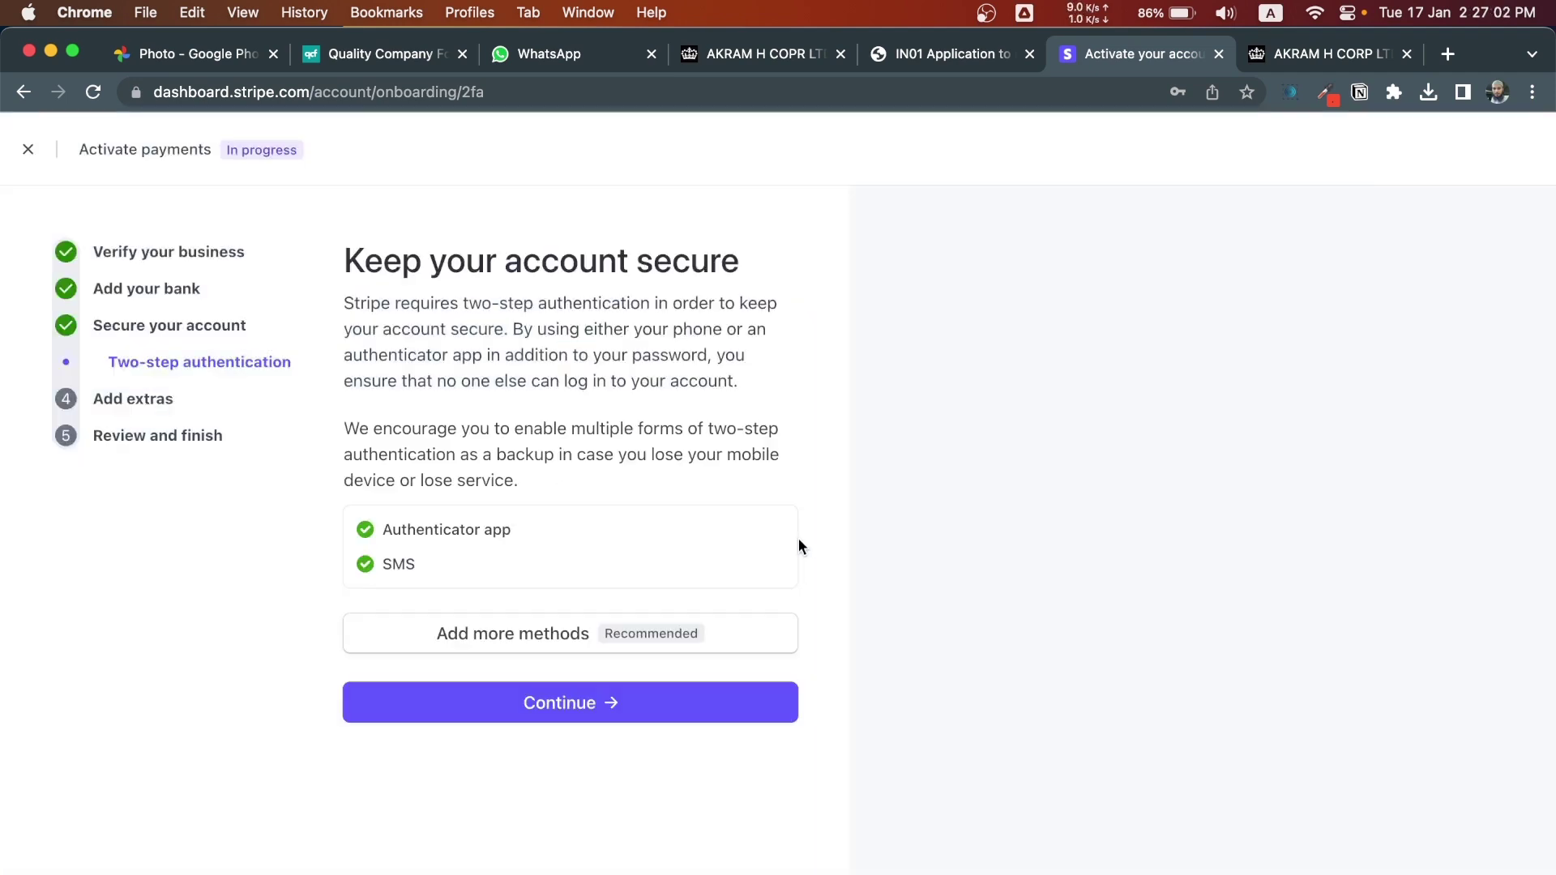
click(632, 708)
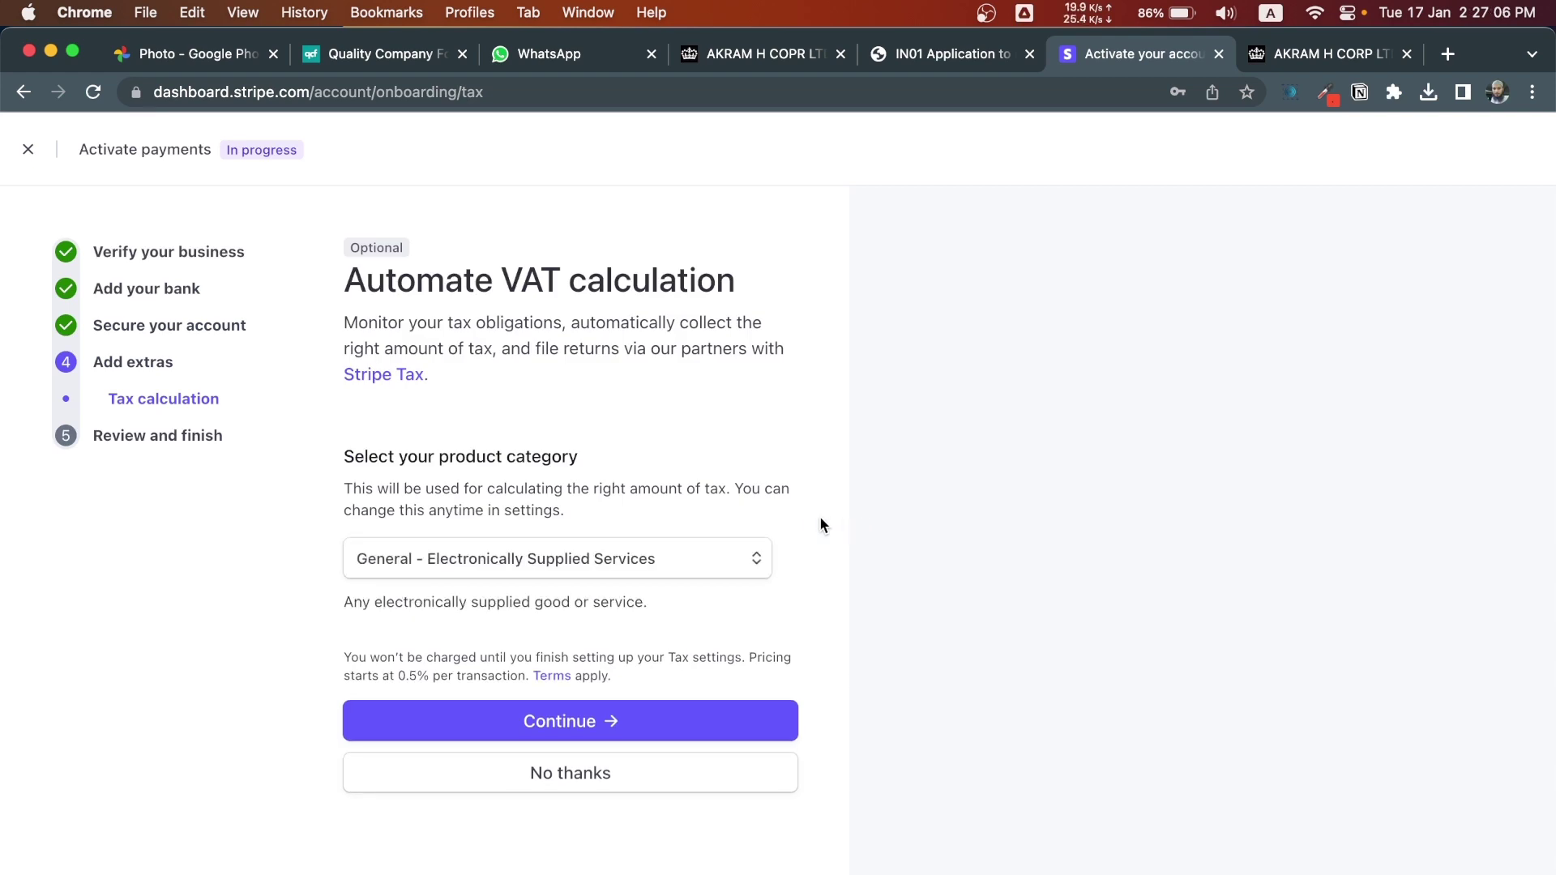
Search the product categories and choose Marketing Services as the VAT category, then continue to the summary.
click(646, 557)
click(587, 778)
scroll(587, 777, down, 3)
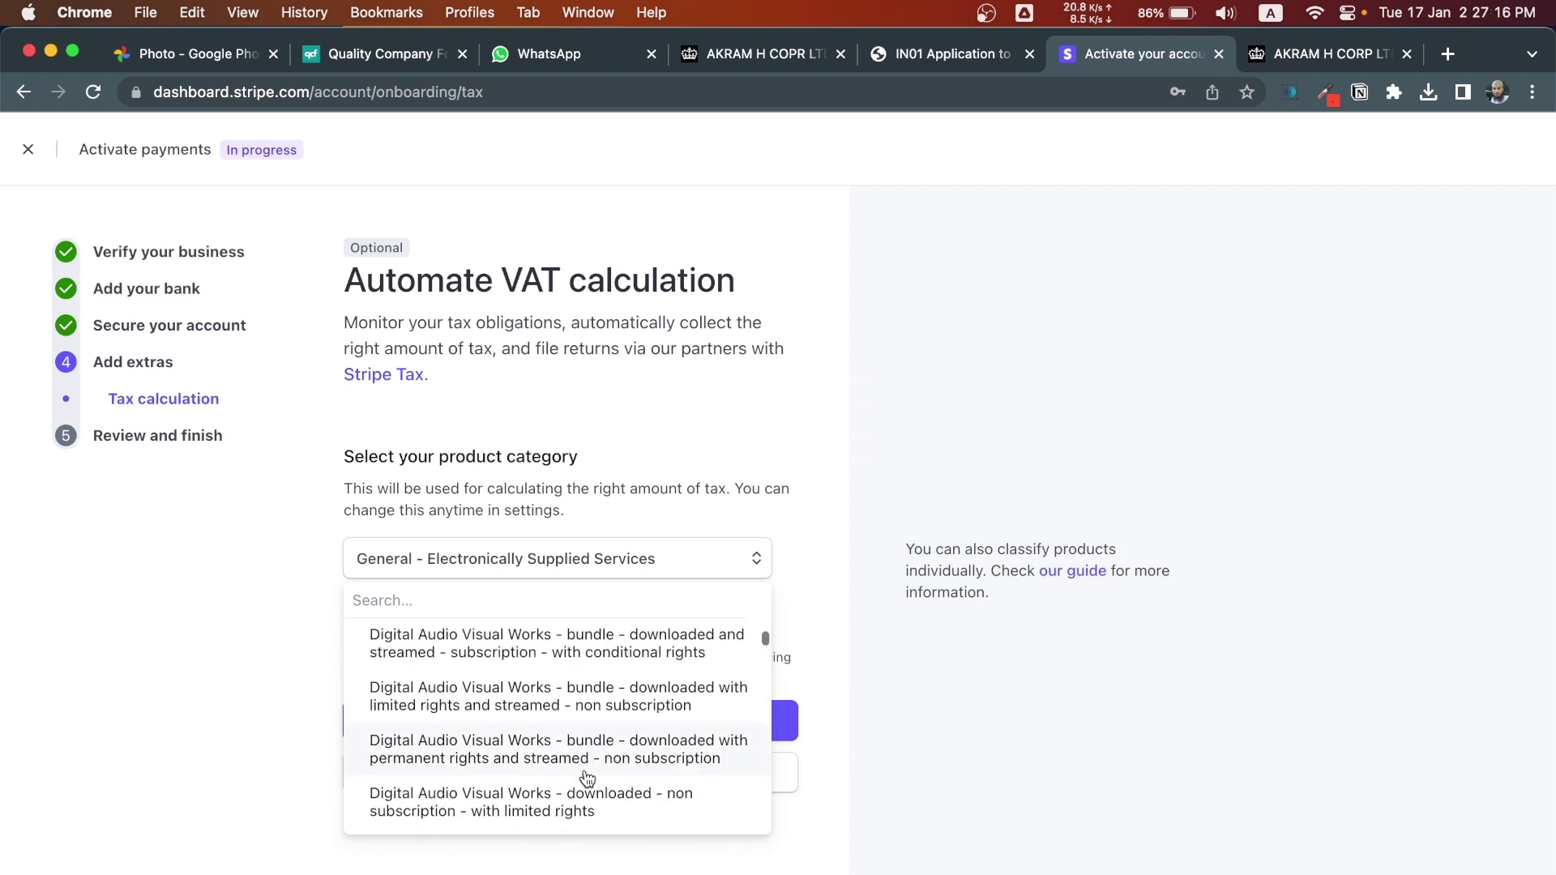
scroll(583, 730, up, 3)
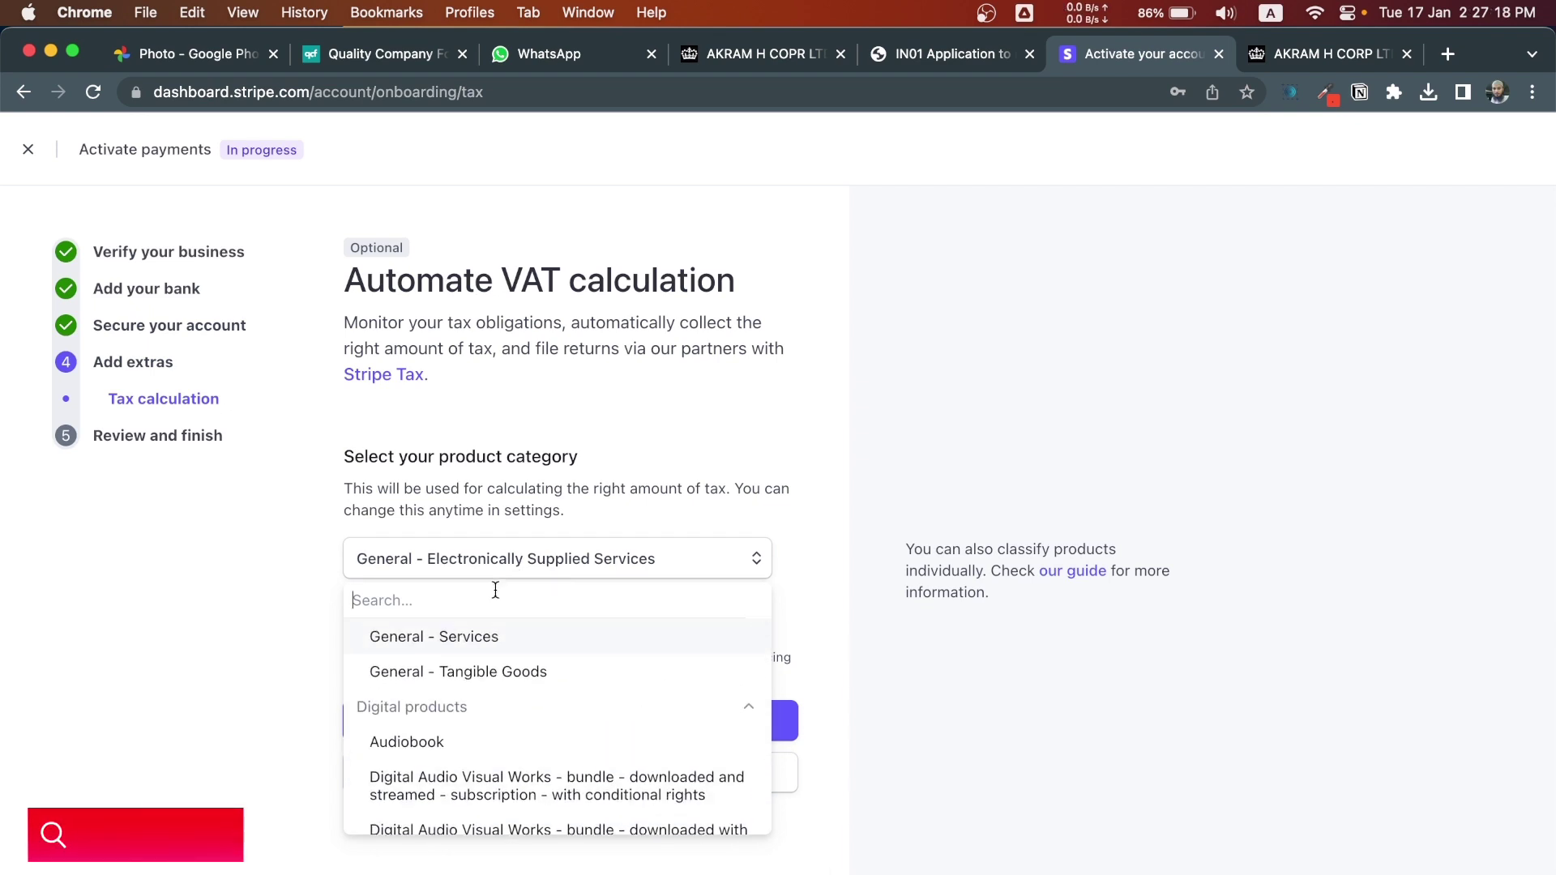
text(consultan)
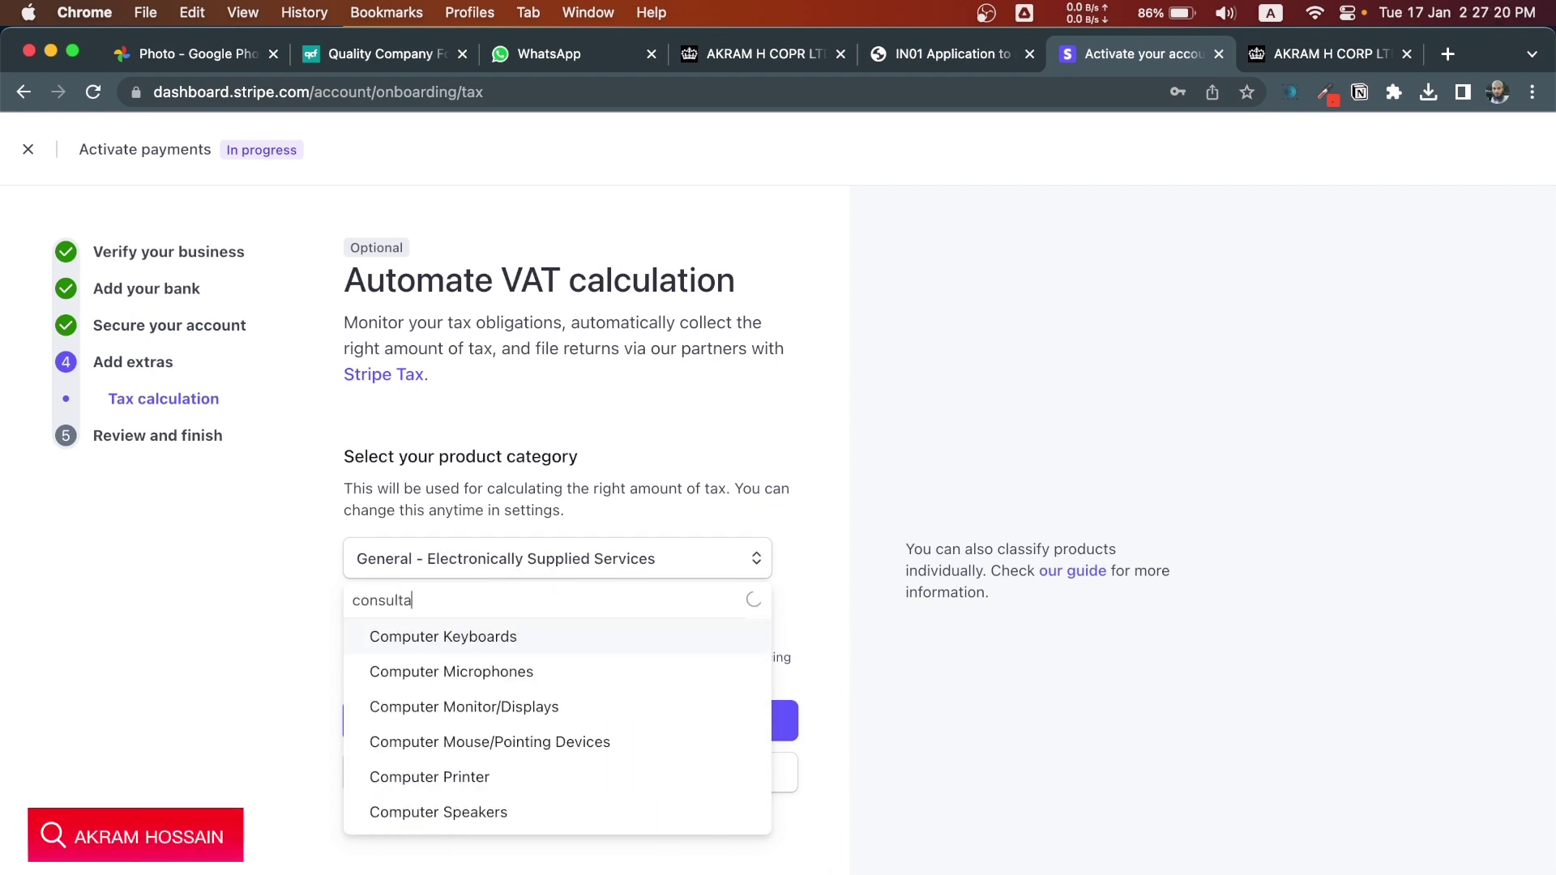
key(BackSpace)
key(BackSpace)
key(BackSpace)
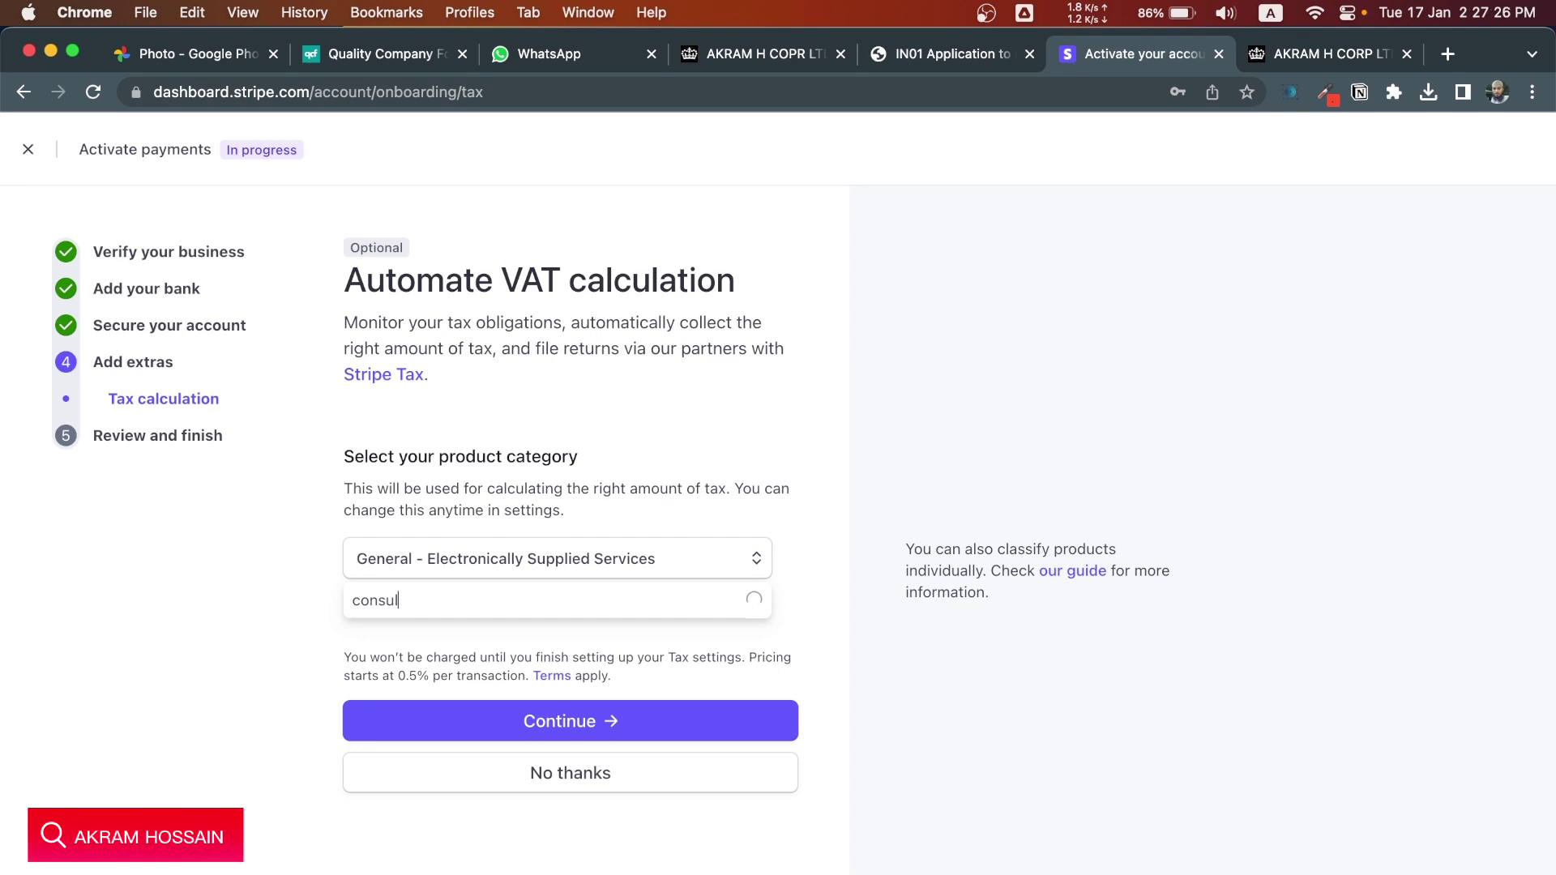
text(tan)
key(BackSpace)
key(BackSpace)
key(BackSpace)
key(BackSpace)
key(BackSpace)
key(BackSpace)
key(BackSpace)
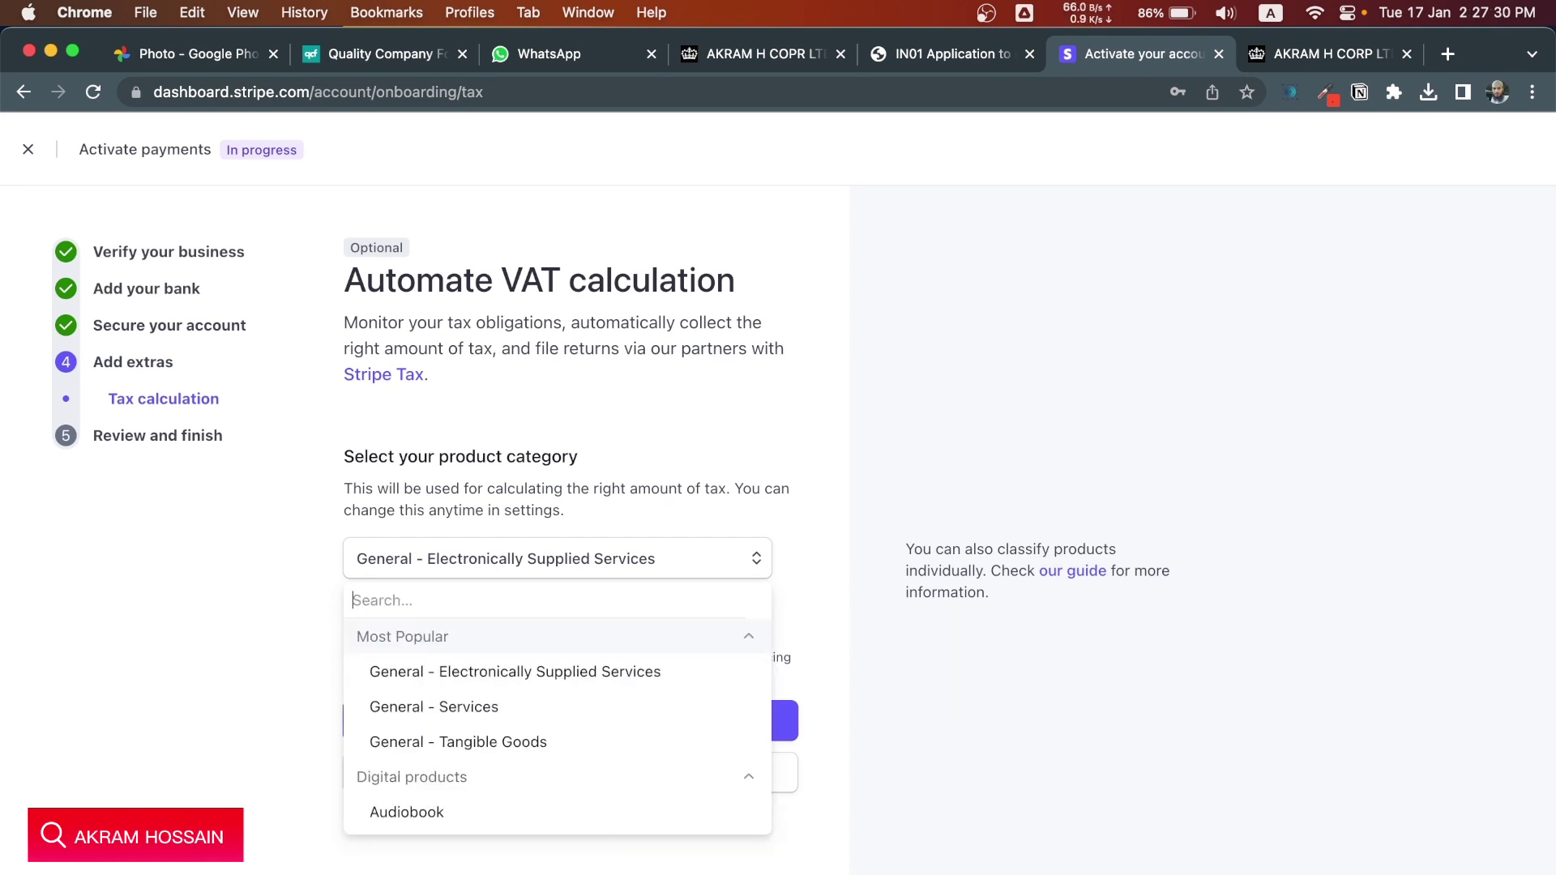
text(marketing)
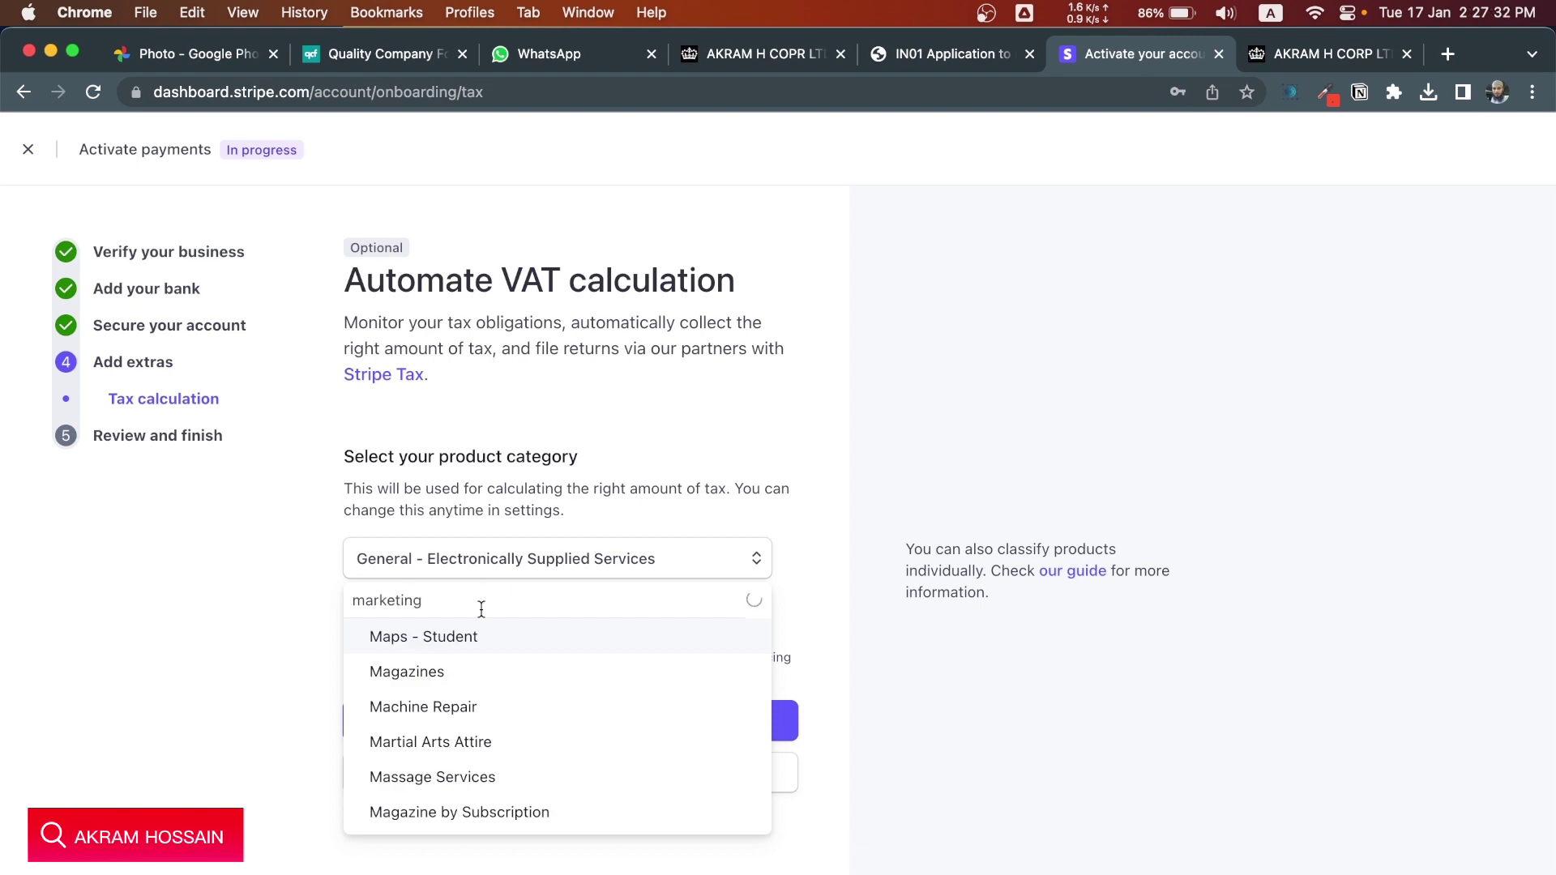
click(534, 638)
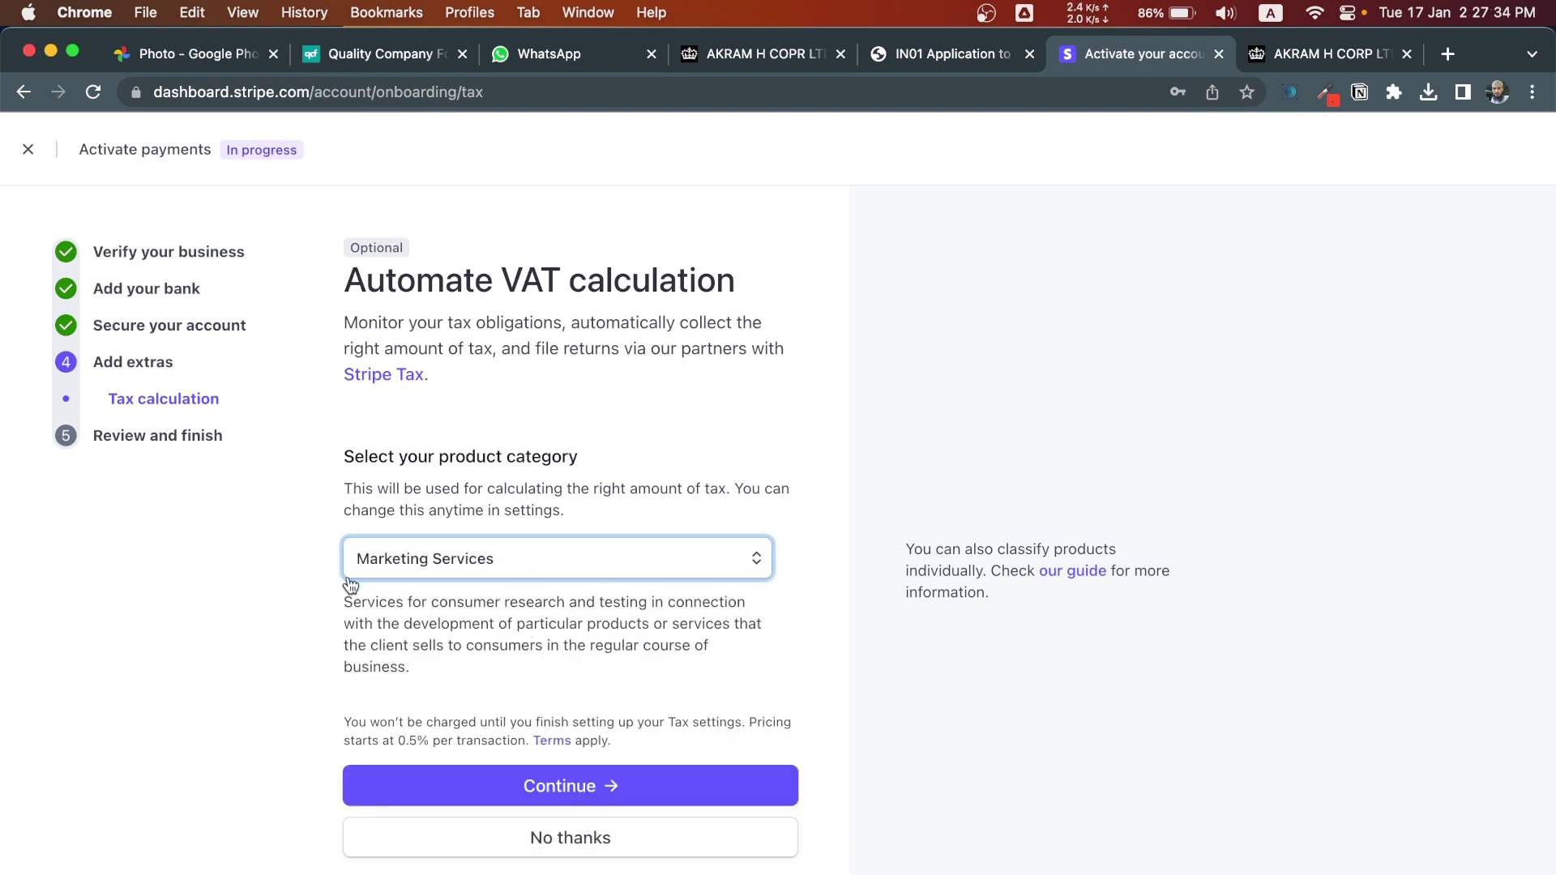
scroll(316, 612, down, 1)
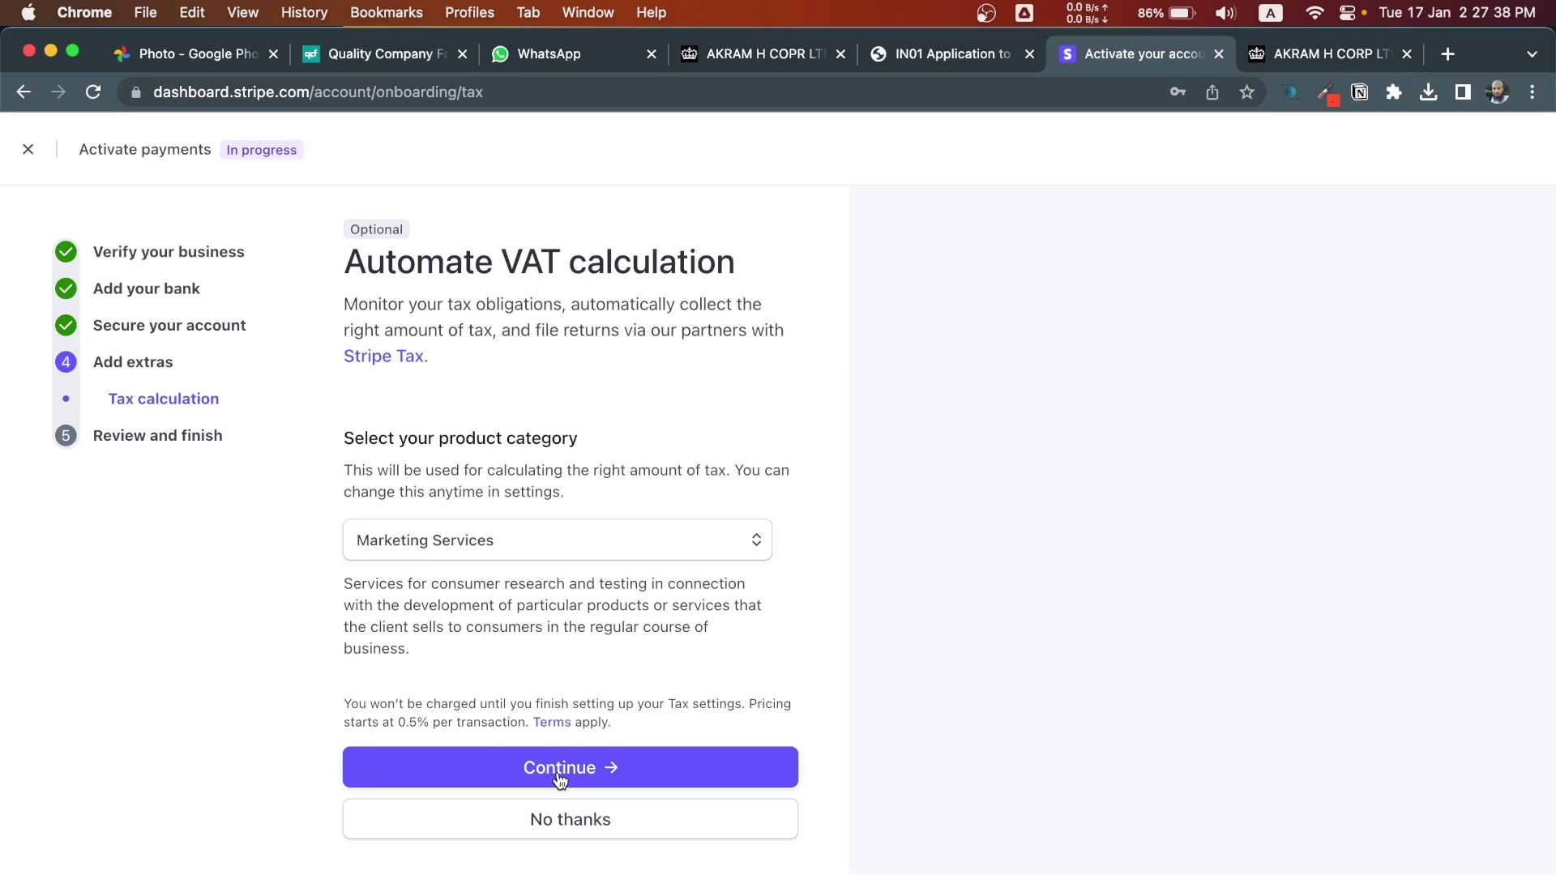
click(559, 775)
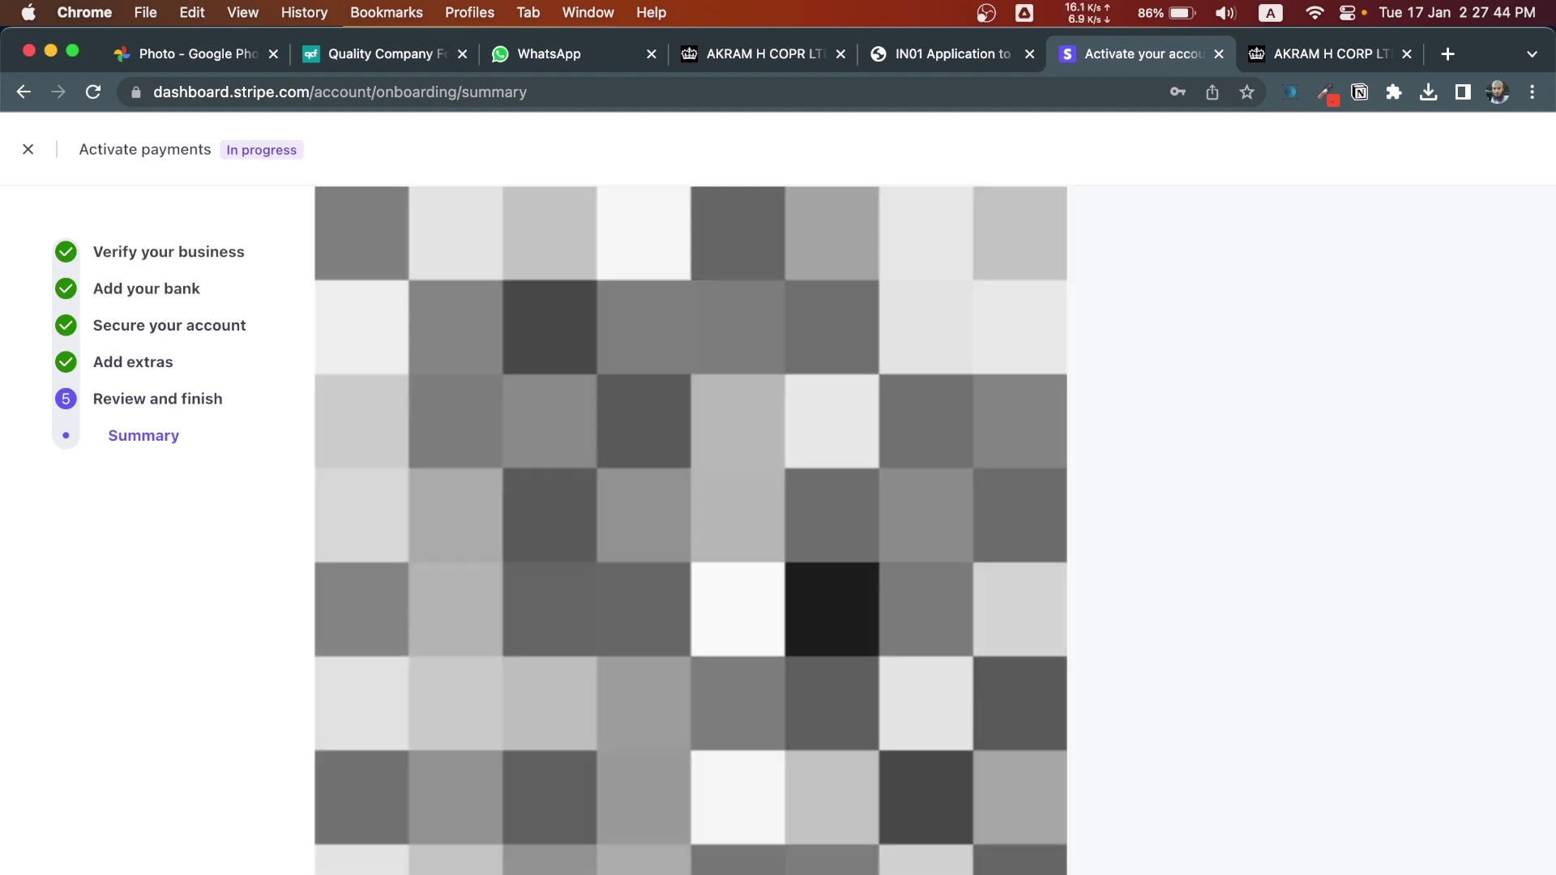
Check the summary's payout accounts, two-step authentication and tax settings, then Agree & Submit the application.
scroll(691, 526, down, 1)
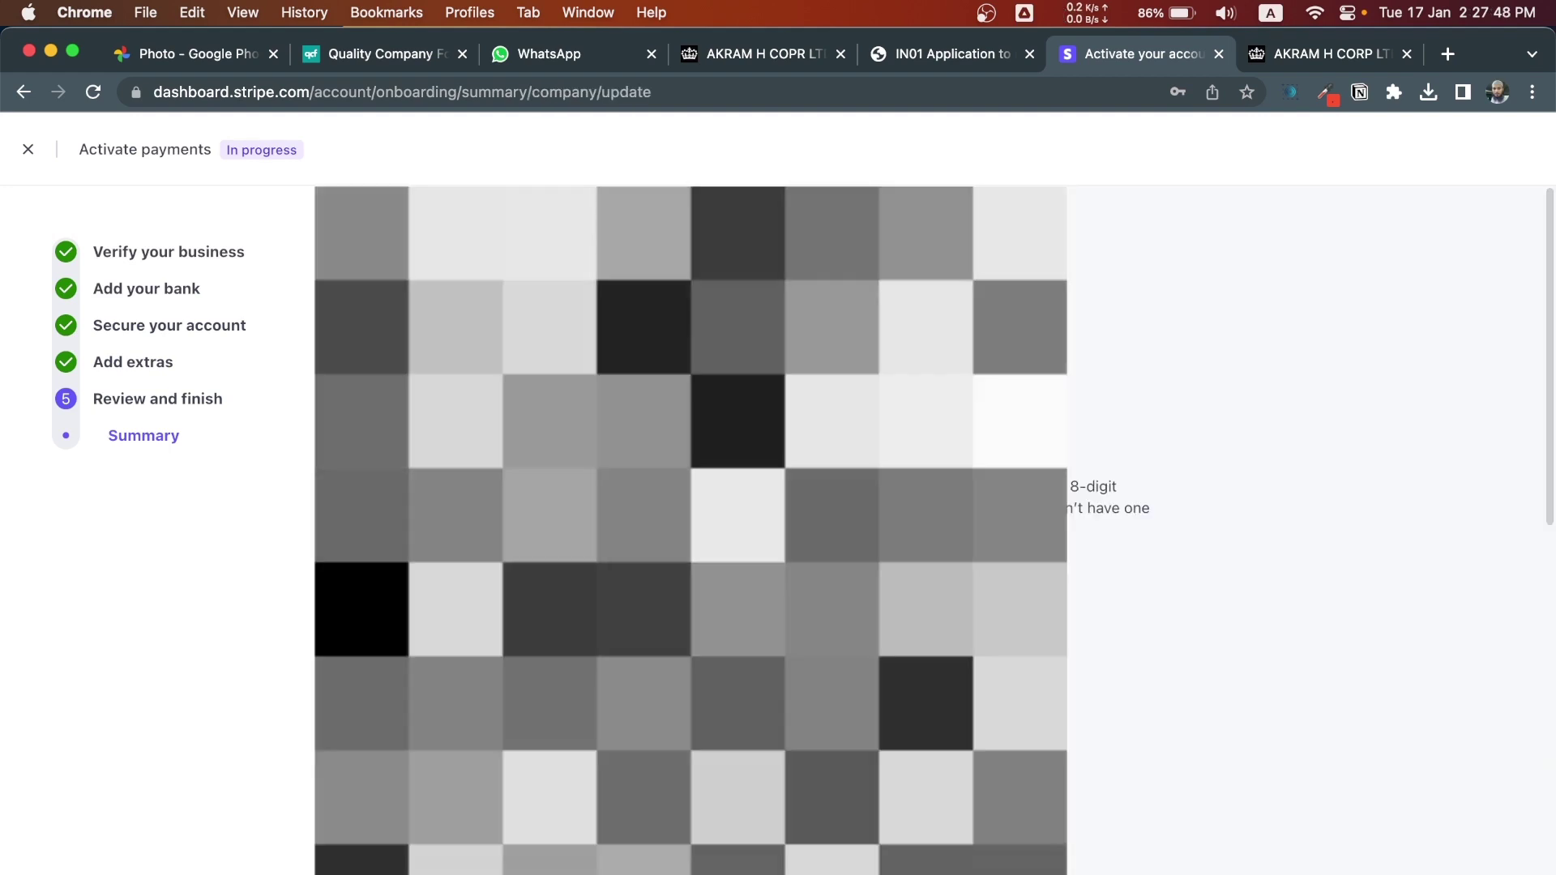
scroll(691, 527, down, 5)
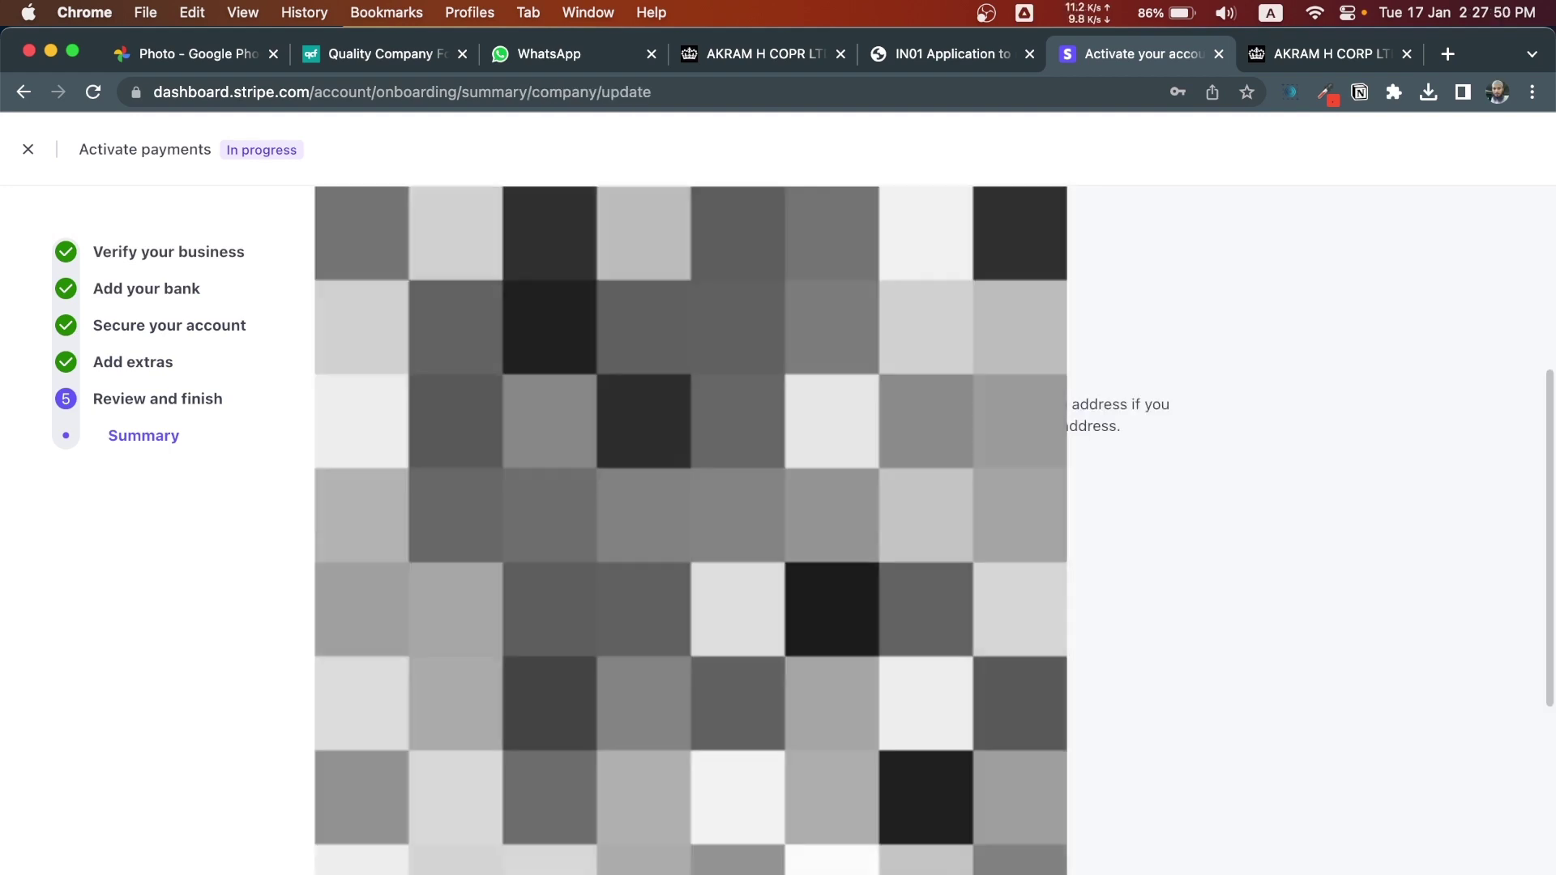
scroll(690, 527, down, 3)
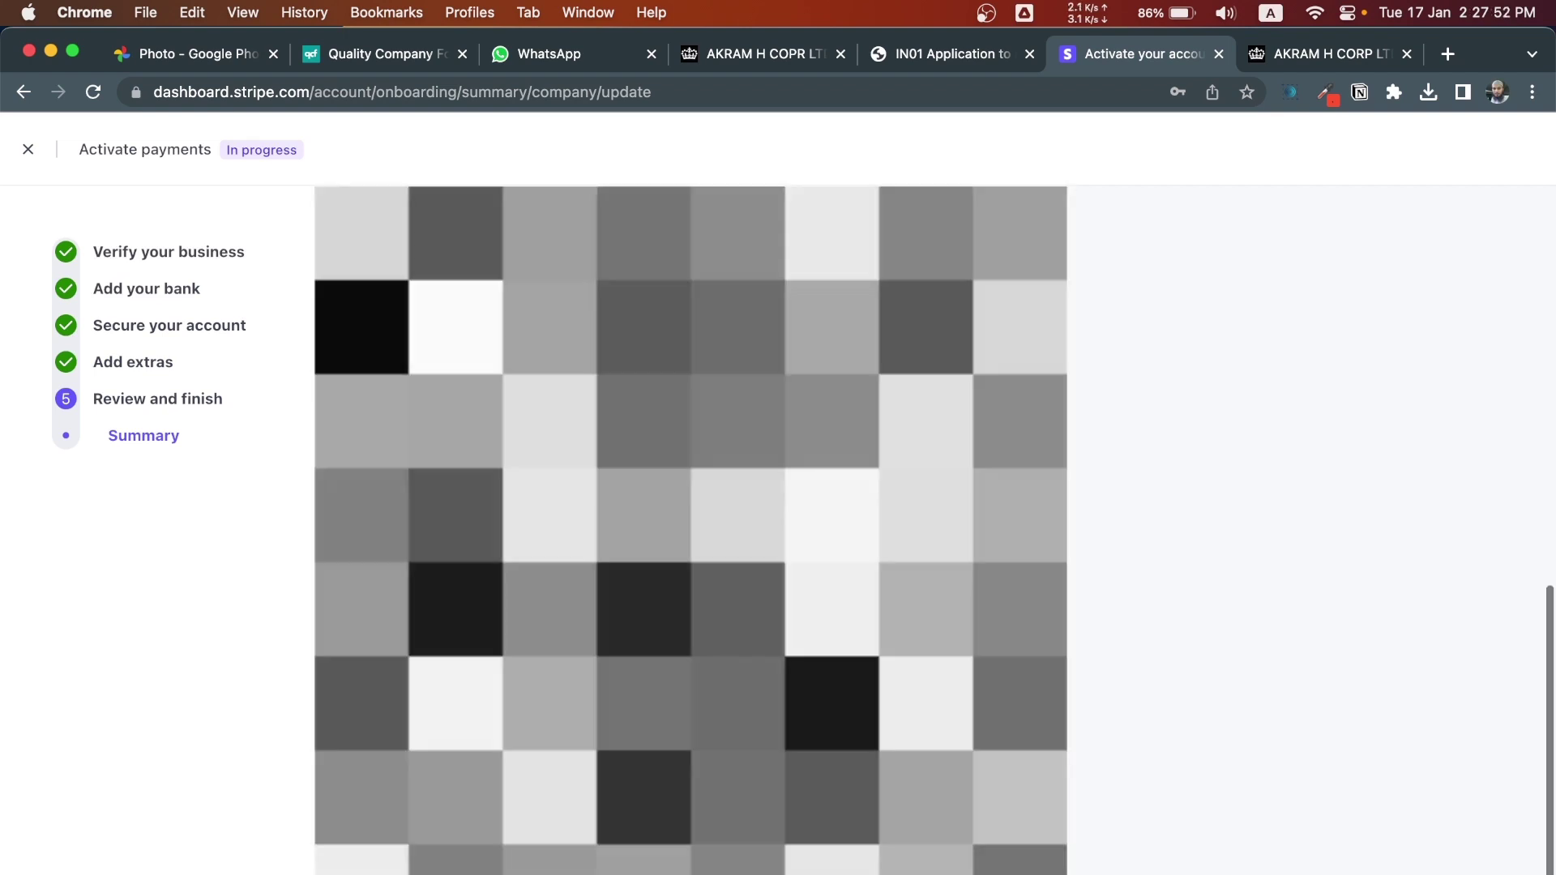
scroll(690, 527, down, 3)
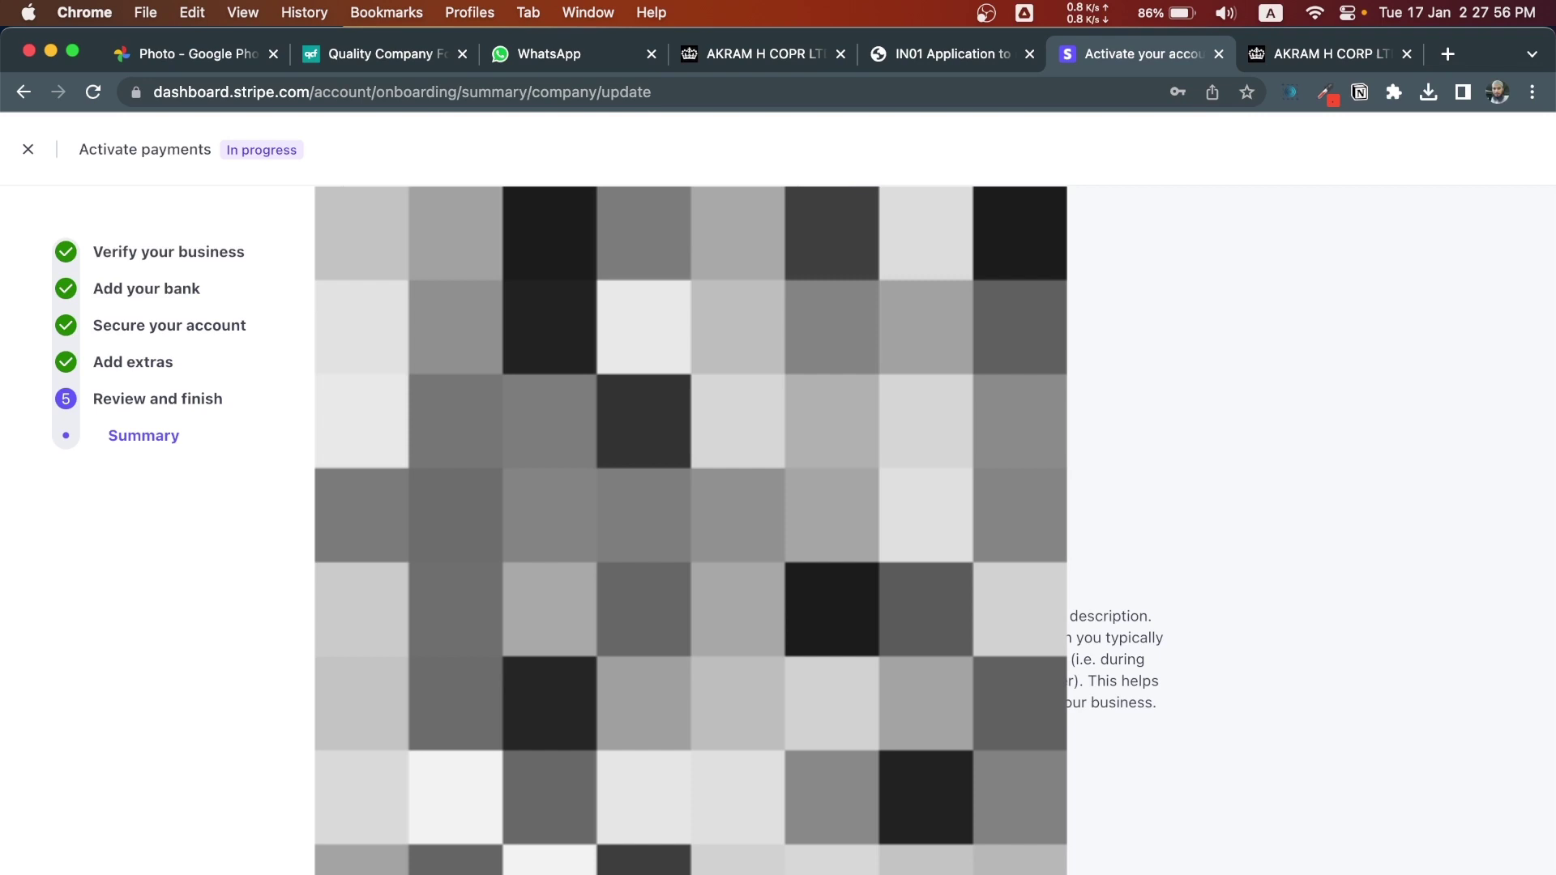
key(Return)
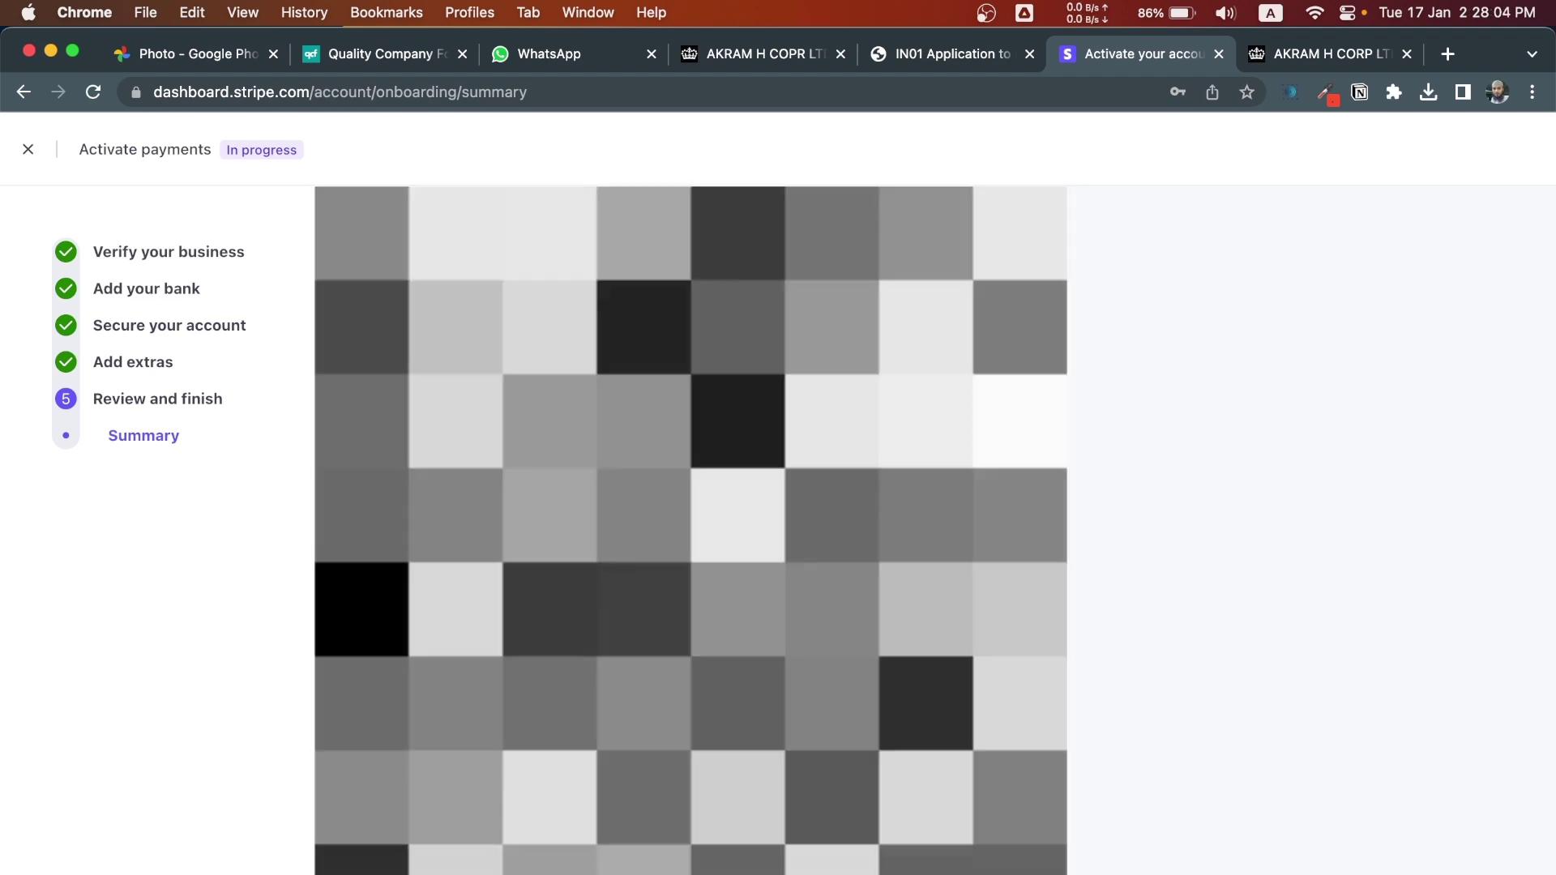
scroll(690, 527, down, 3)
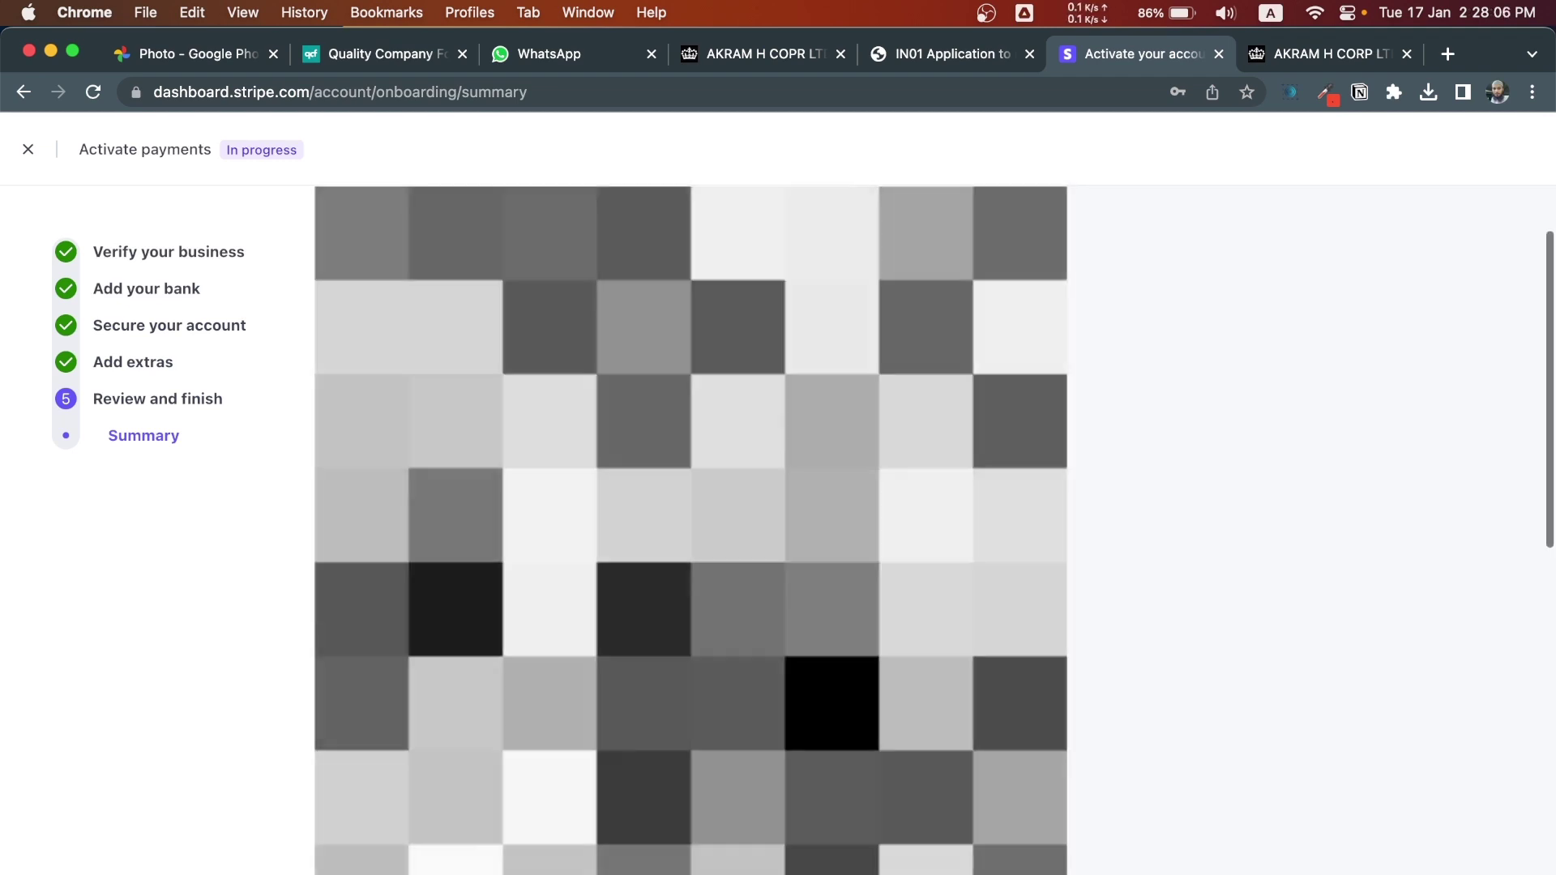
scroll(690, 527, down, 5)
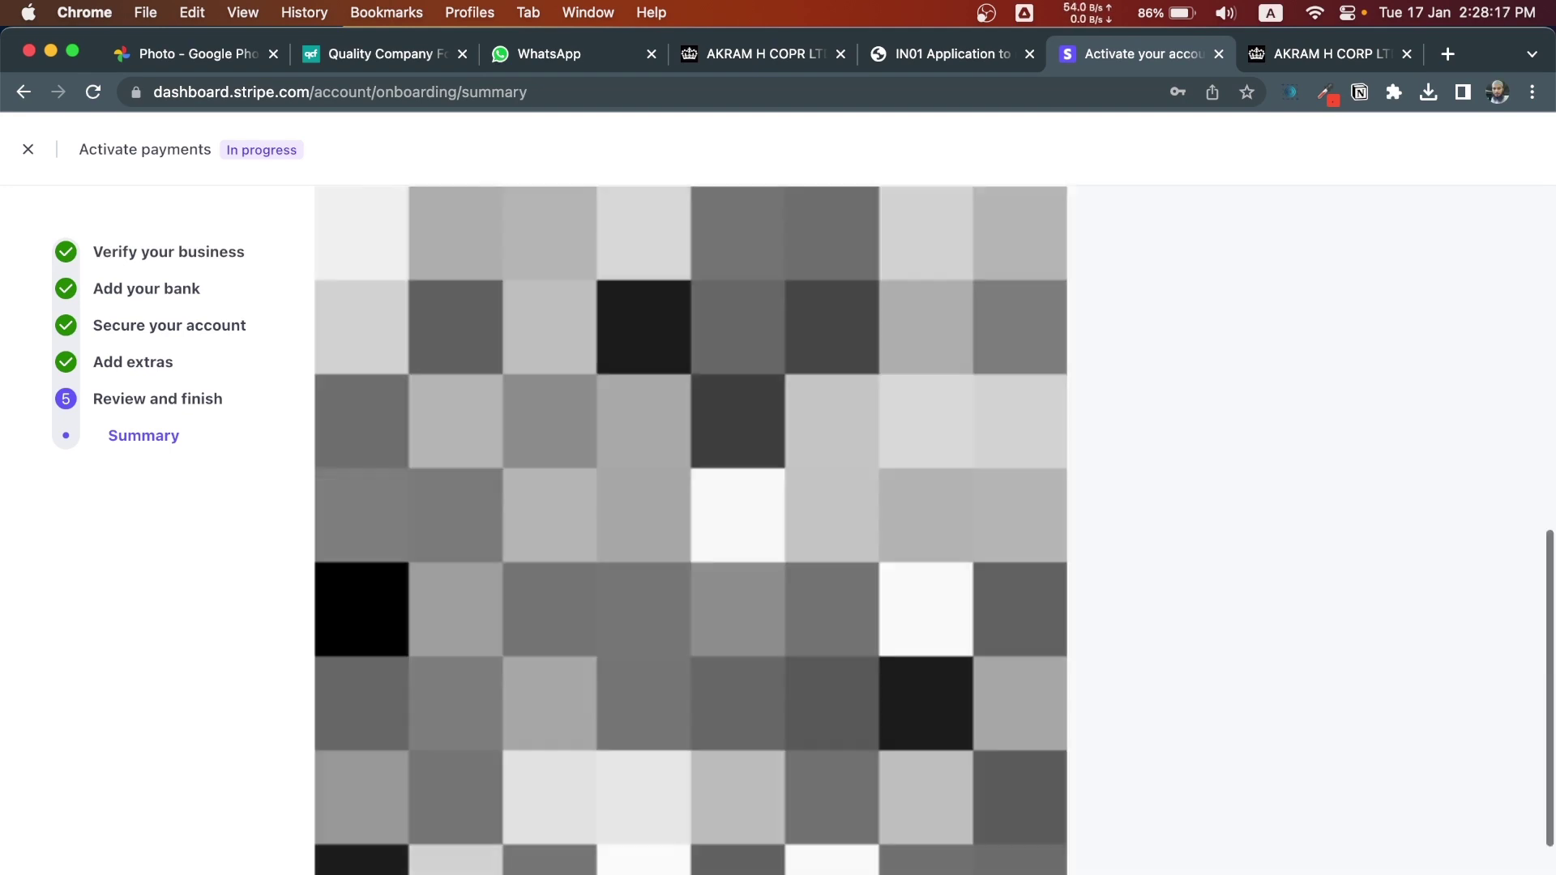
scroll(691, 527, down, 3)
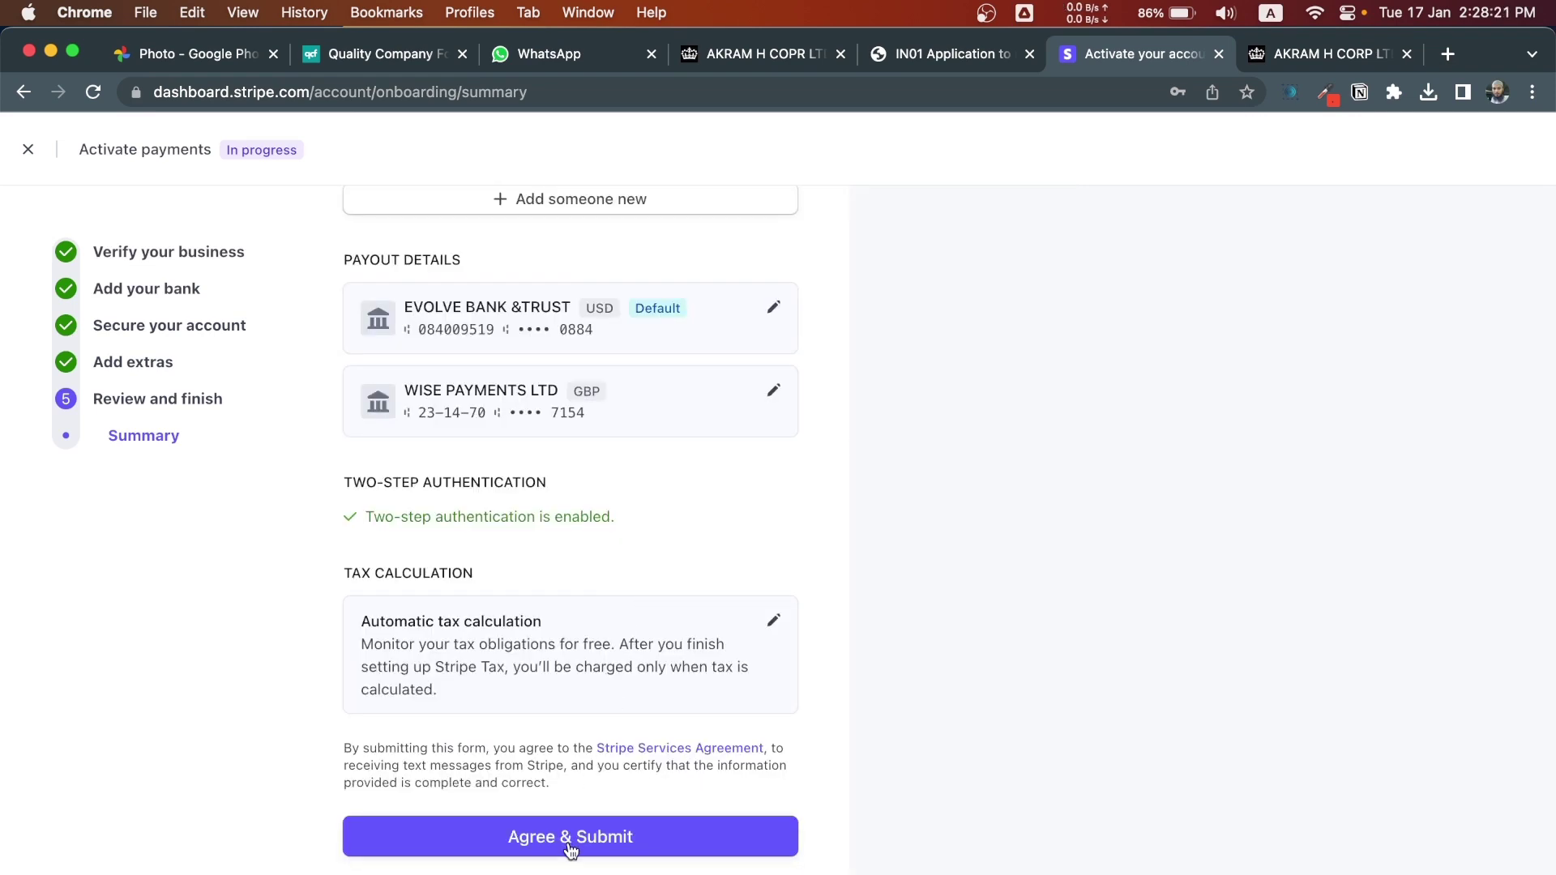
click(571, 847)
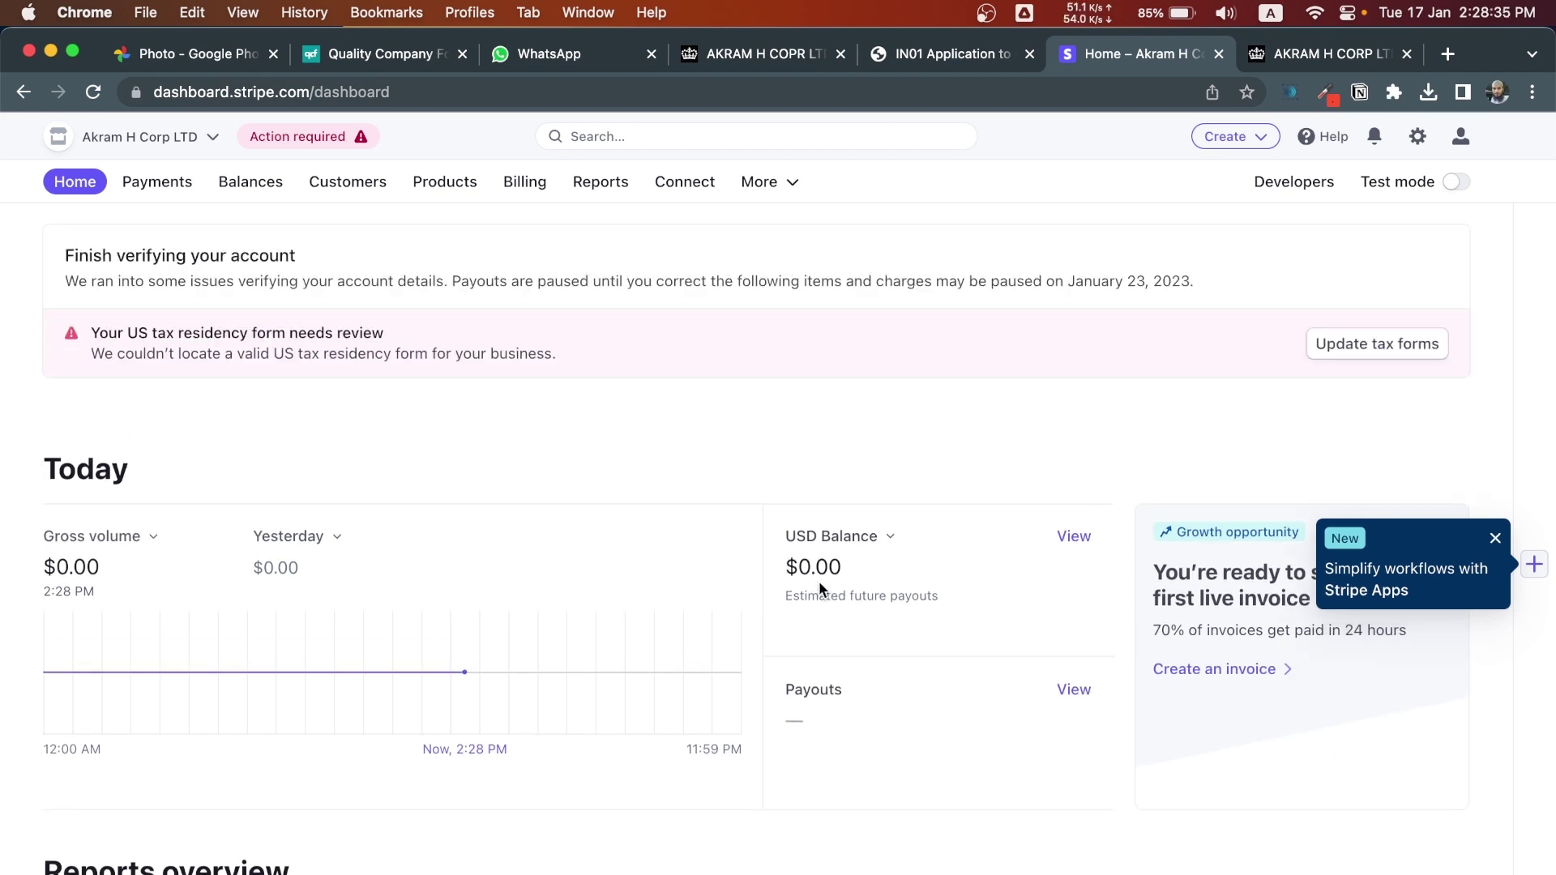
Open the US tax forms update requested on the dashboard.
click(1343, 340)
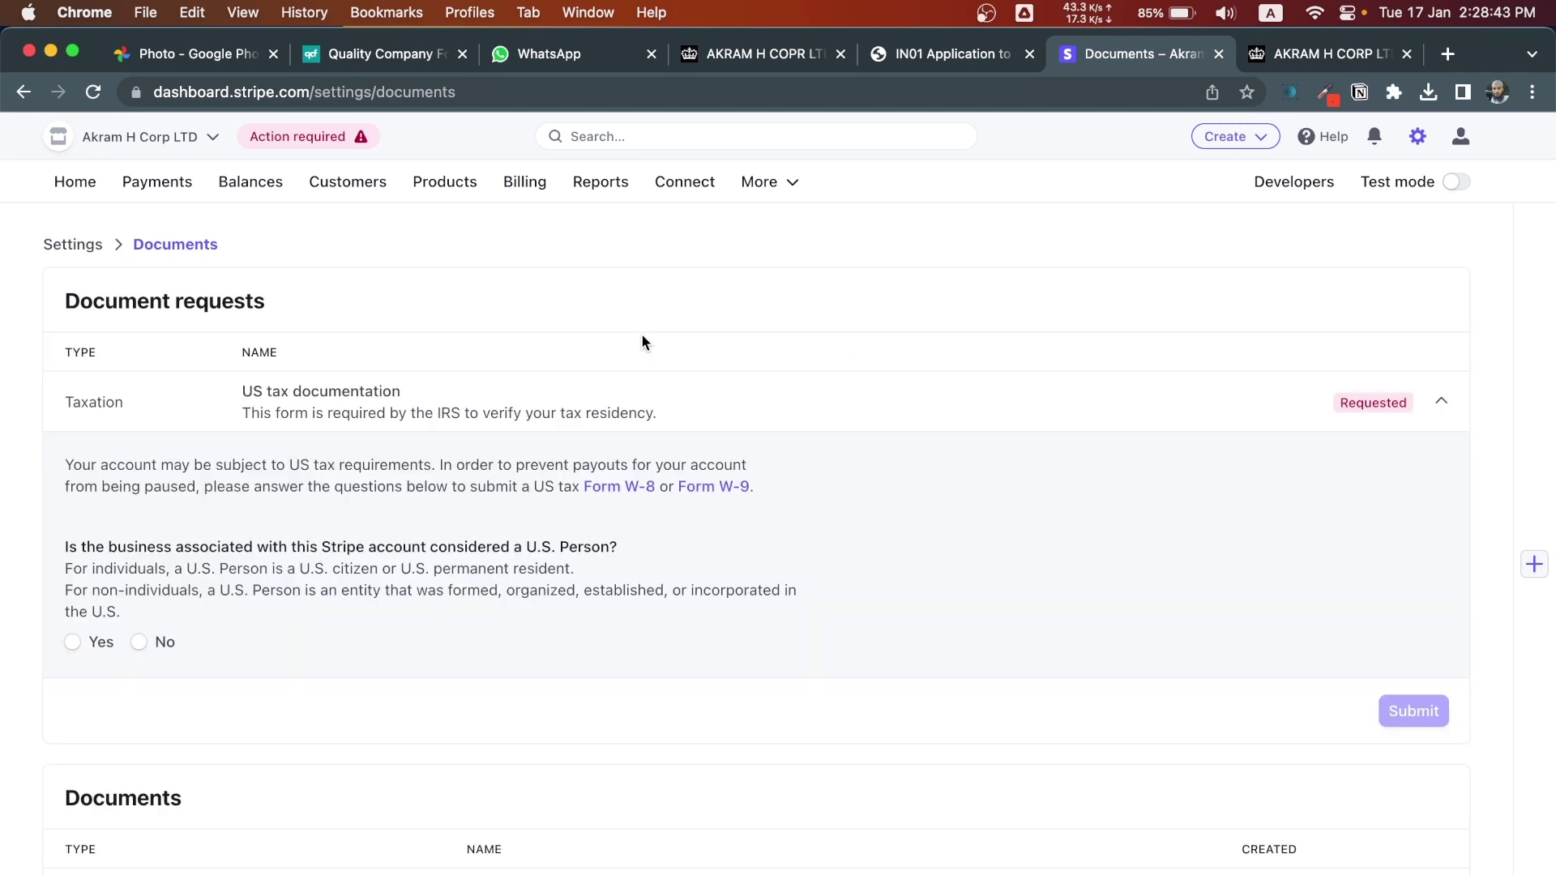
Answer No to the U.S. Person question and start preparing the Form W-8.
click(138, 641)
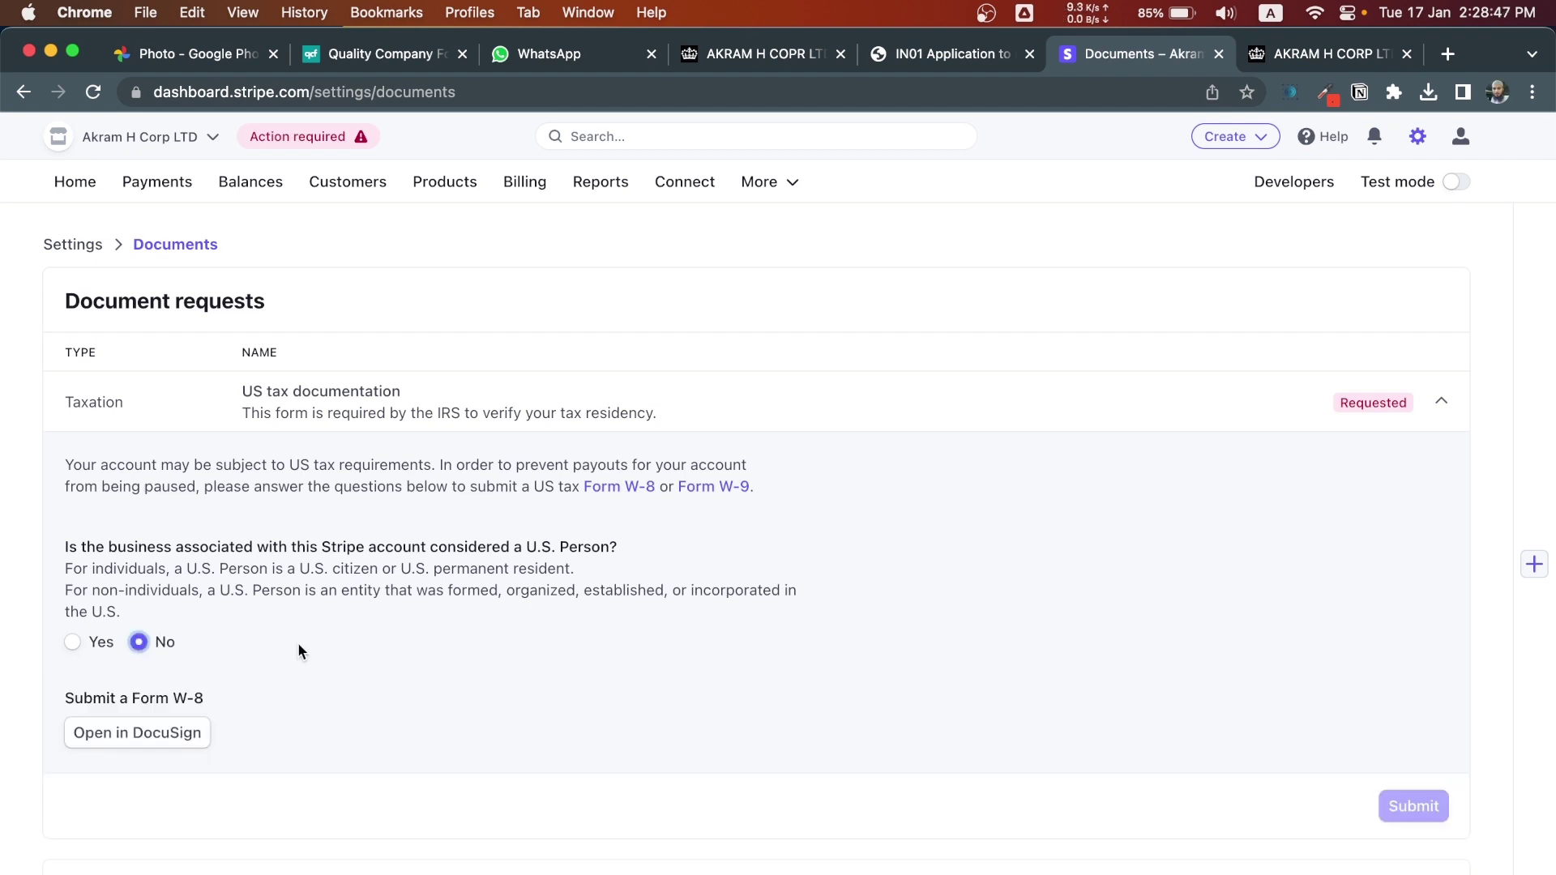
scroll(361, 647, down, 3)
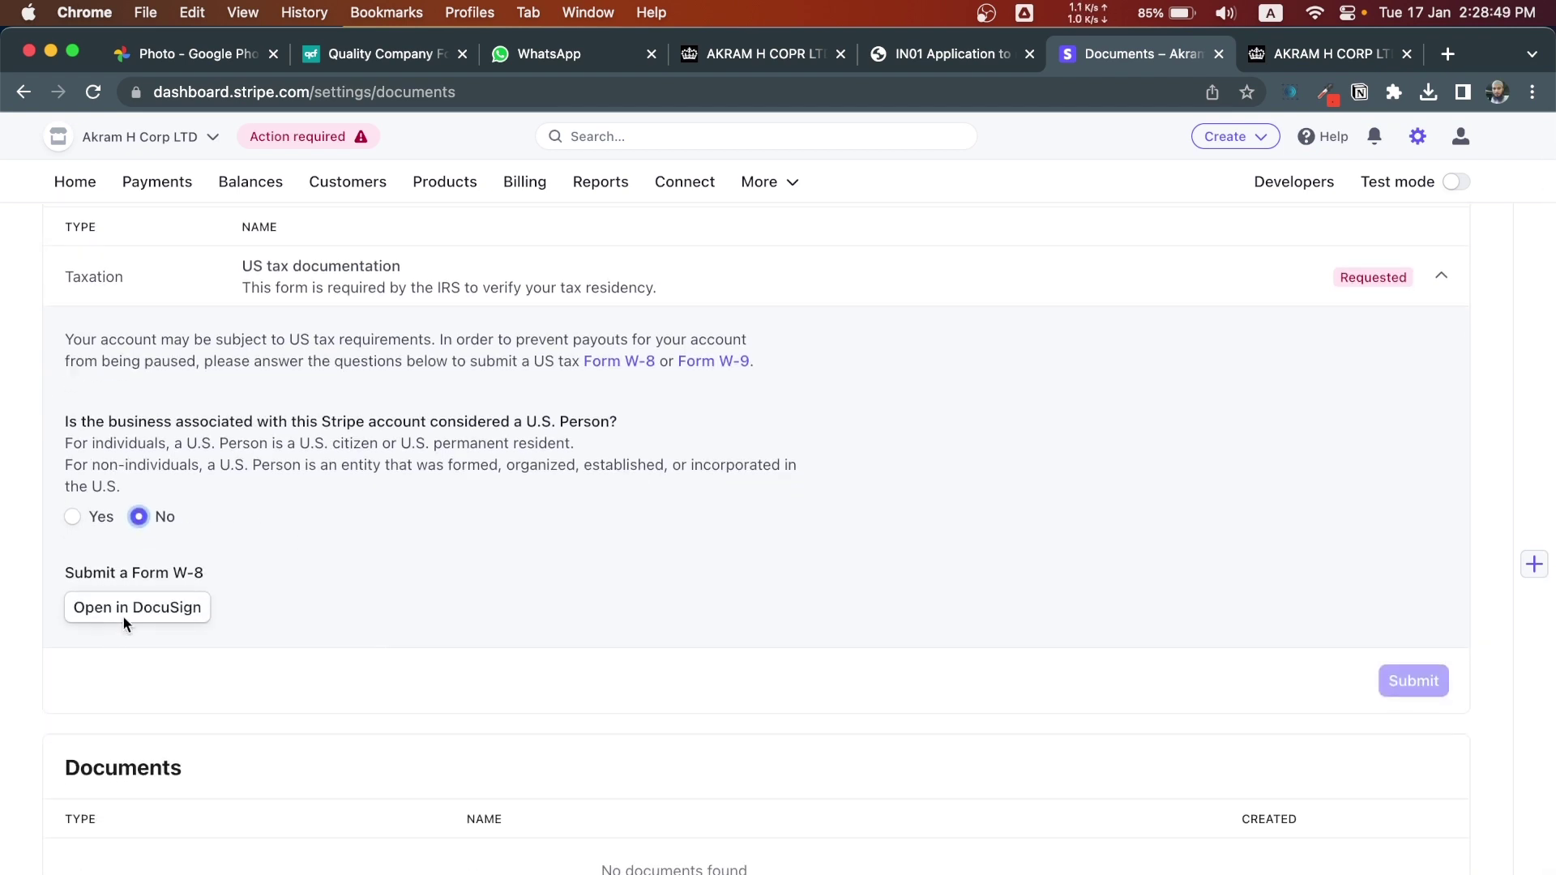
click(125, 620)
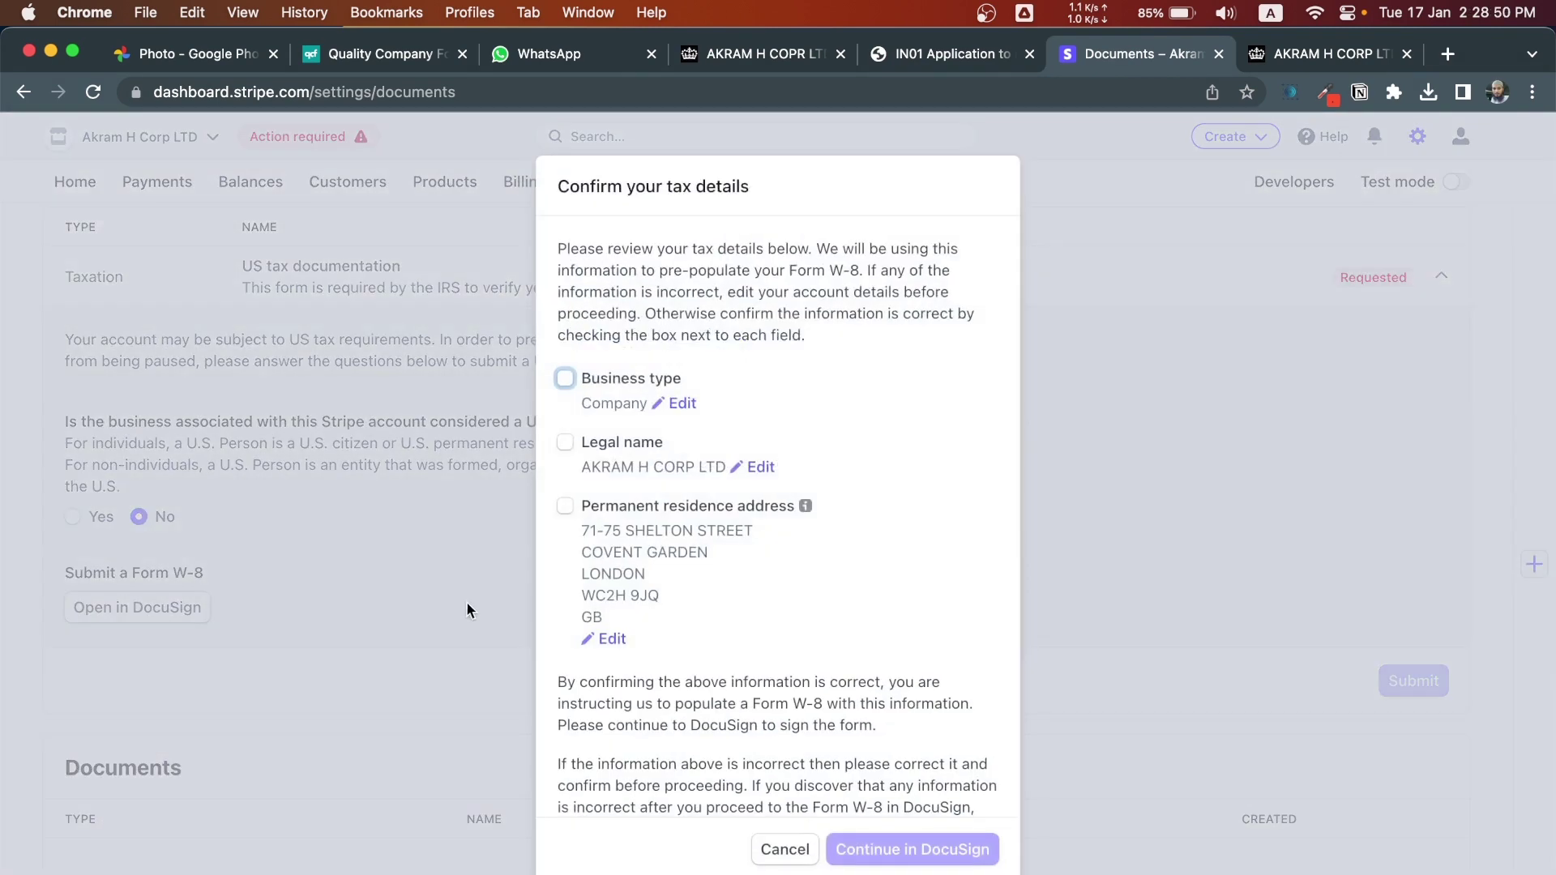
Confirm the Company business type, legal name and residence address, then continue to DocuSign.
click(565, 379)
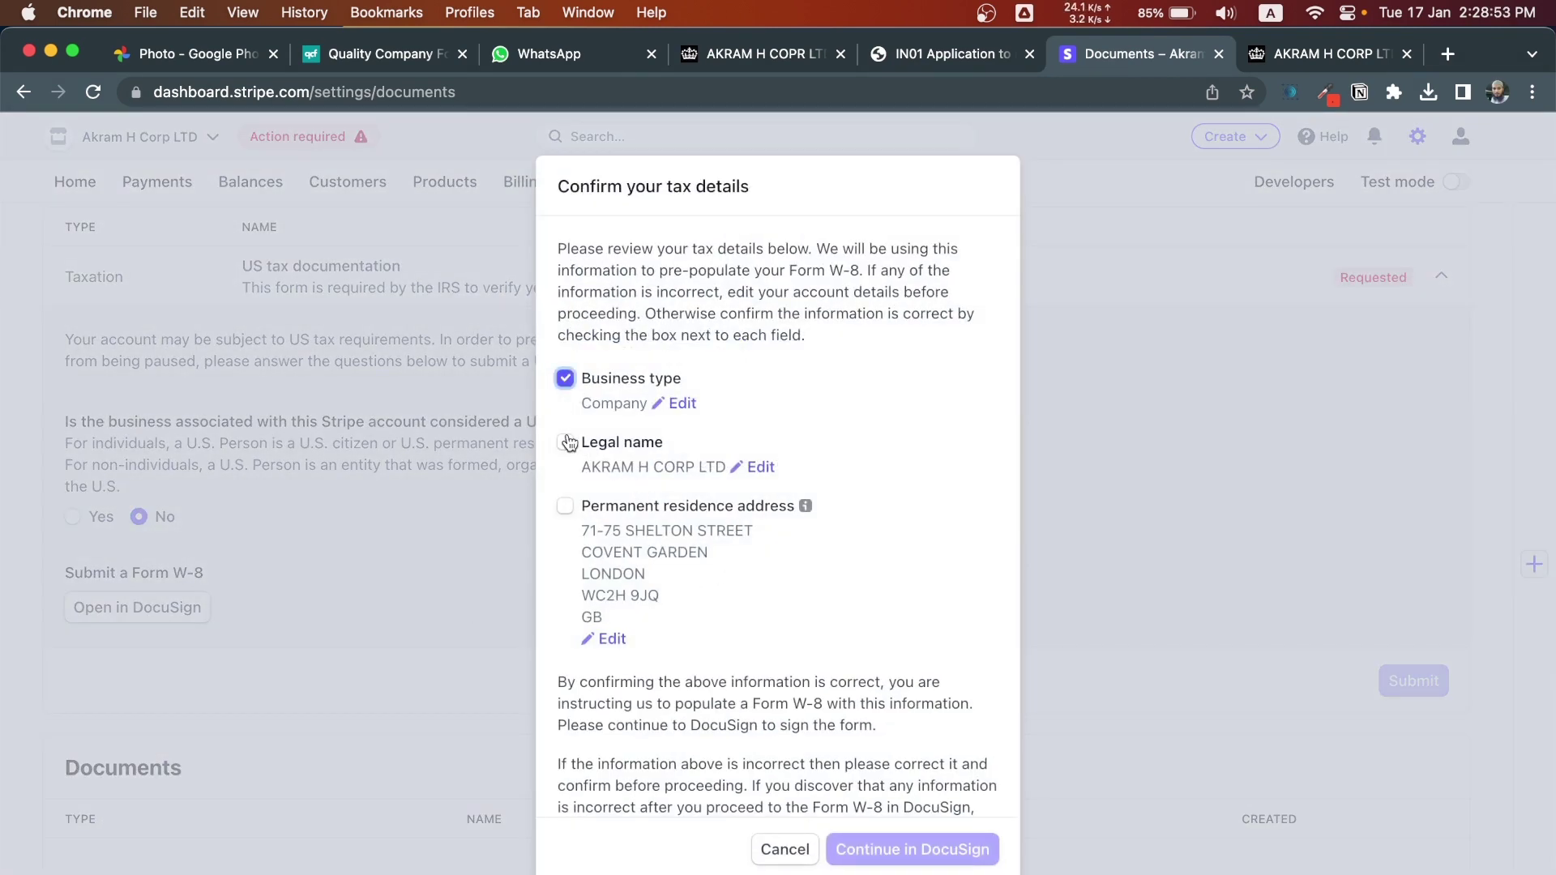
click(566, 444)
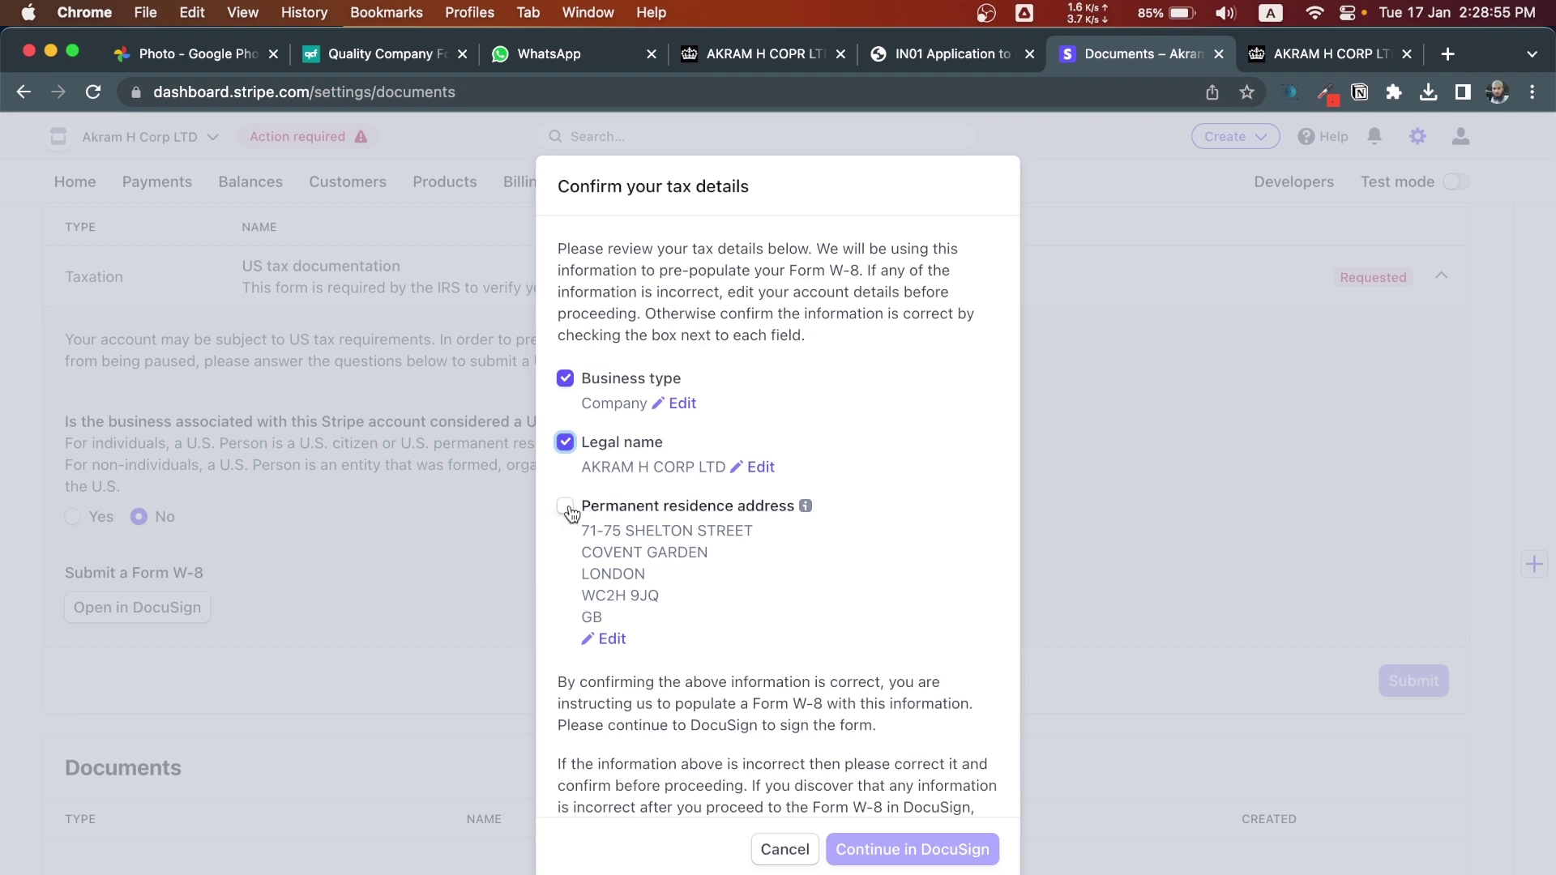
click(566, 507)
scroll(752, 601, down, 2)
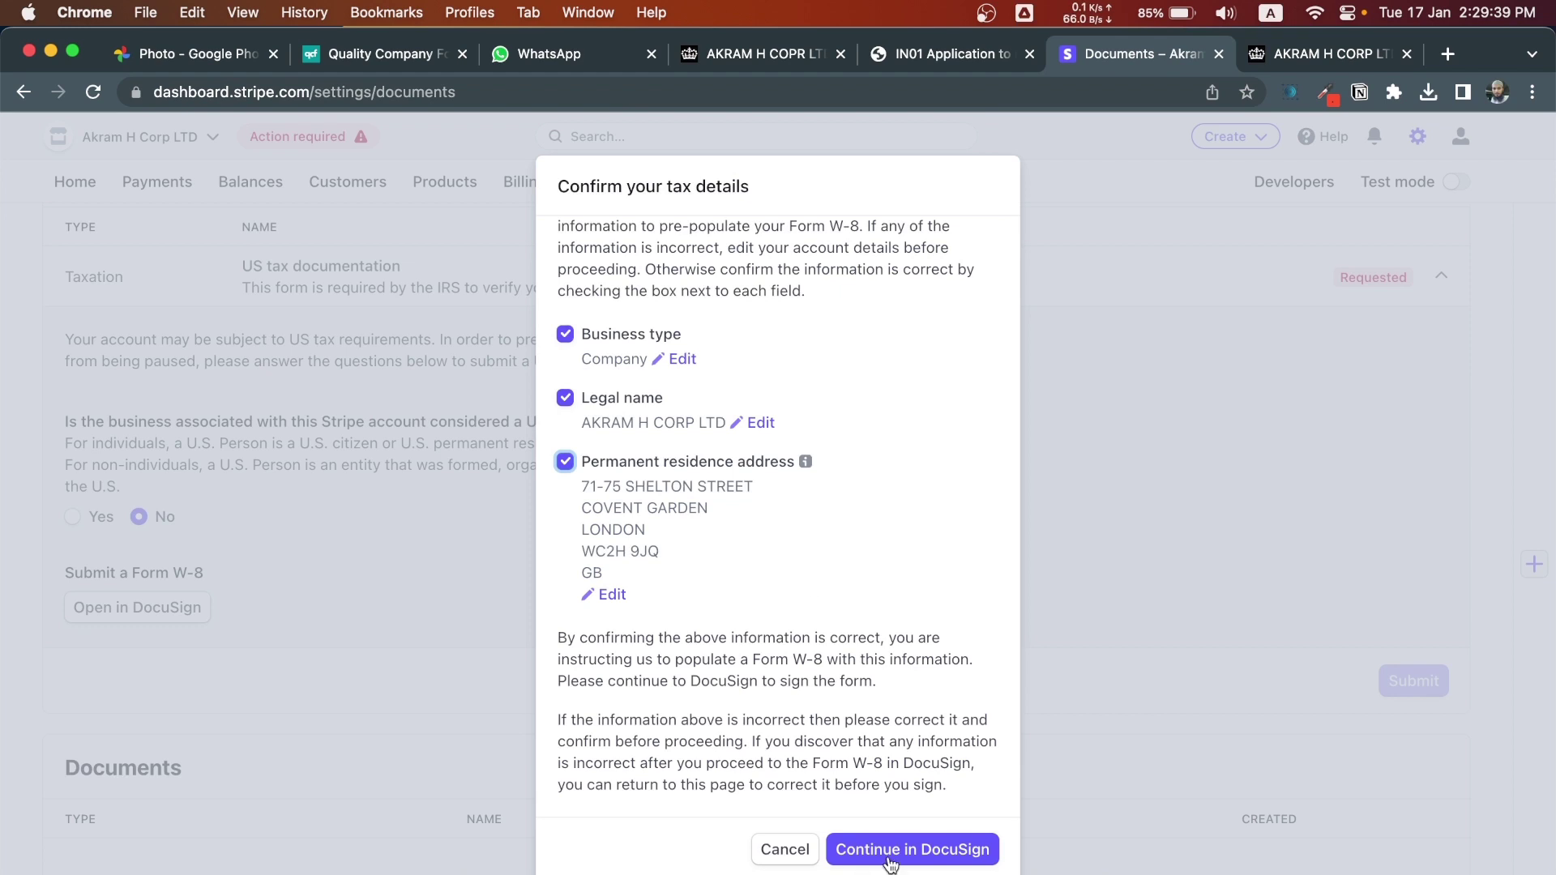
click(891, 860)
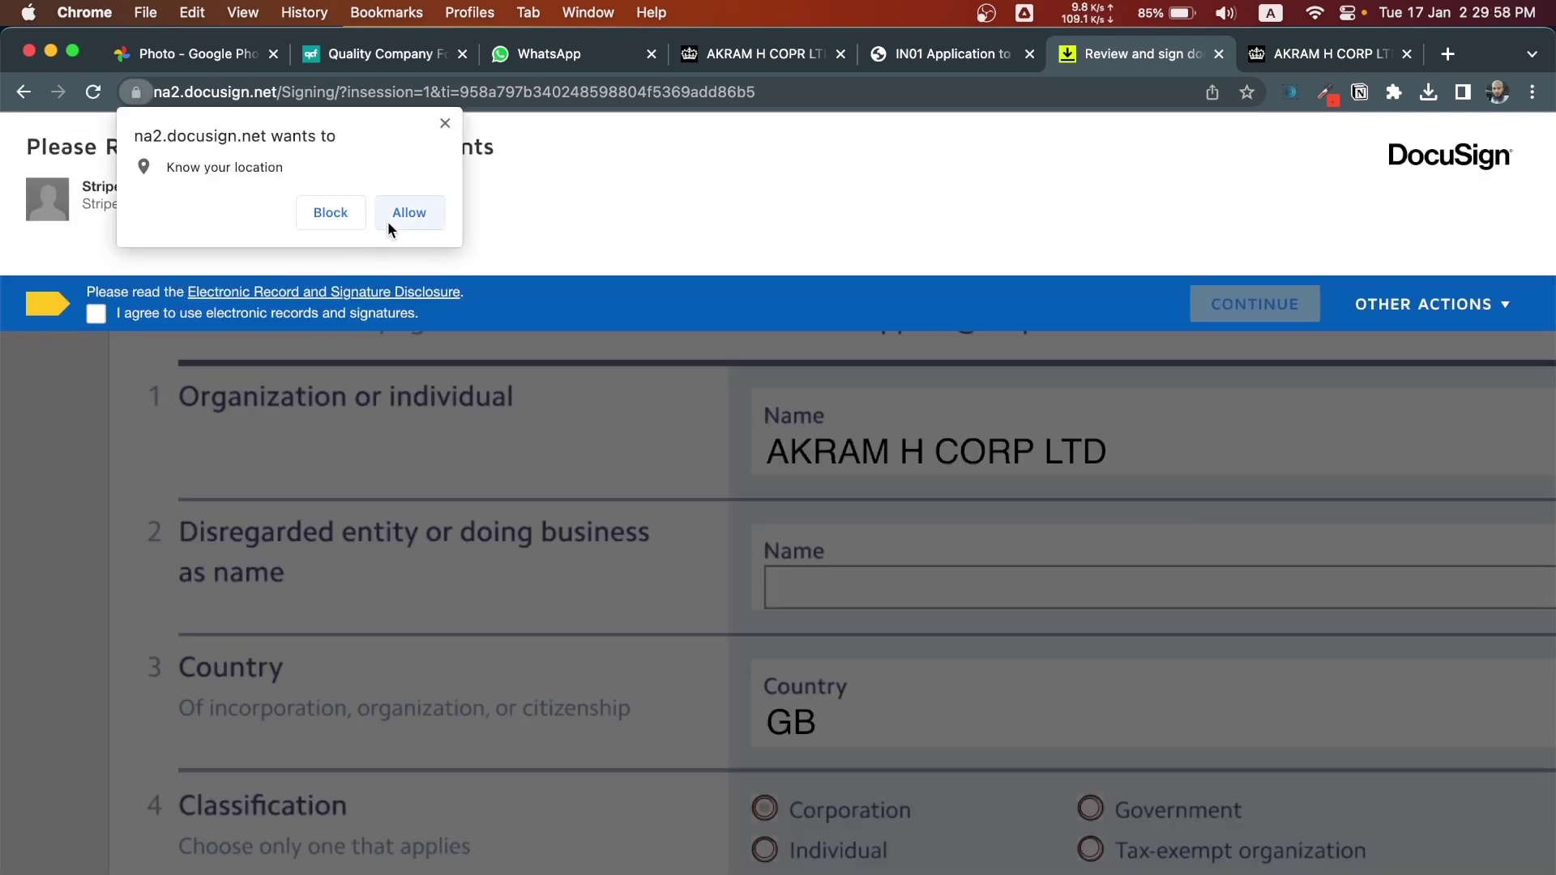
Allow location and consent to electronic records and signatures in DocuSign.
click(400, 216)
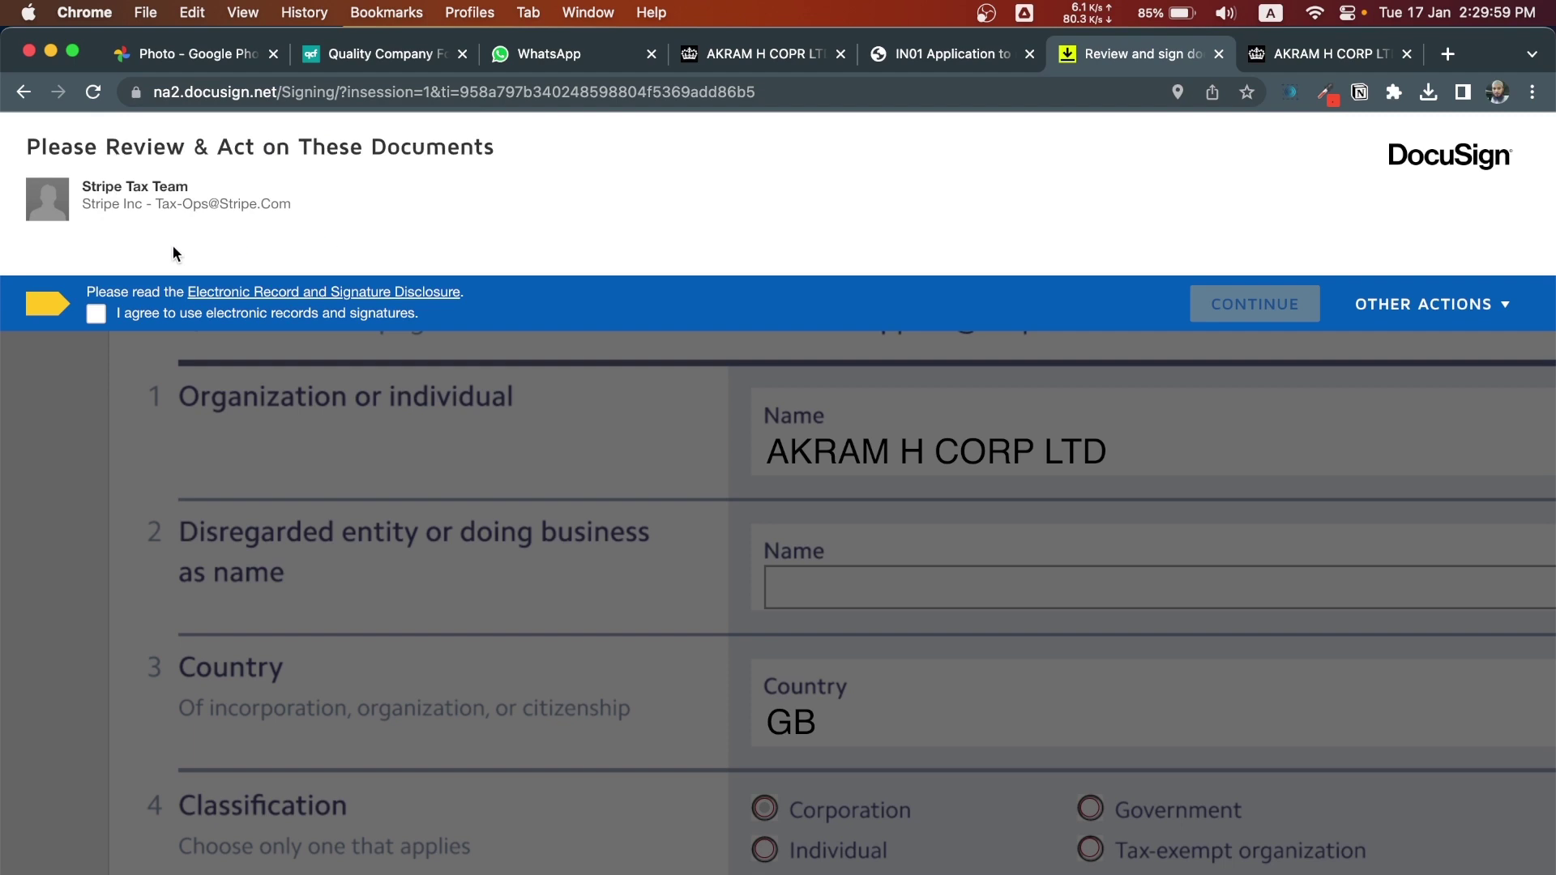
click(94, 315)
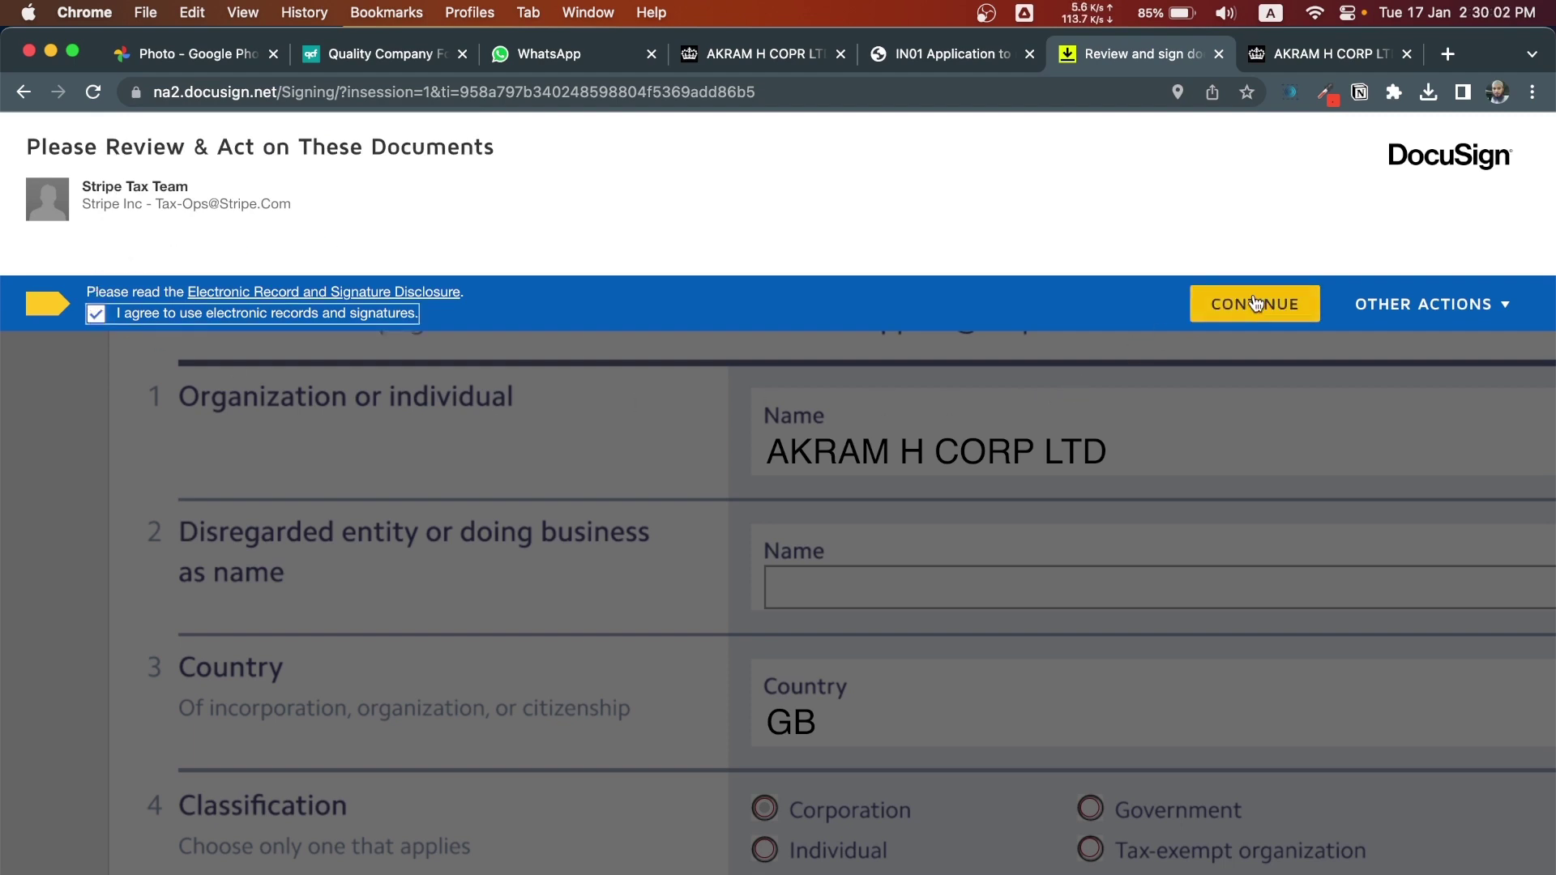
click(1248, 304)
Scroll down the prefilled Form W-8BEN to the signature row and start signing.
scroll(775, 434, down, 3)
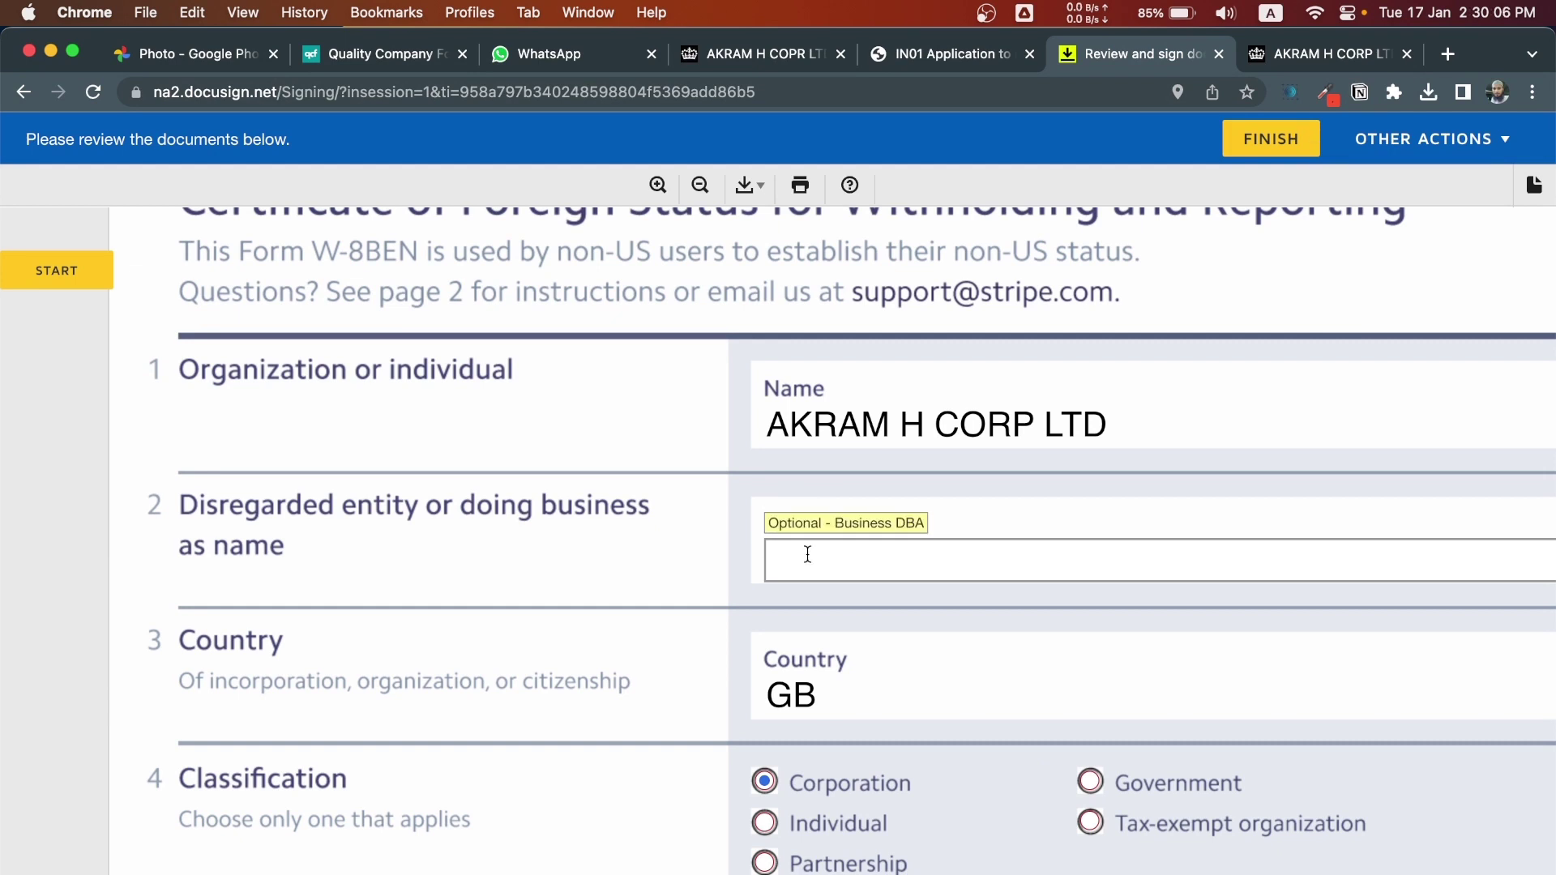
scroll(807, 554, down, 5)
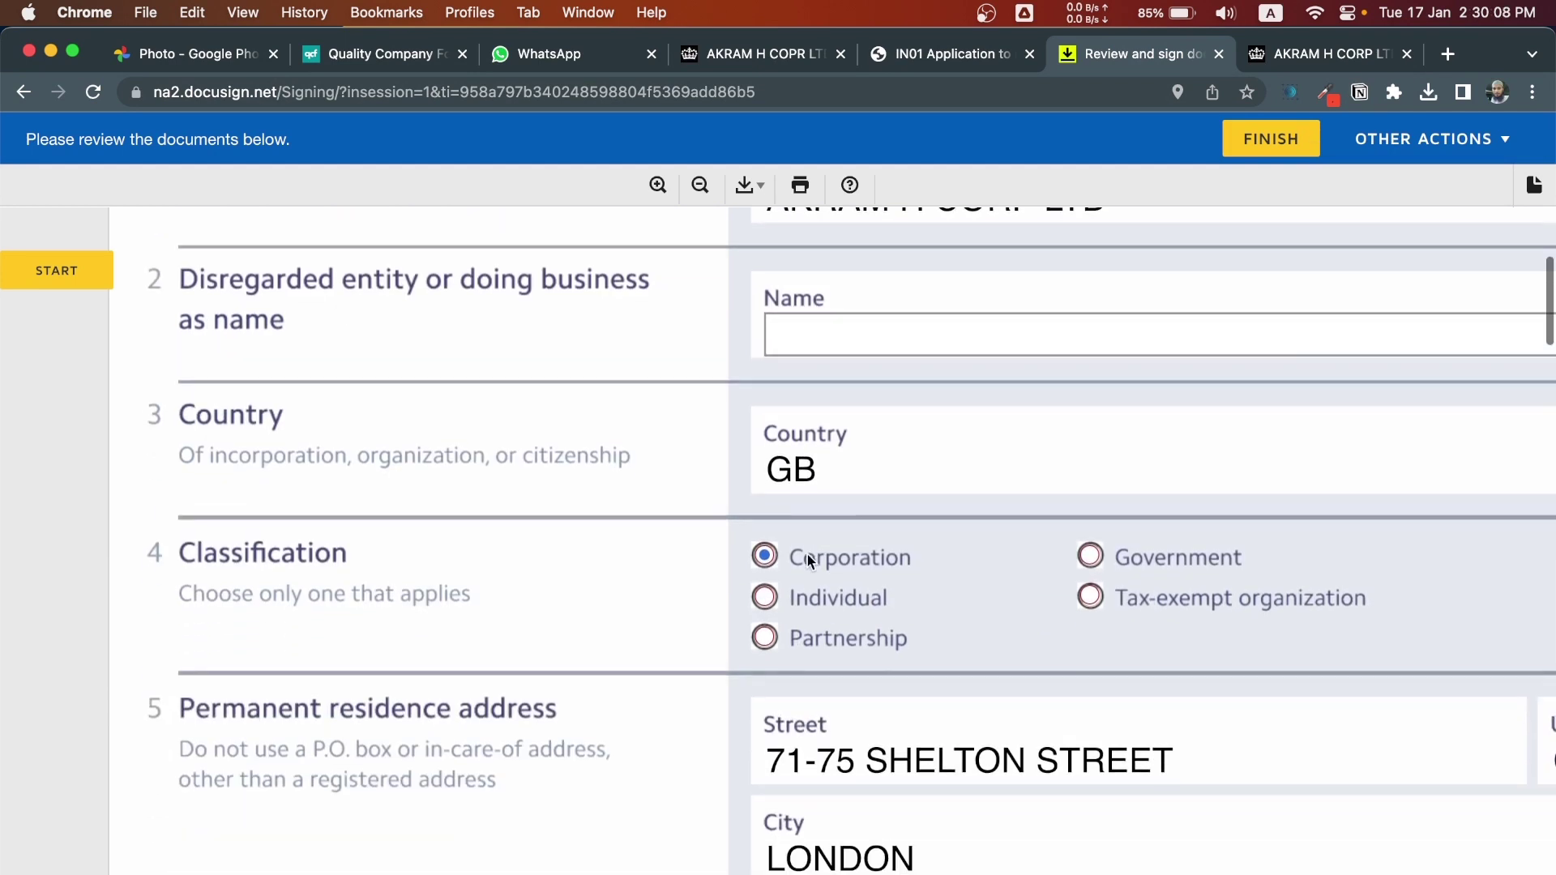
scroll(807, 554, down, 8)
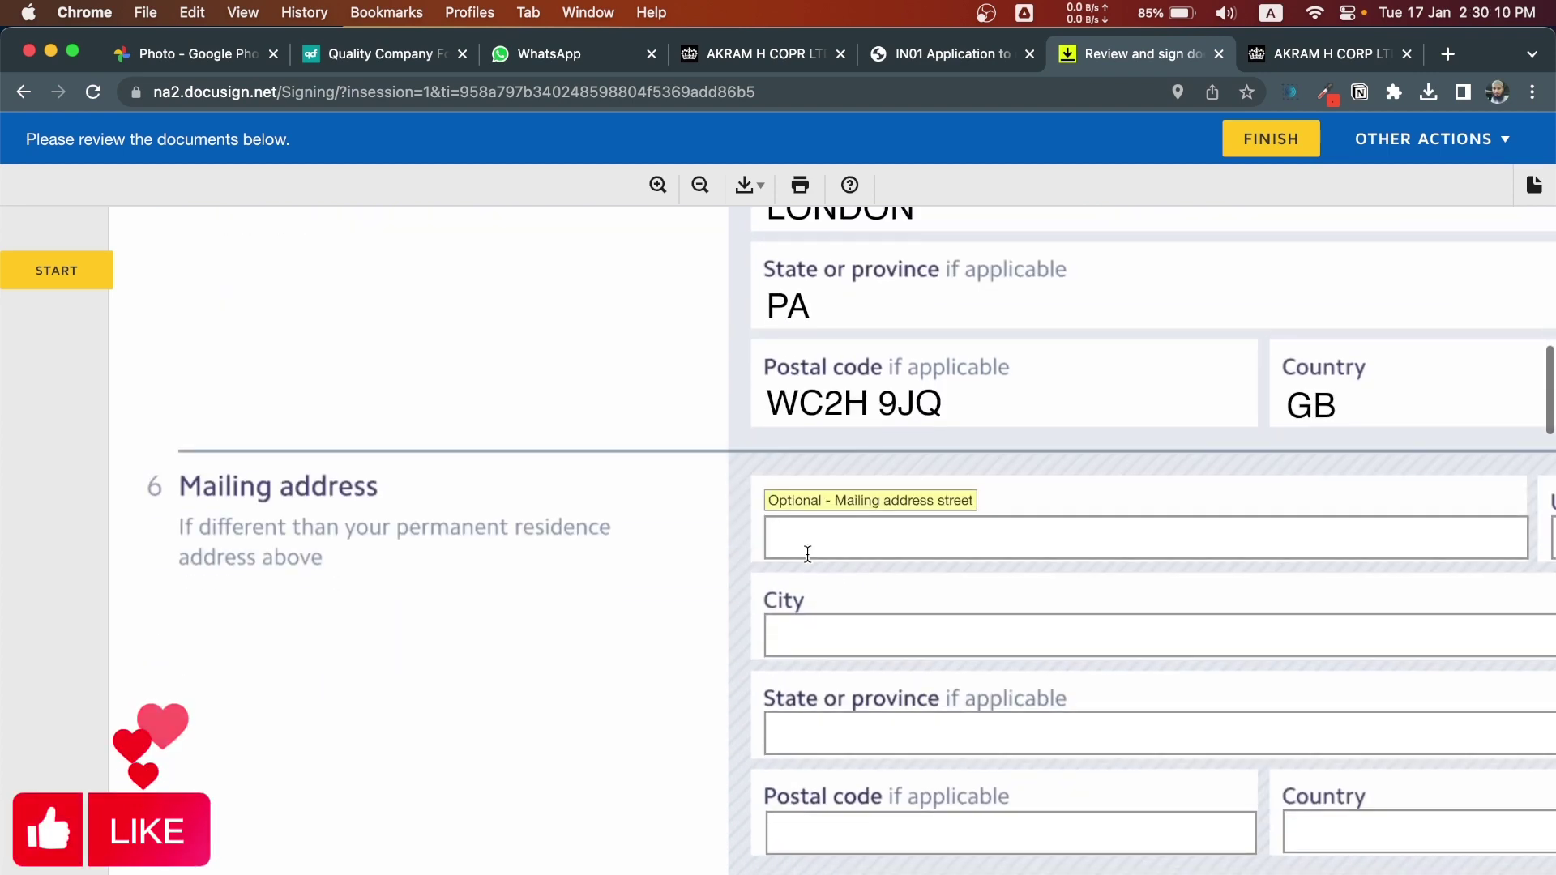
scroll(807, 554, down, 12)
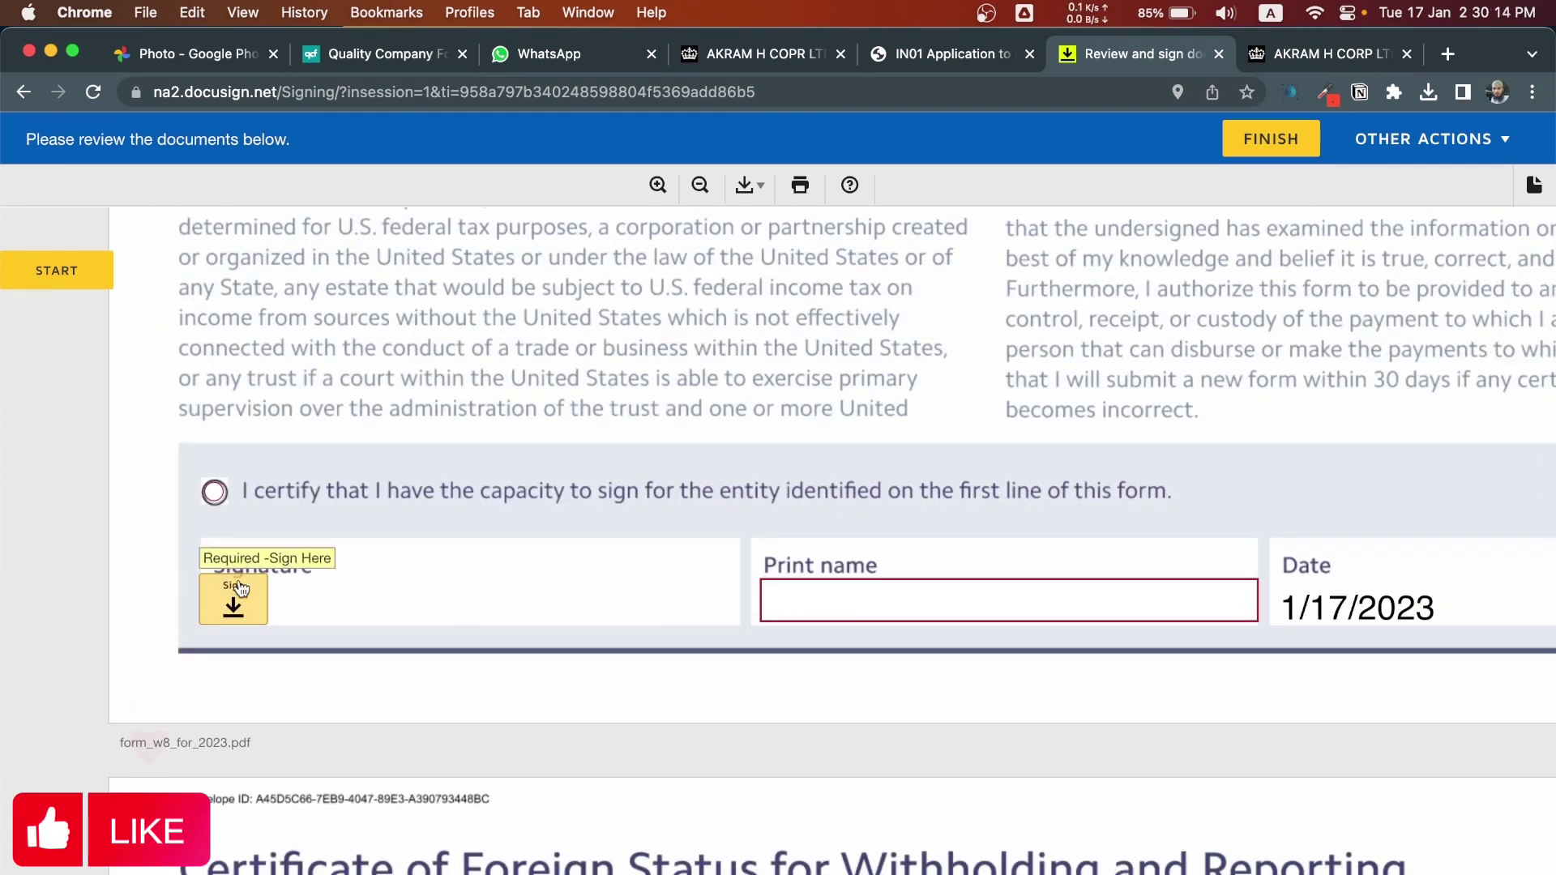
click(239, 587)
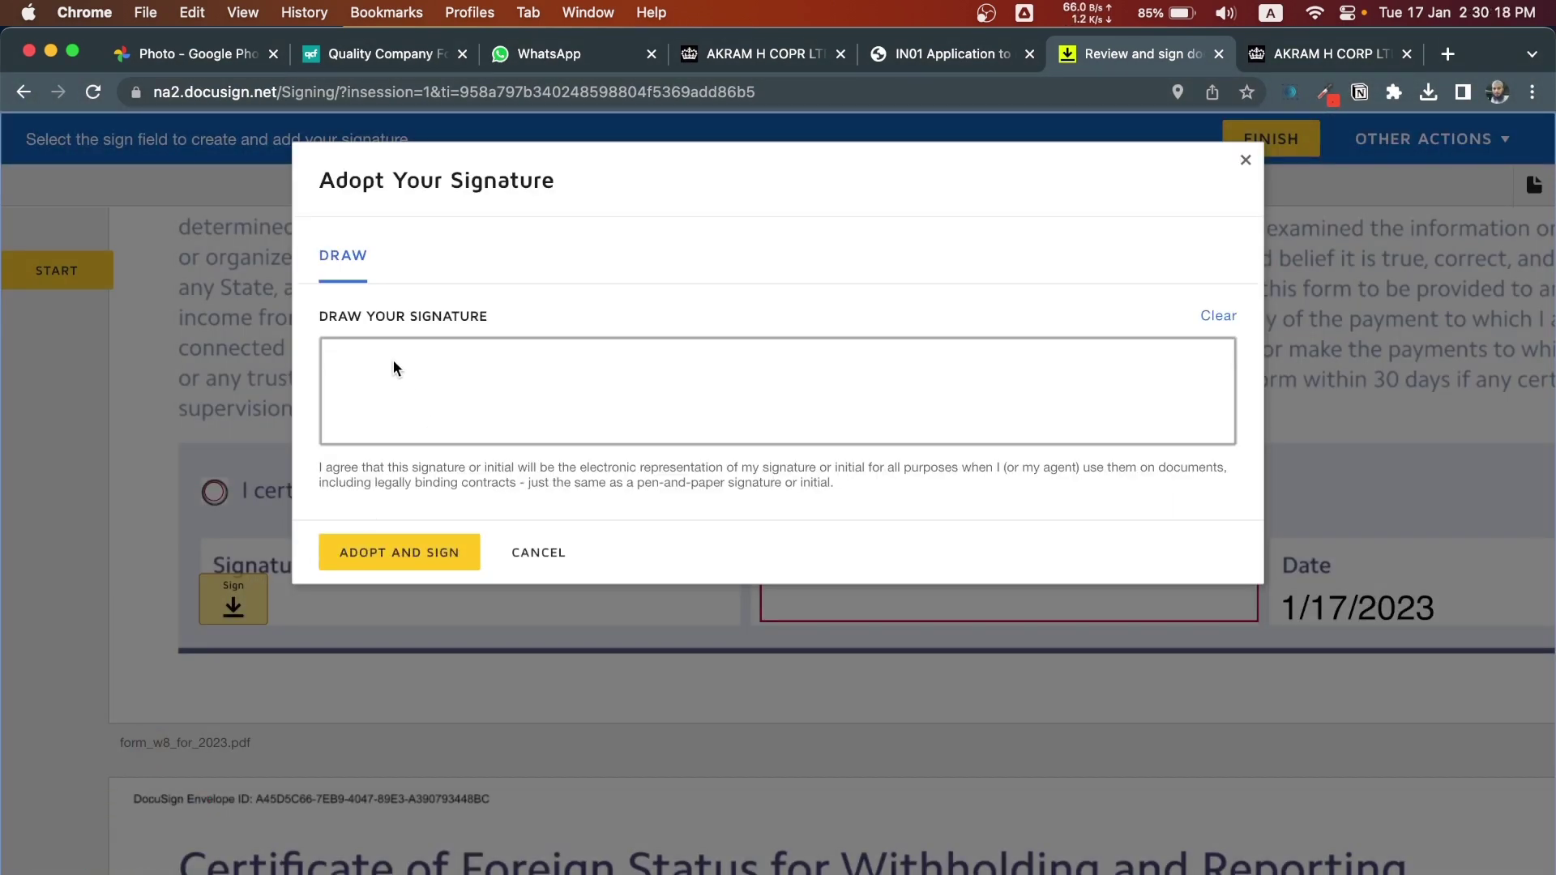
Draw a handwritten signature in four strokes and adopt it into the W-8 Signature field.
drag(441, 354, 426, 436)
drag(443, 361, 462, 423)
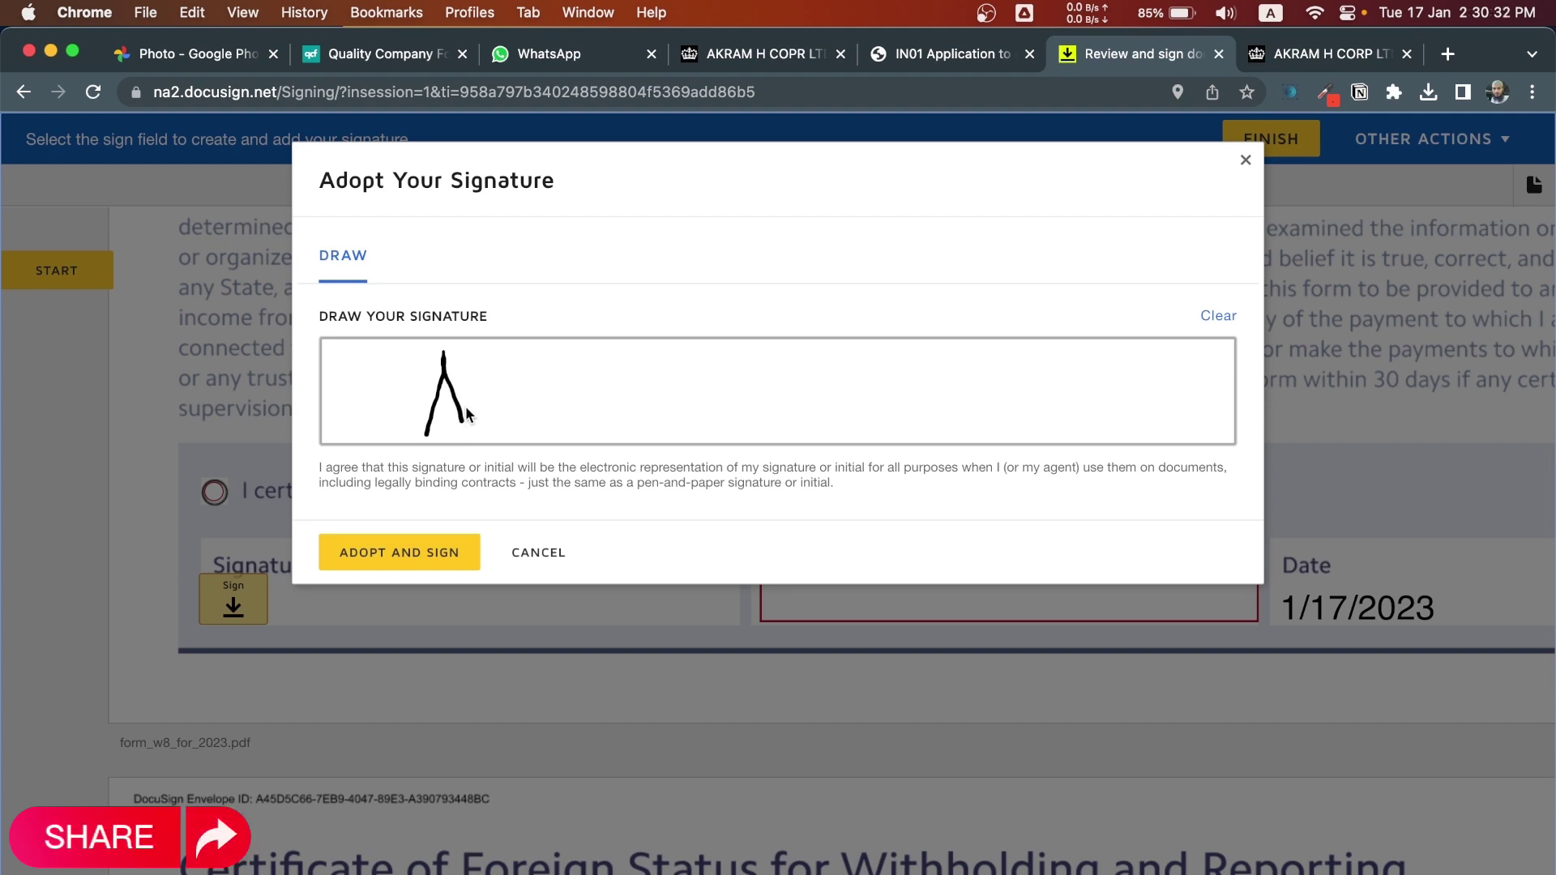
mouse_move(433, 396)
mouse_down()
mouse_move(458, 396)
mouse_move(467, 427)
mouse_up()
drag(474, 397, 487, 409)
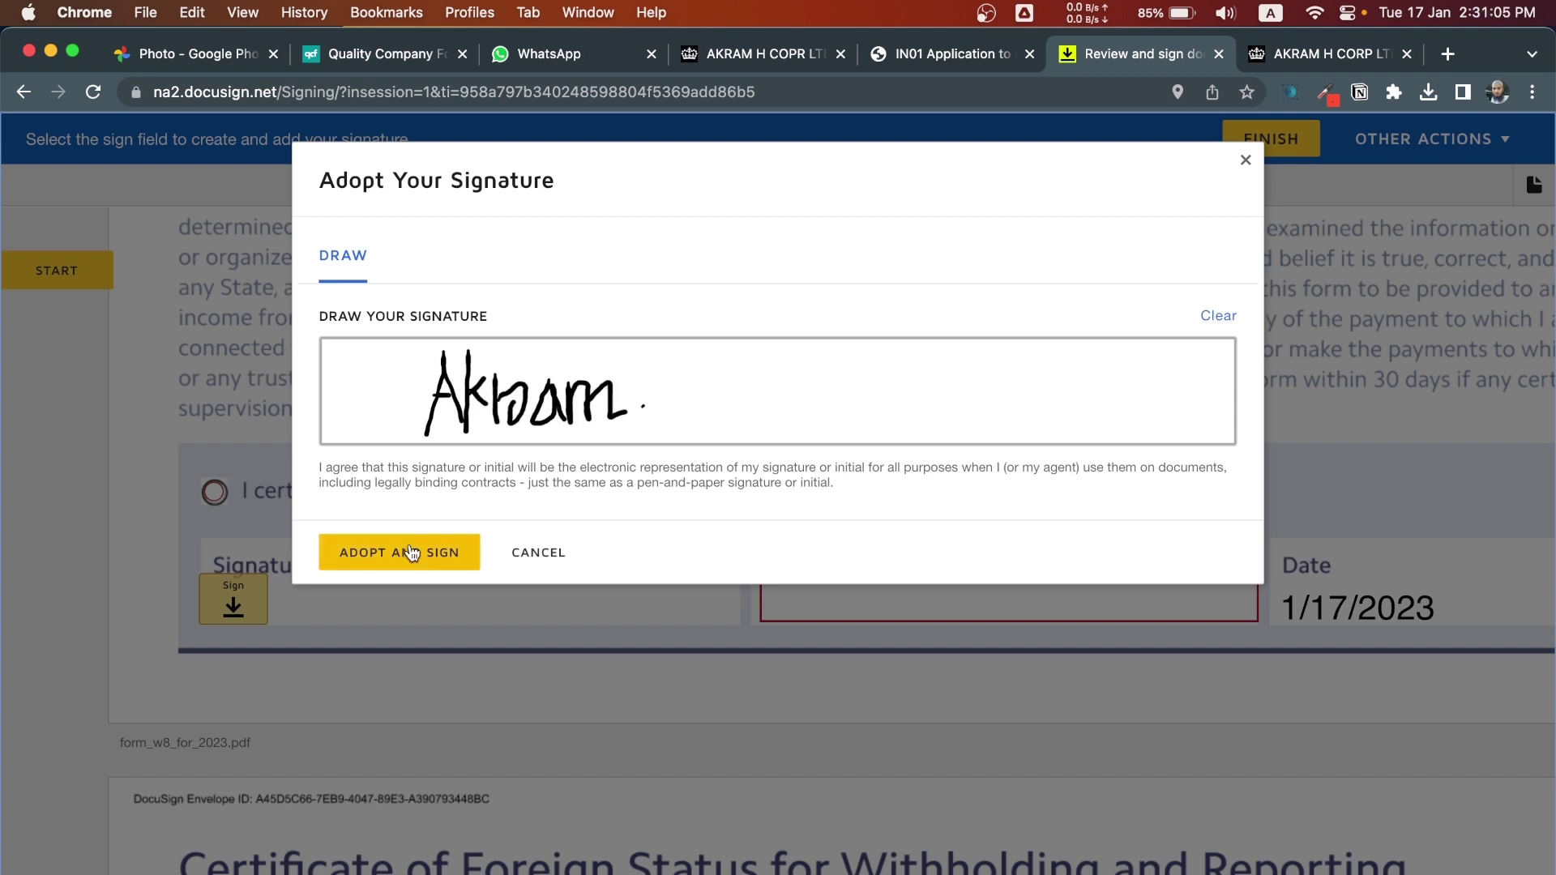
click(411, 550)
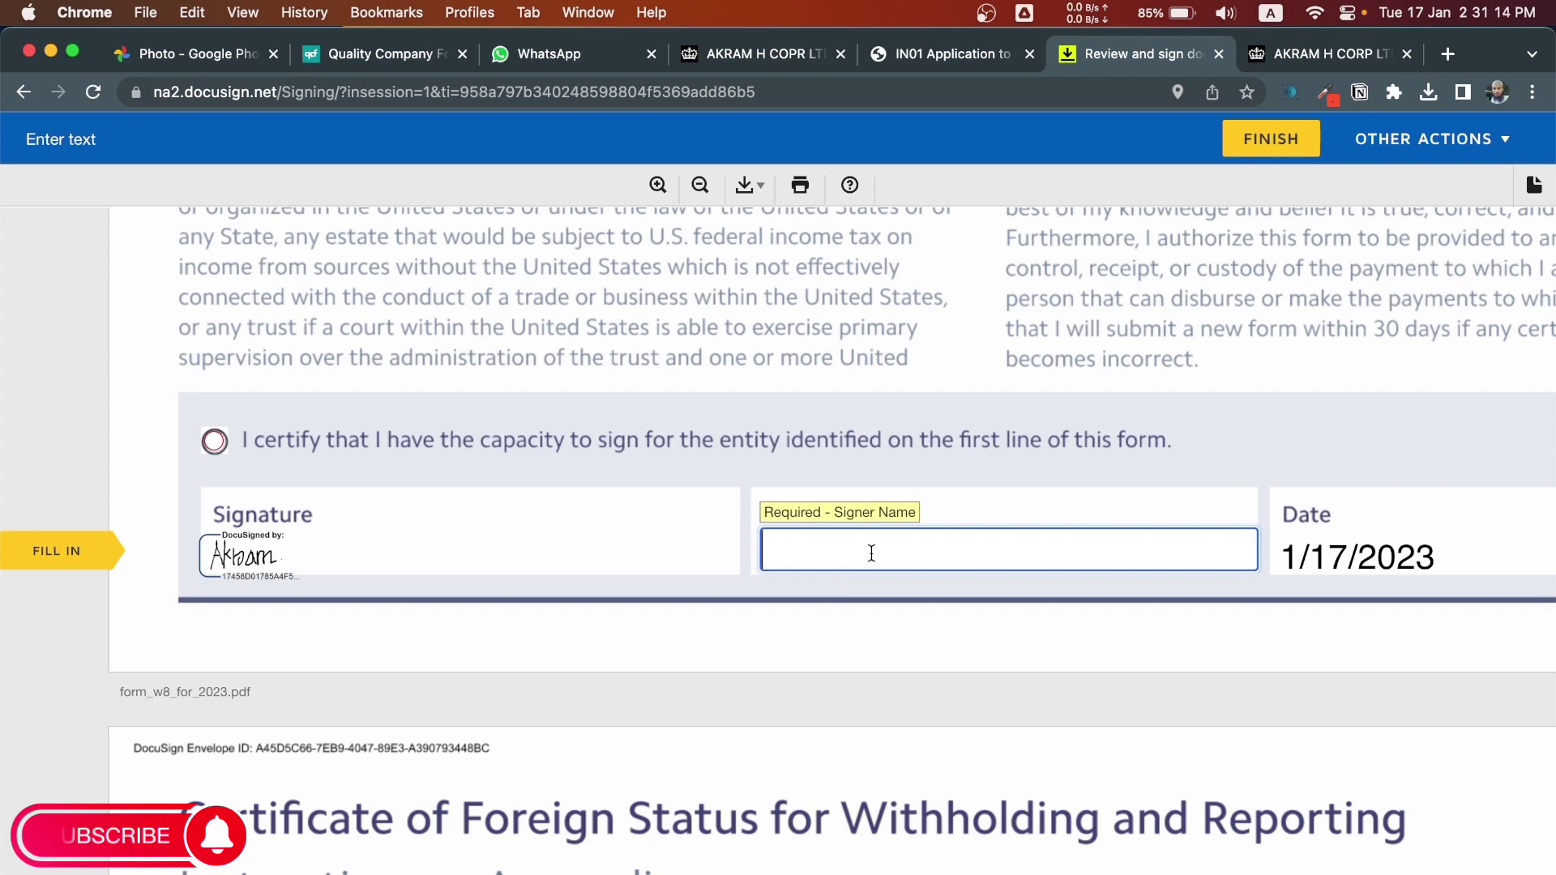
Enter the signer's full name in the Signer Name field.
text(MD AKRAM HO)
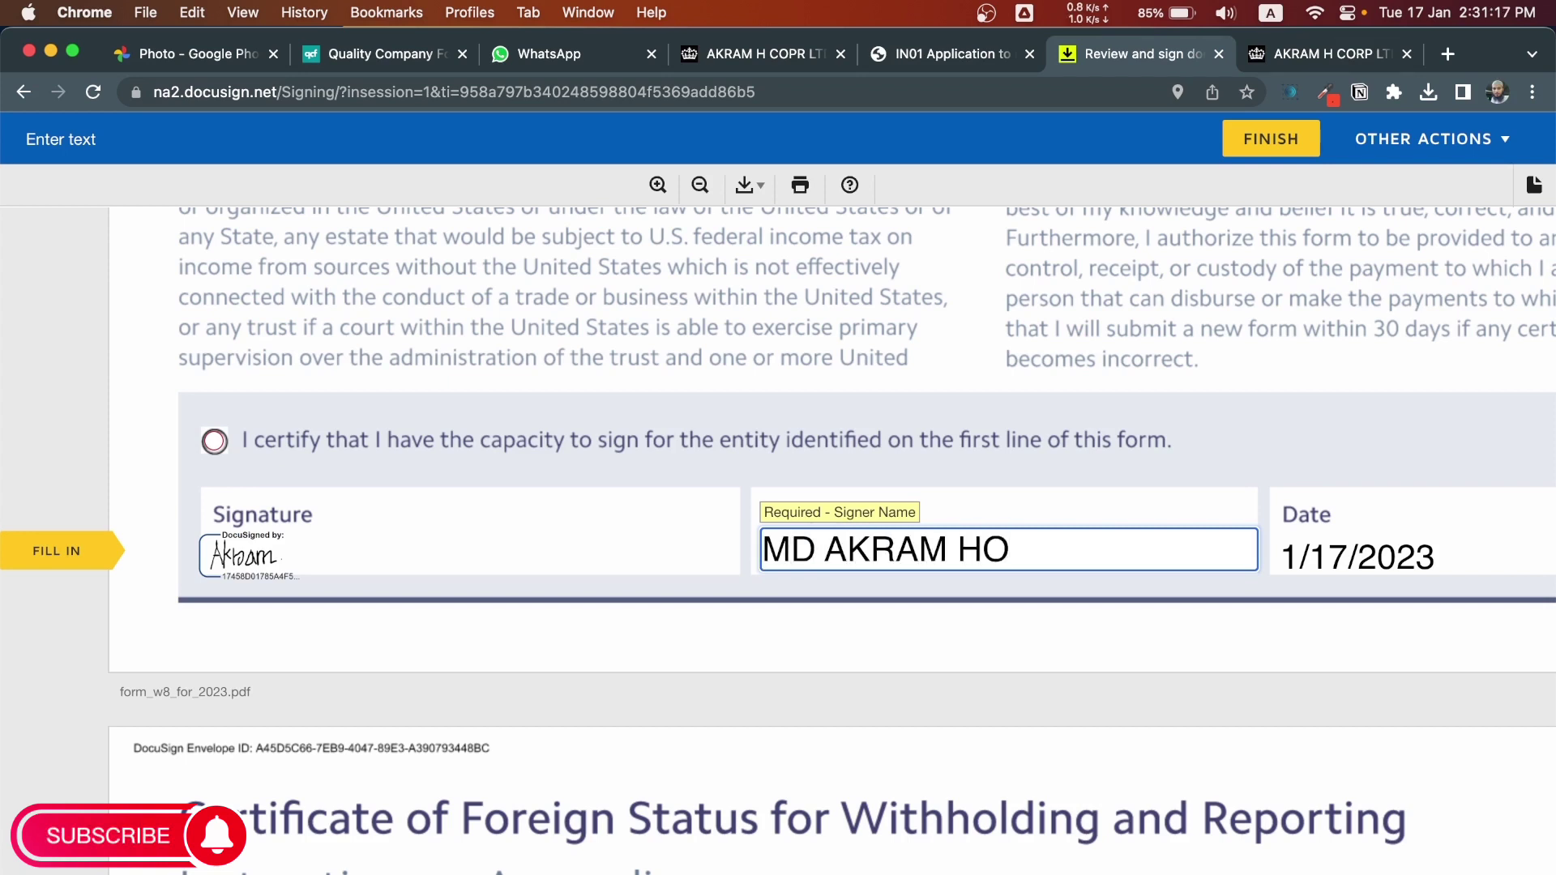
key(super+a)
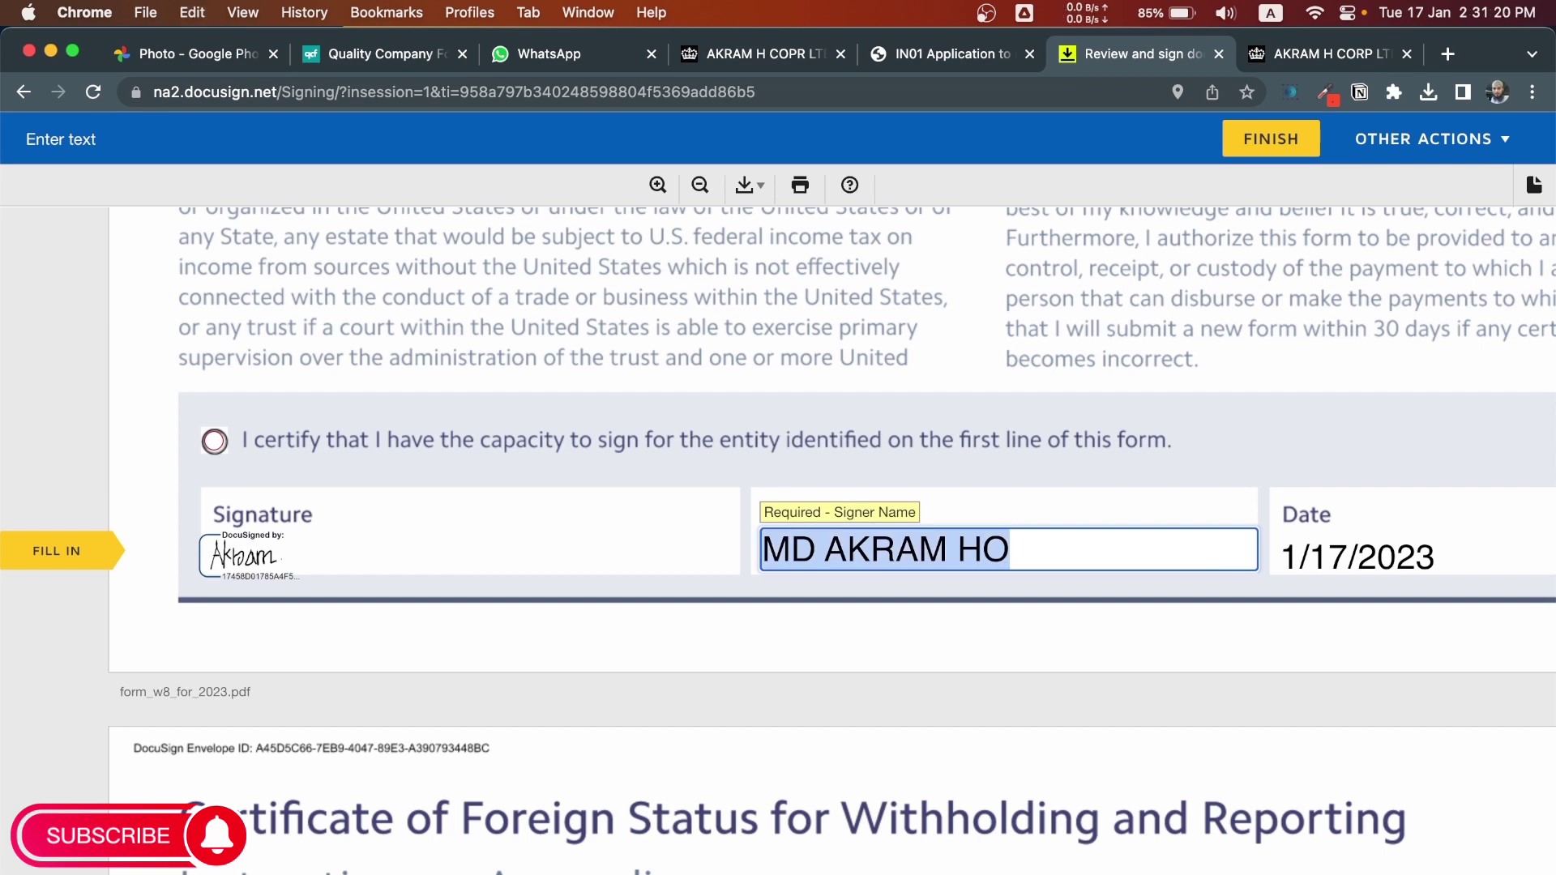
click(1051, 551)
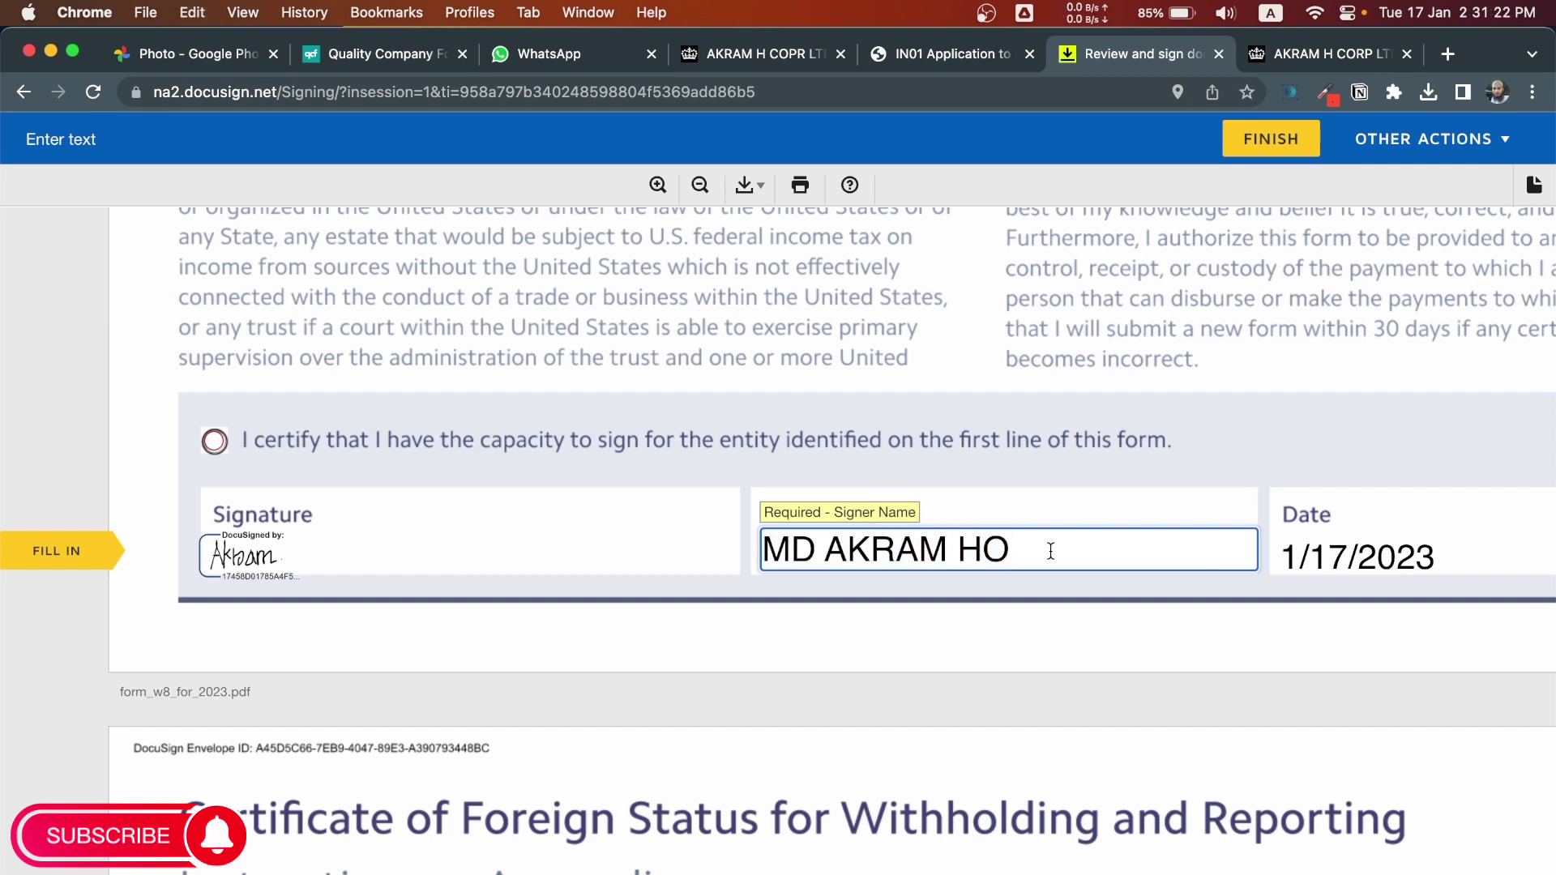
text(SSAIN)
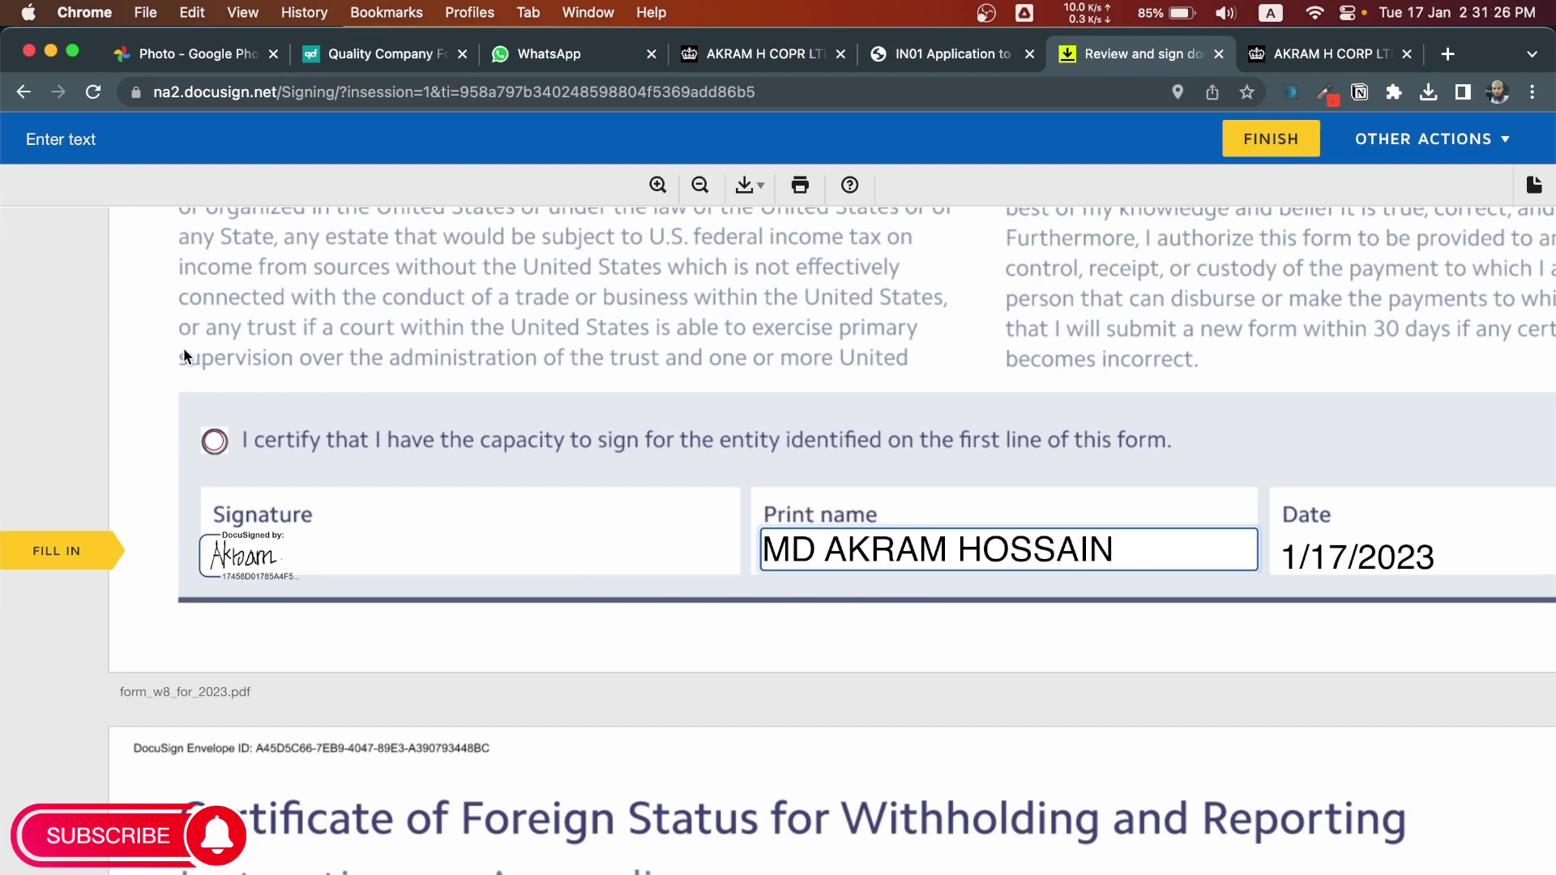
Certify capacity to sign for the entity and finish signing the W-8 form.
click(215, 442)
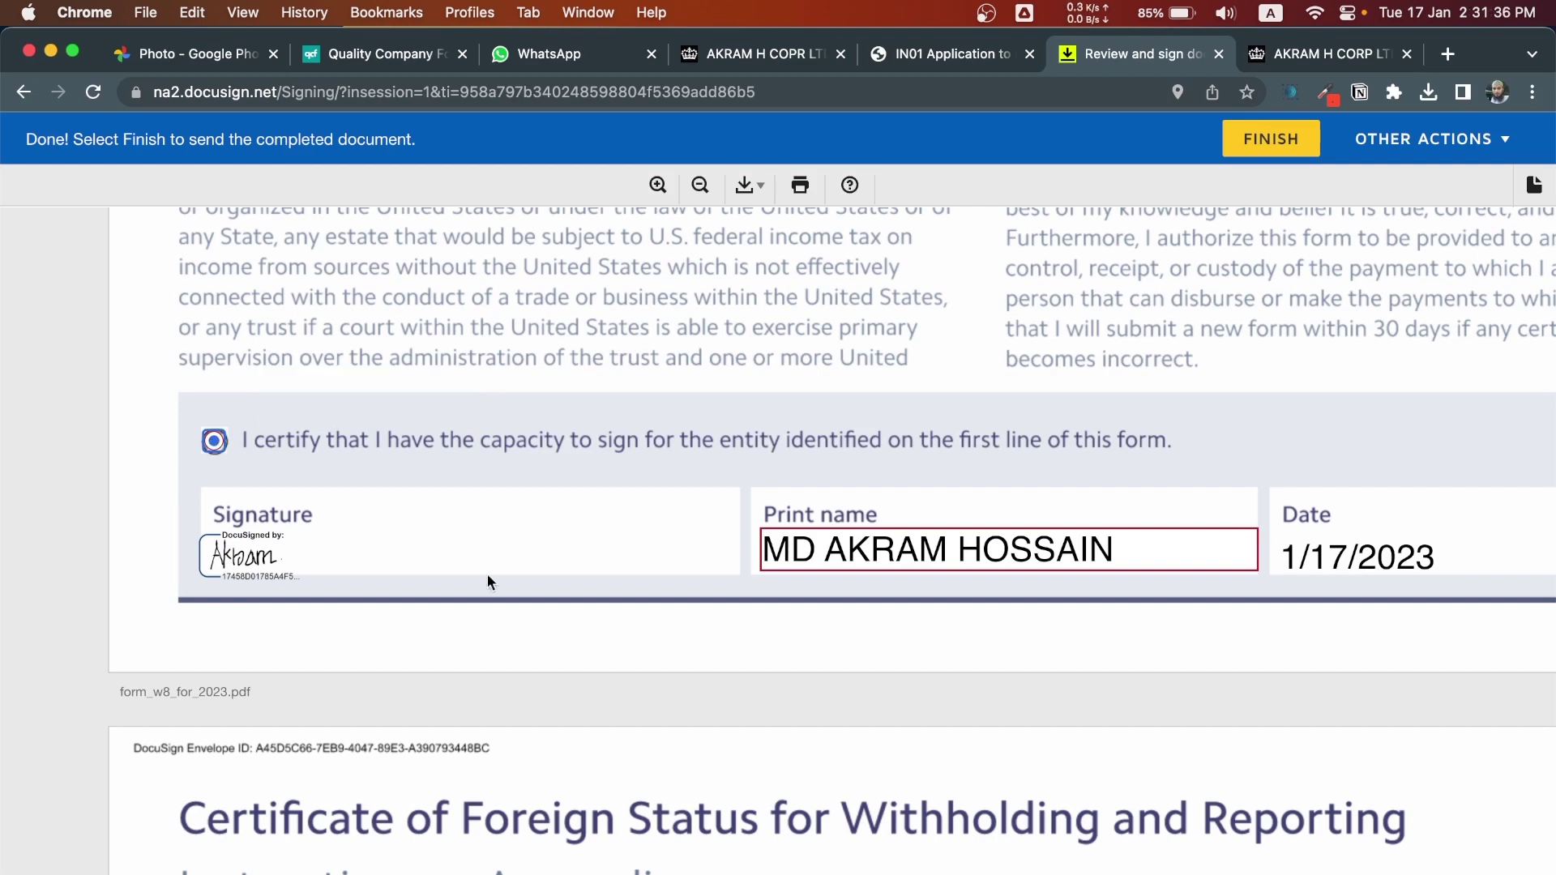
scroll(645, 679, down, 10)
scroll(646, 679, down, 15)
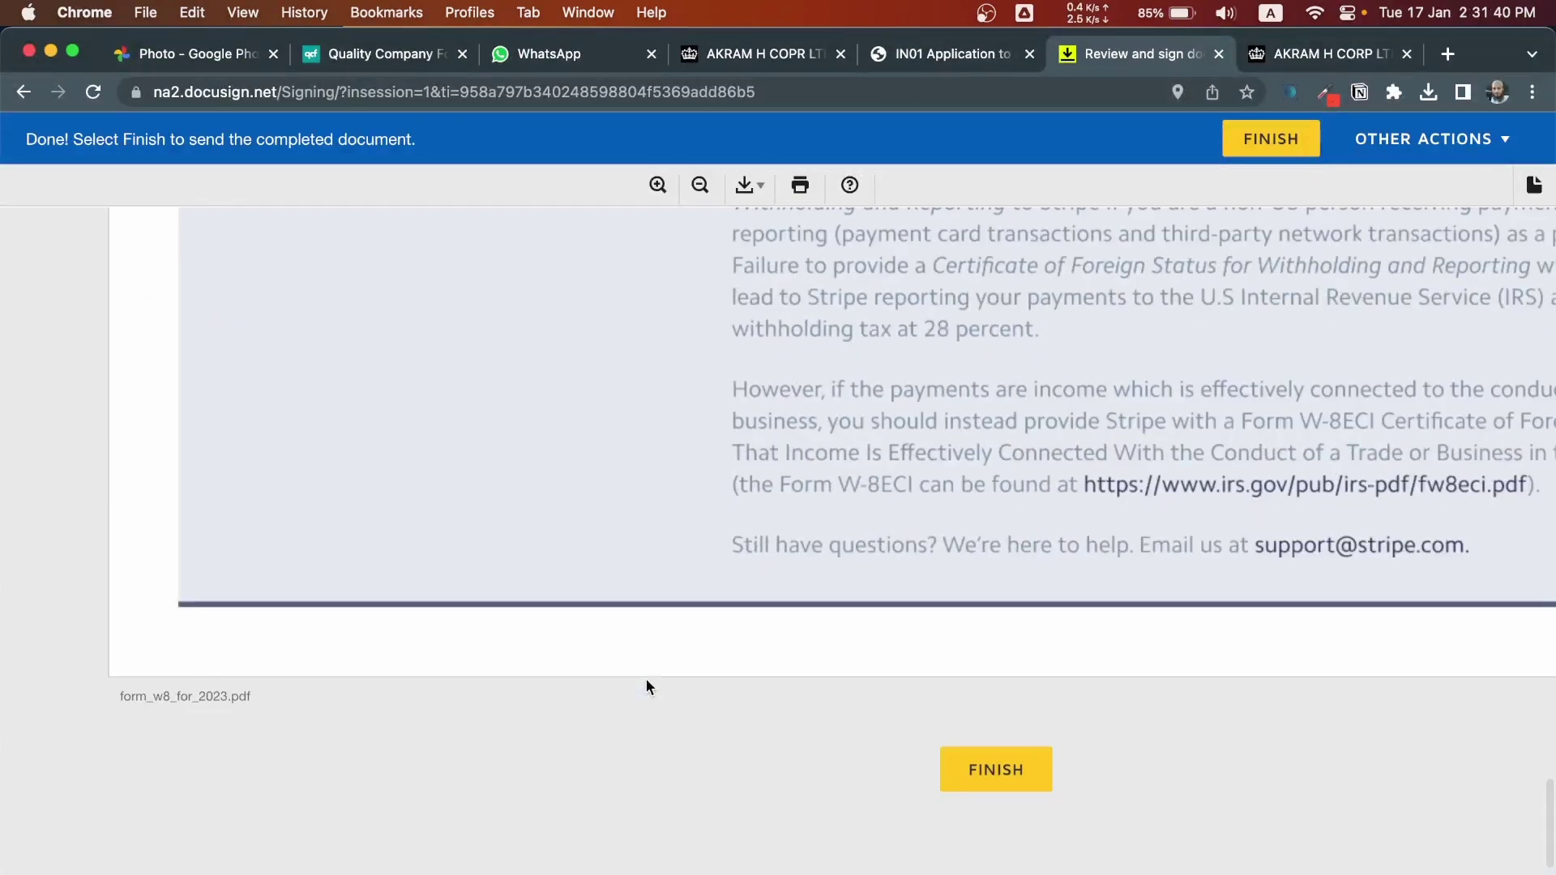
click(1274, 135)
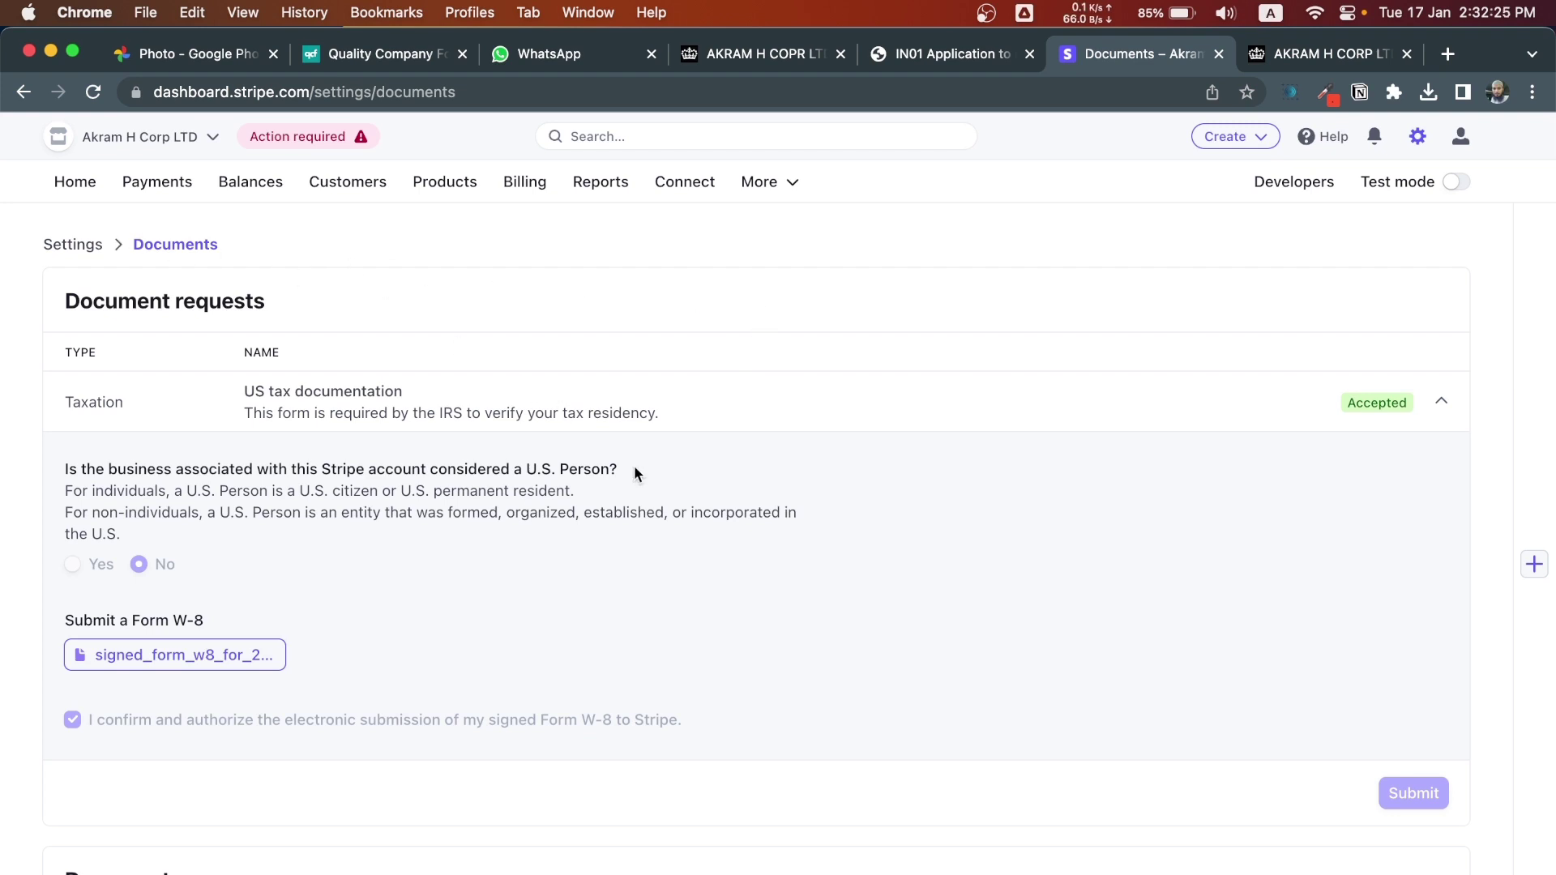
Reload the Documents settings page to confirm the US tax documentation shows Accepted.
scroll(634, 465, down, 3)
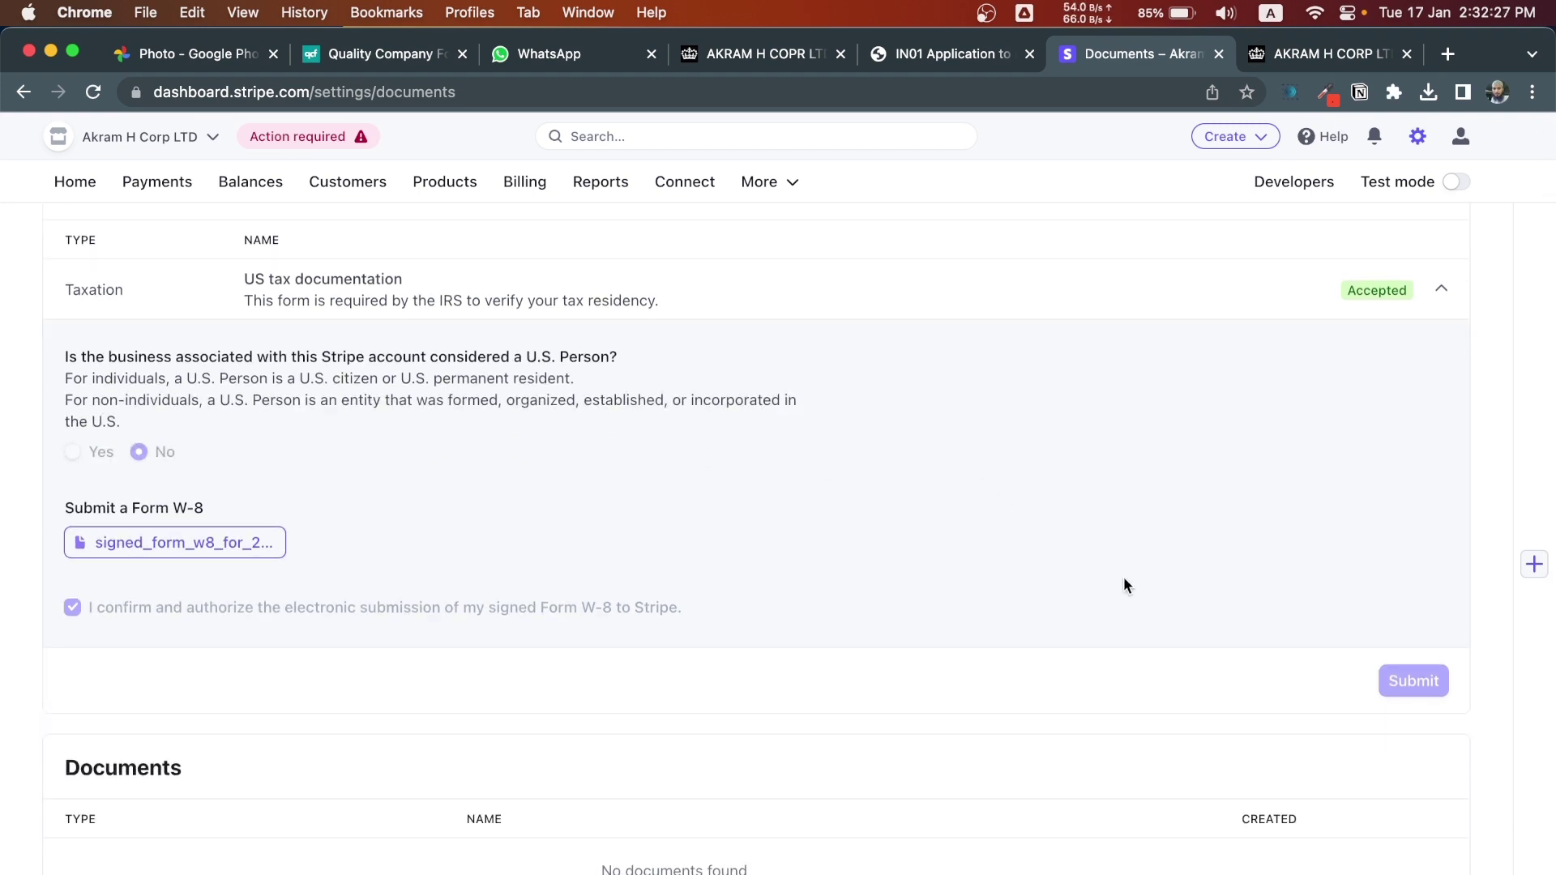
click(92, 92)
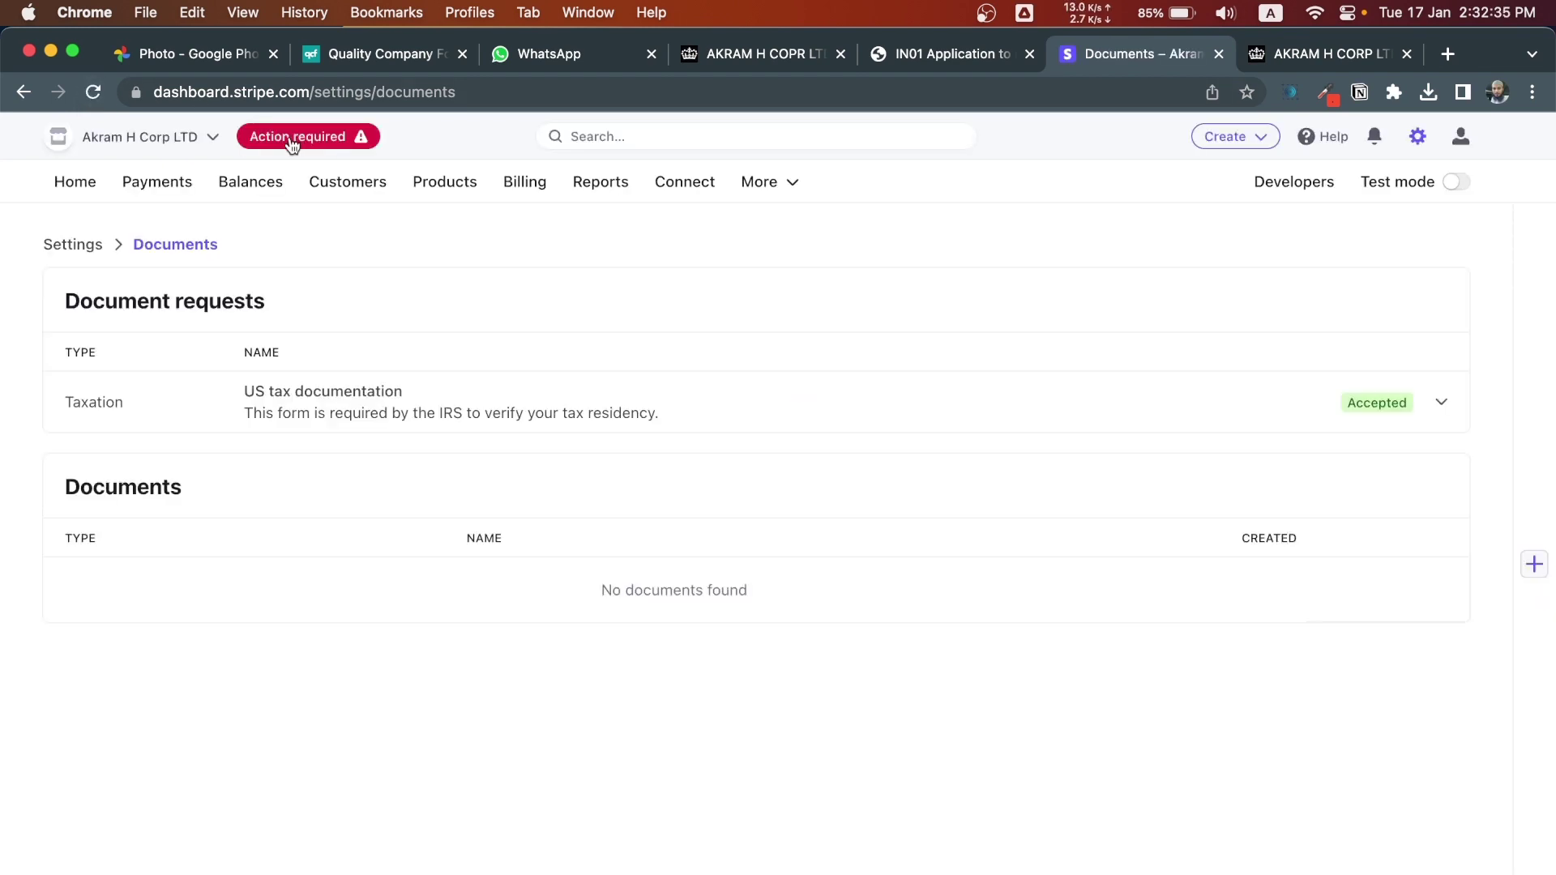
Go from Action required to the business owner review and update Management and ownership details.
click(307, 136)
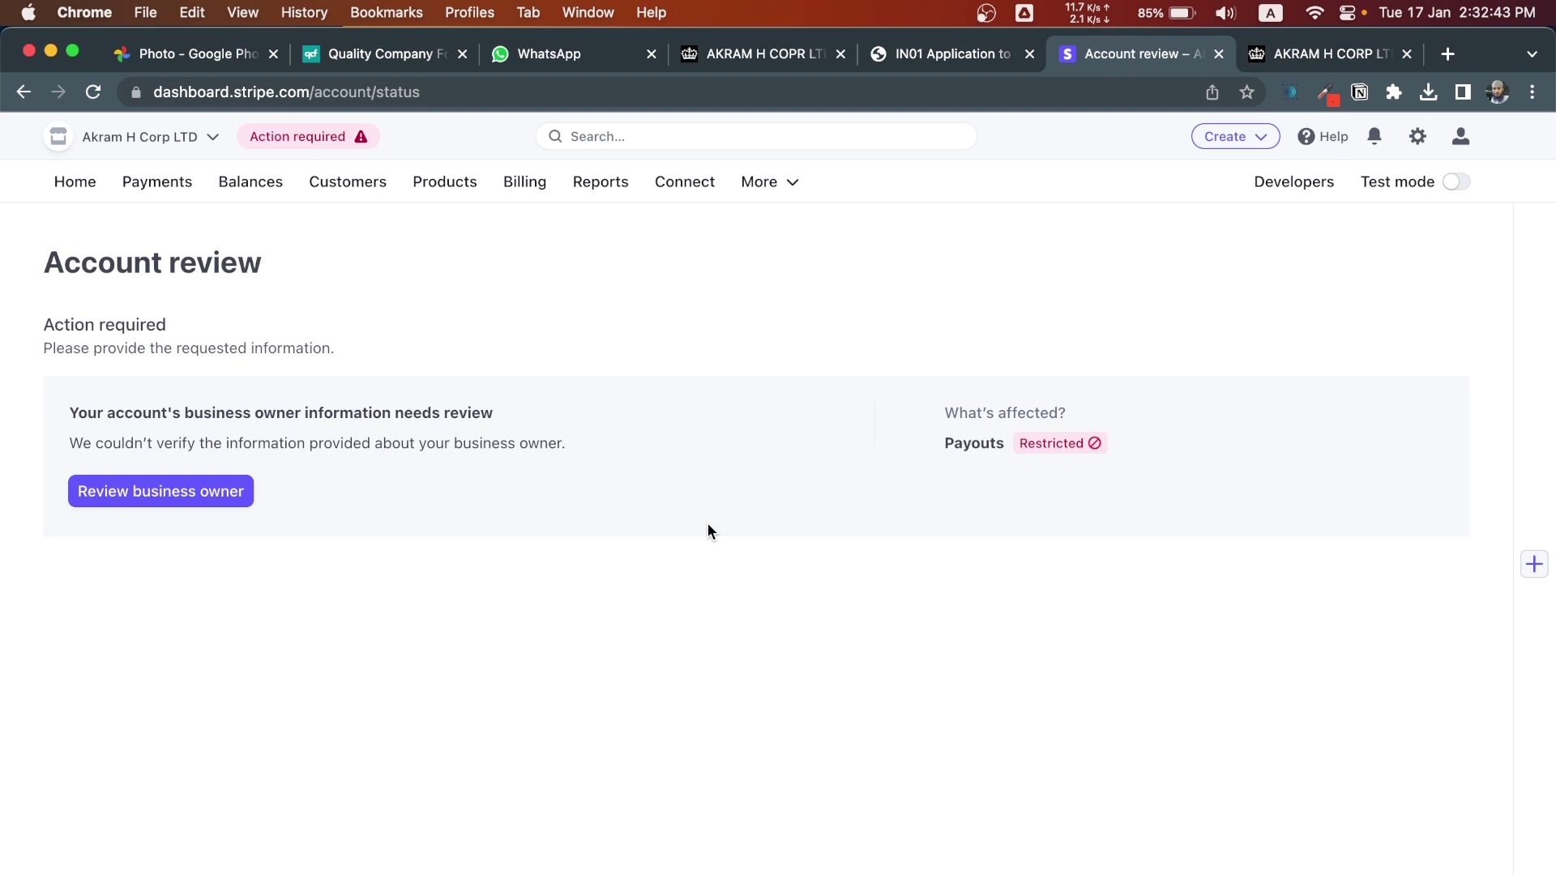
click(223, 492)
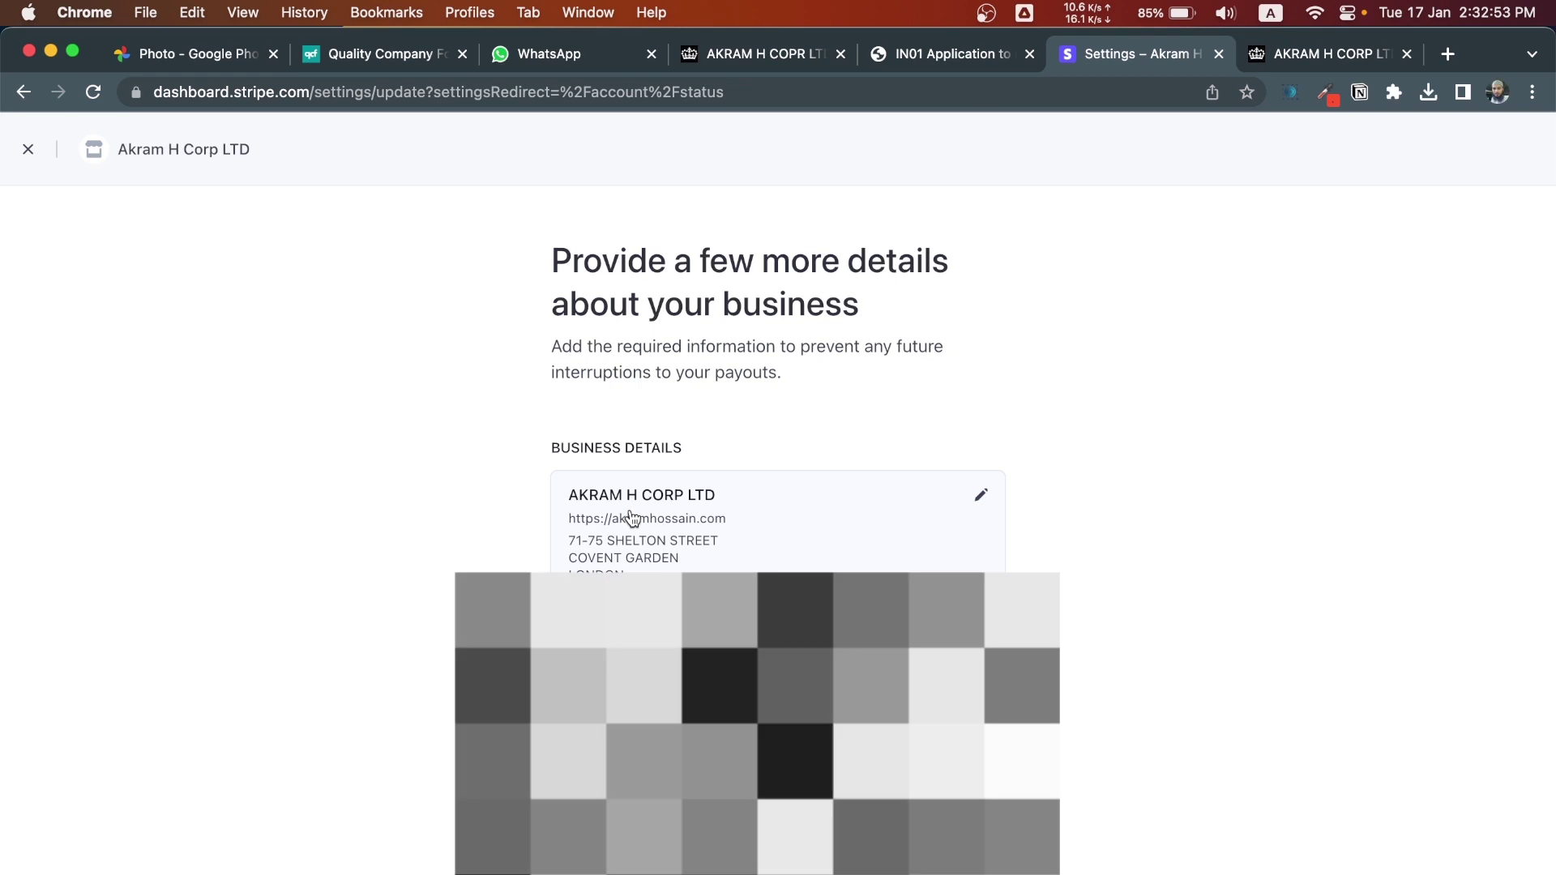
scroll(633, 519, down, 5)
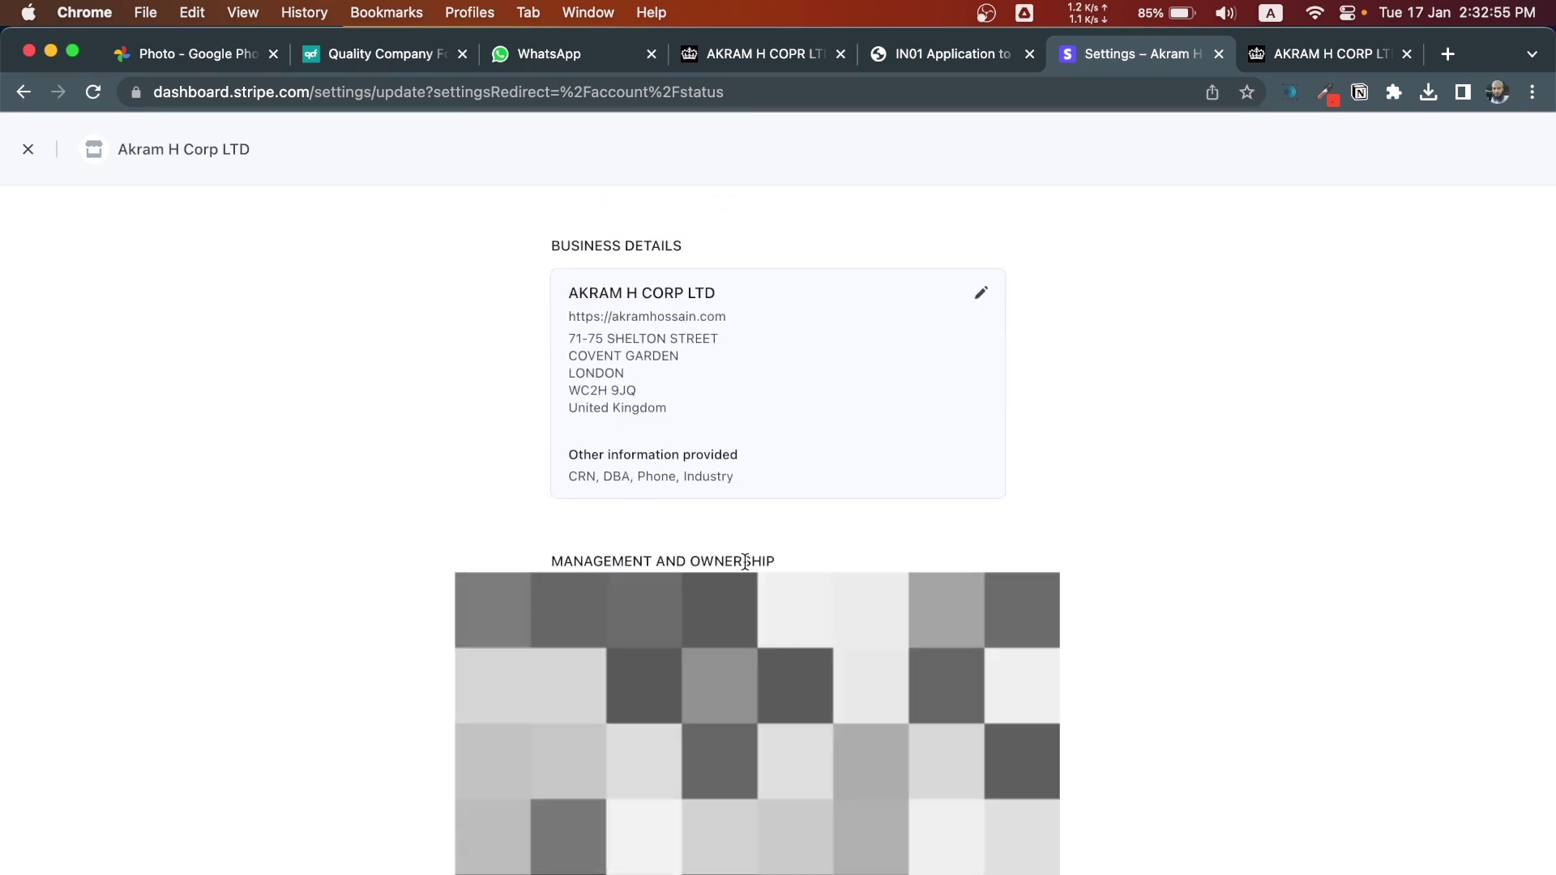
scroll(745, 561, down, 2)
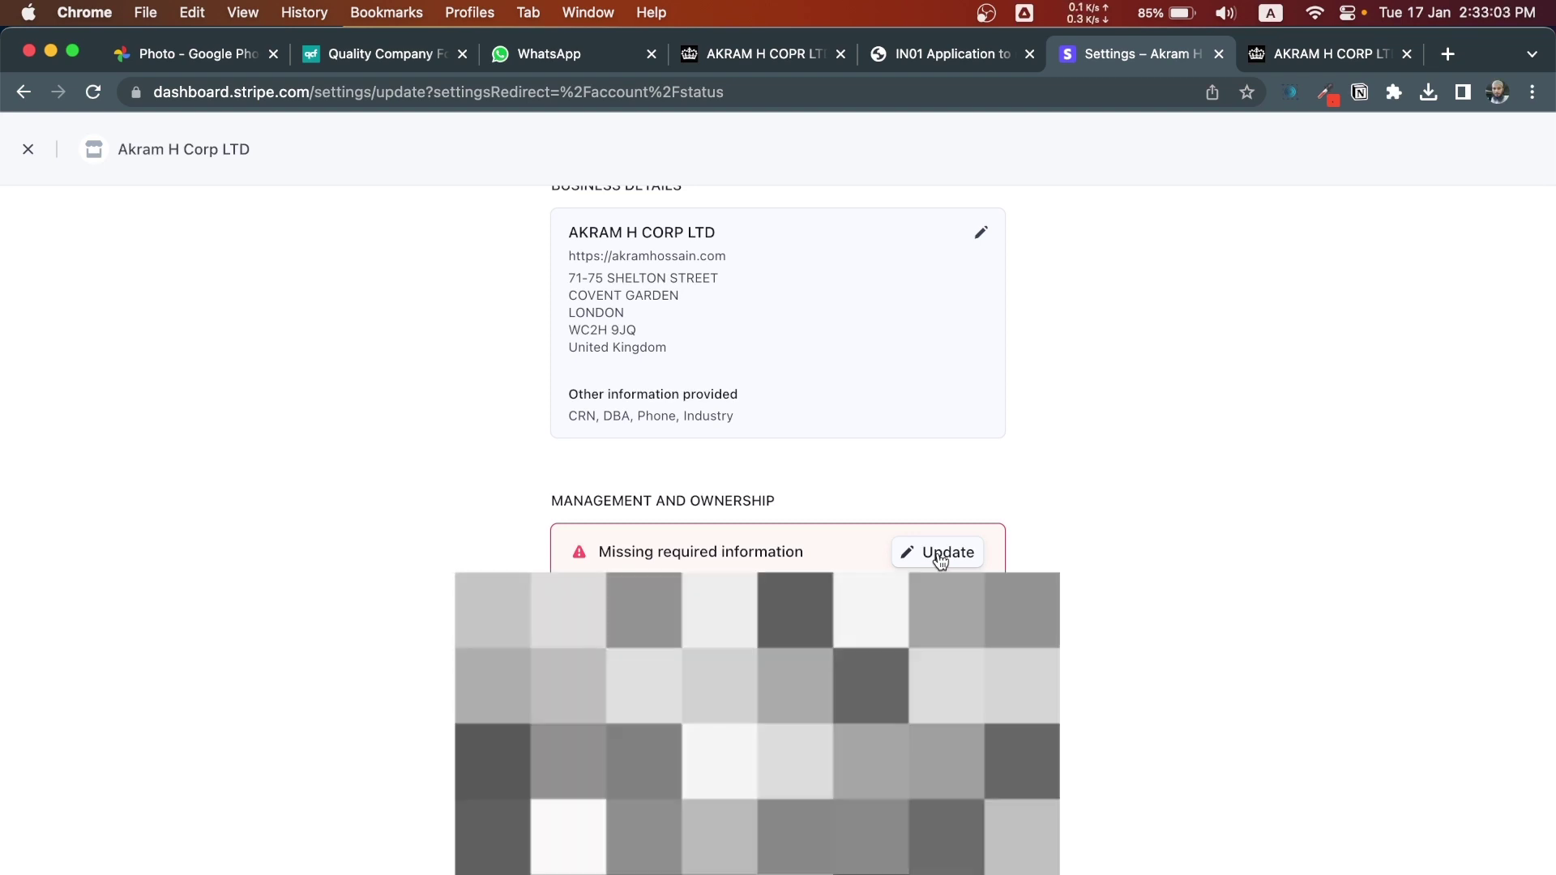
click(941, 557)
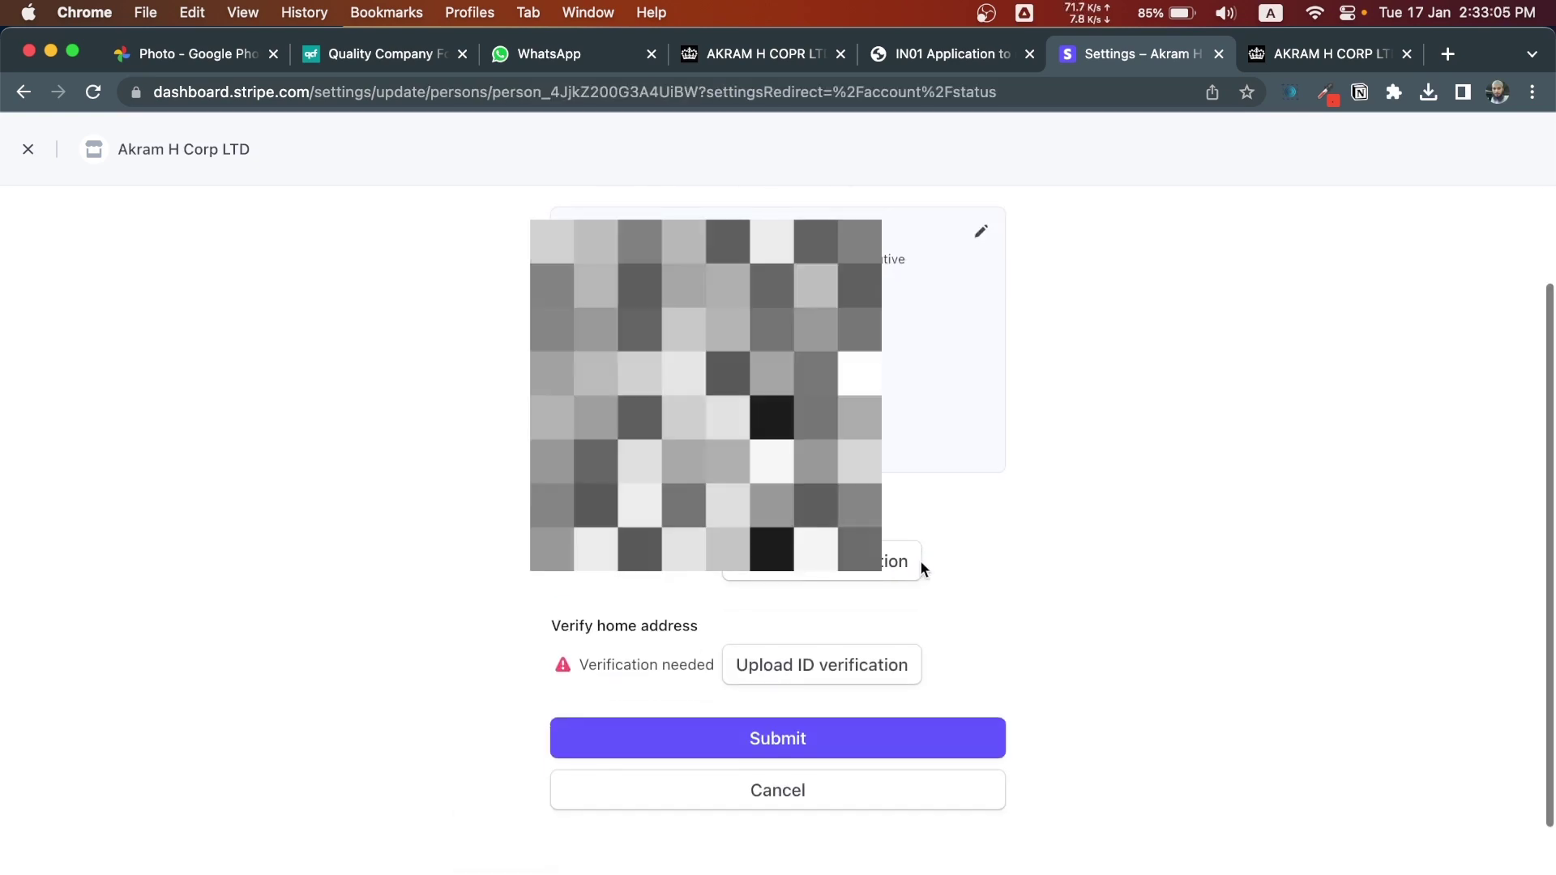
scroll(1042, 416, down, 3)
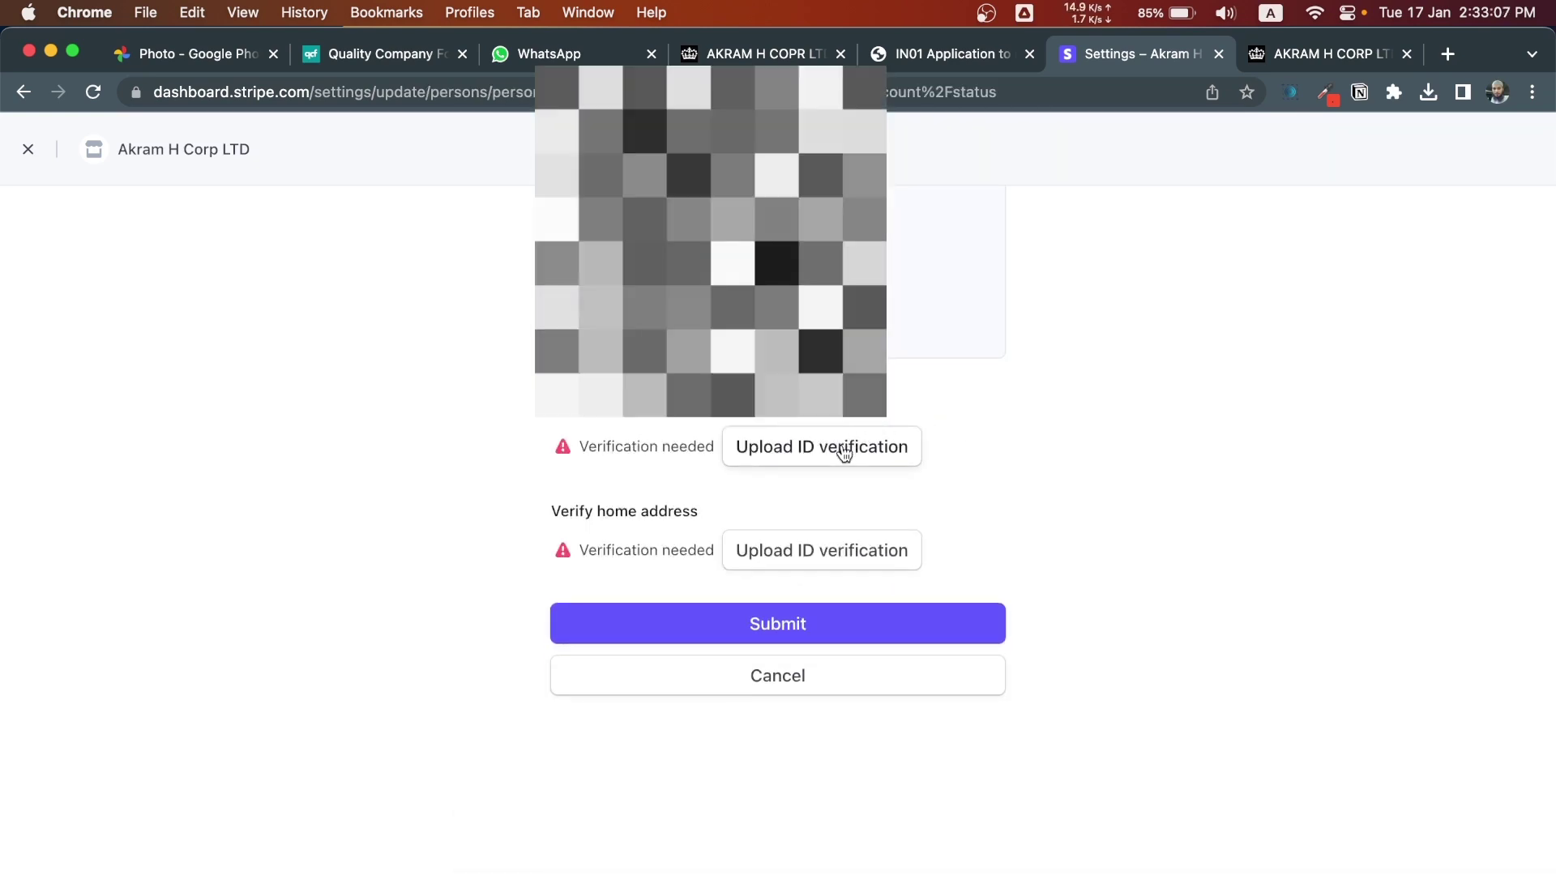
Start the owner's ID verification using a phone picture and generate the QR code to scan.
click(843, 451)
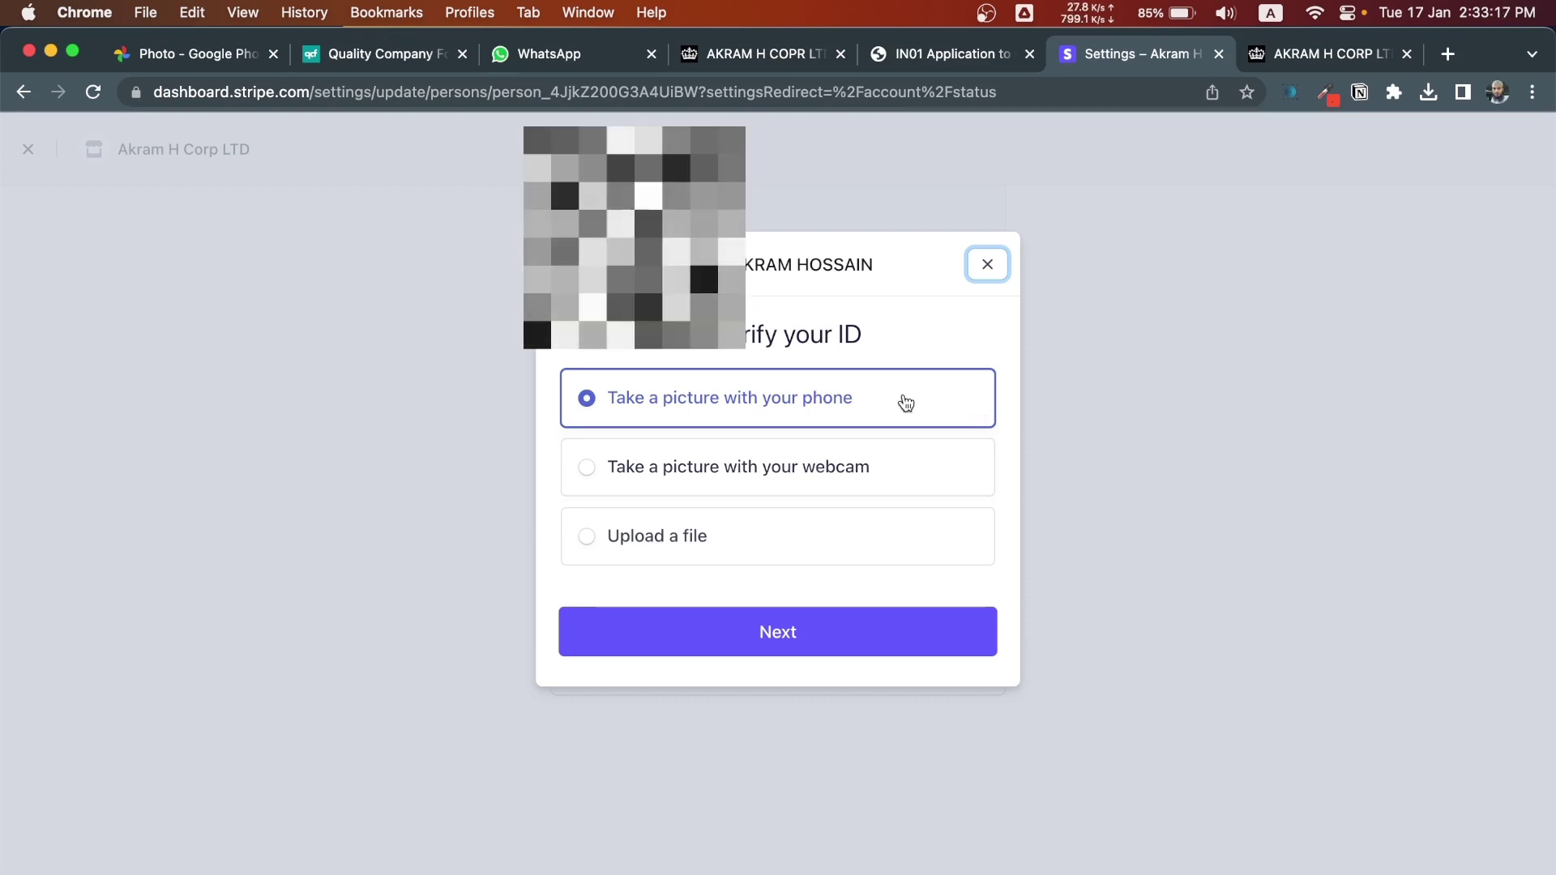
click(729, 537)
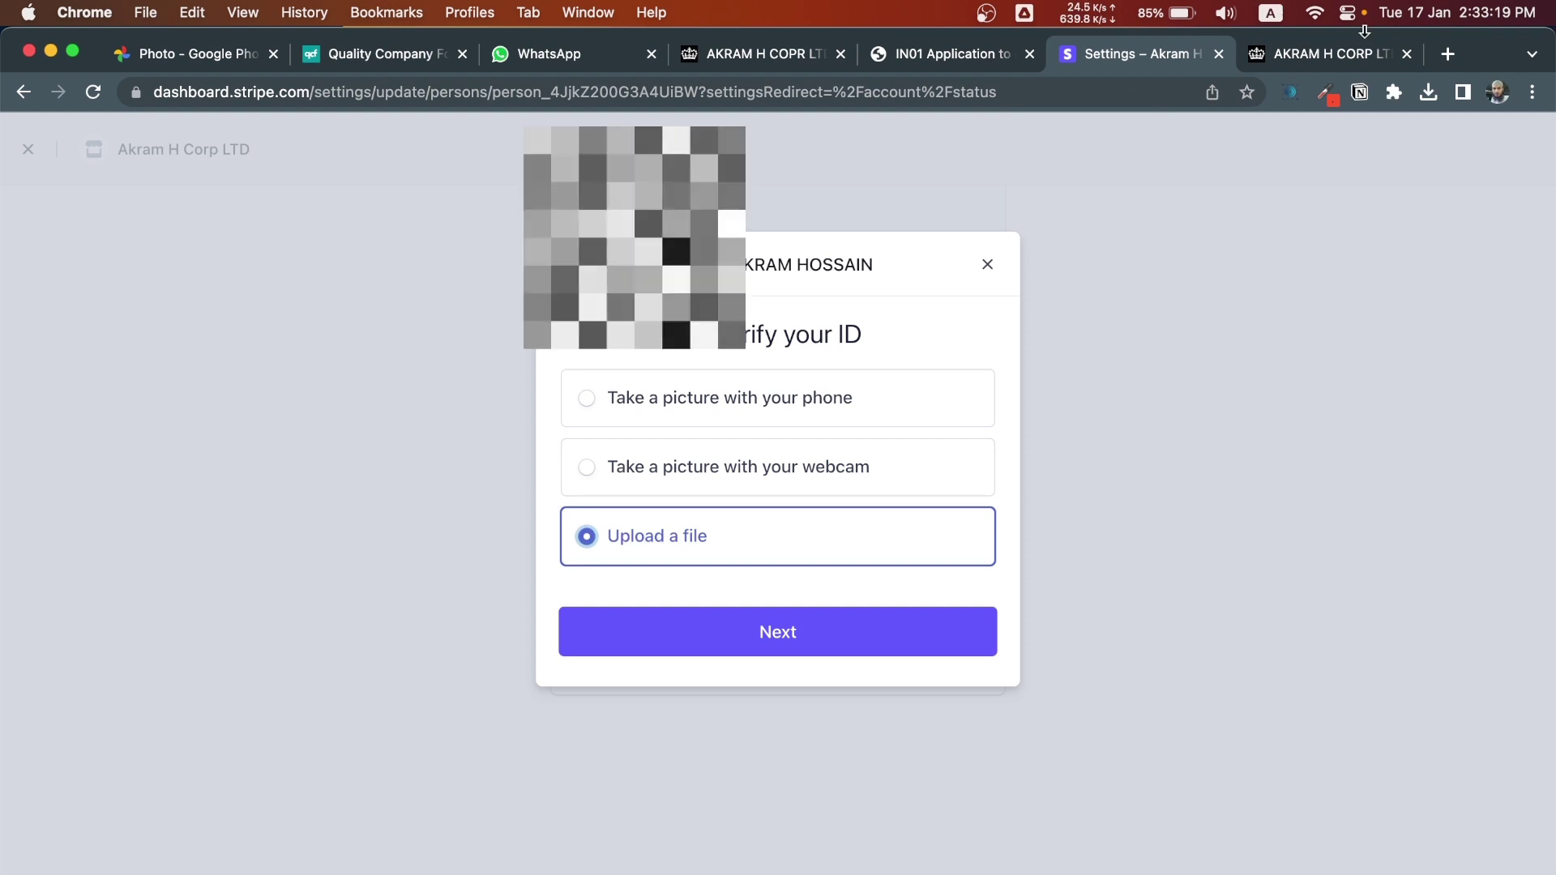
click(792, 409)
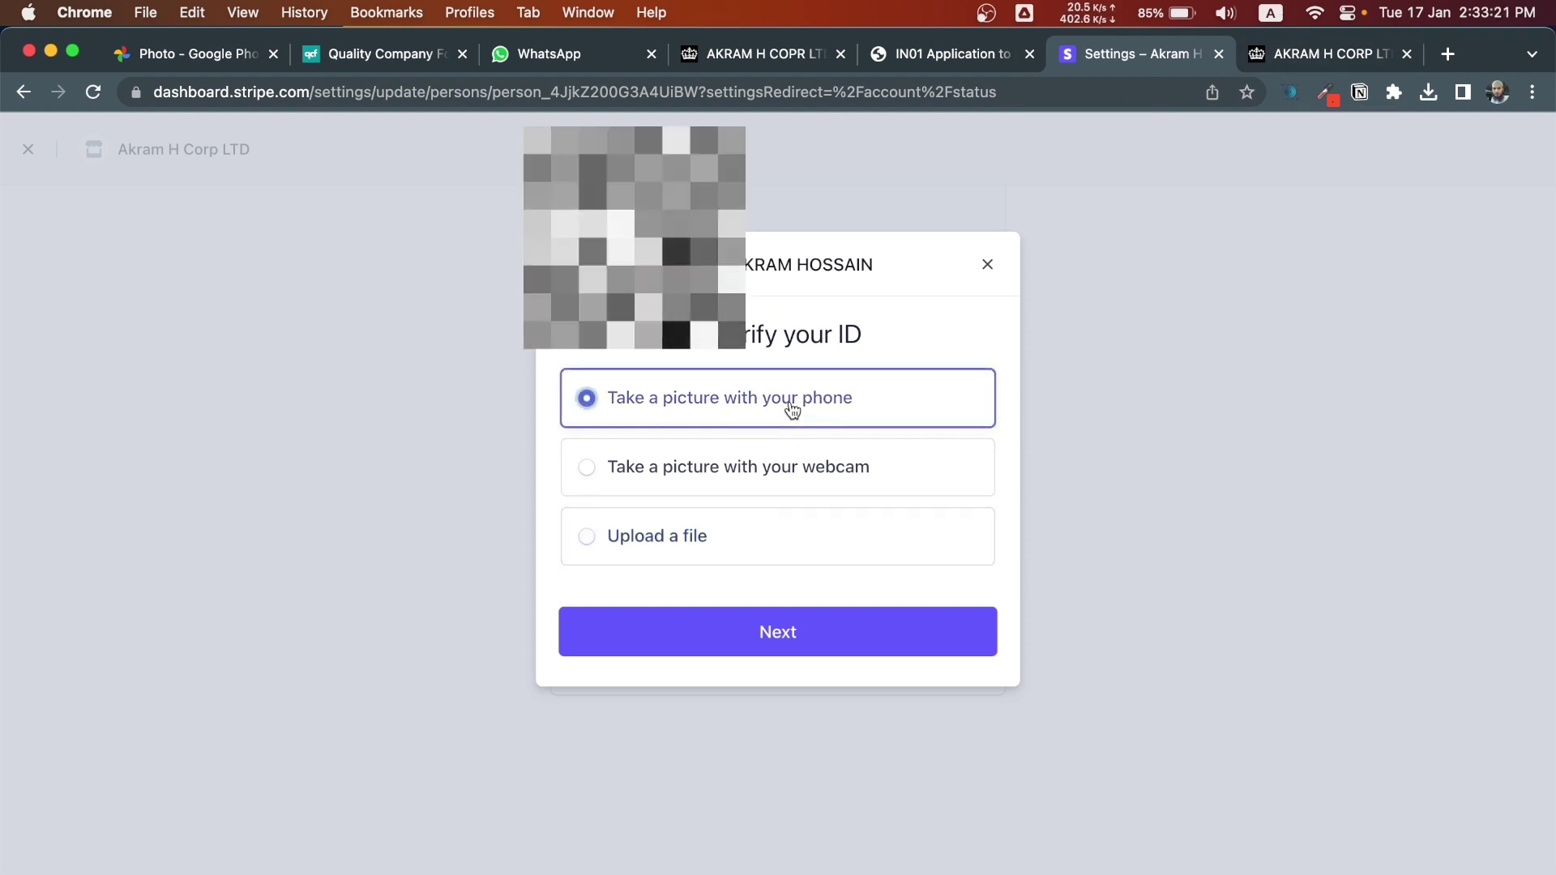
click(774, 630)
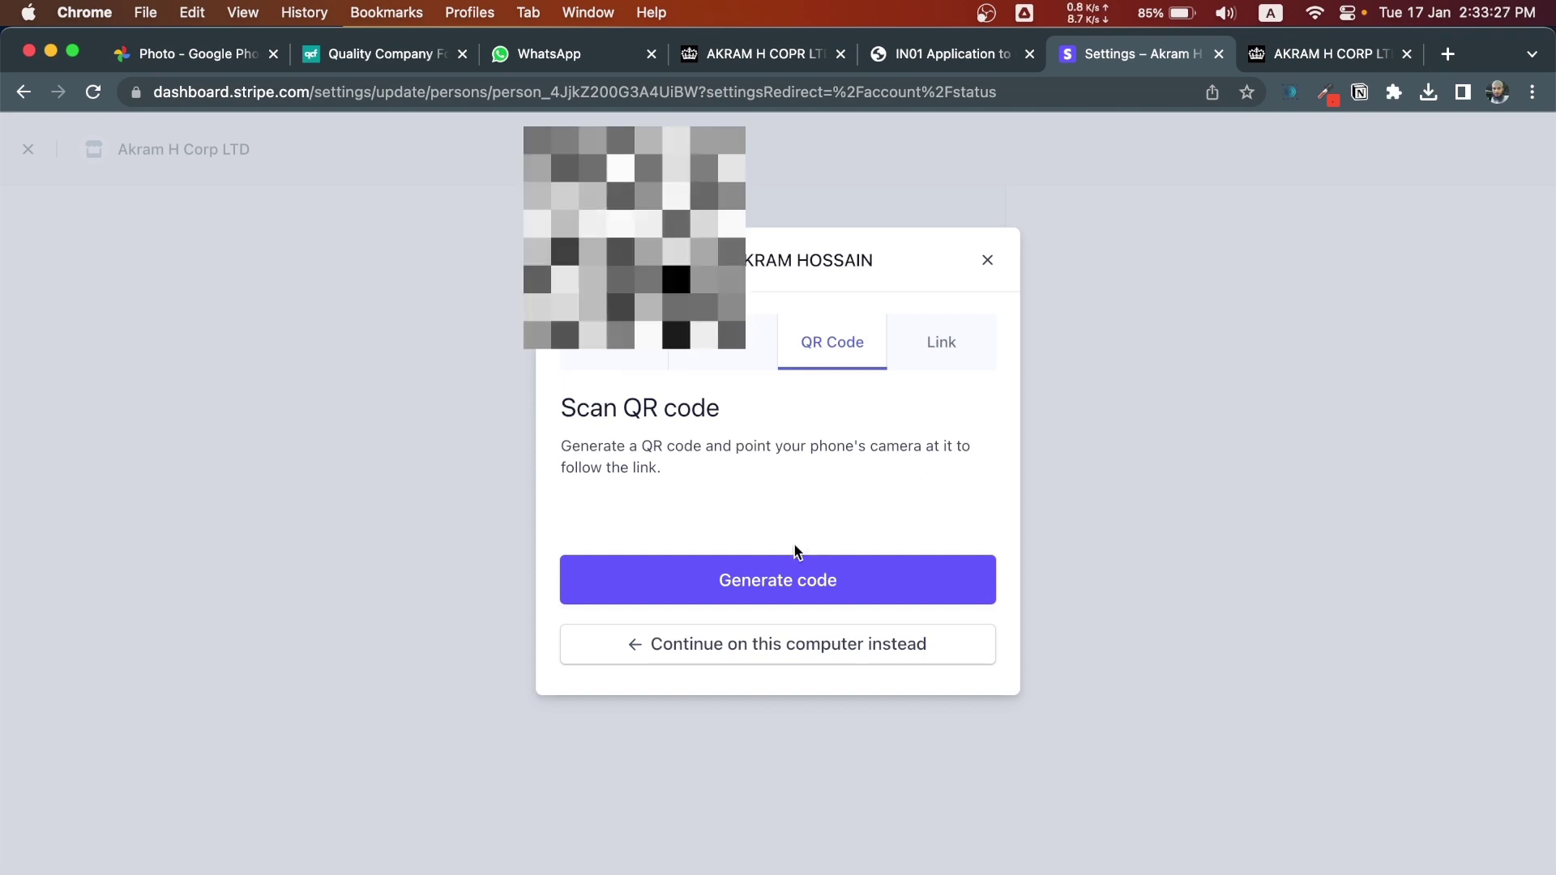
click(799, 580)
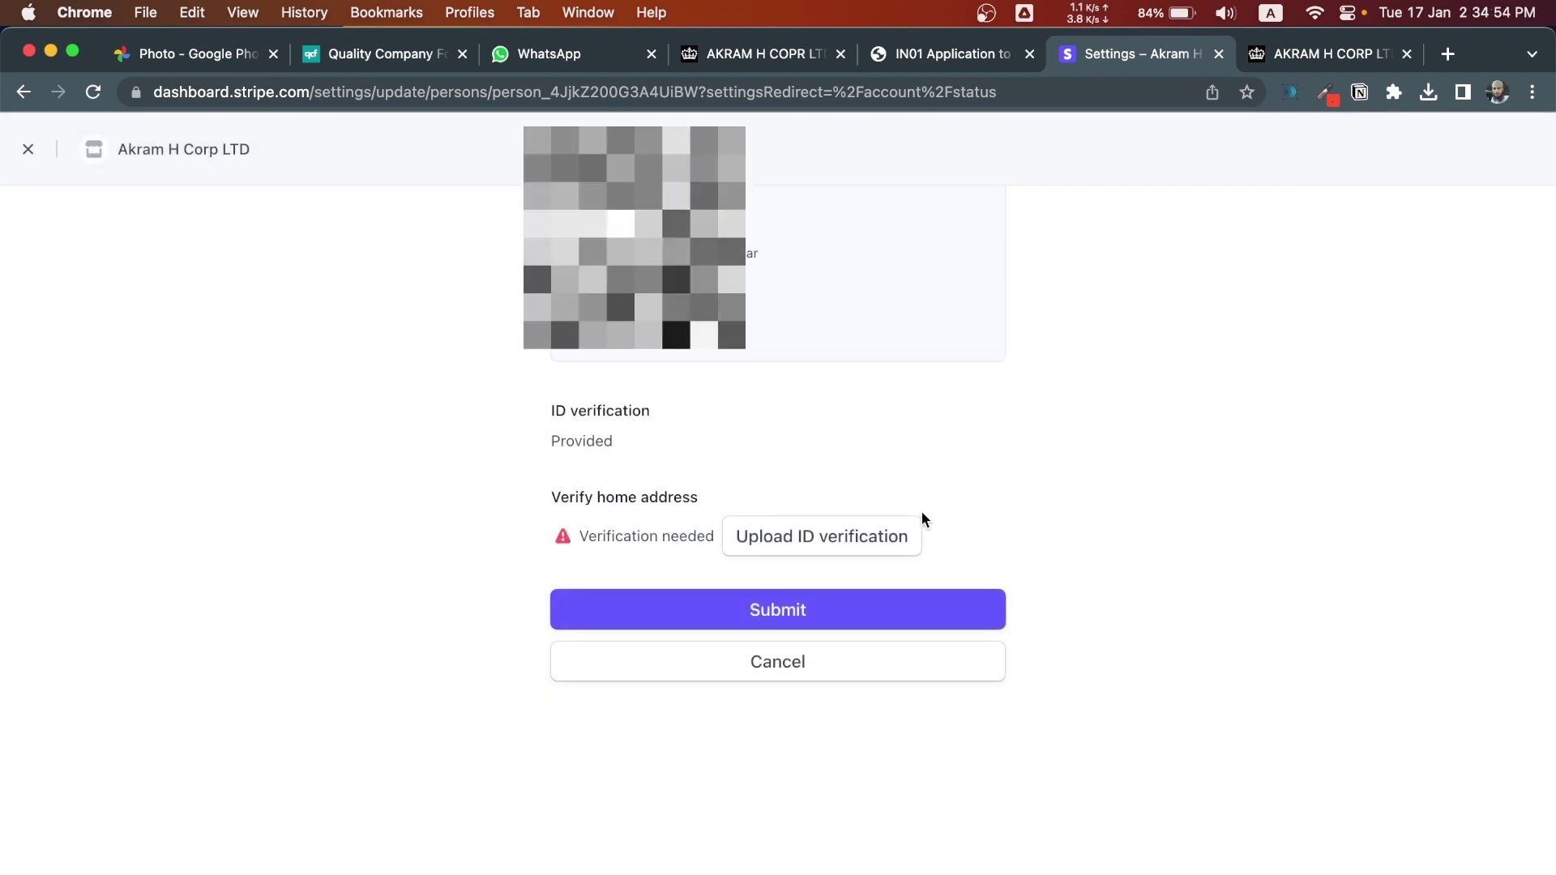
Choose a financial institution statement as proof of the owner's home address.
click(868, 543)
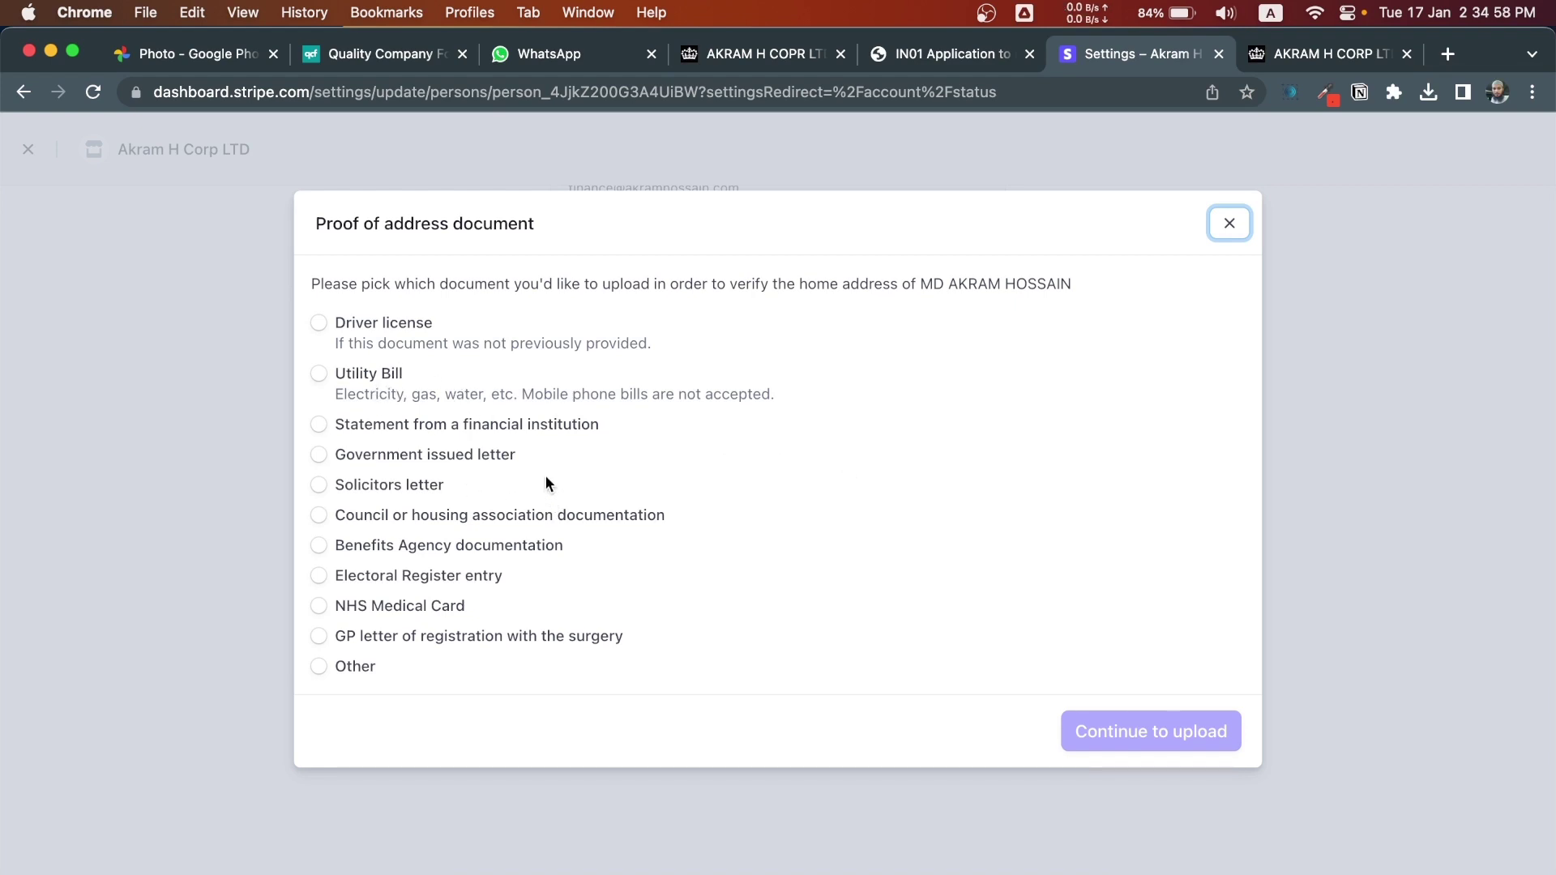
click(469, 425)
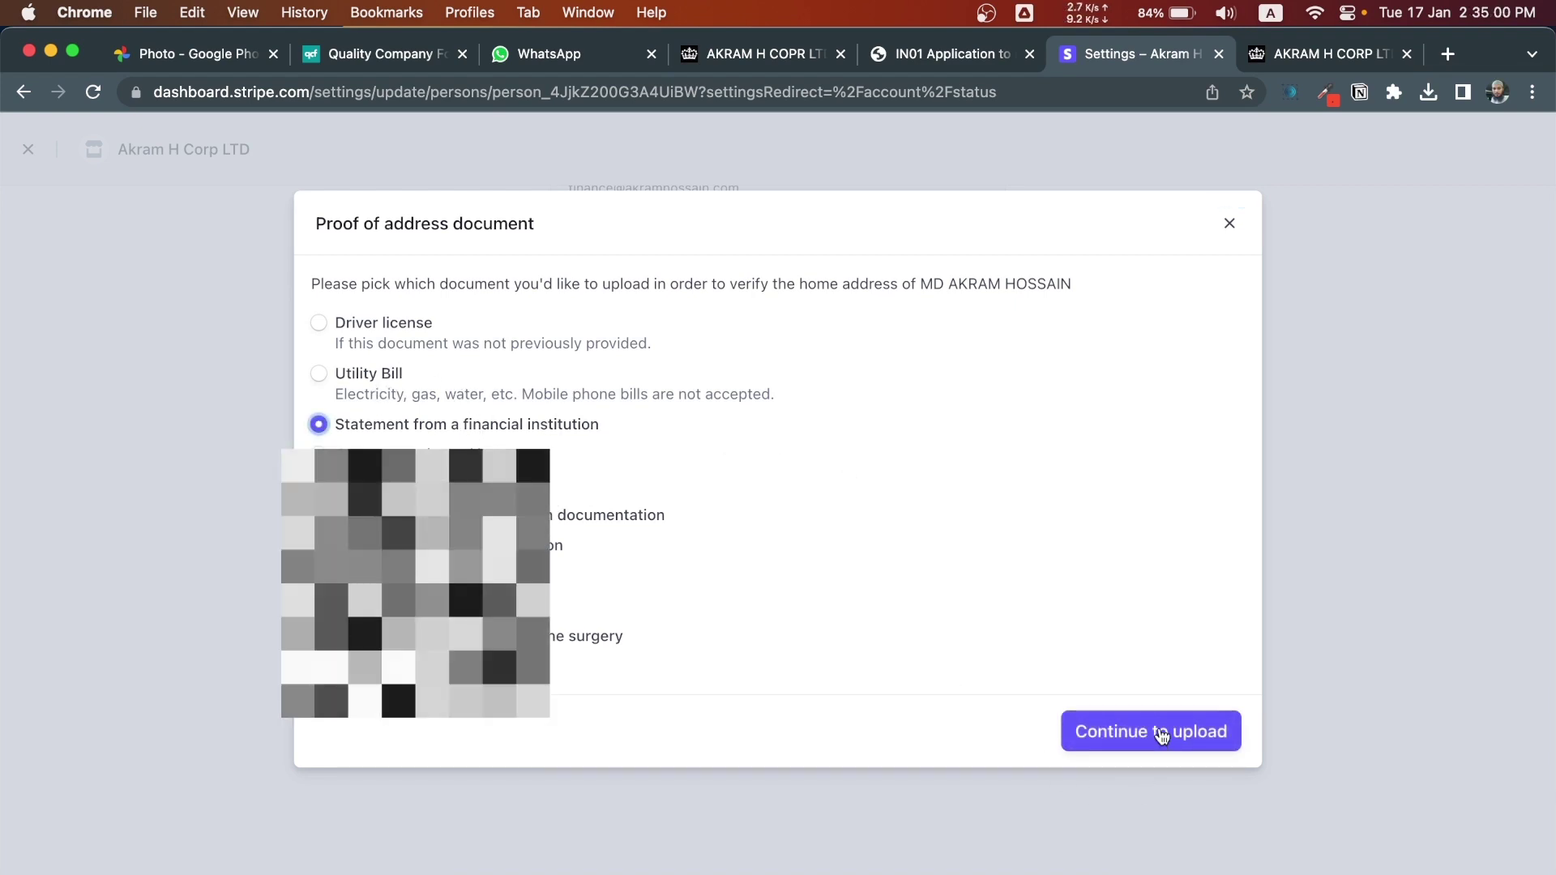
click(1160, 733)
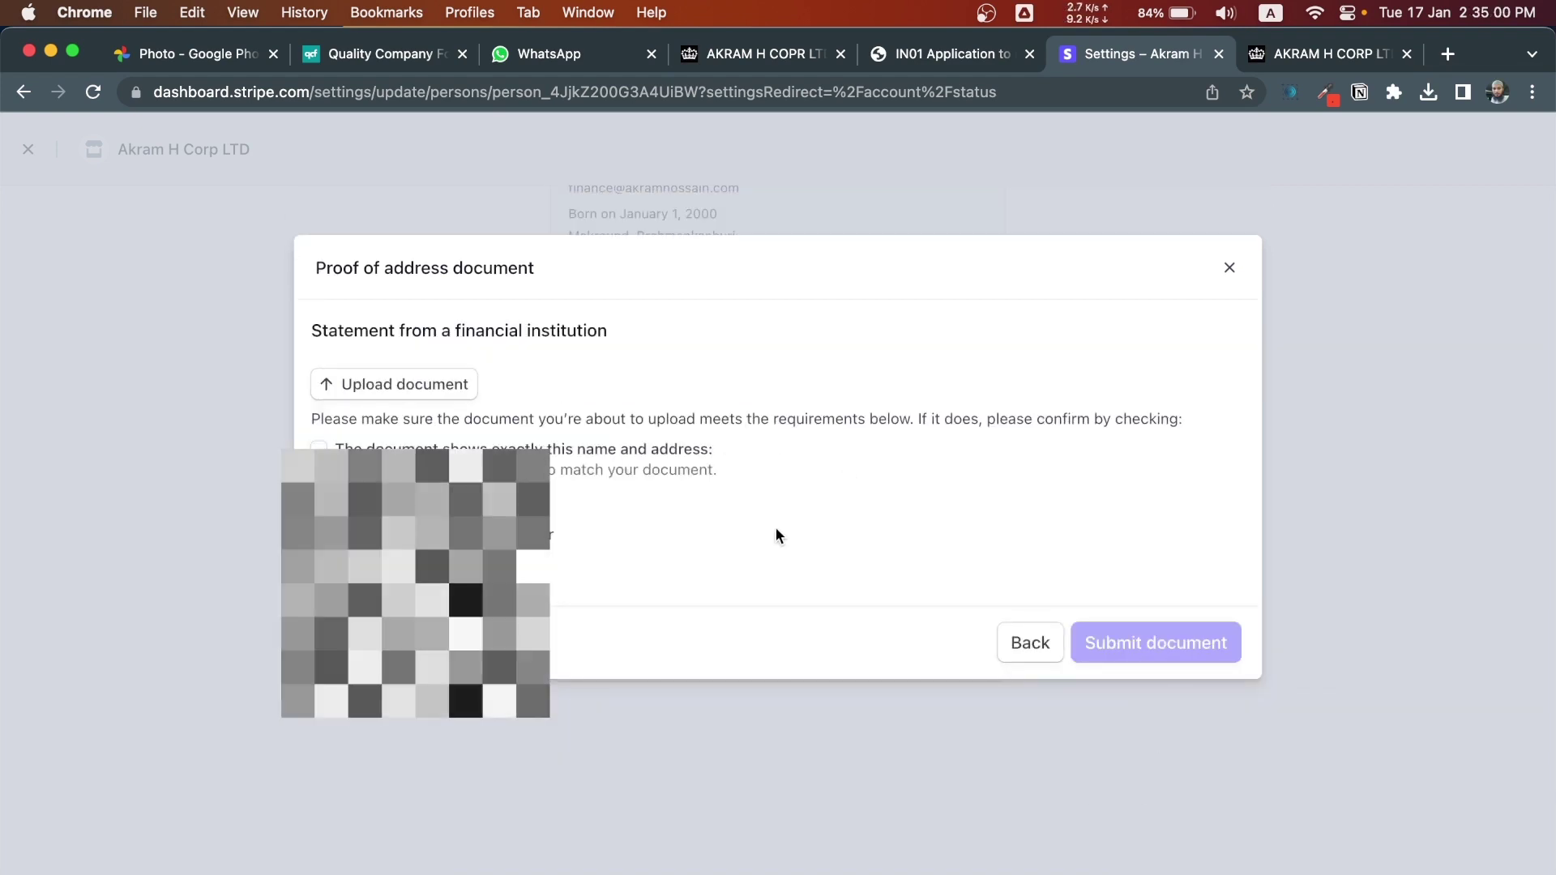
Upload 'Dhaka Bank Statement From.pdf' from the Google Drive My Drive folder.
click(417, 388)
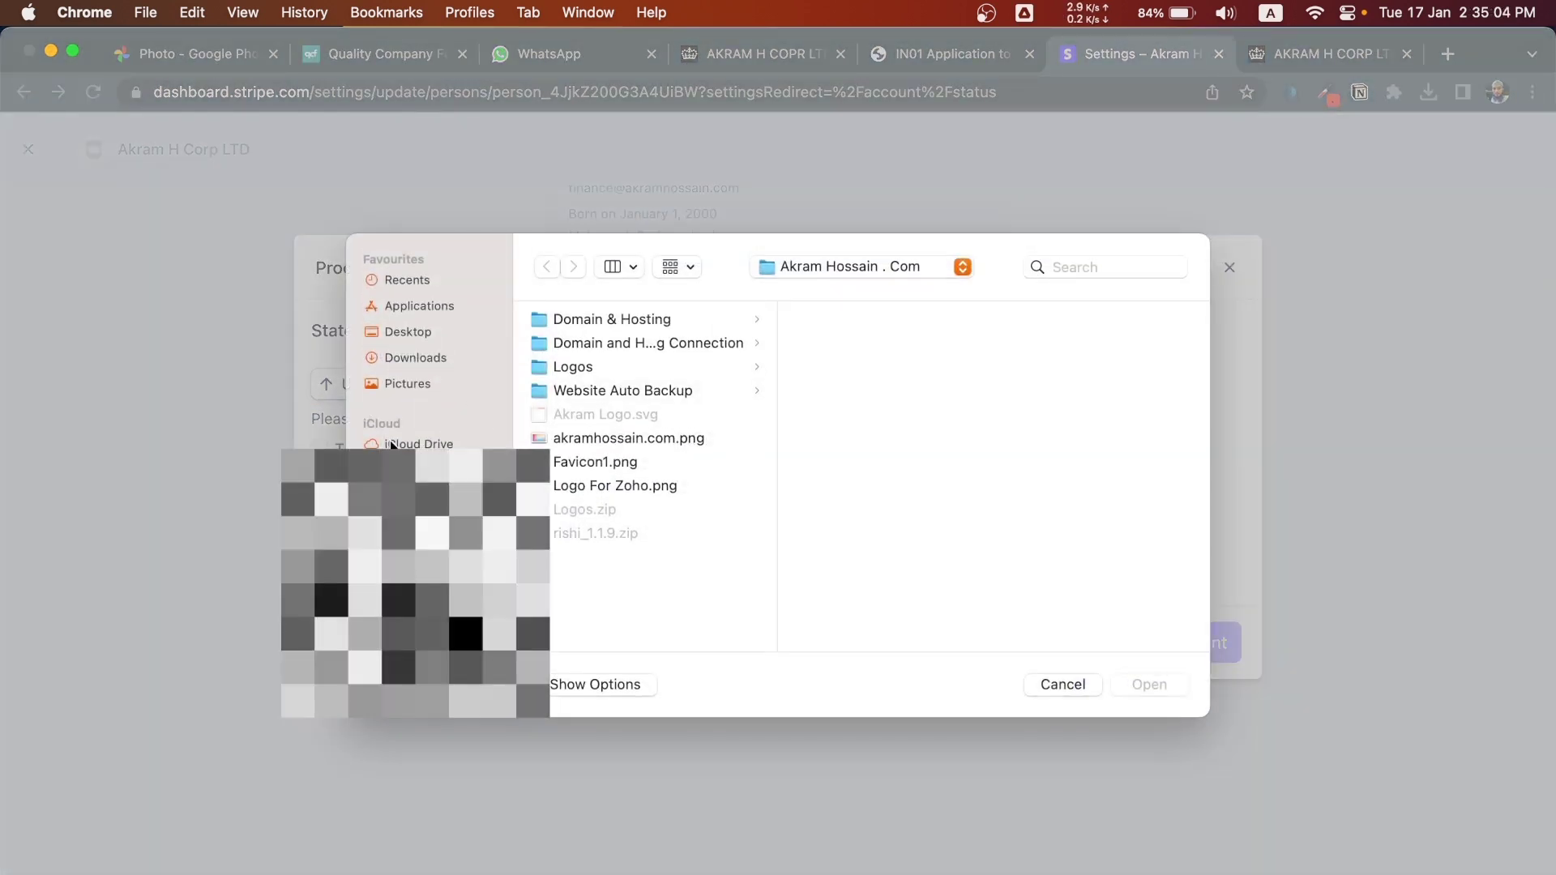
click(406, 486)
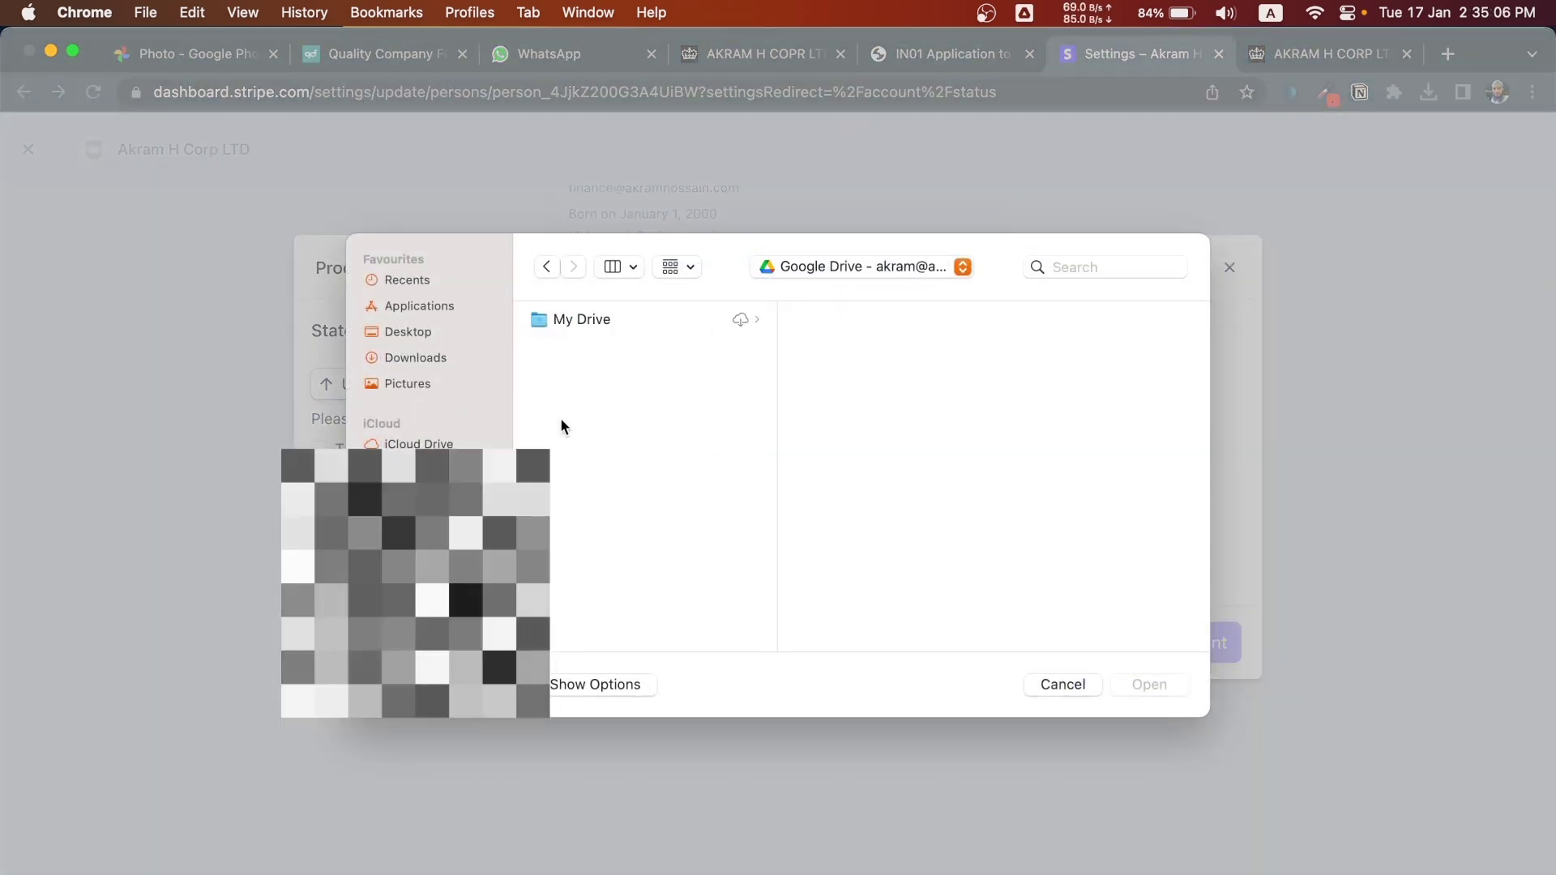
click(587, 316)
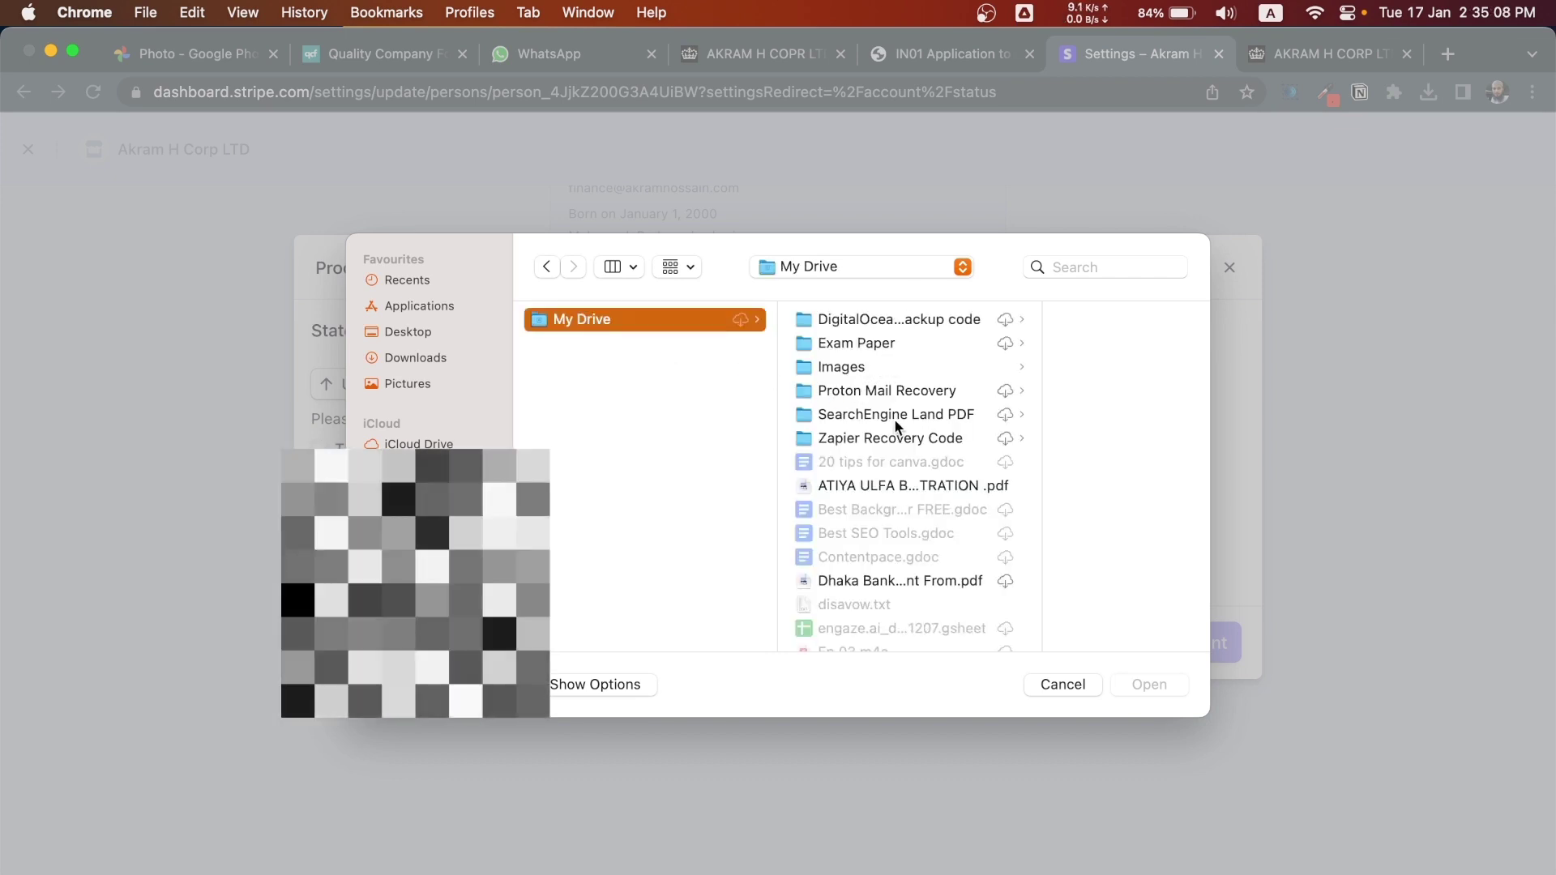
scroll(891, 494, down, 5)
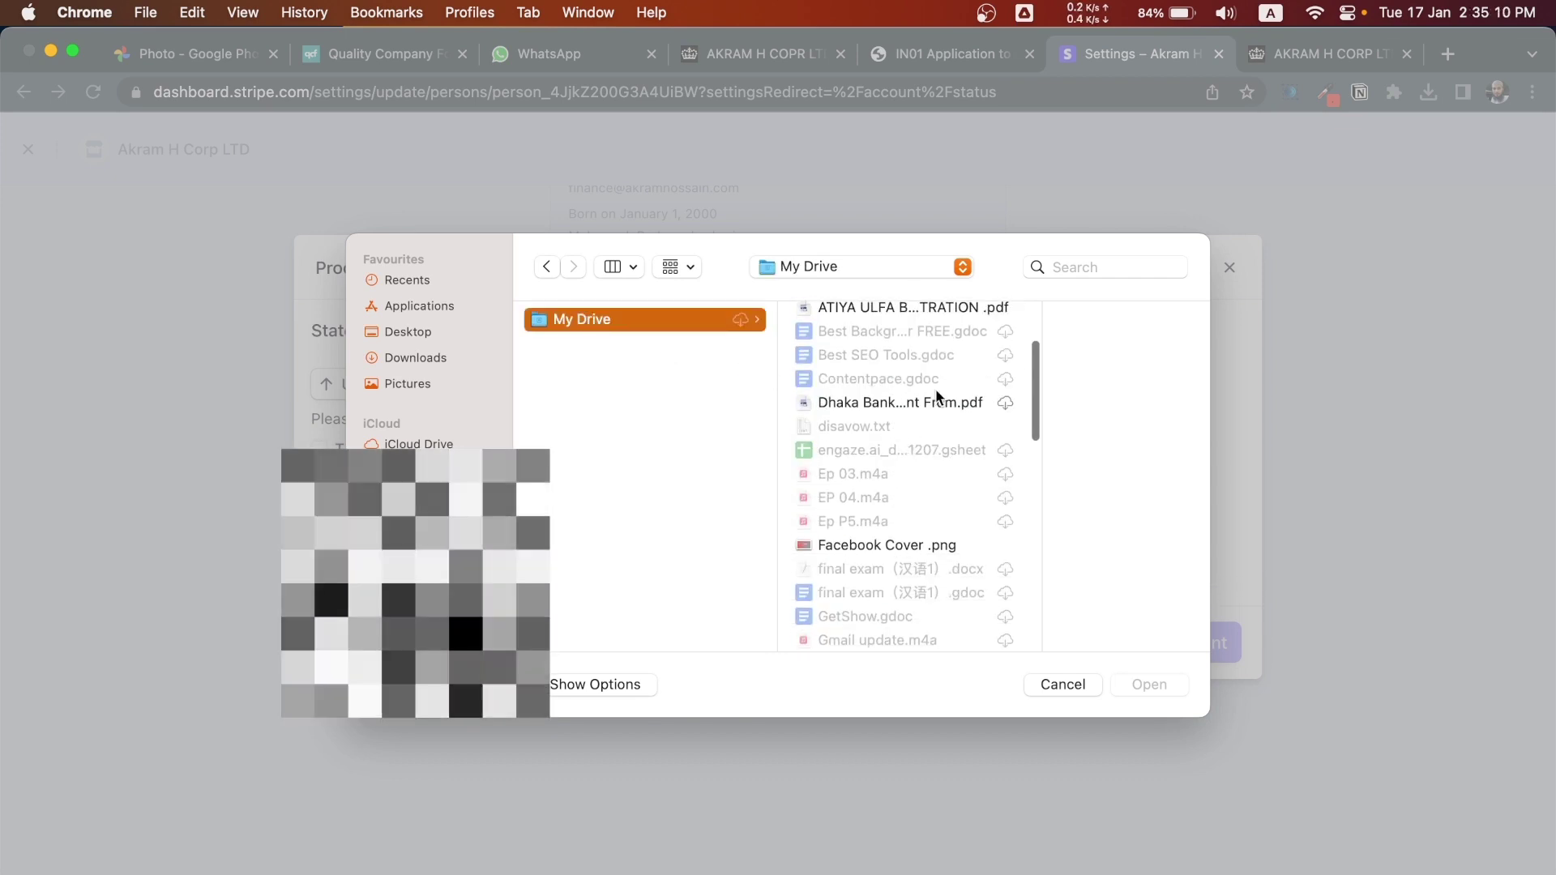
click(933, 400)
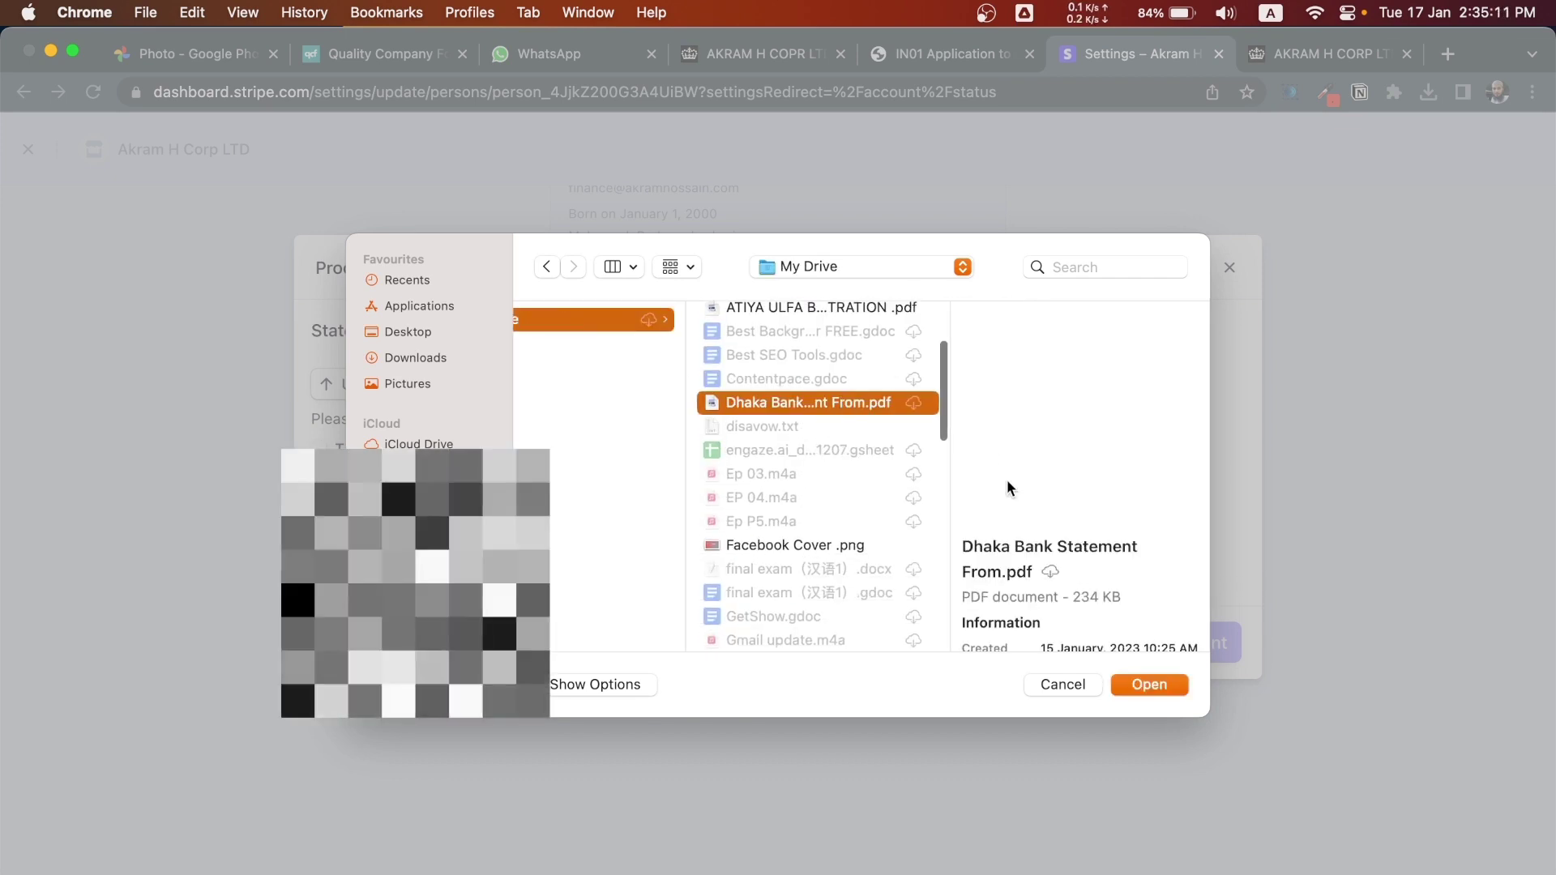
click(1139, 684)
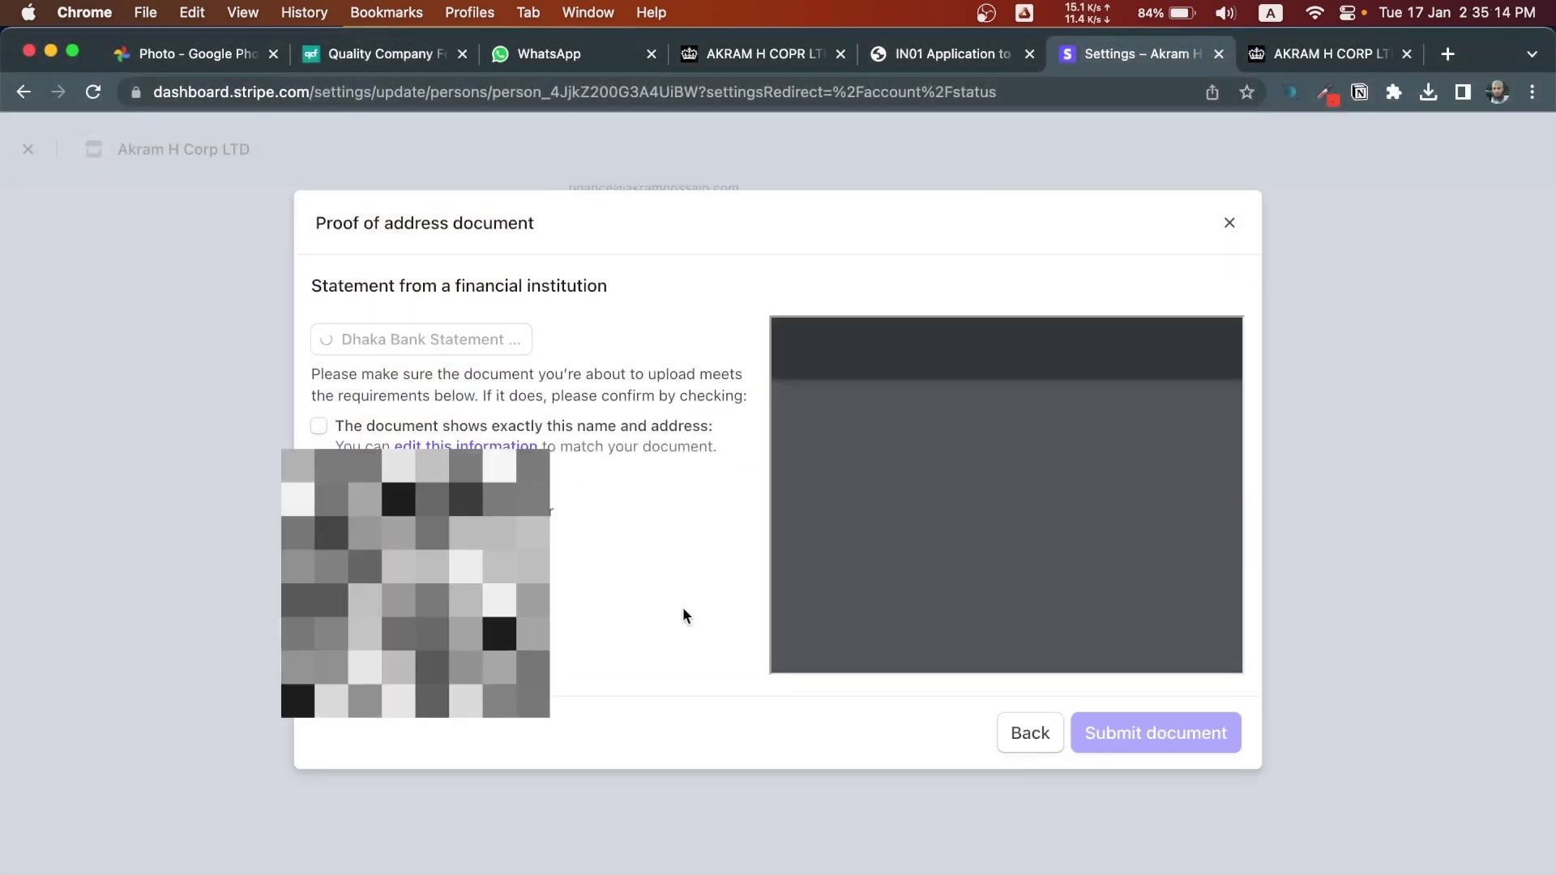
Confirm the statement shows the required name and address, then submit it and the person details.
click(321, 427)
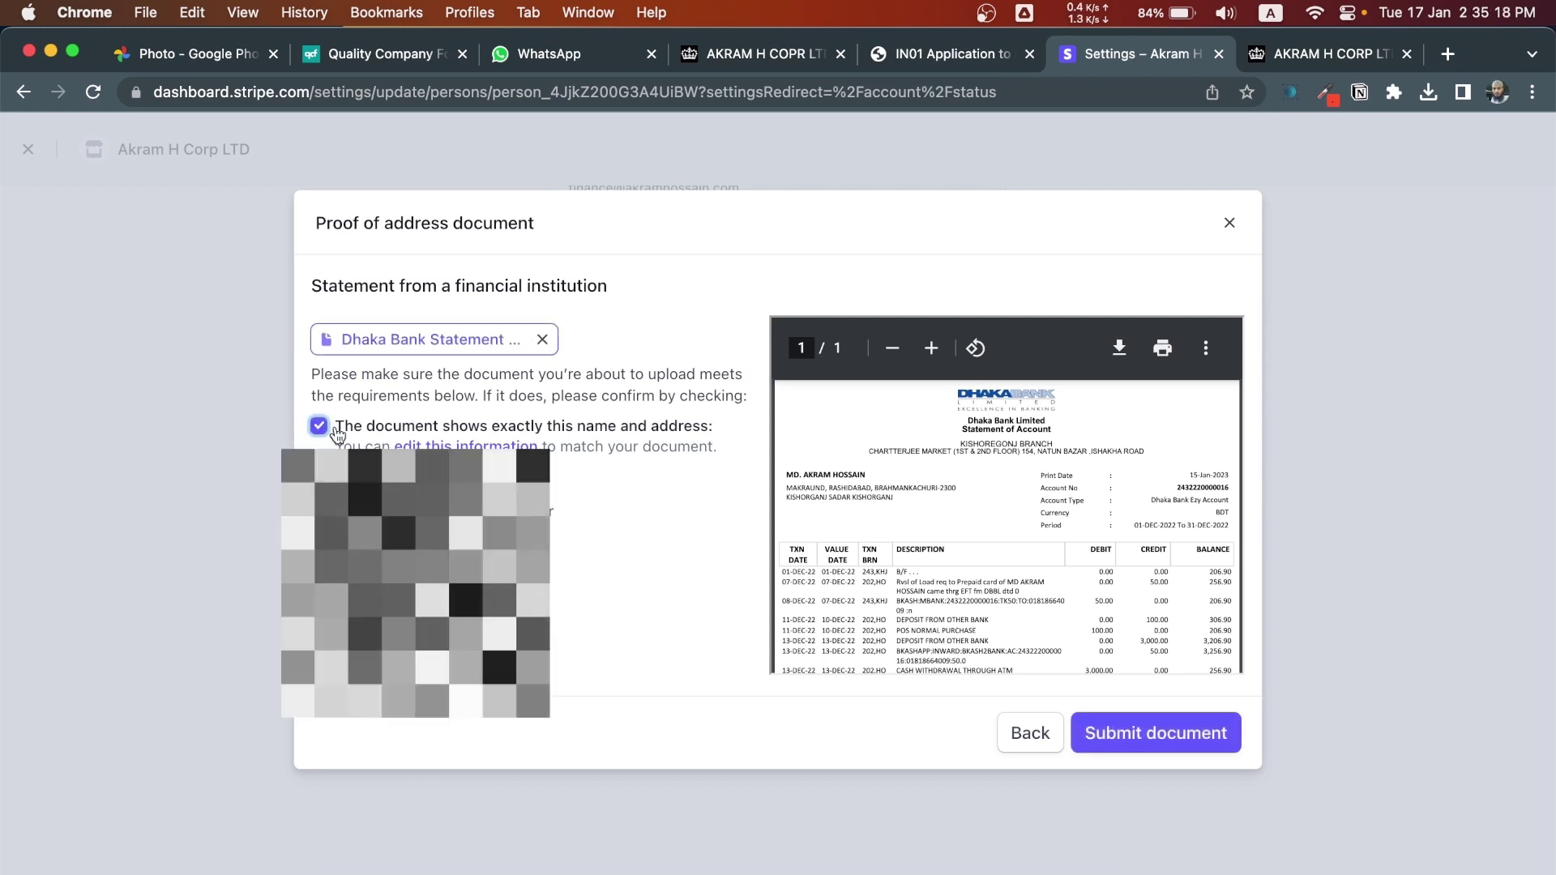
click(1184, 735)
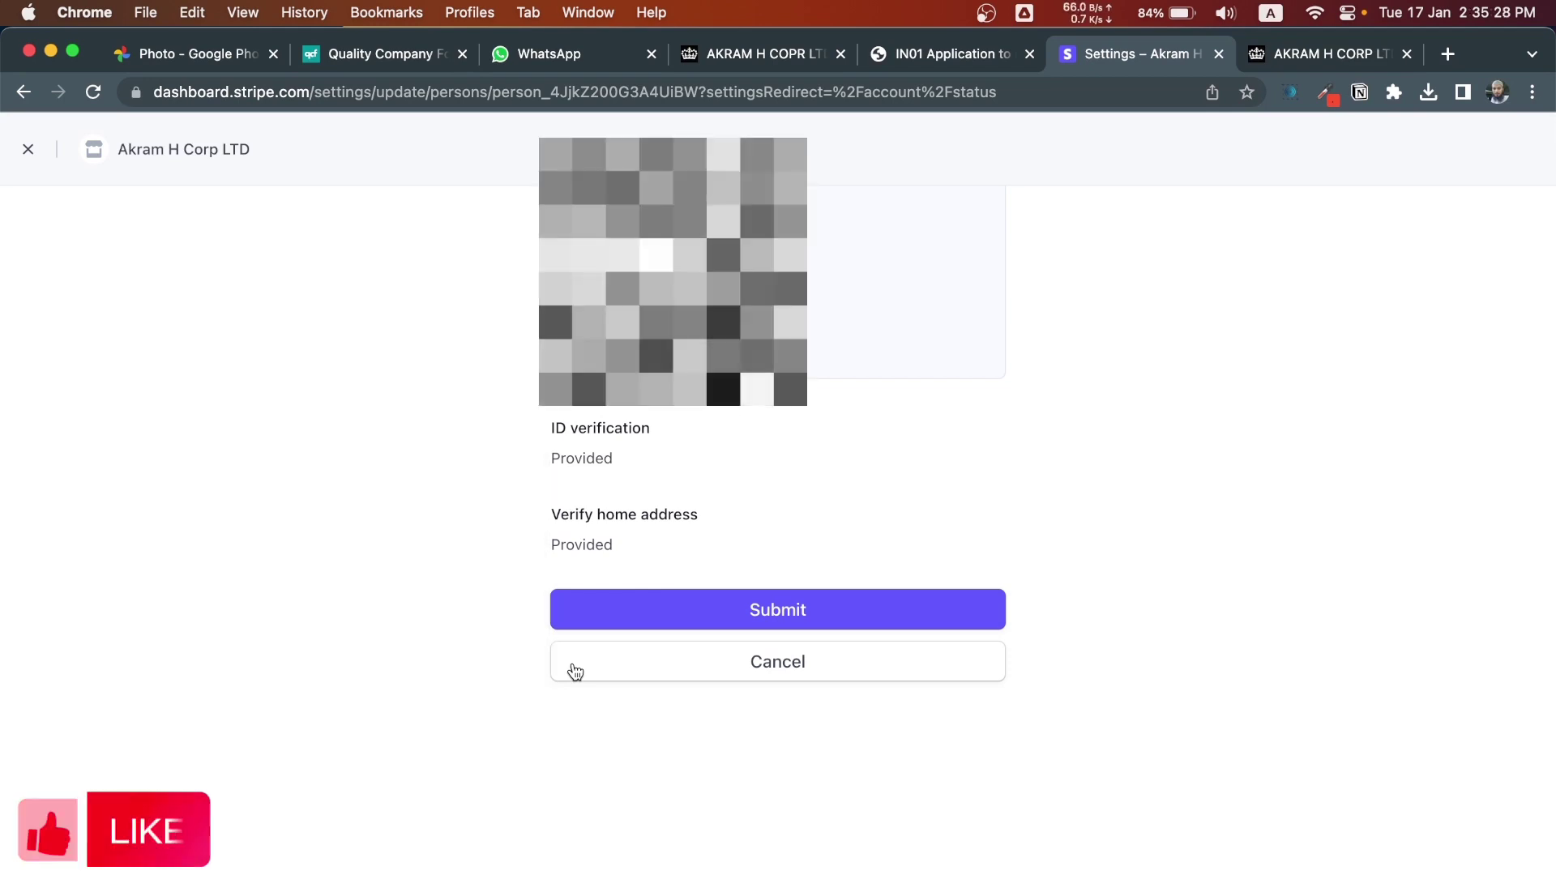
click(680, 607)
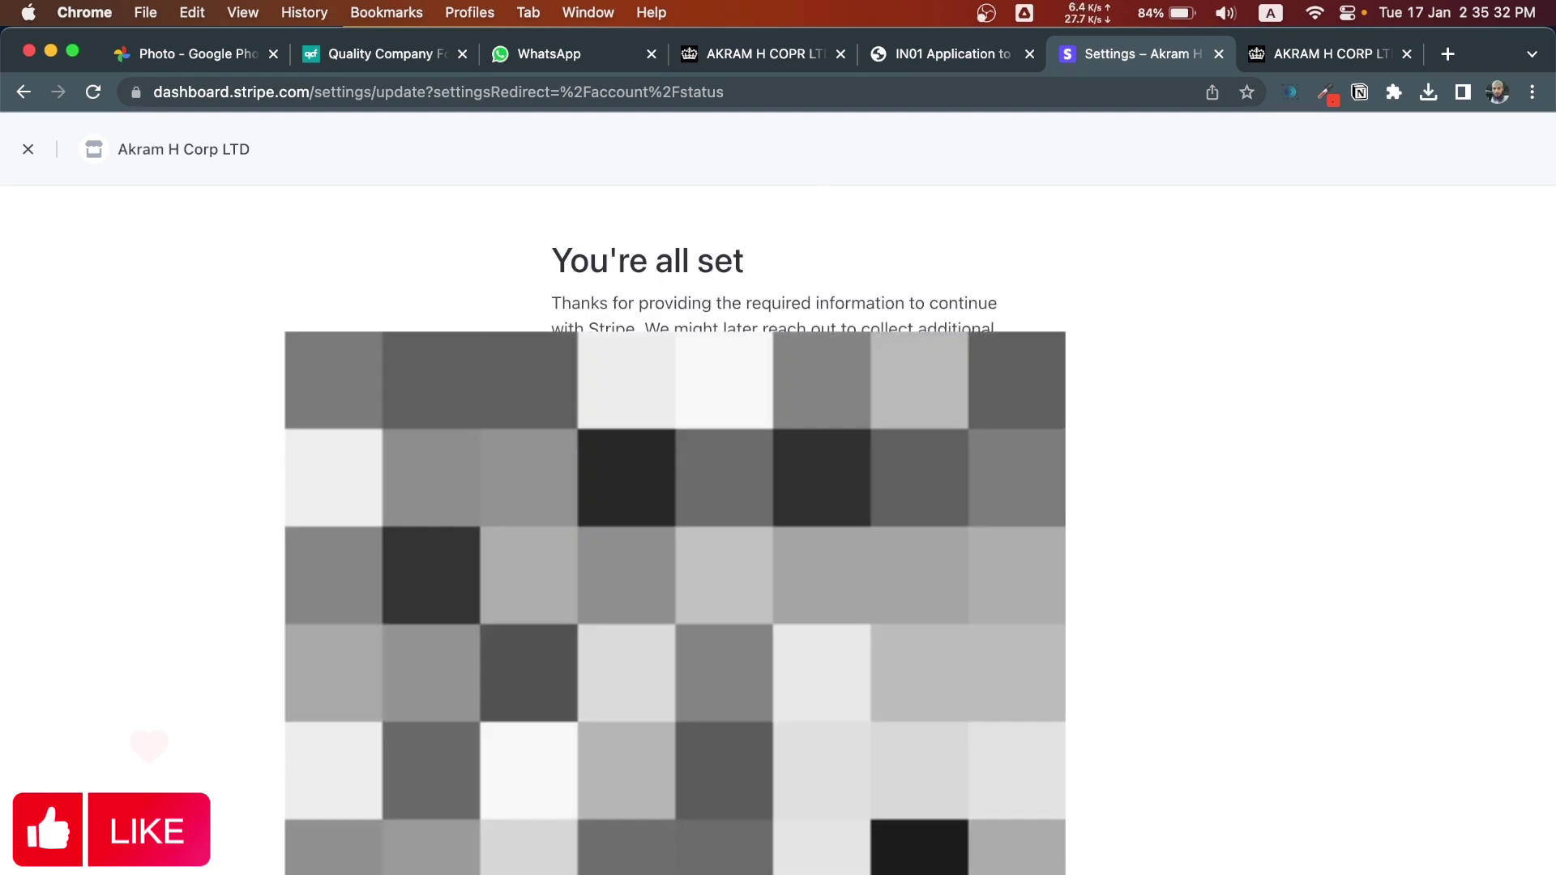
Scroll through the You're all set page to review the completed verification.
scroll(814, 467, down, 5)
scroll(778, 526, down, 4)
scroll(802, 375, up, 8)
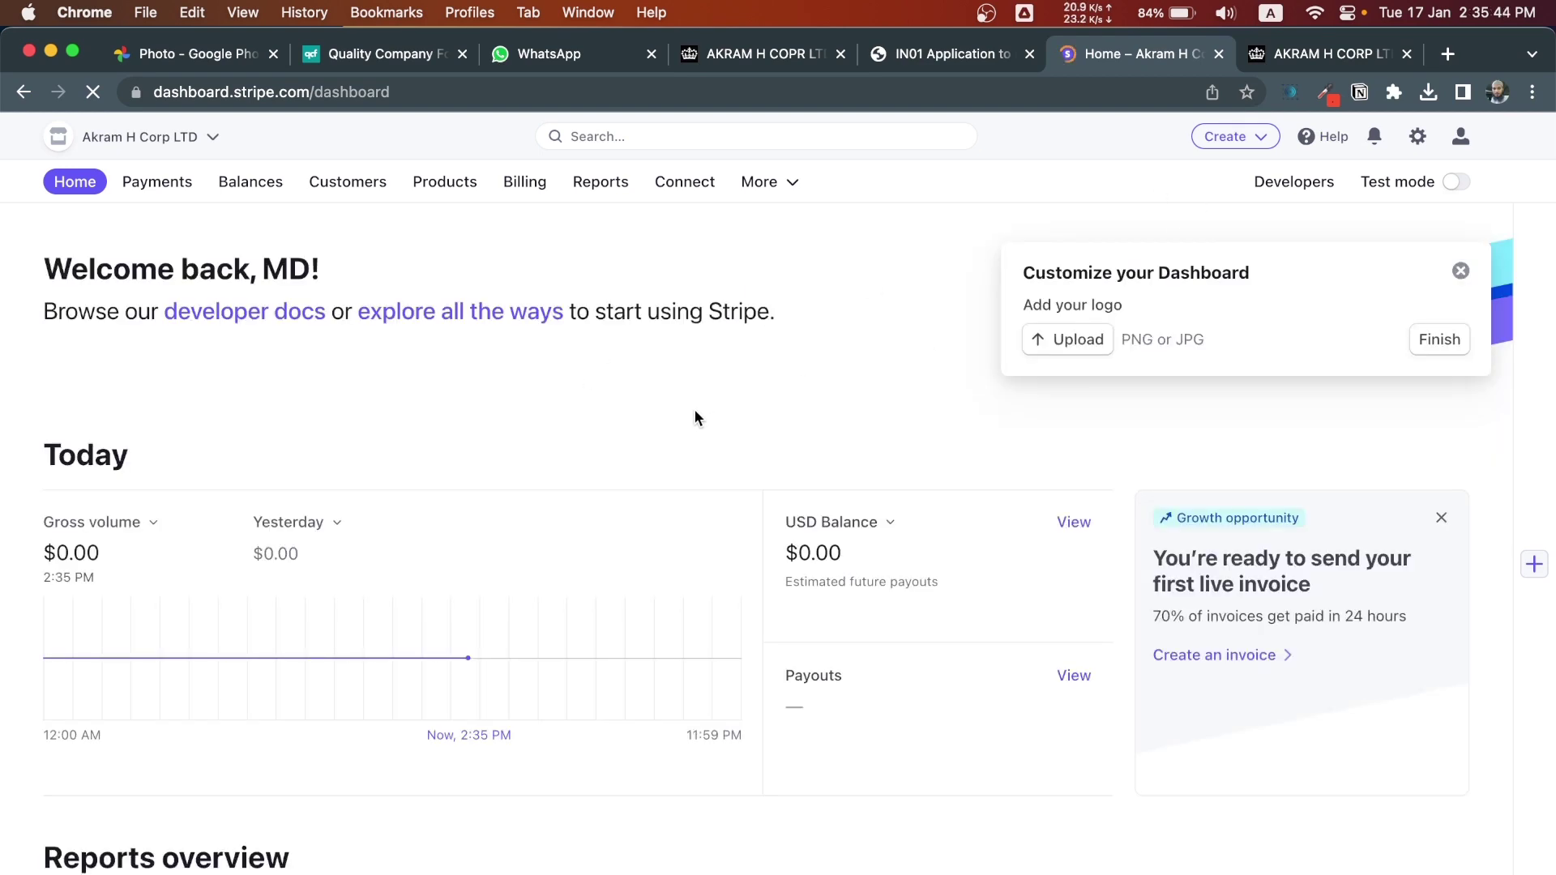
Upload Favicon1.png as the dashboard logo, finish customizing, and go to Branding settings.
click(1078, 341)
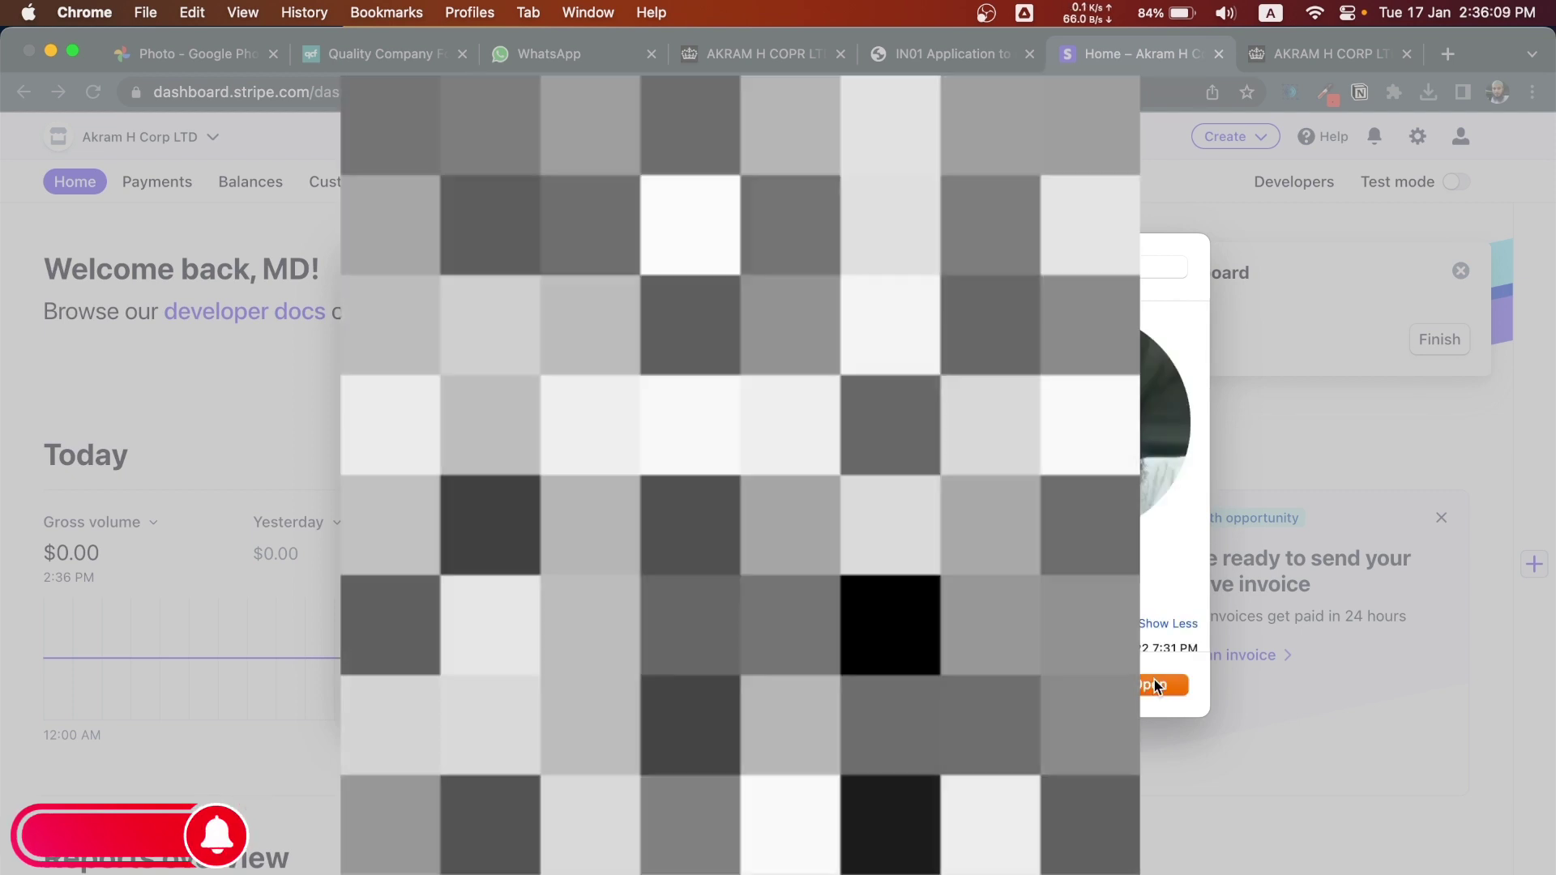
click(1159, 684)
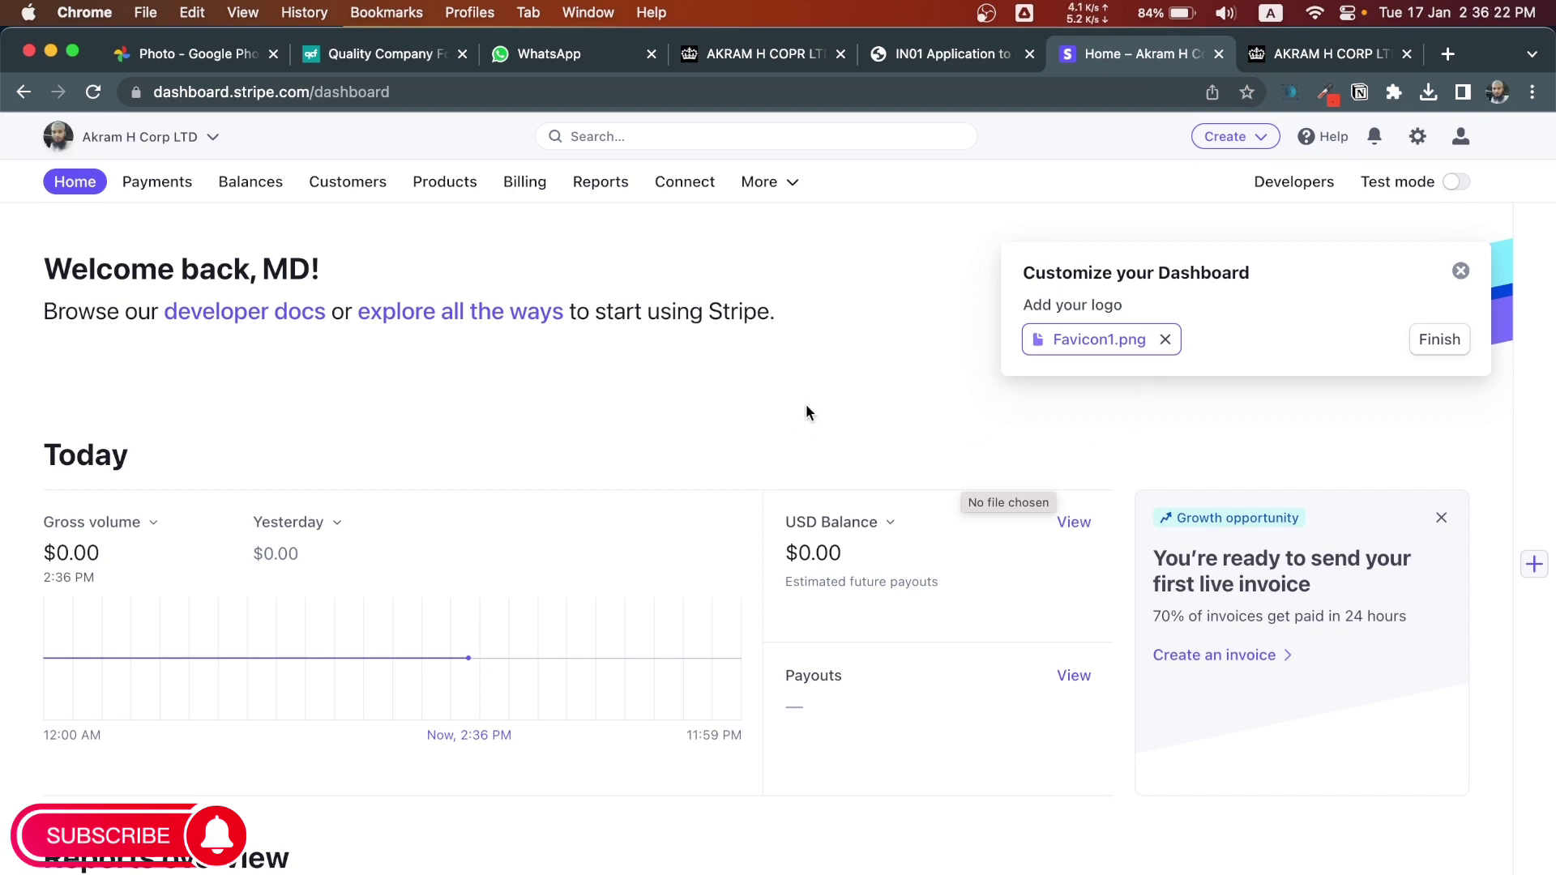
click(1443, 341)
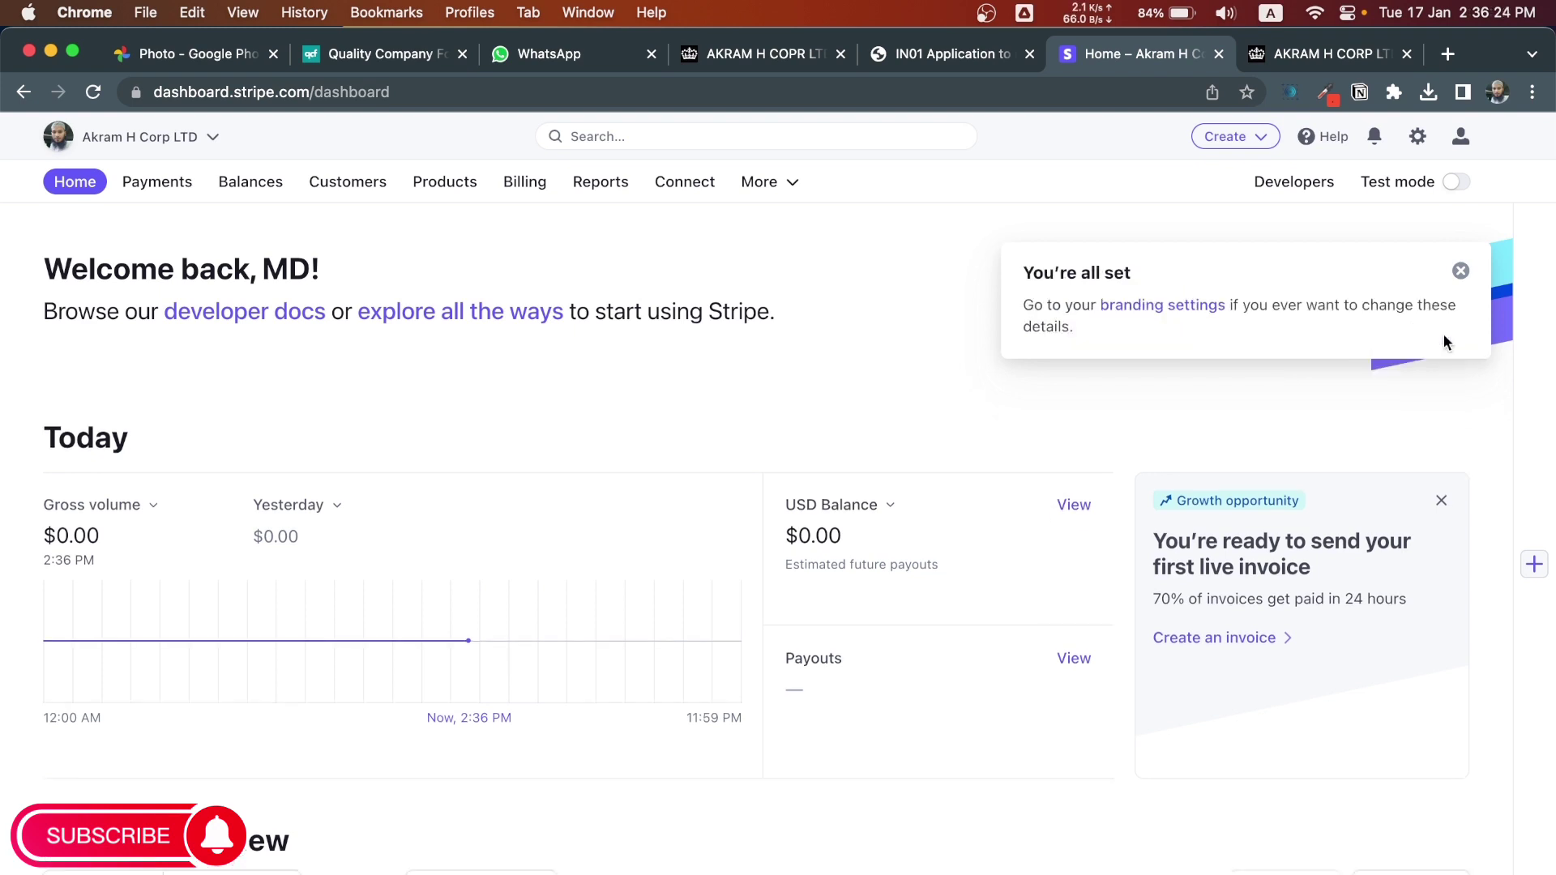
click(1162, 307)
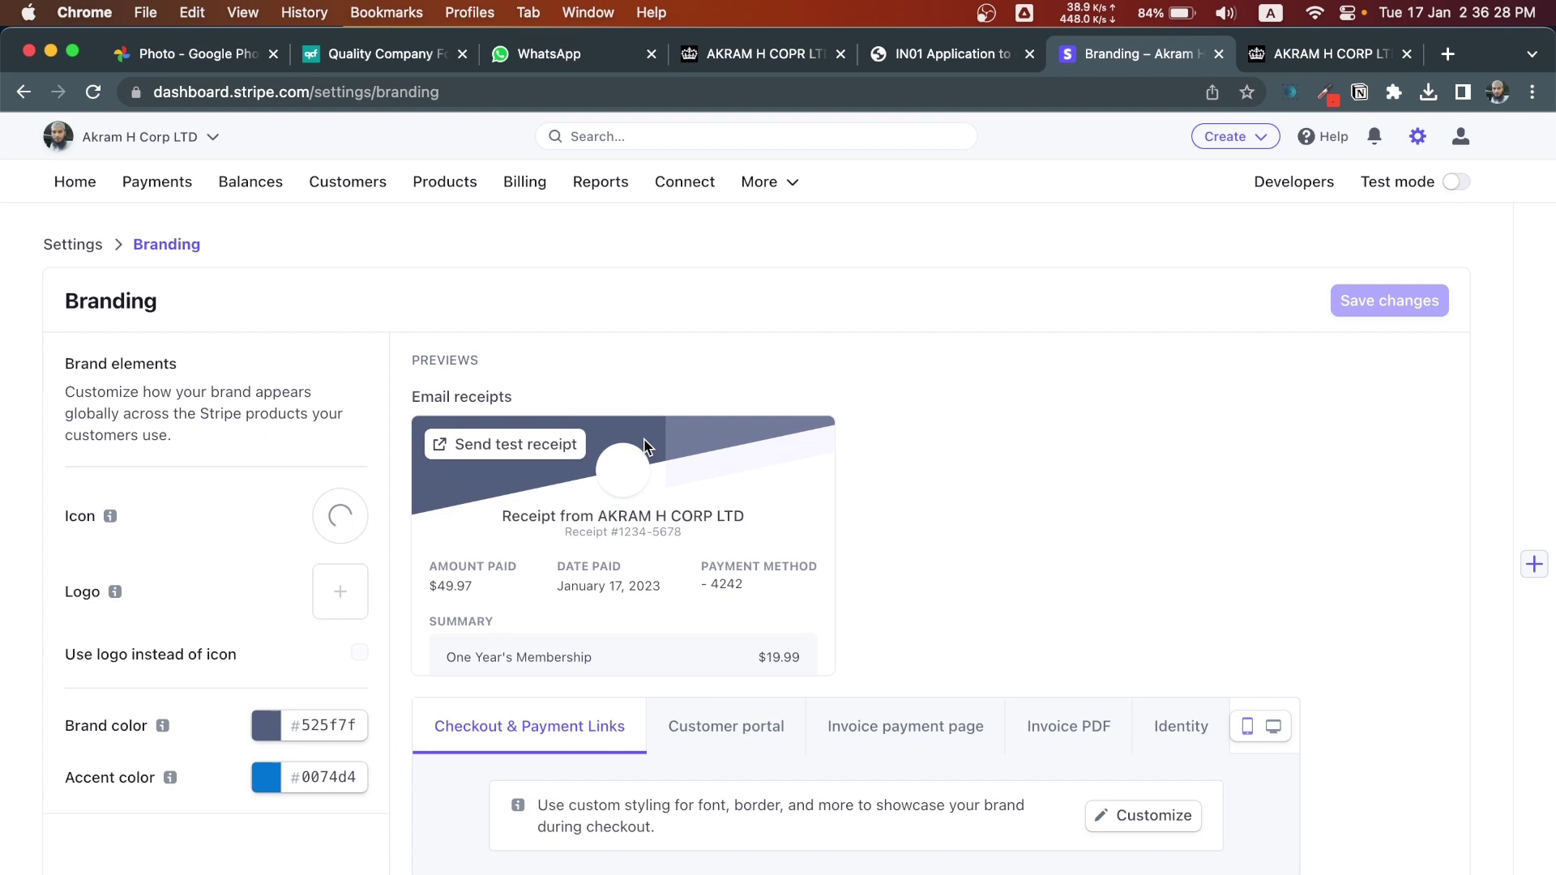
scroll(643, 439, down, 2)
scroll(643, 440, down, 1)
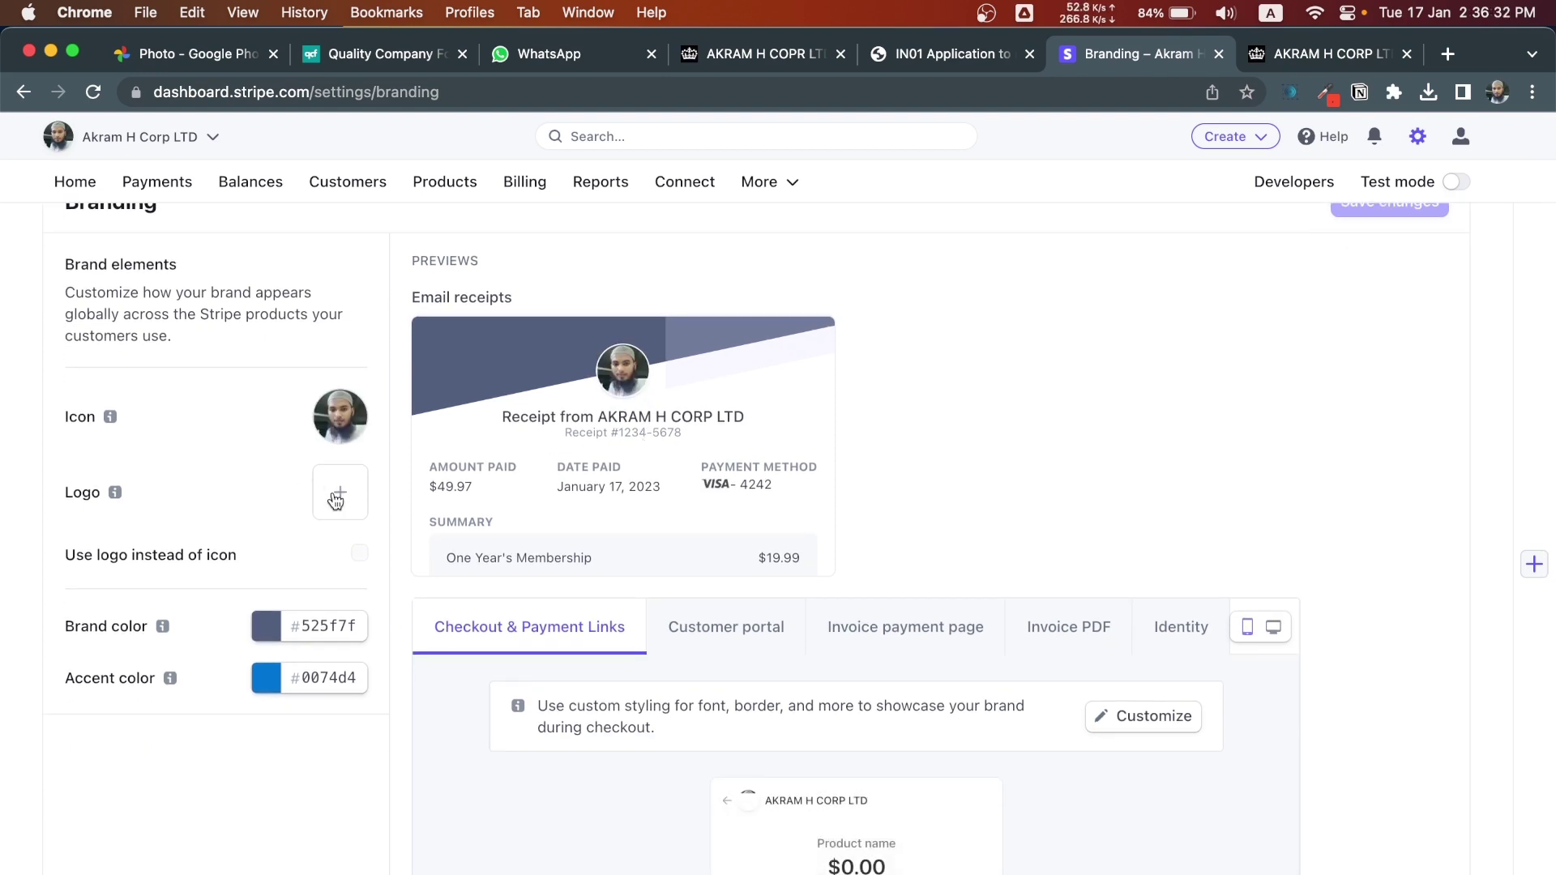
scroll(243, 468, down, 2)
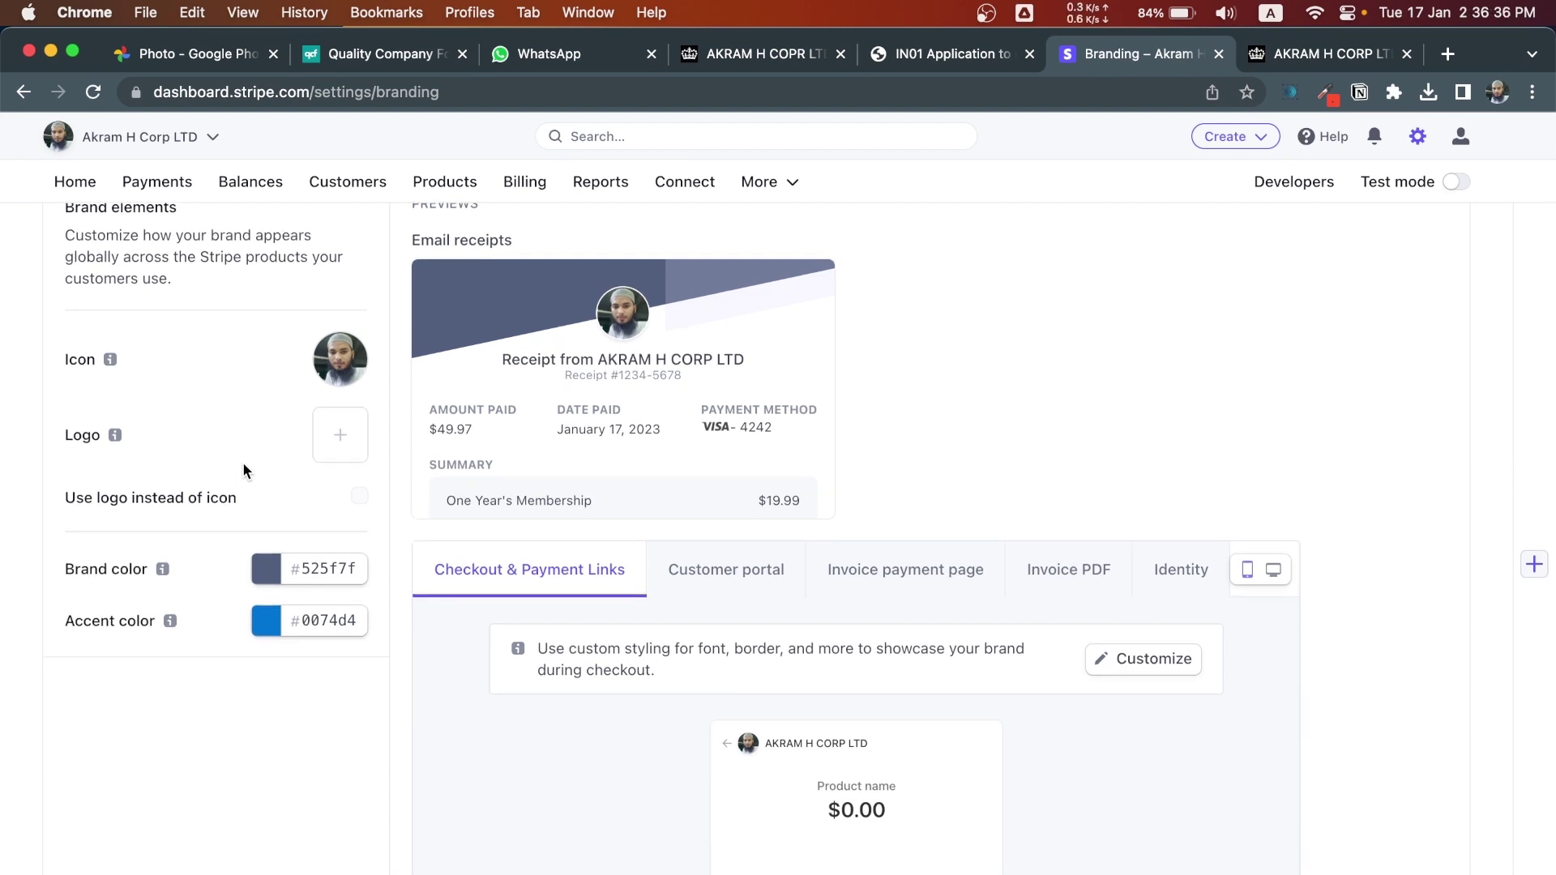
scroll(243, 470, down, 5)
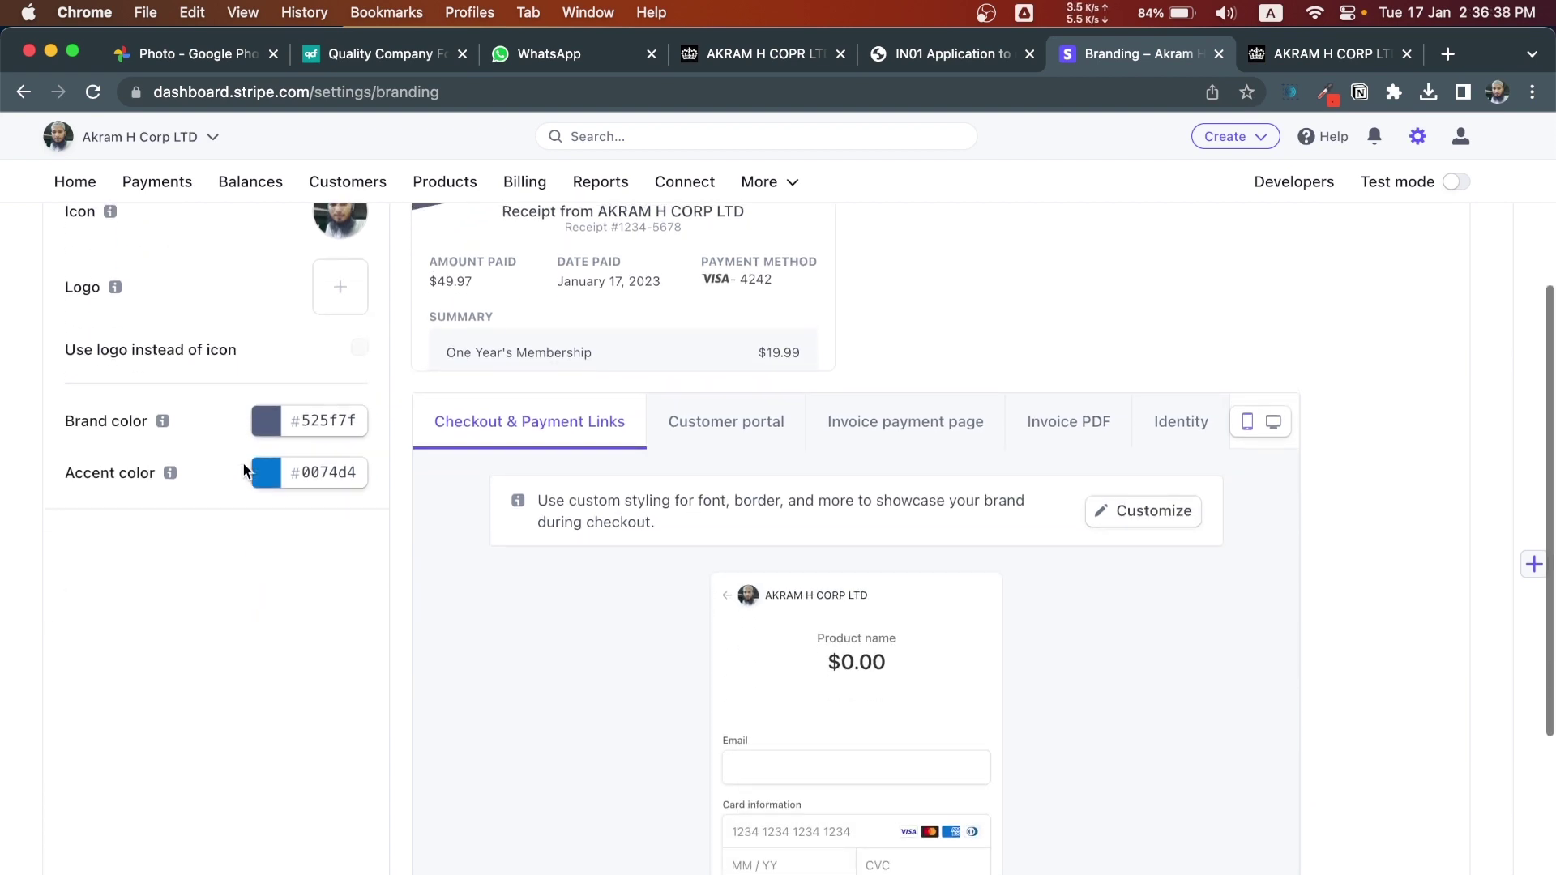
scroll(243, 470, up, 10)
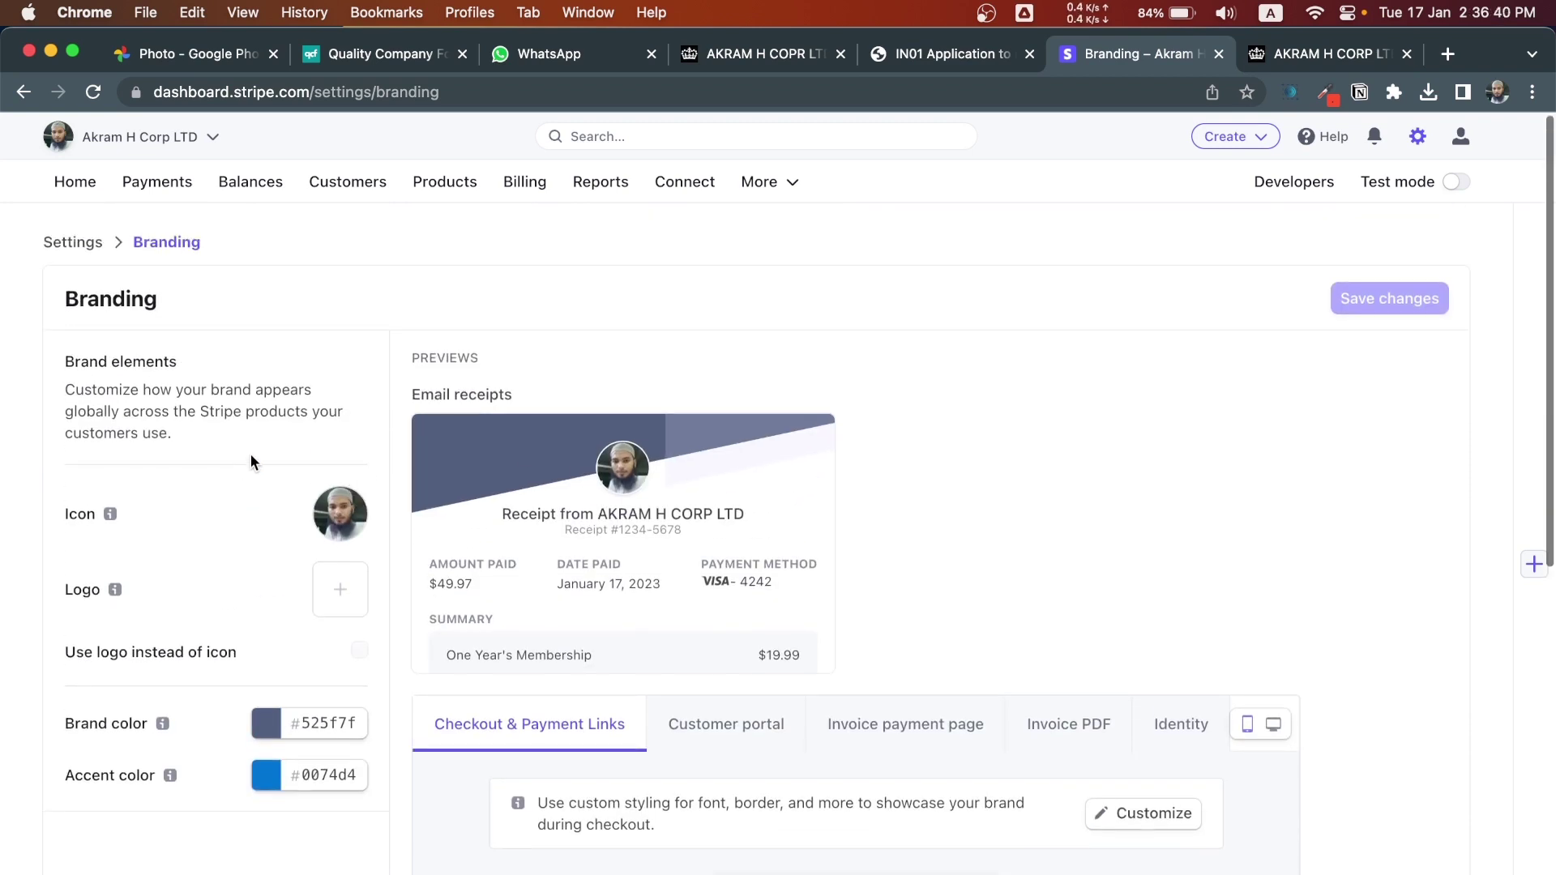
click(342, 589)
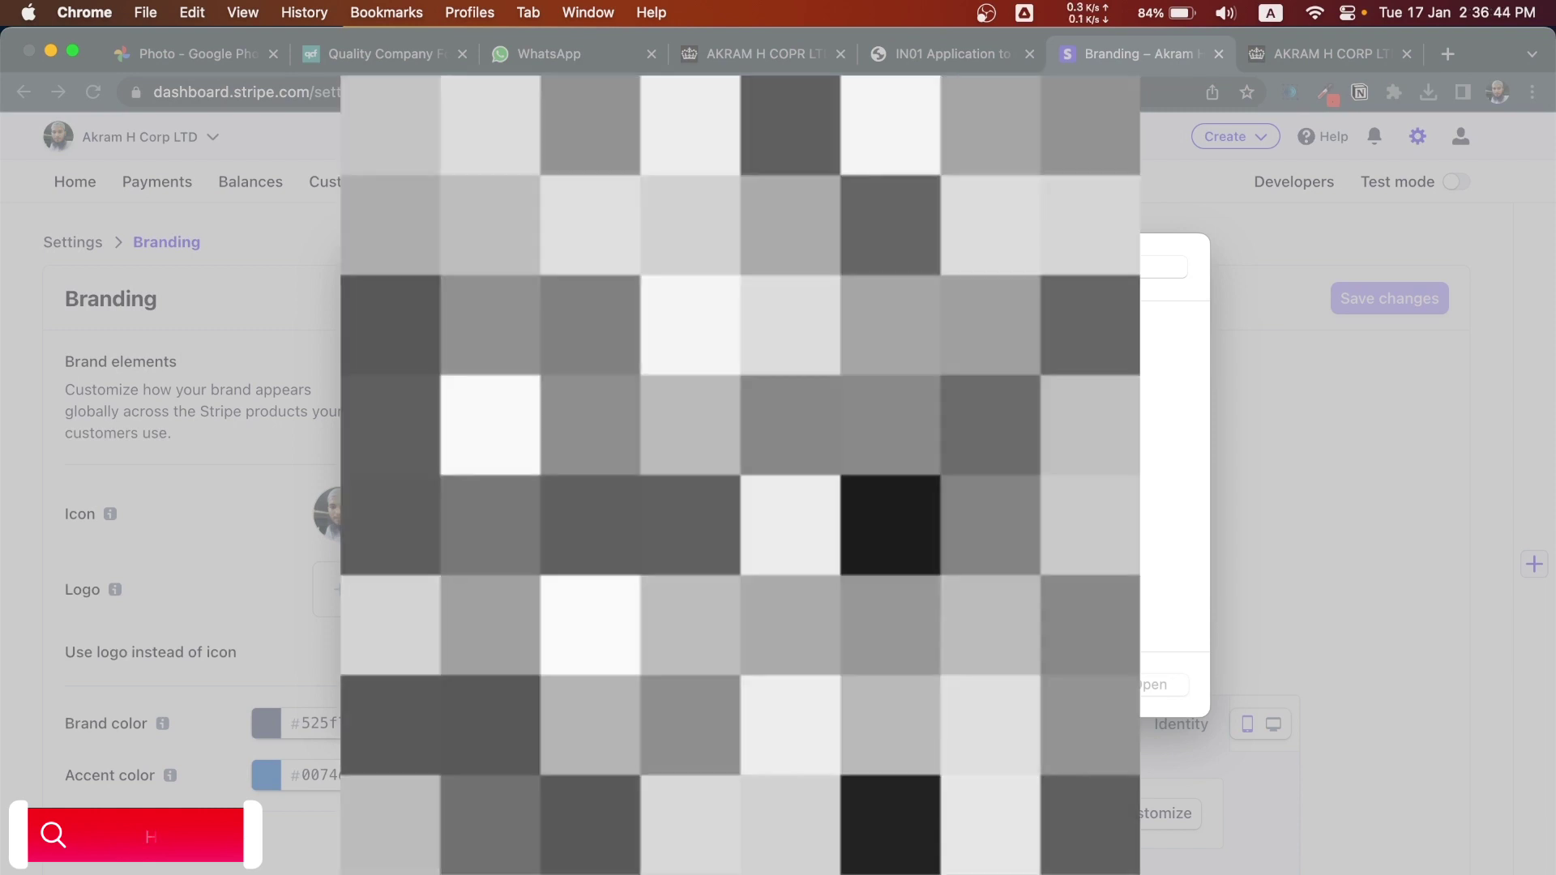
key(Down)
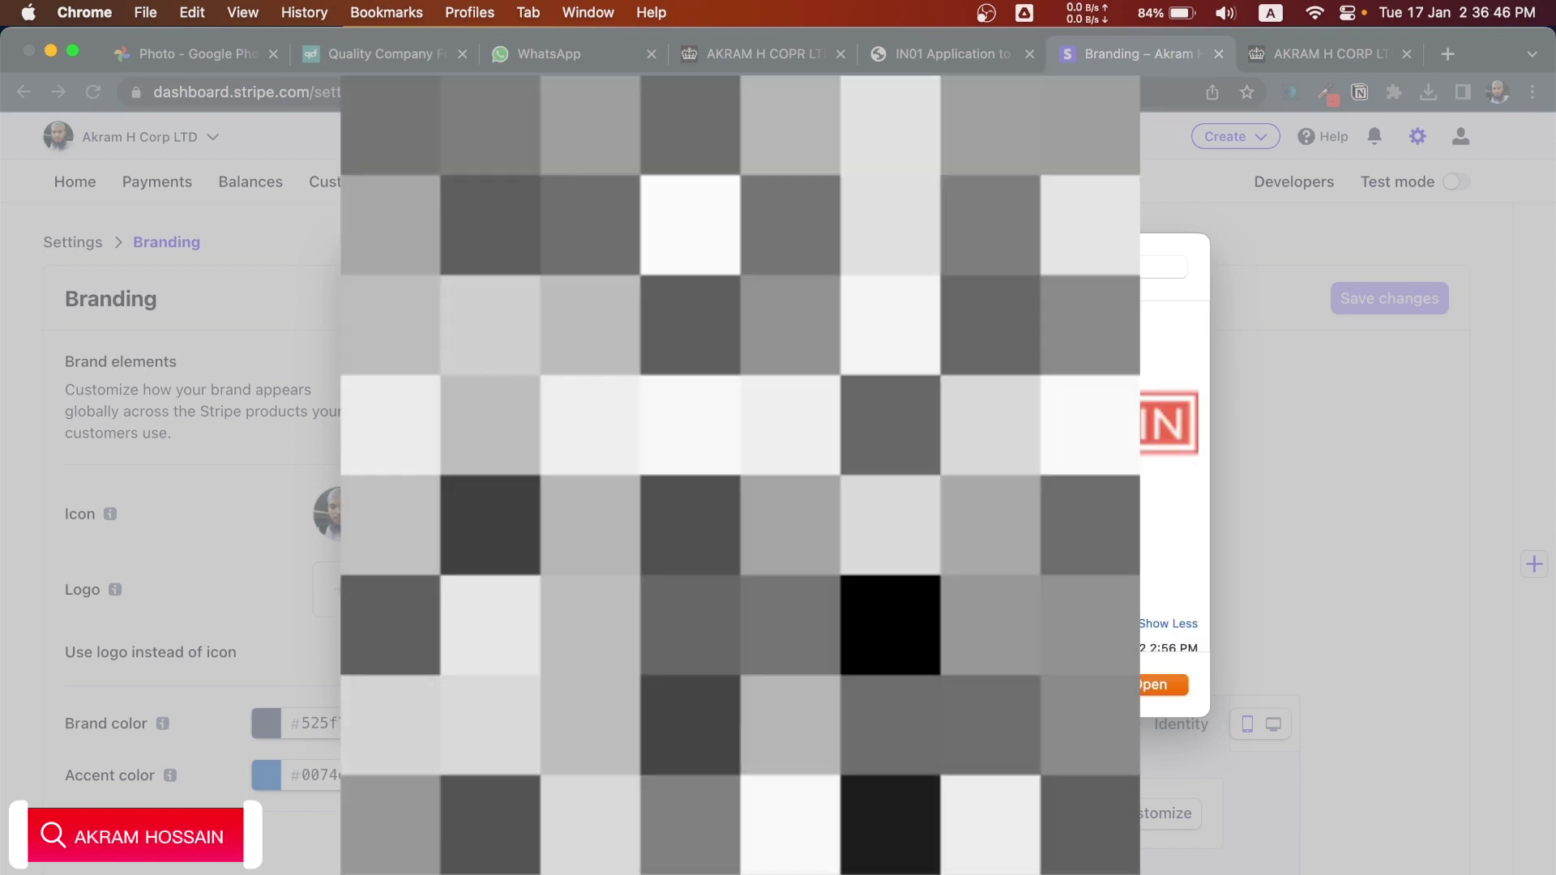
key(Down)
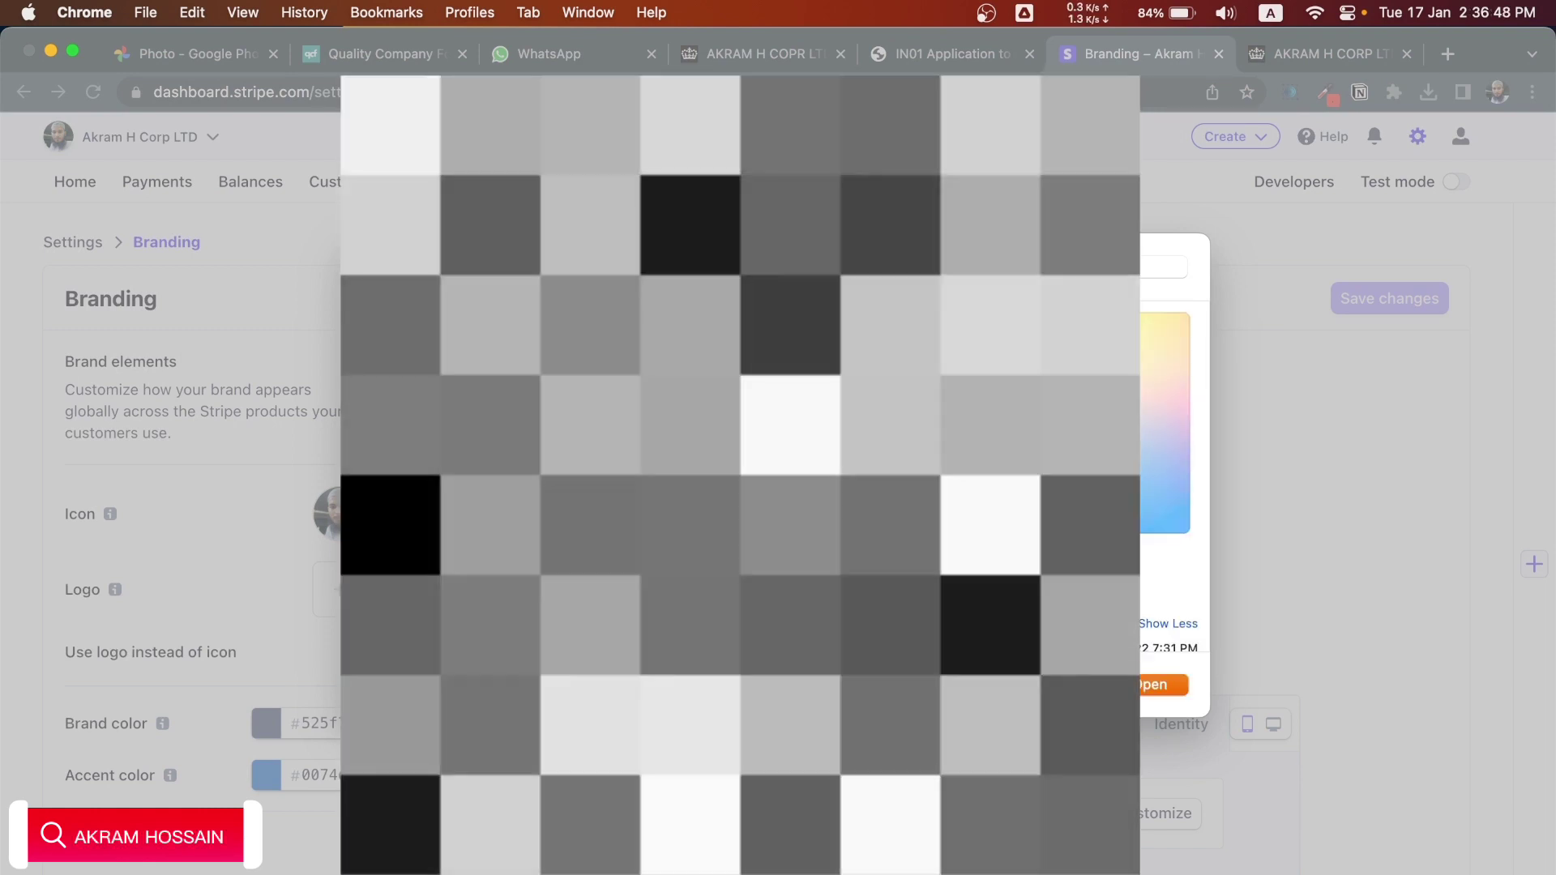
key(Up)
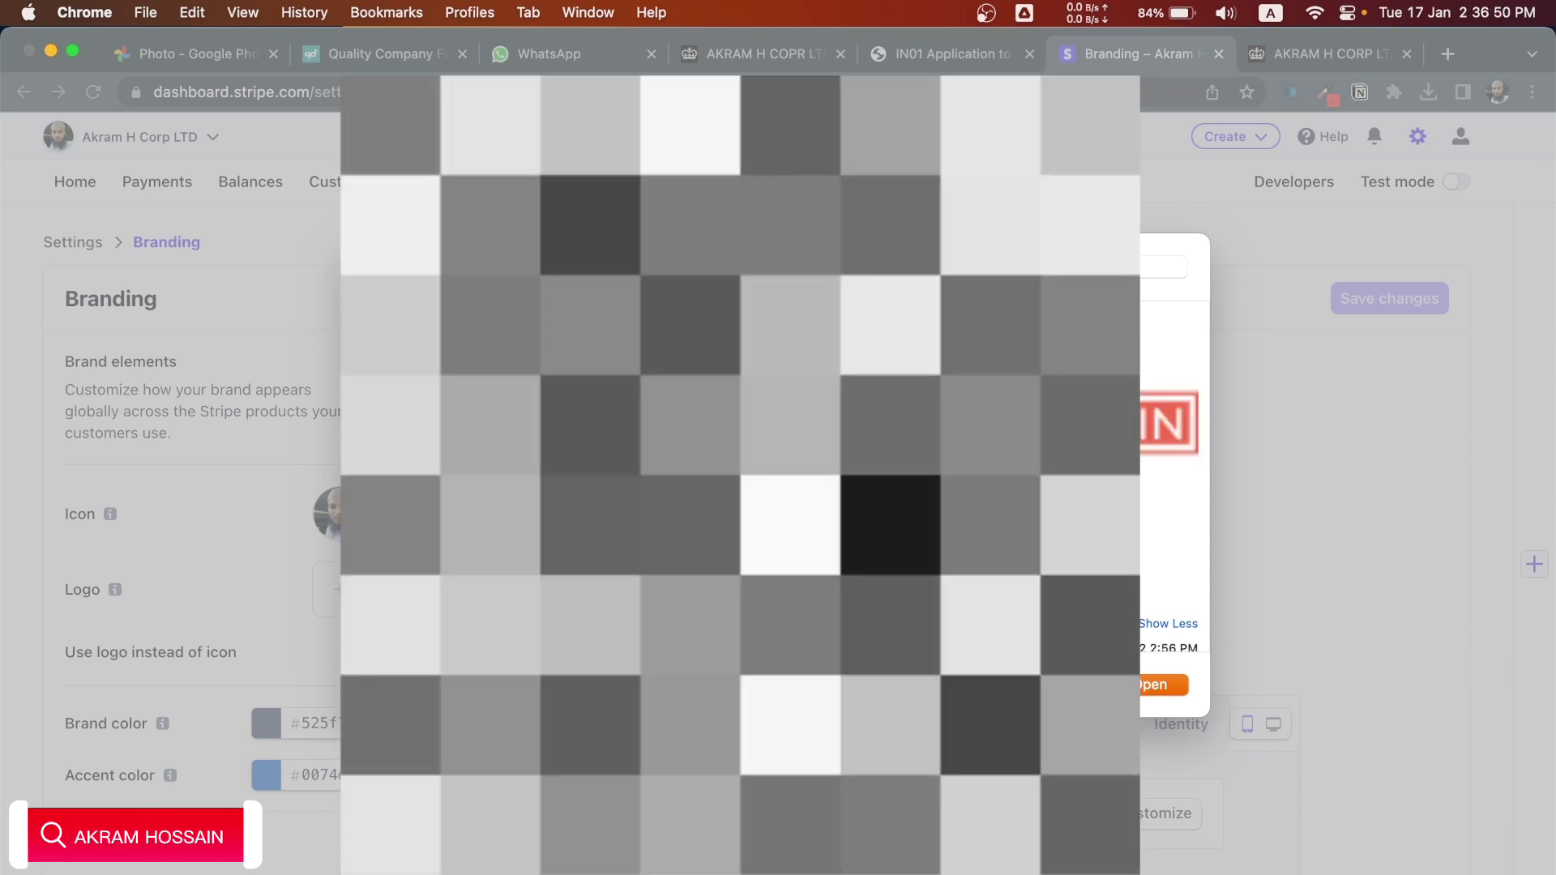
key(Return)
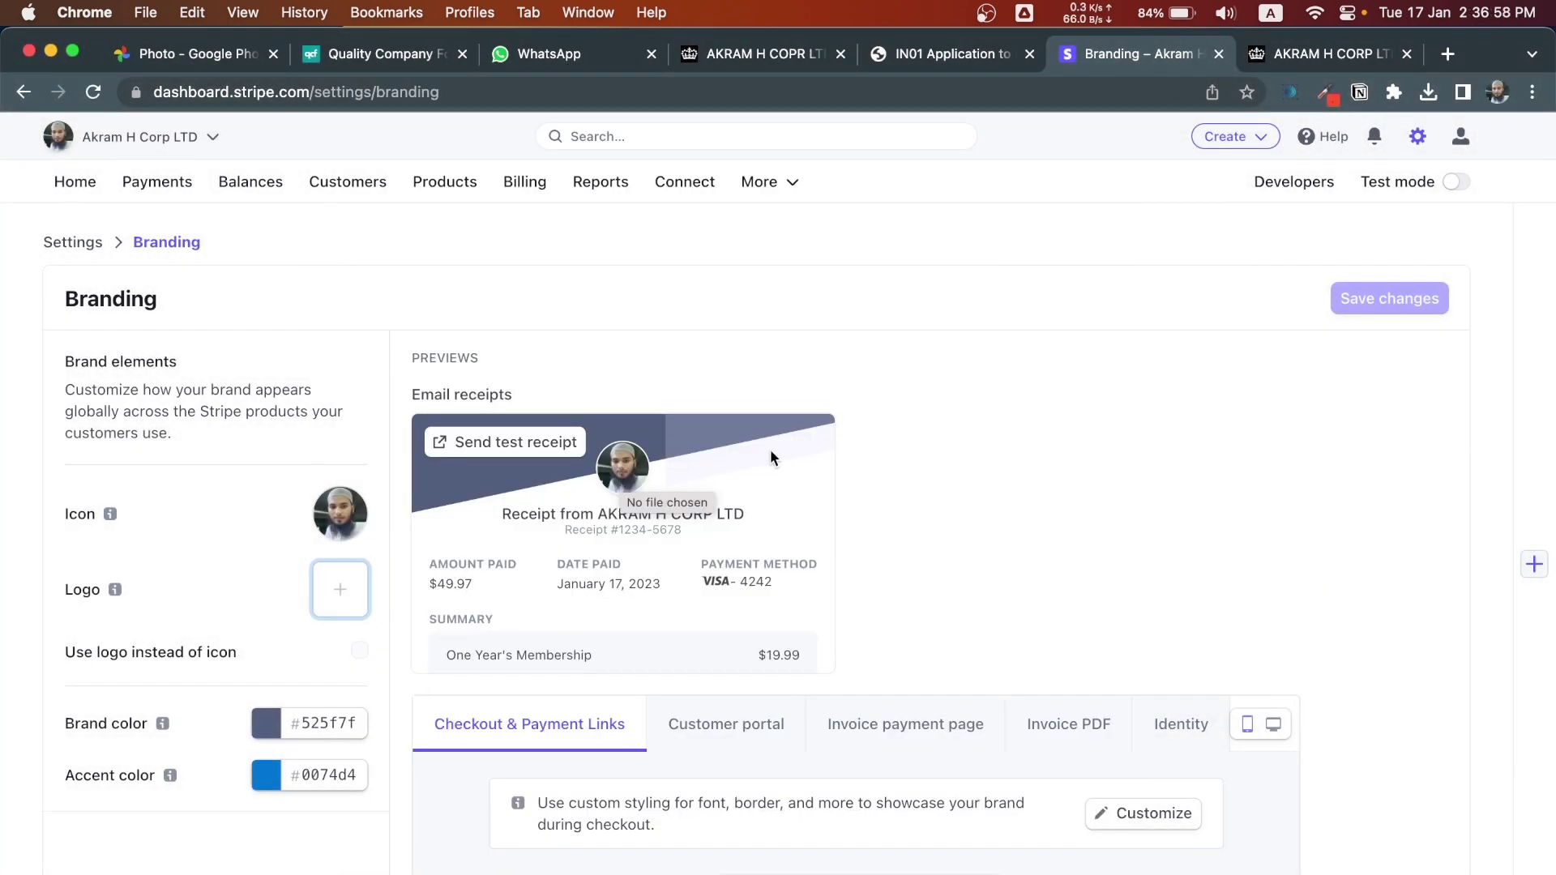
scroll(784, 450, down, 5)
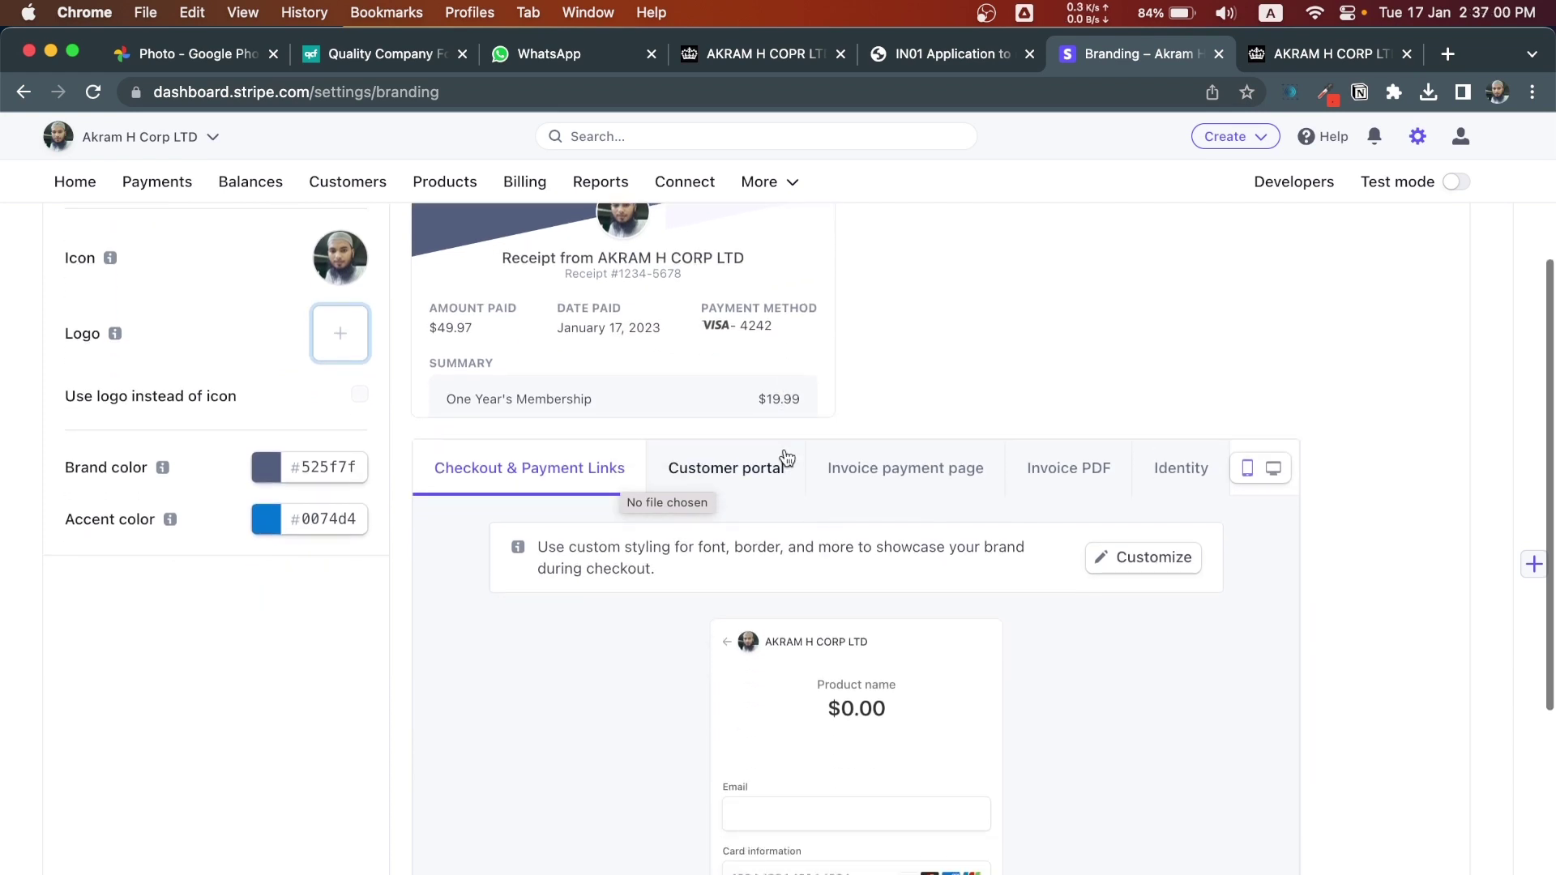
Preview the branding on Customer portal, Invoice payment page, Invoice PDF, Identity and Checkout.
click(784, 457)
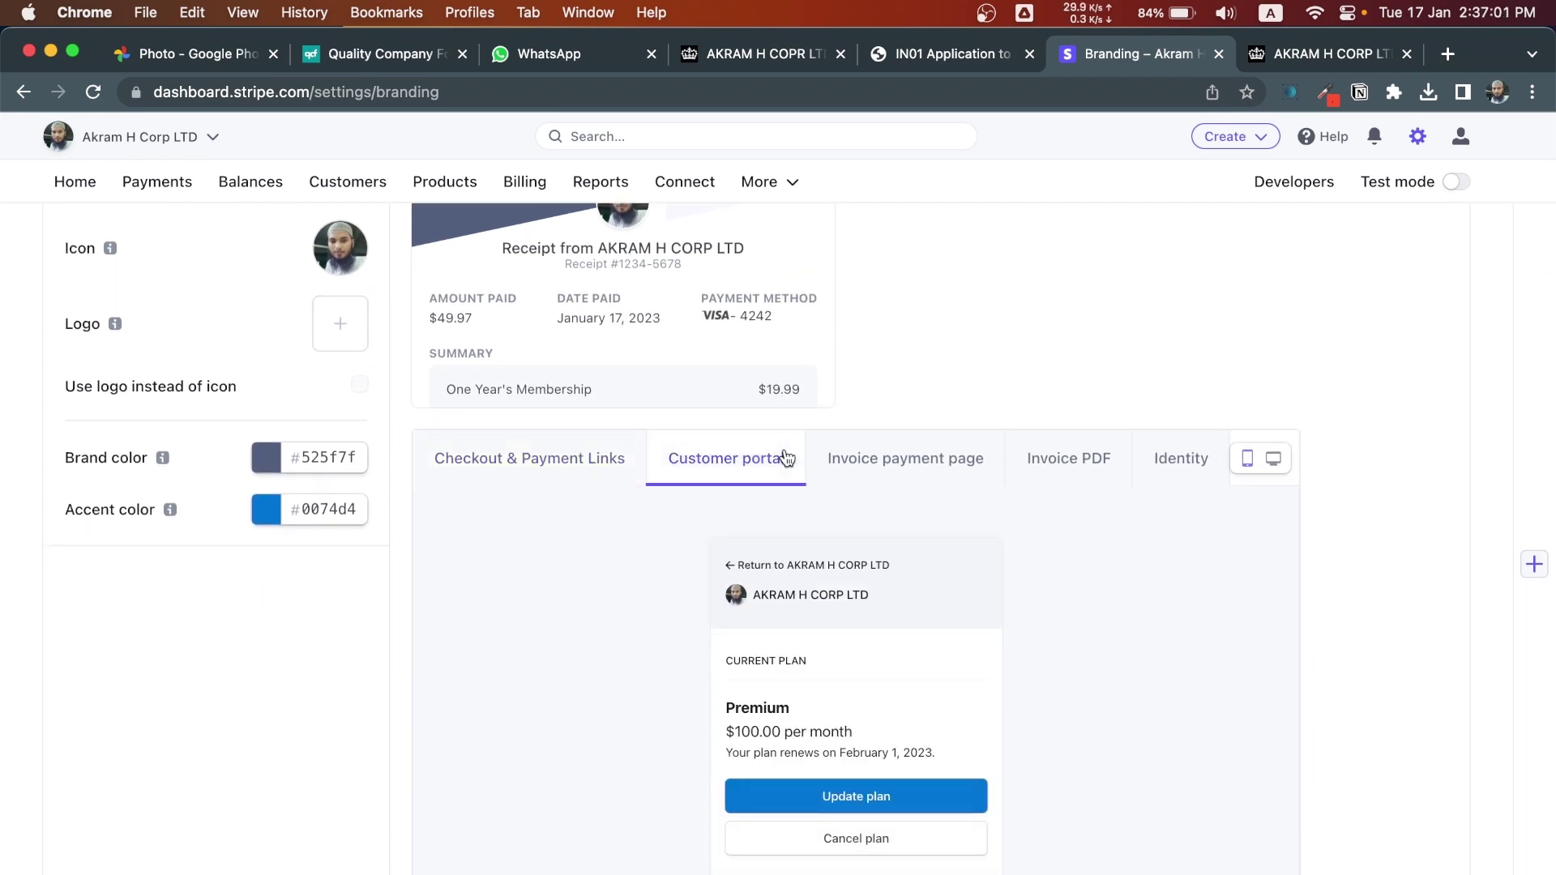
click(914, 456)
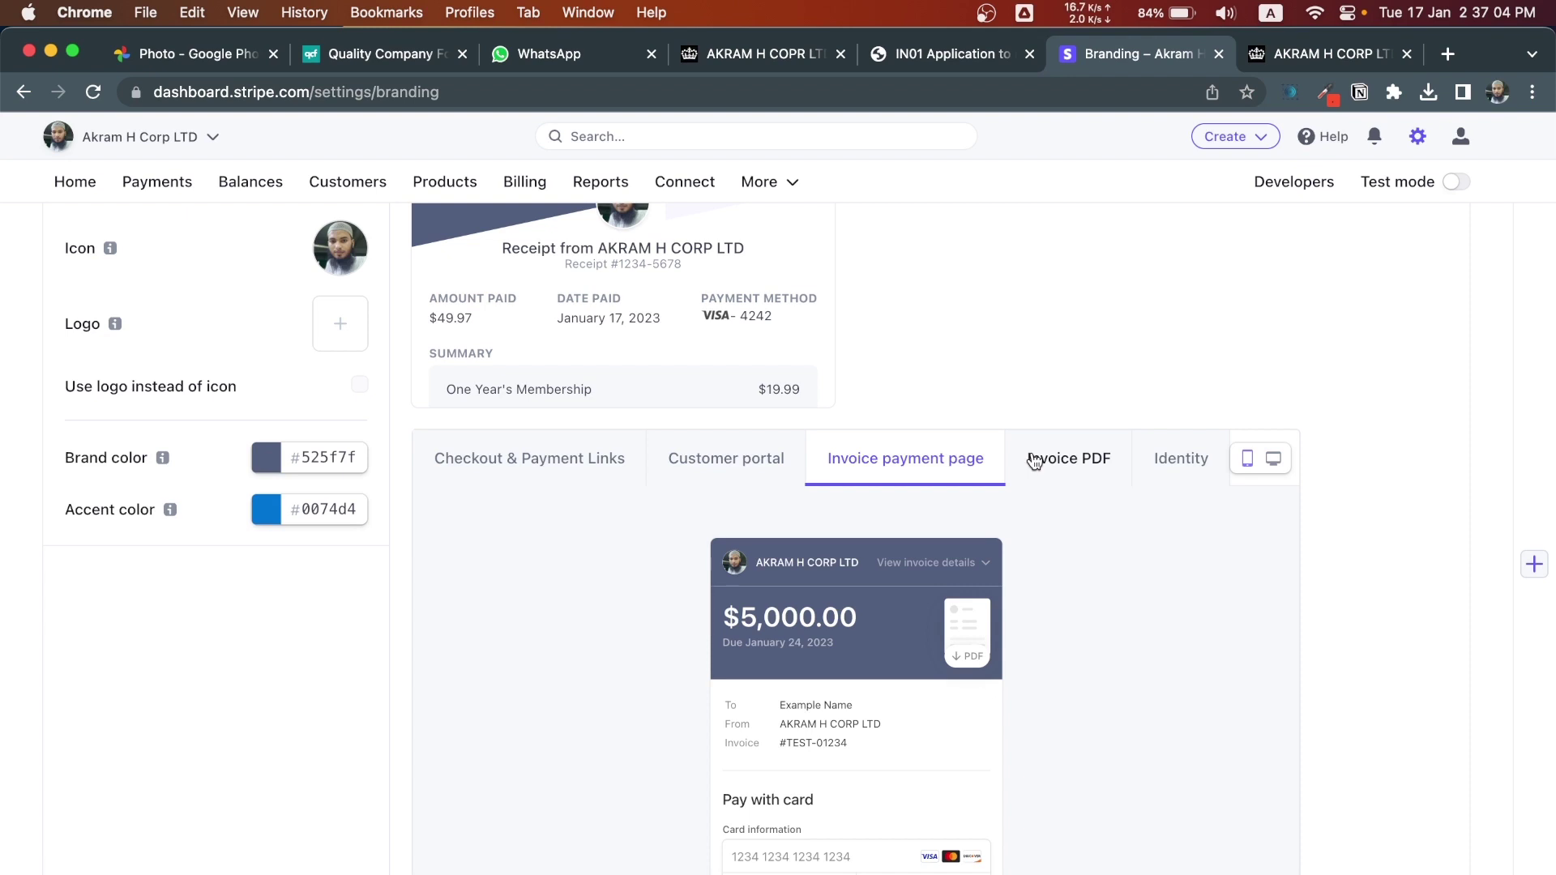
click(1078, 469)
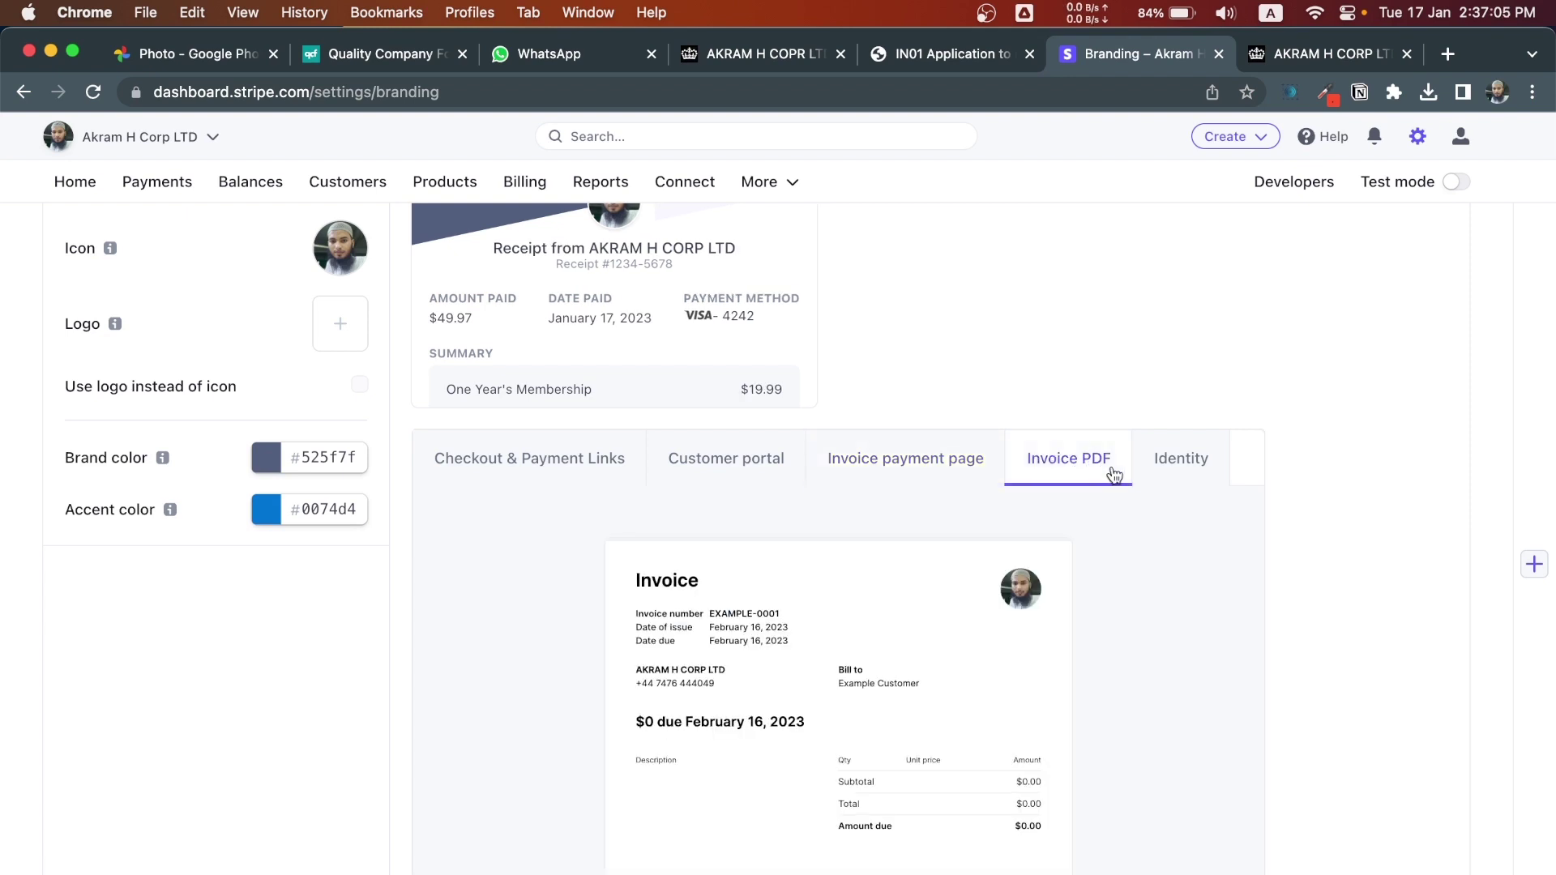
click(1167, 472)
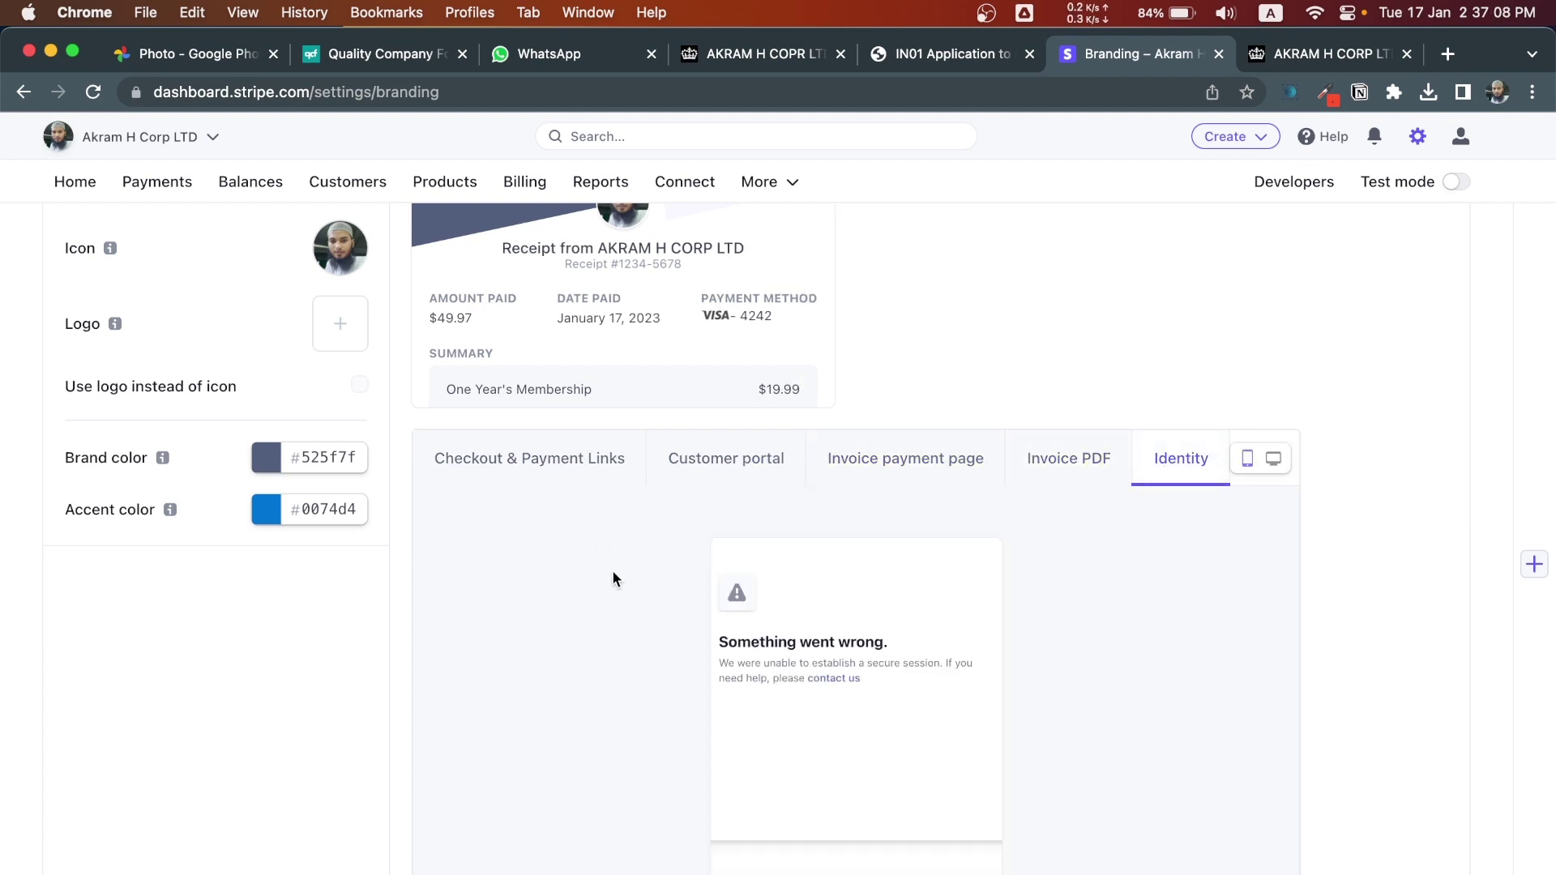
scroll(614, 578, down, 3)
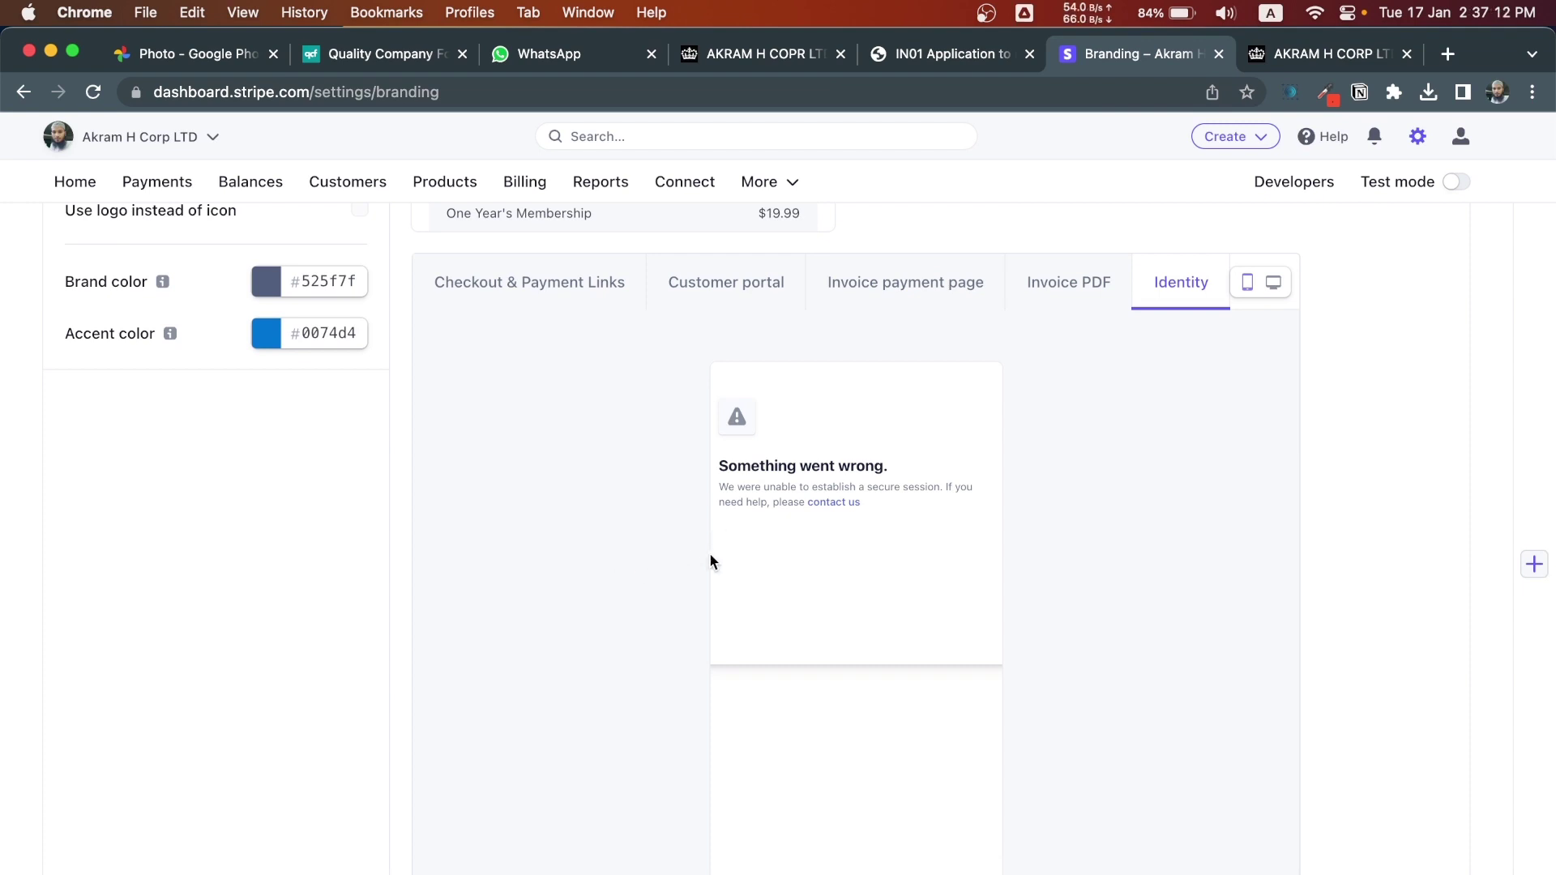
scroll(760, 510, down, 1)
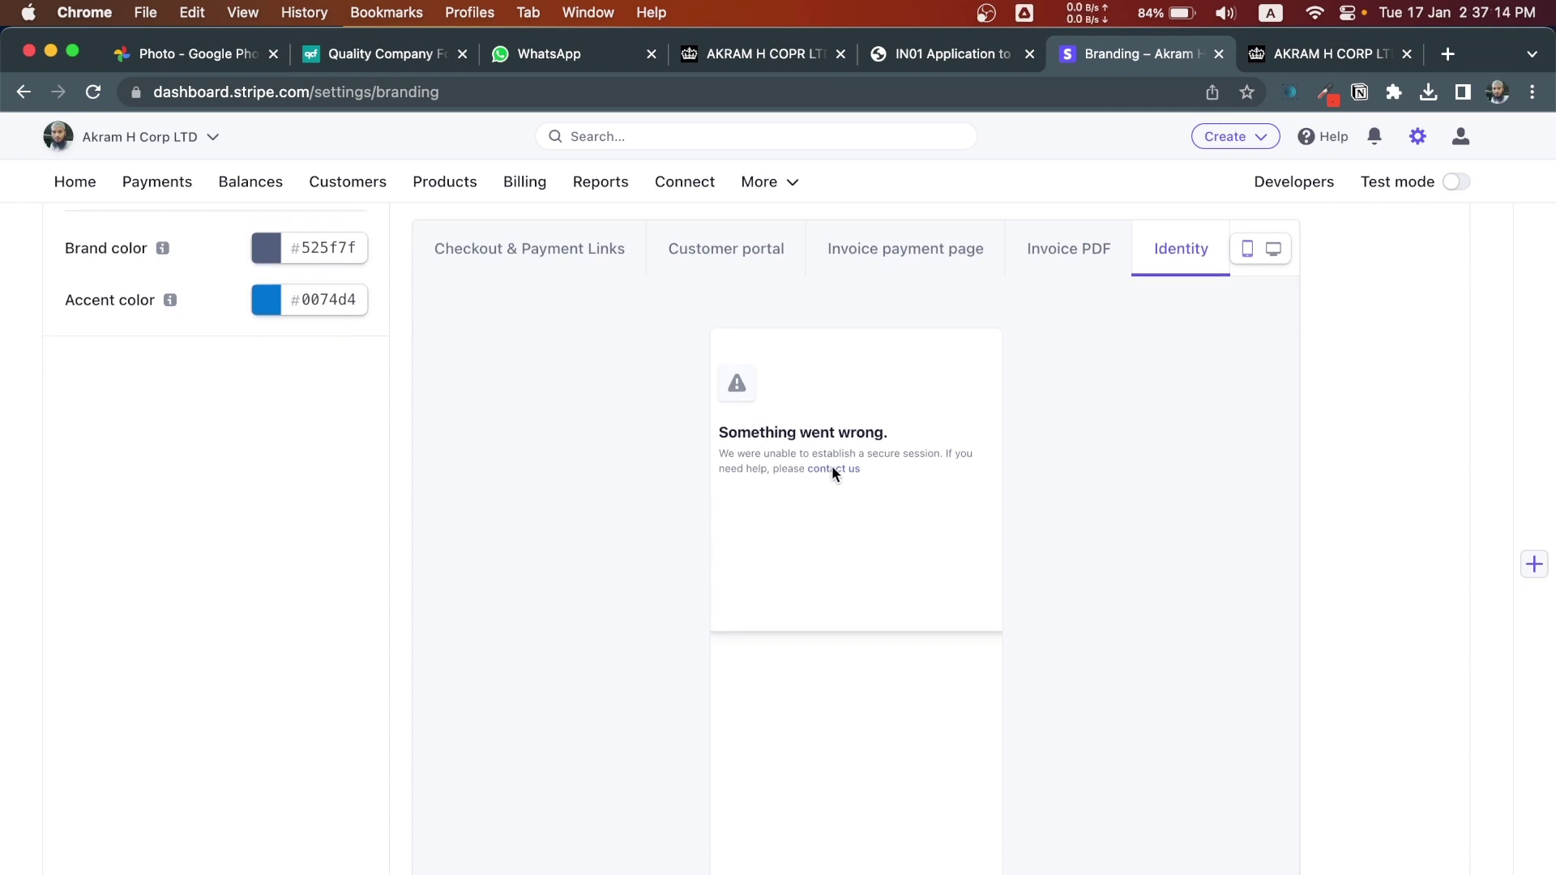
scroll(747, 480, down, 2)
scroll(747, 480, up, 5)
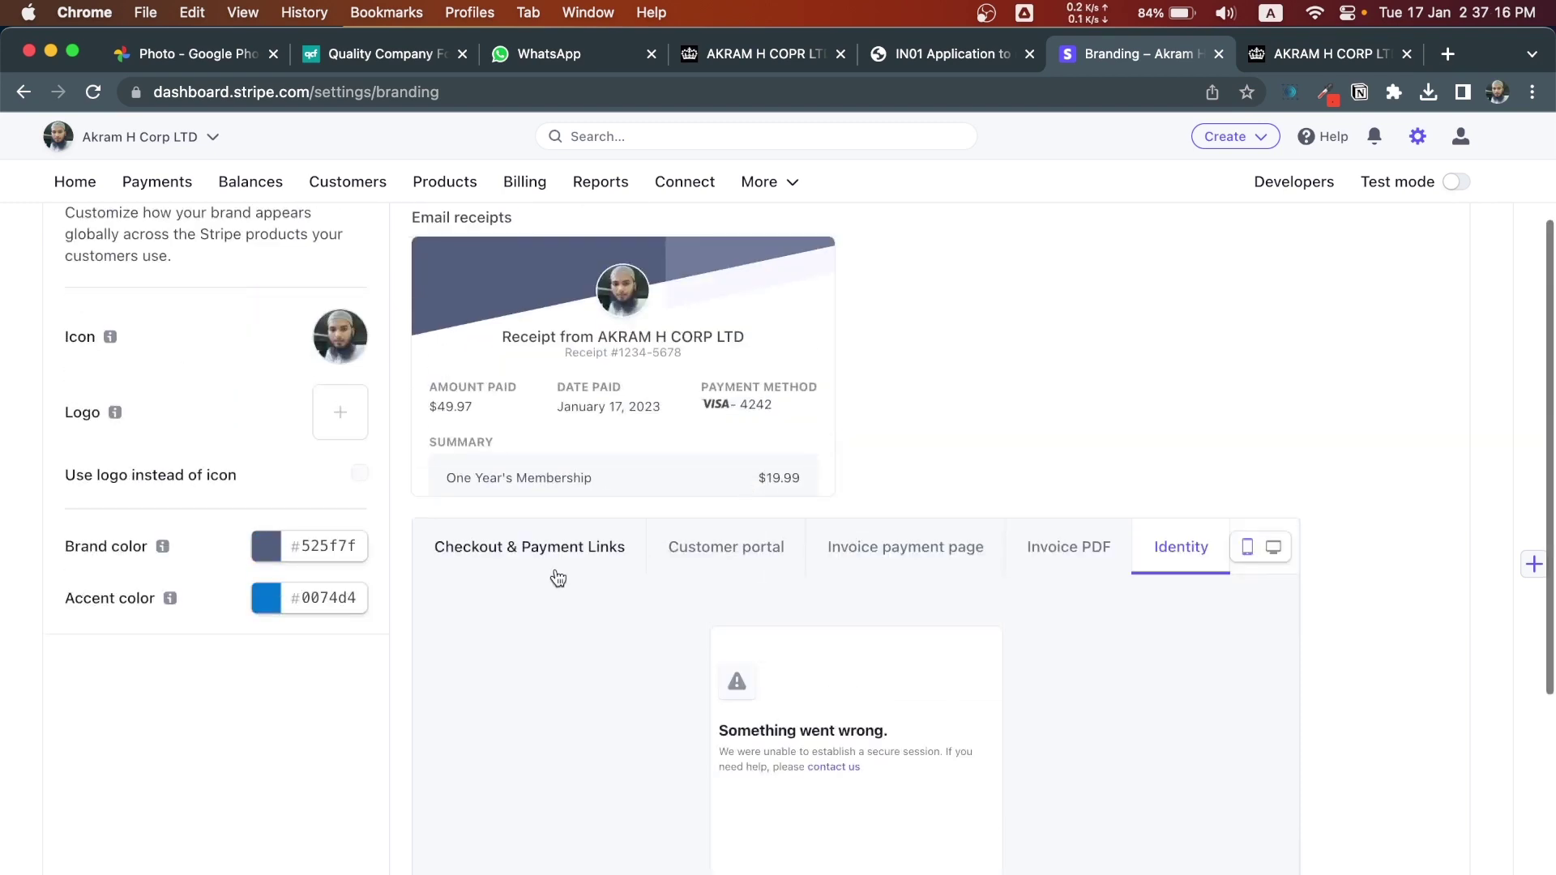
click(538, 563)
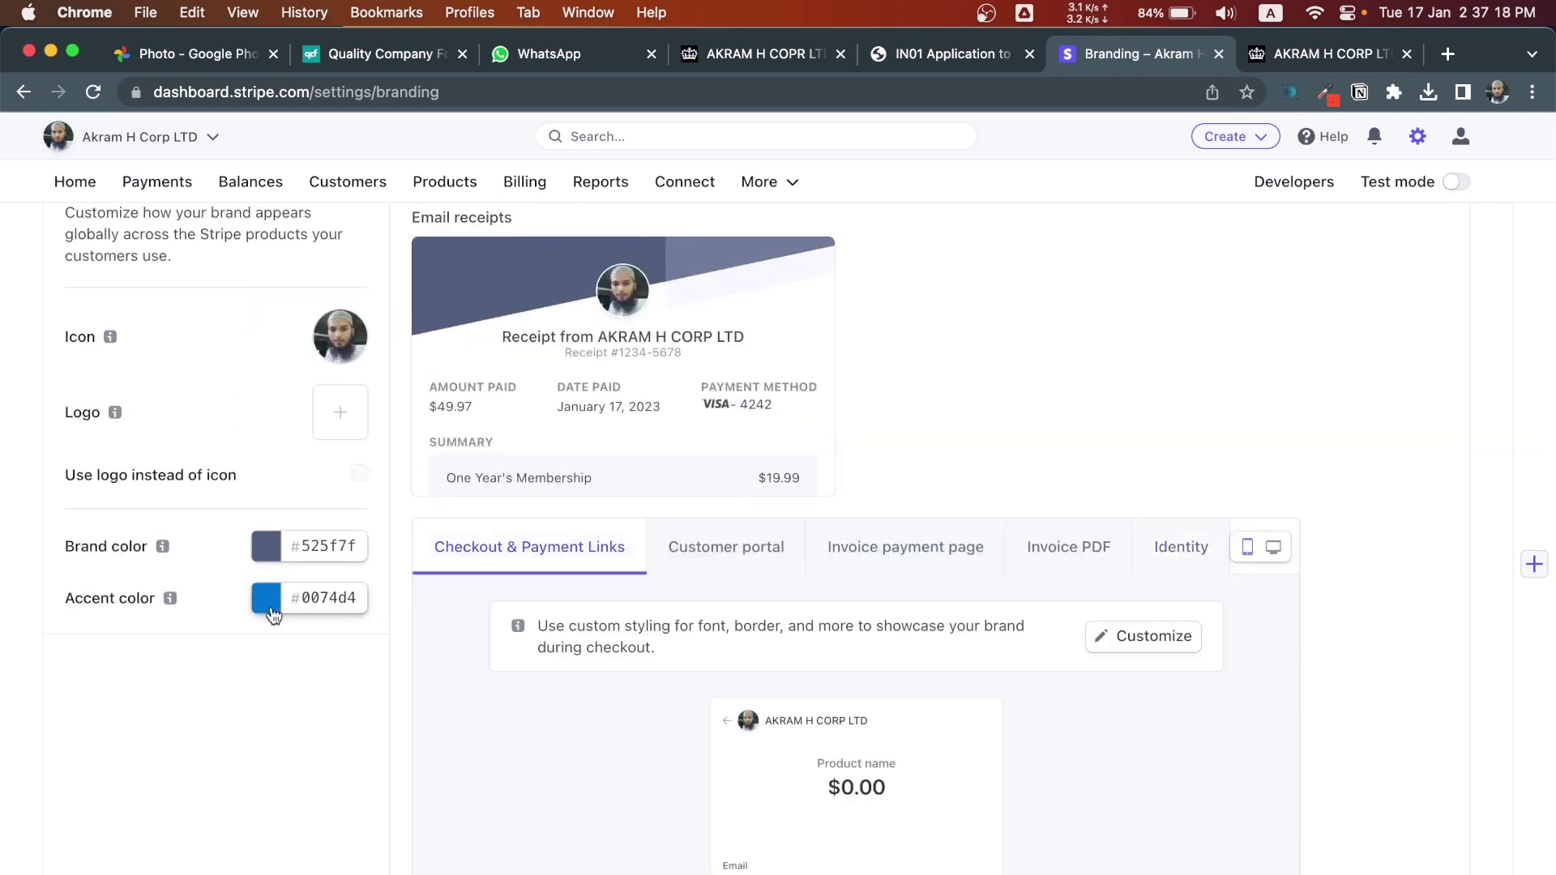
scroll(620, 594, down, 3)
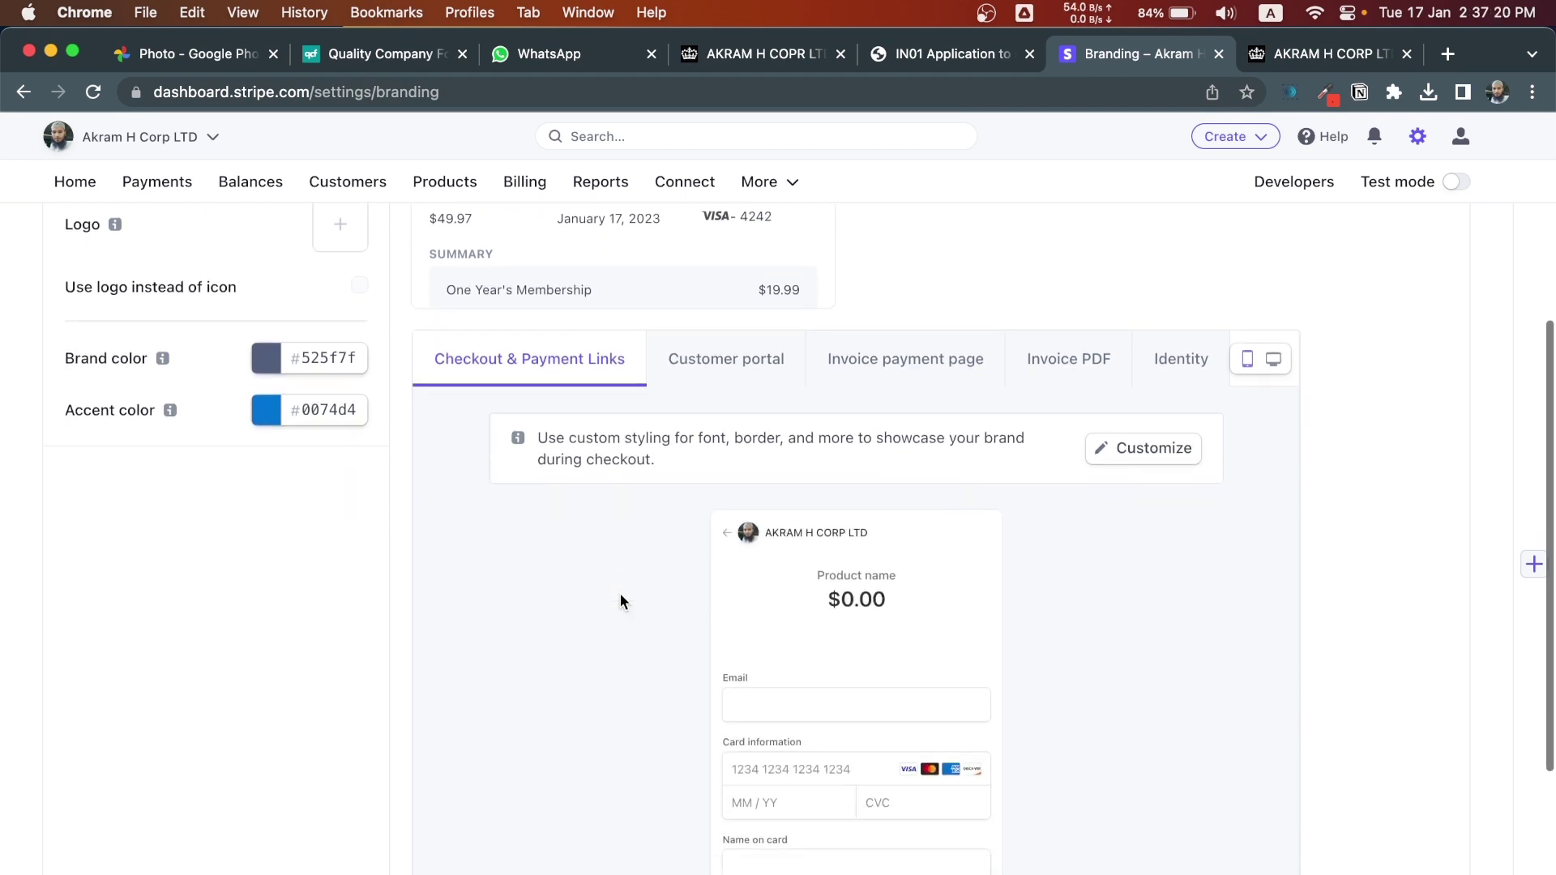
Load the business's own website in a new browser tab via address bar autocomplete.
click(1446, 51)
text(akramhossain.com)
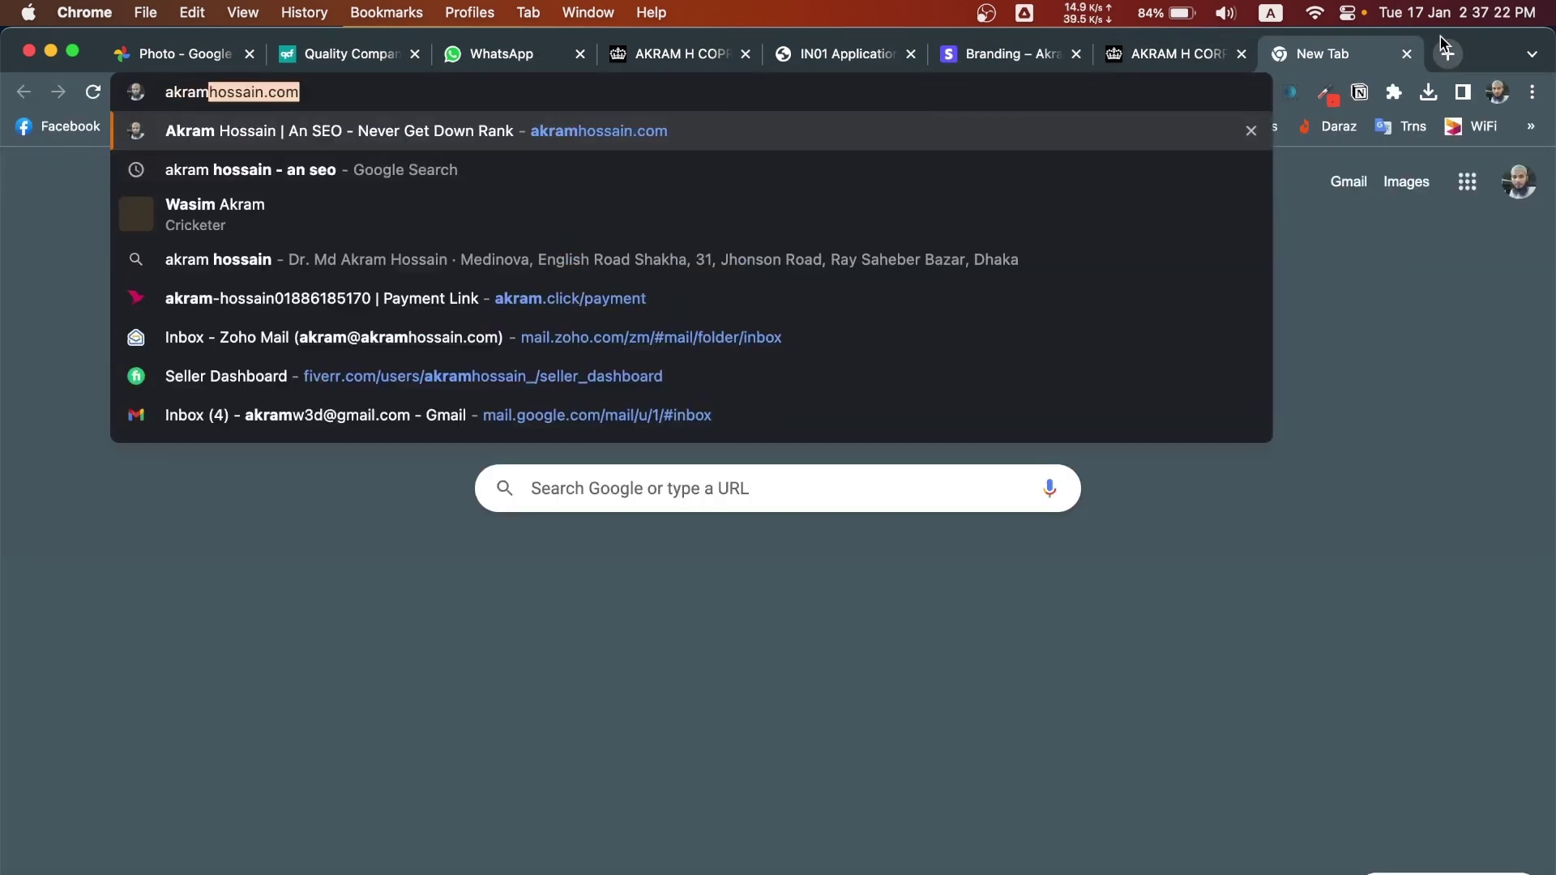
key(Return)
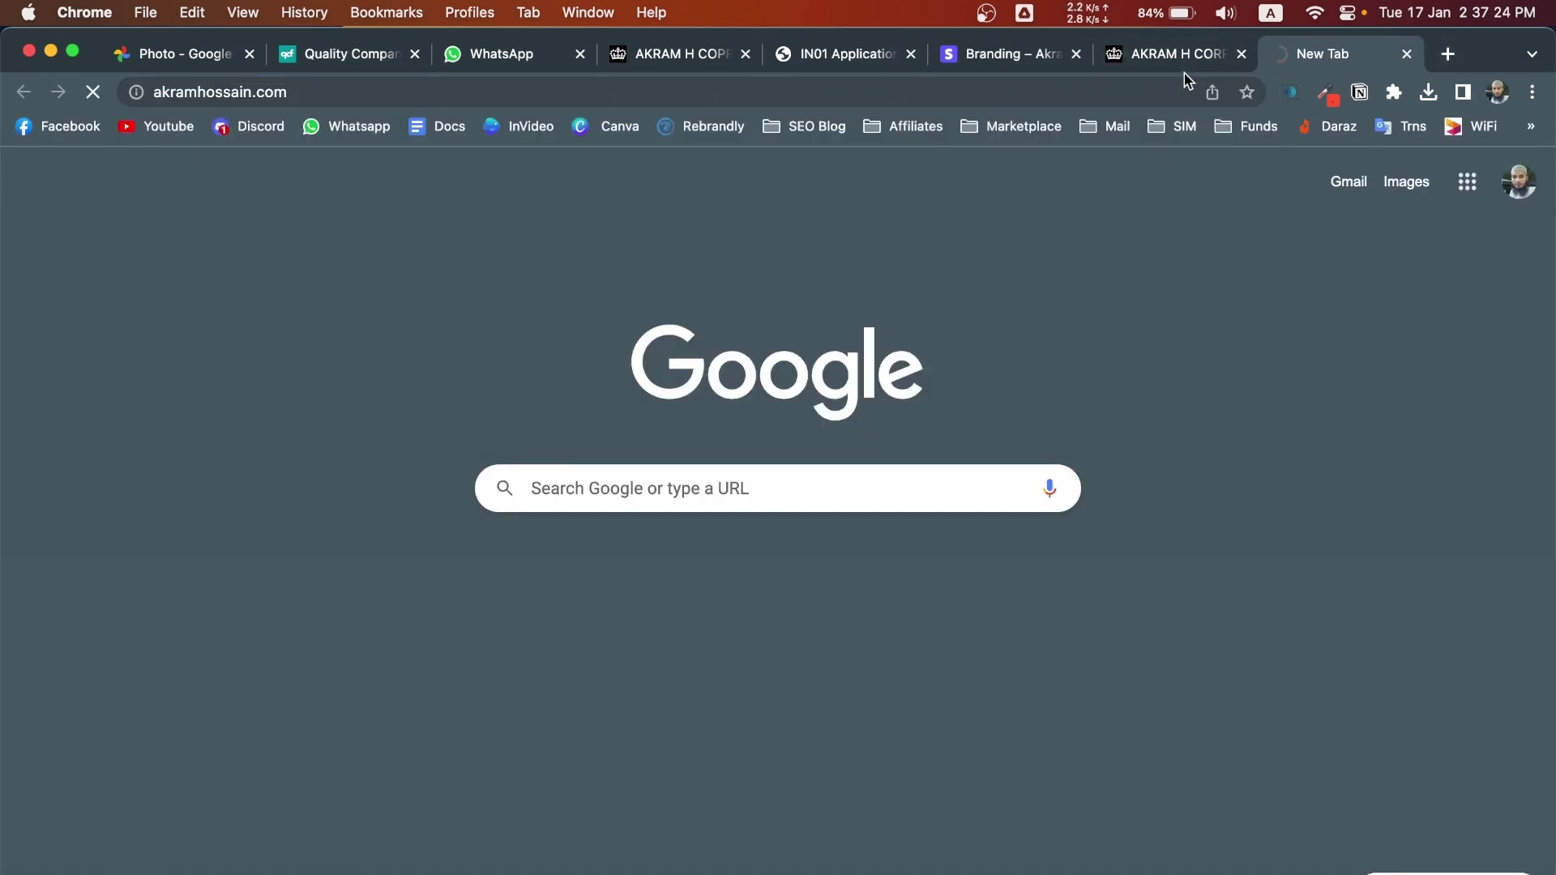